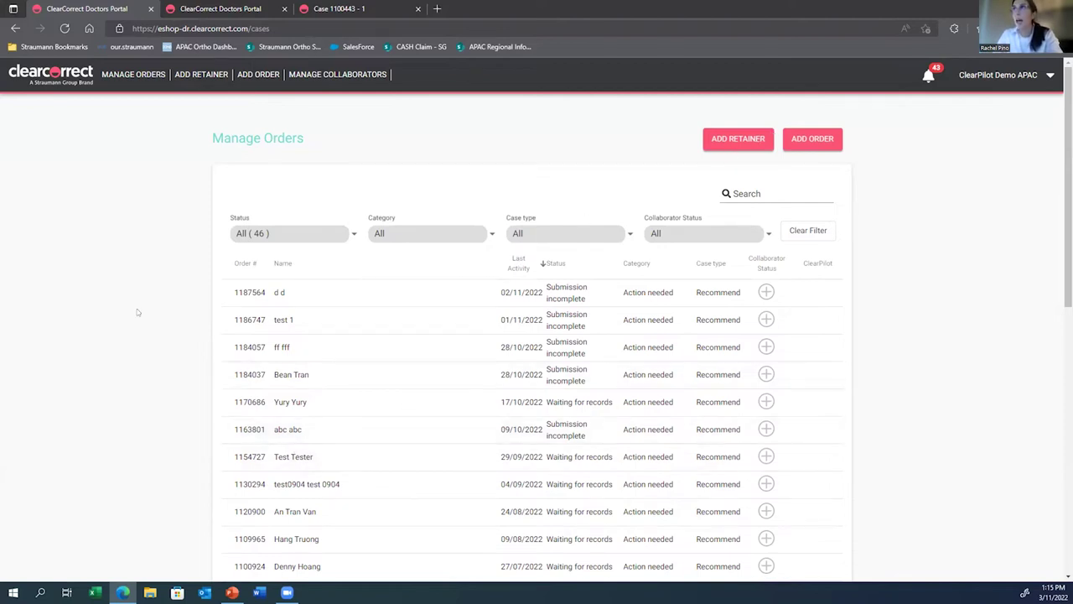
# Step: Open the Unlimited case titled GP Adult Deep Bite, Class II Cutouts, Pontic, Prosthetic case, Dental Implants from the order list
pyautogui.scroll(-1, 138, 308)
pyautogui.scroll(-3, 137, 308)
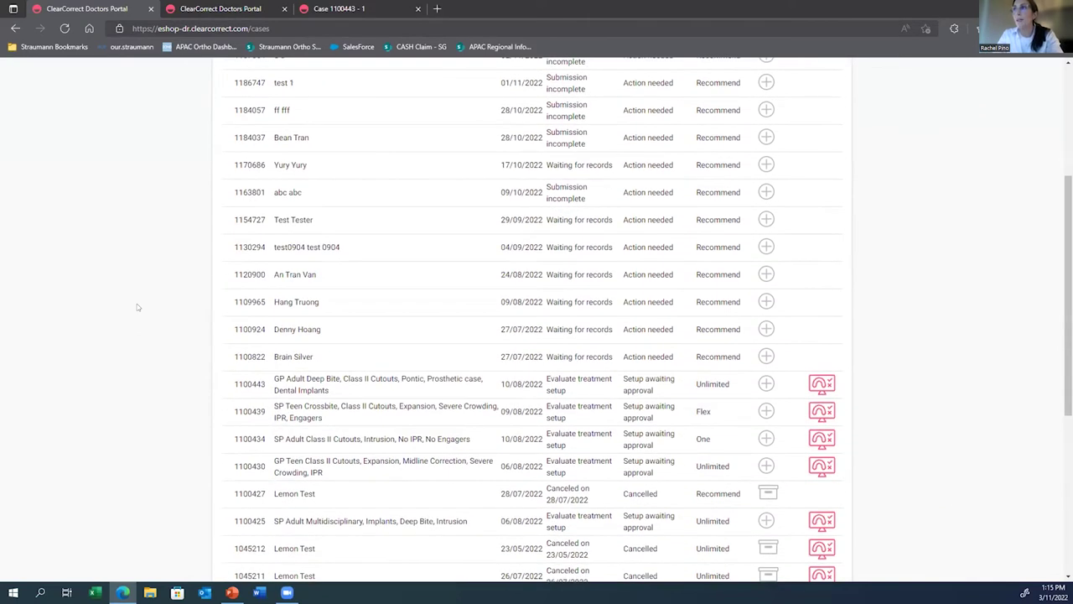
pyautogui.scroll(-4, 138, 308)
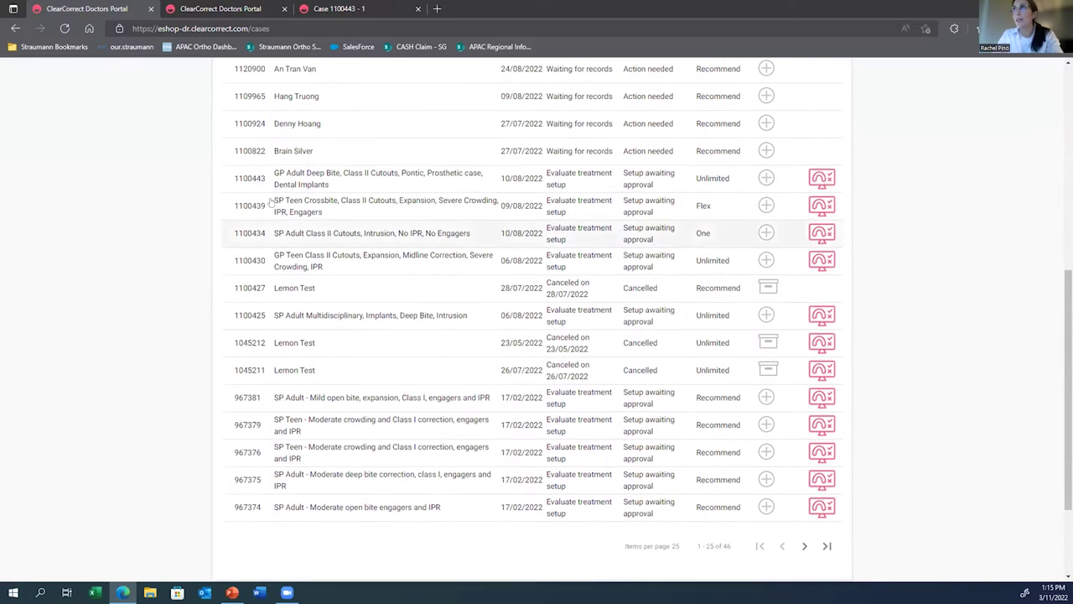
pyautogui.scroll(6, 258, 178)
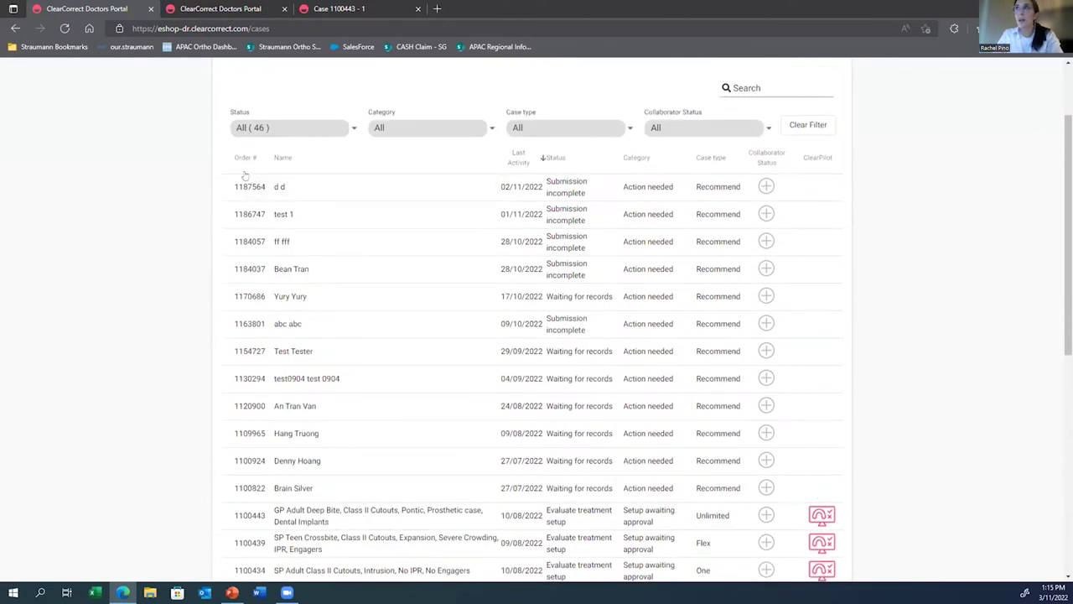
pyautogui.scroll(-2, 243, 437)
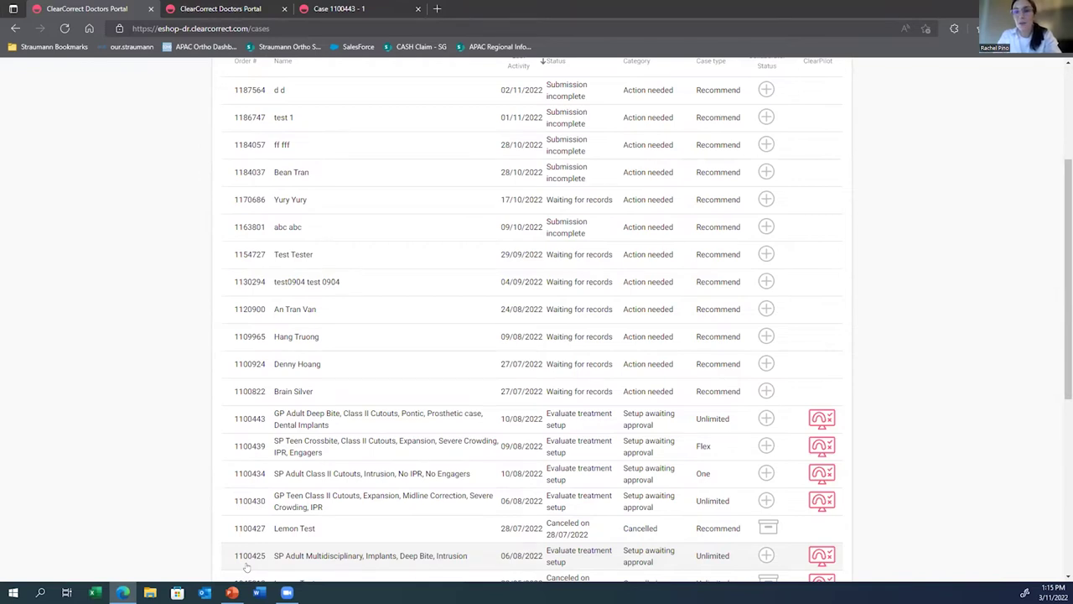
pyautogui.scroll(2, 247, 566)
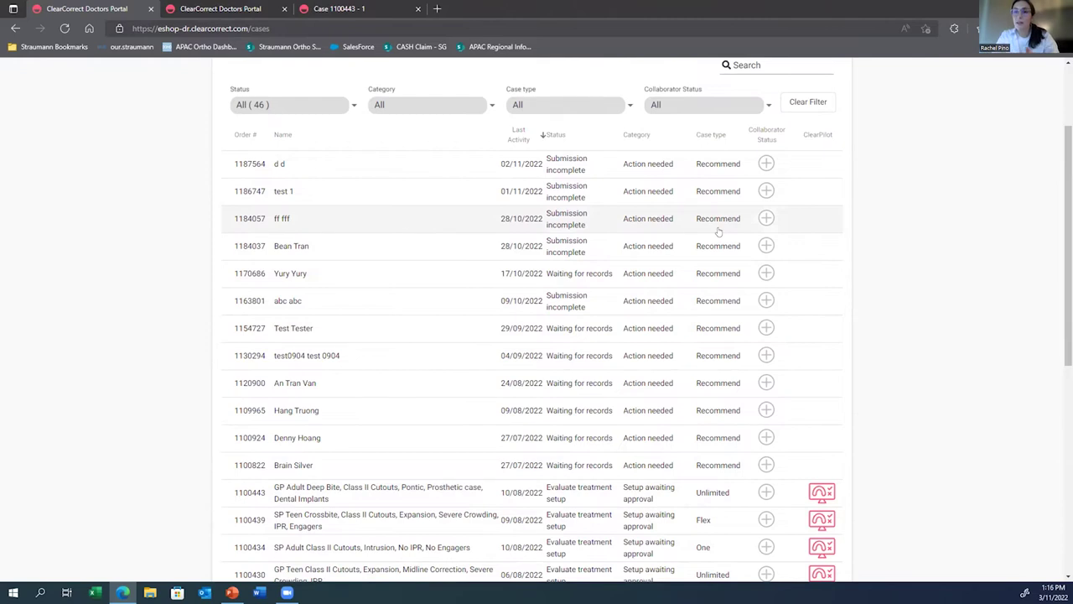
pyautogui.scroll(-4, 314, 232)
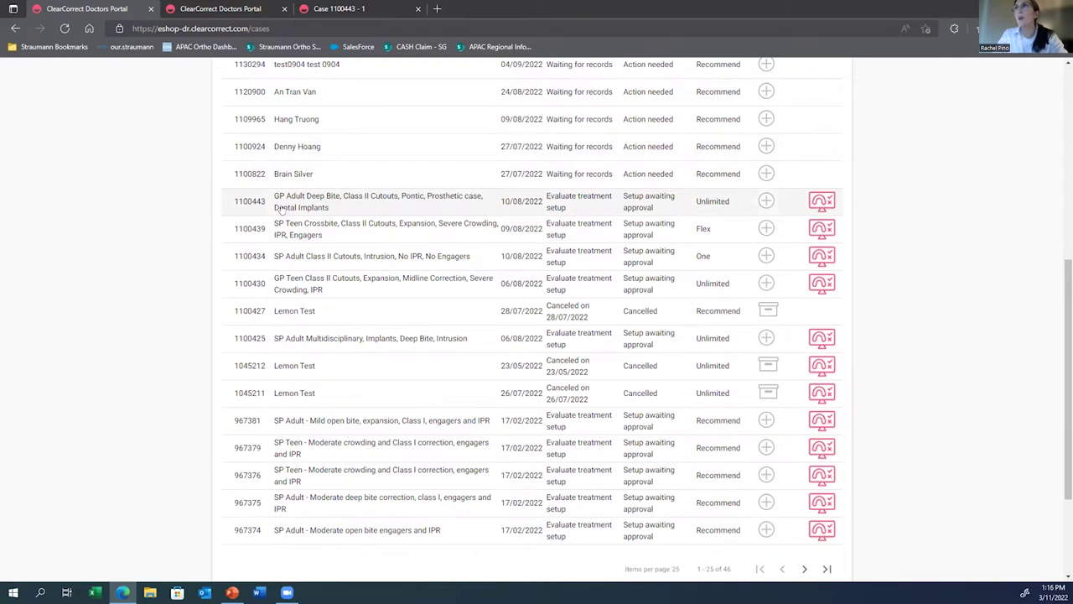
pyautogui.click(282, 209)
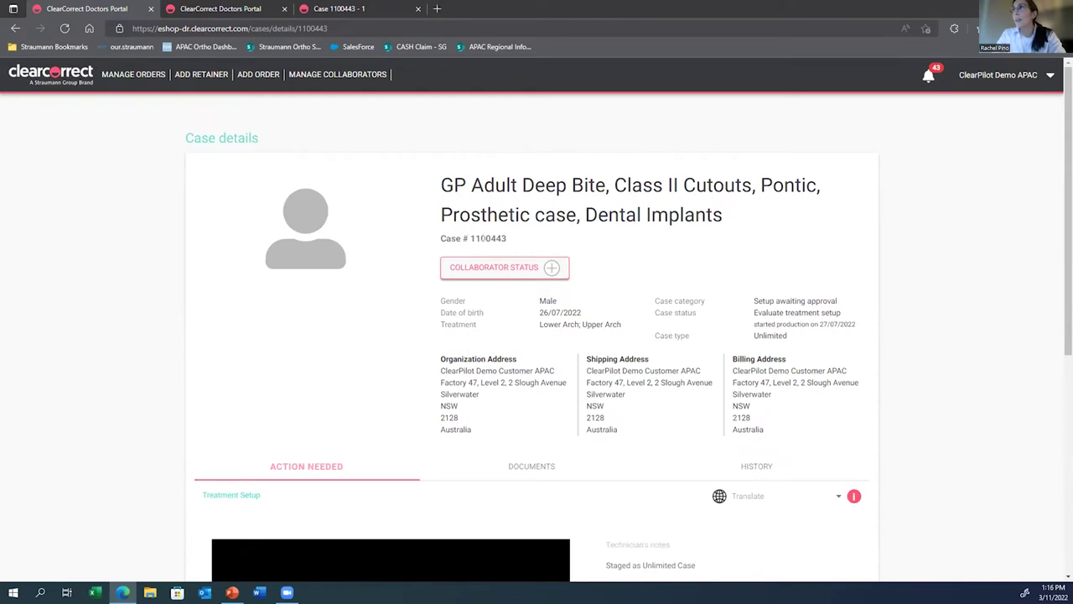
# Step: Open the case's Setup Version 1 preview in the 3D treatment viewer
pyautogui.scroll(-3, 440, 393)
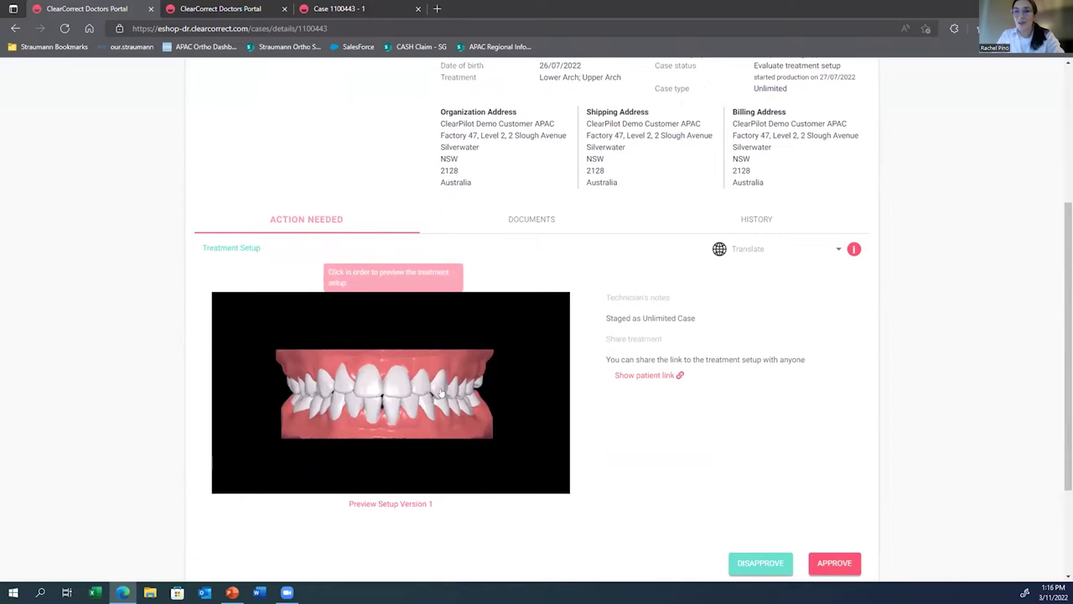
pyautogui.scroll(-2, 440, 393)
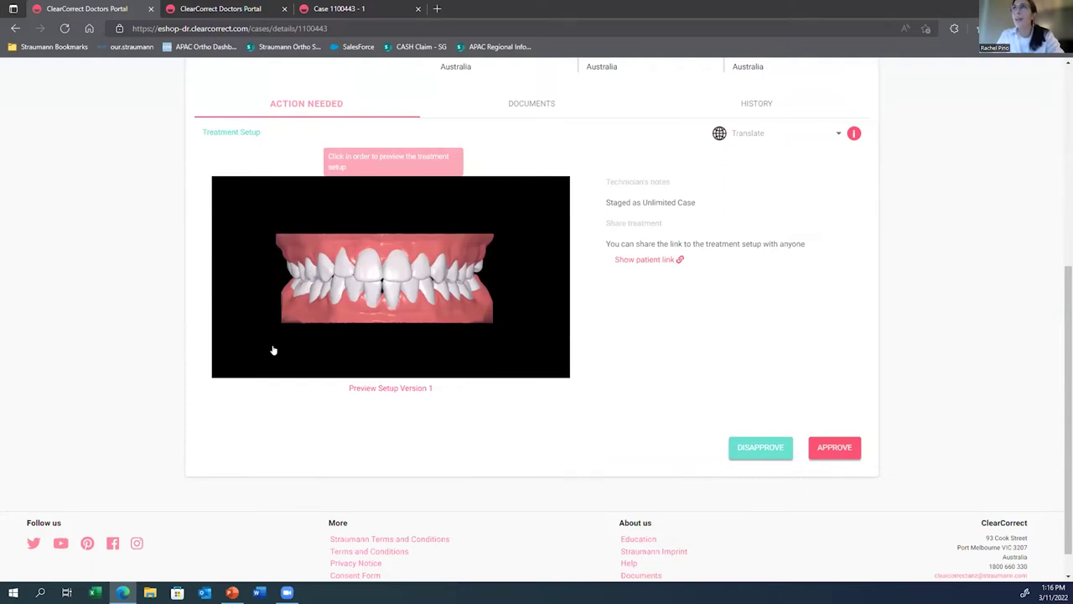
pyautogui.click(345, 295)
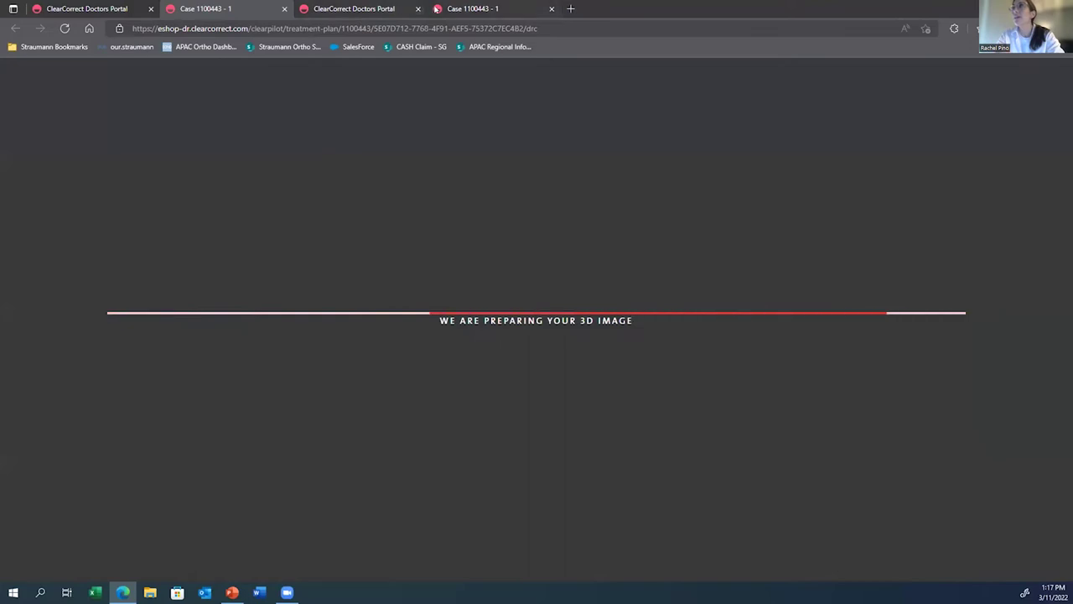
pyautogui.moveTo(437, 8)
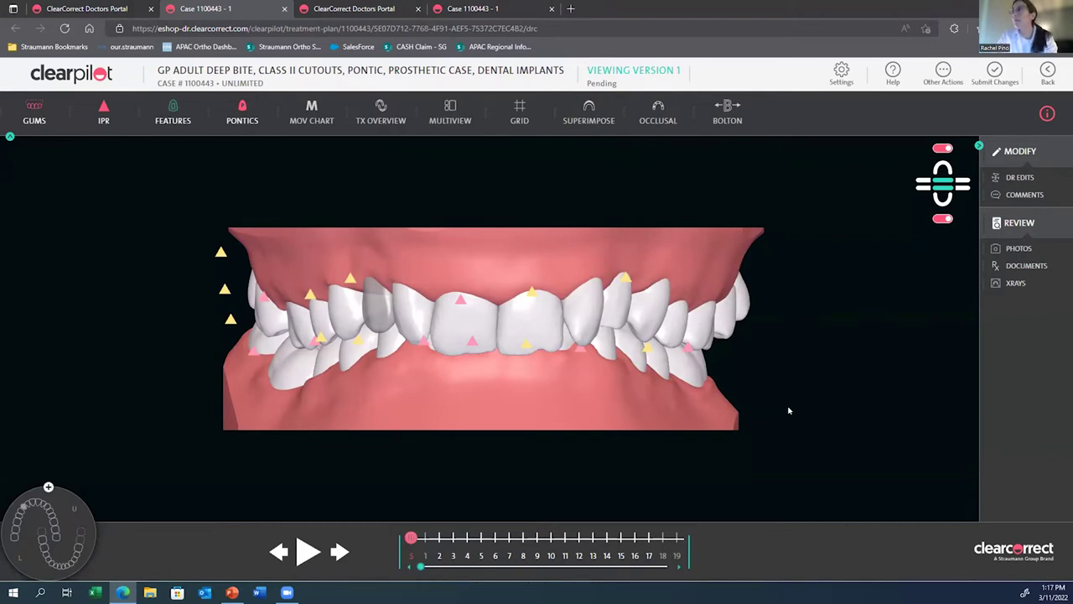
# Step: Review the case's intraoral photos and its prescription documents
pyautogui.scroll(-5, 788, 411)
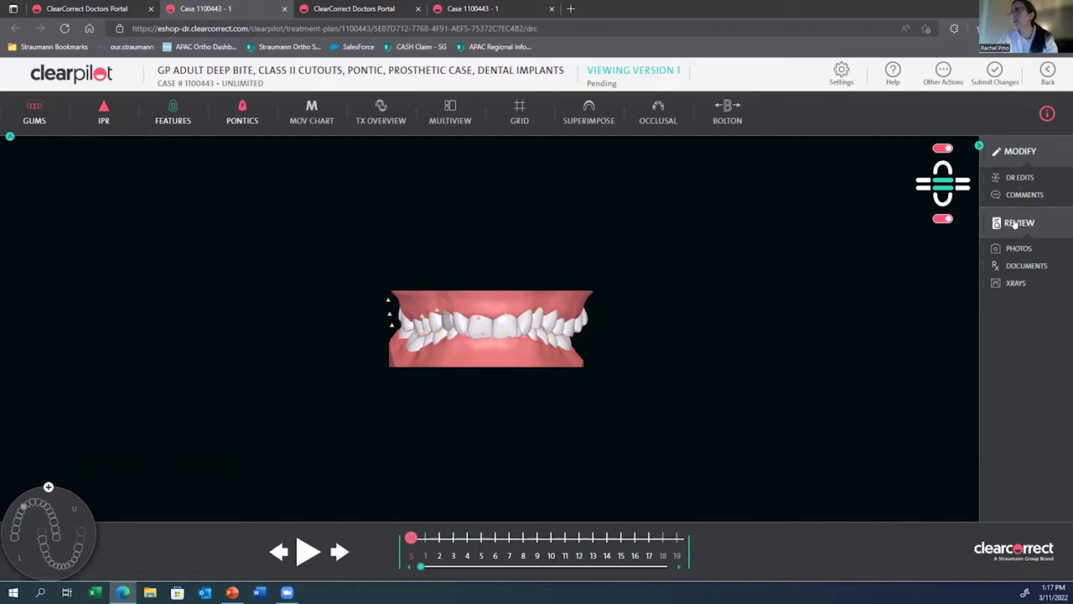
pyautogui.click(1016, 249)
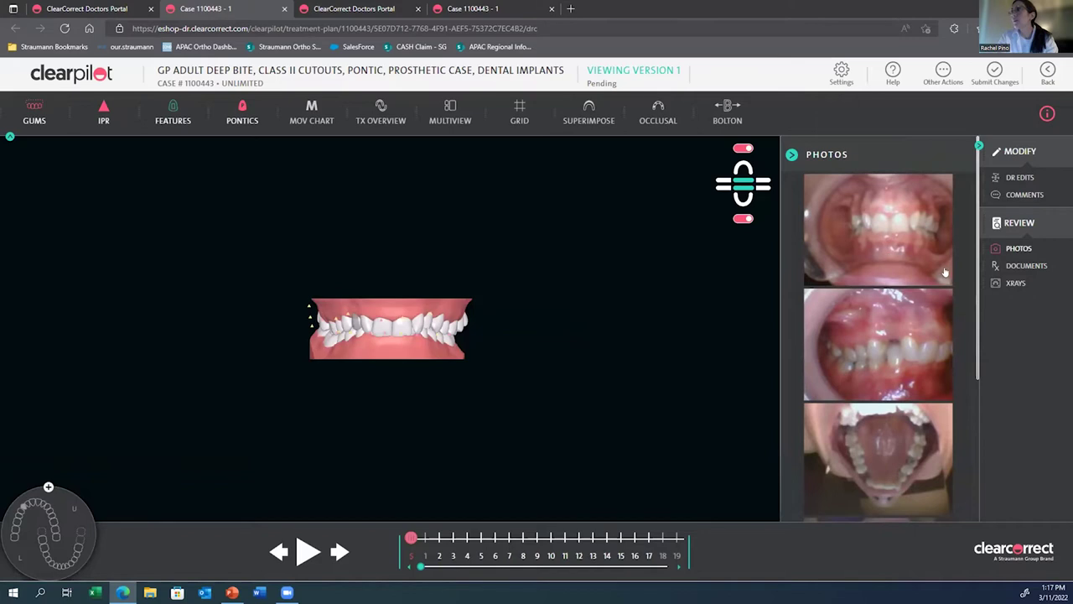
pyautogui.scroll(-5, 870, 321)
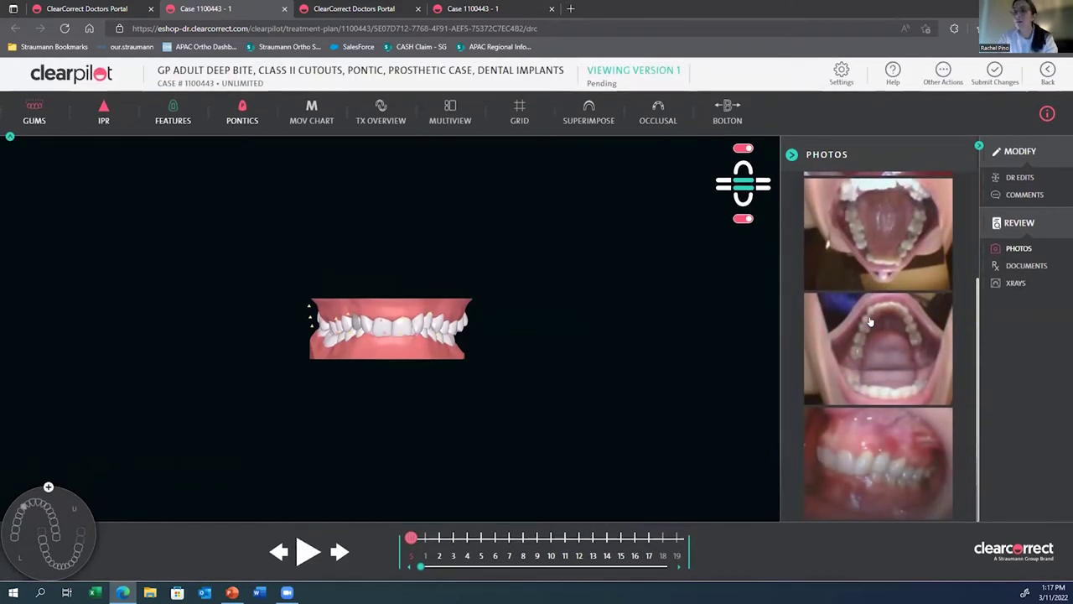
pyautogui.click(1025, 266)
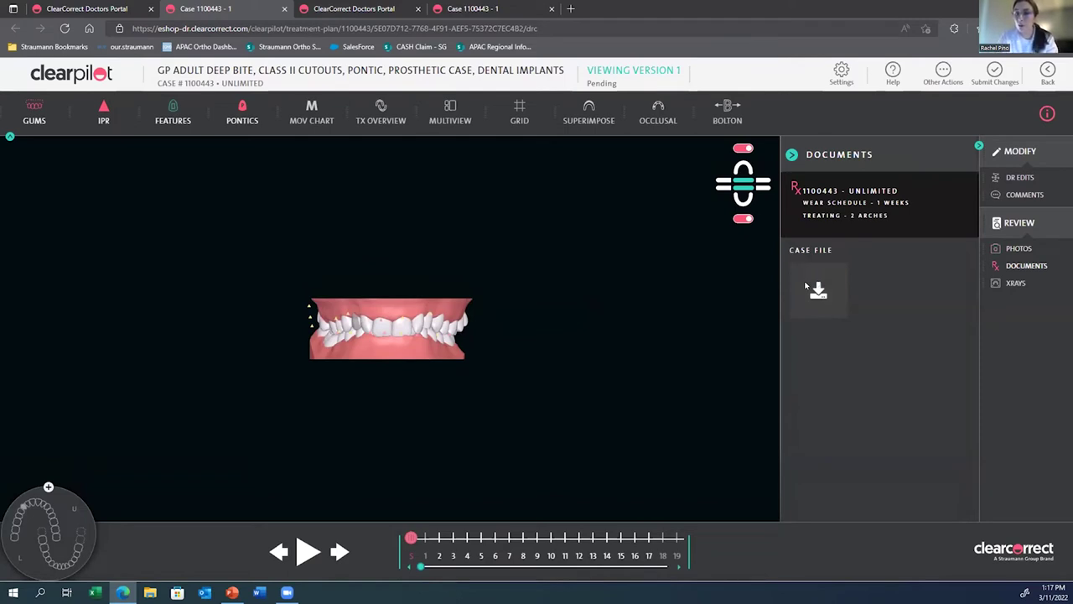
# Step: View the lateral skull X-ray enlarged over the 3D model area, and close it when finished
pyautogui.click(1016, 283)
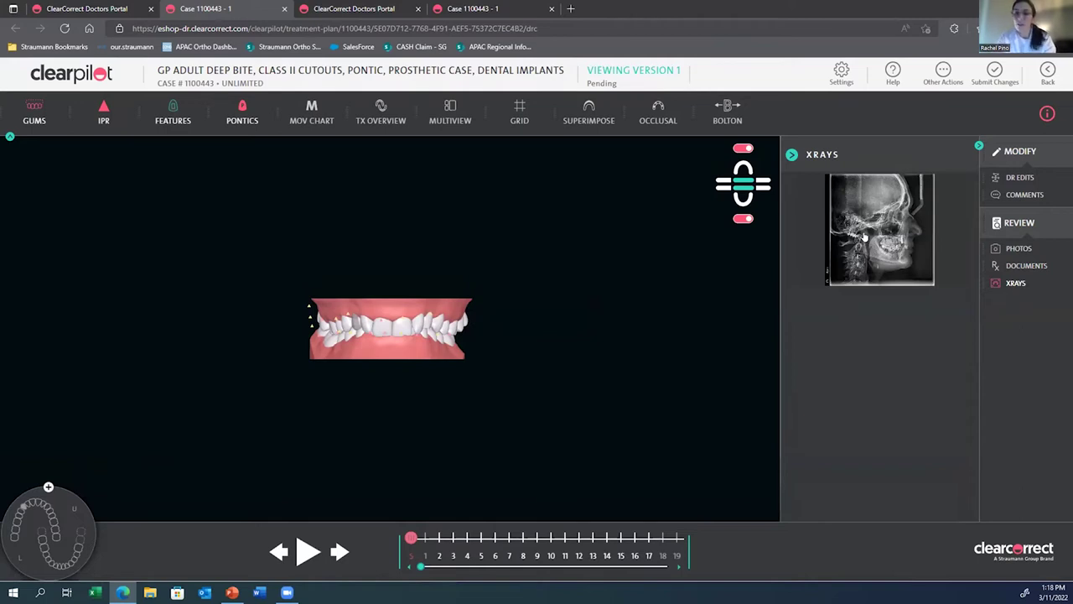
pyautogui.click(904, 228)
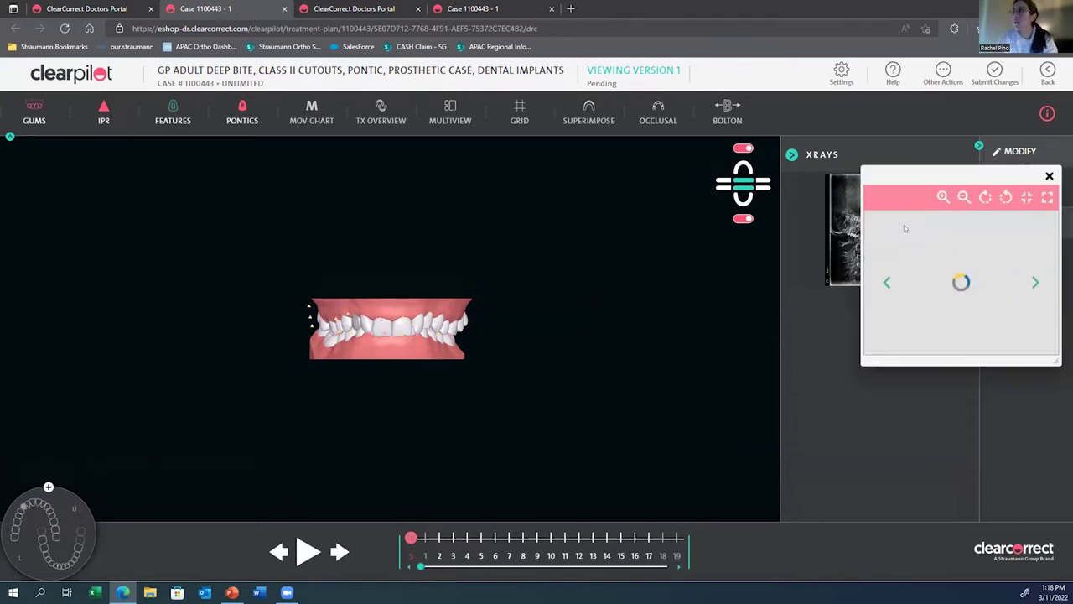
pyautogui.moveTo(589, 160); pyautogui.dragTo(342, 159)
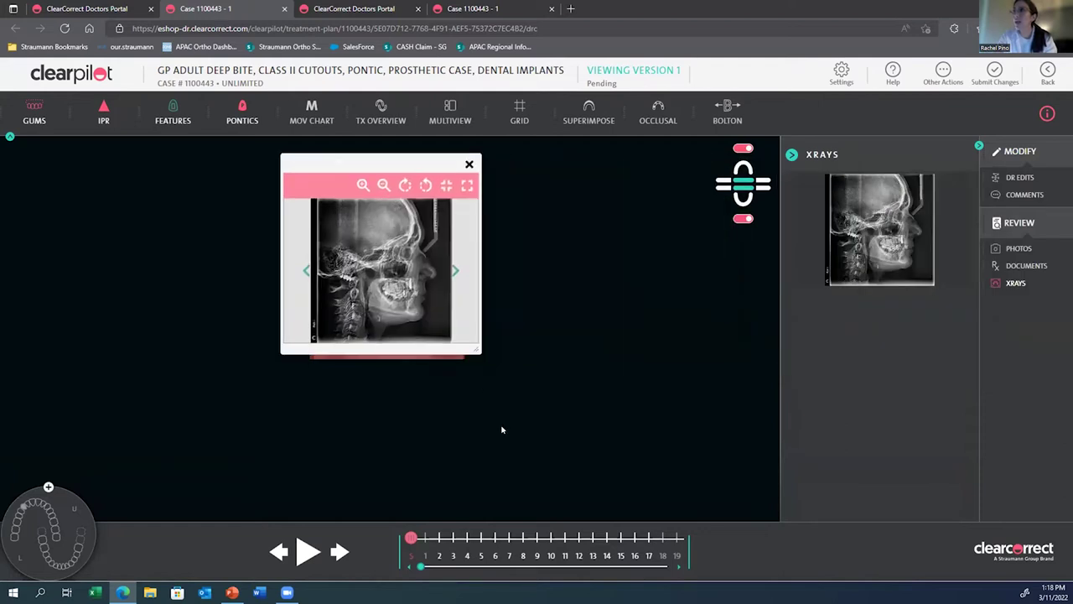
pyautogui.moveTo(557, 409); pyautogui.dragTo(673, 497)
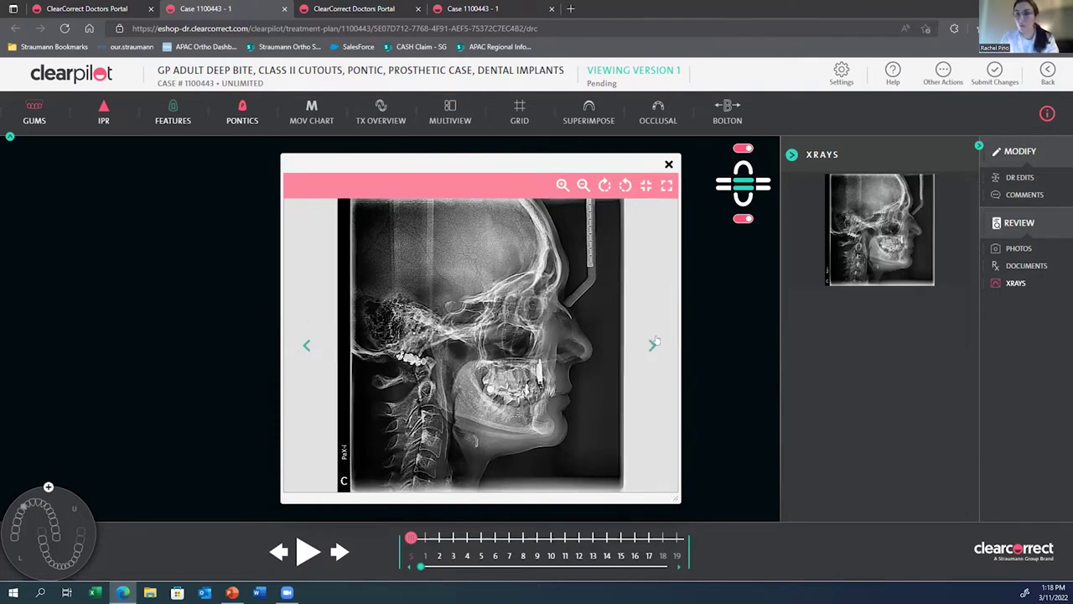
pyautogui.click(669, 164)
# Step: Read the Version 1 comments and additional information, and collapse the Modify and Review sidebar to icons
pyautogui.click(996, 195)
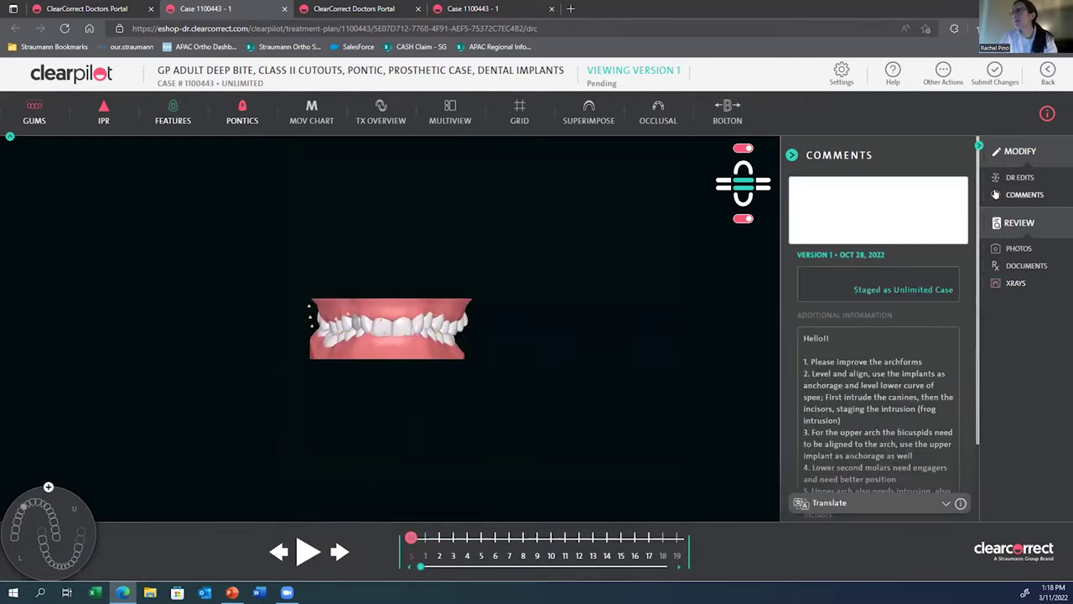
pyautogui.scroll(-2, 908, 429)
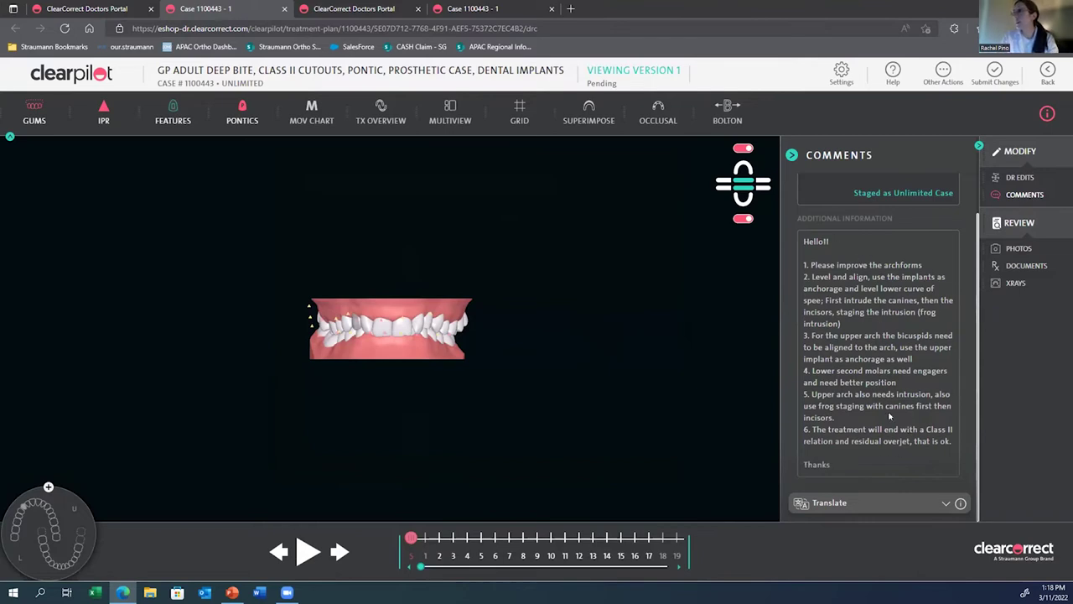
pyautogui.scroll(2, 852, 344)
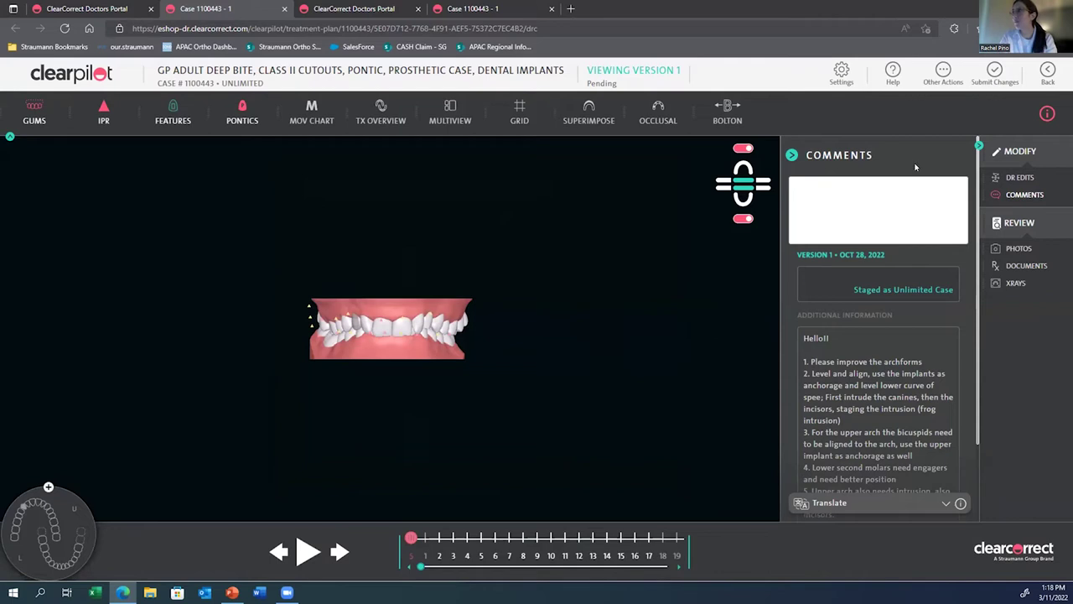
pyautogui.click(978, 146)
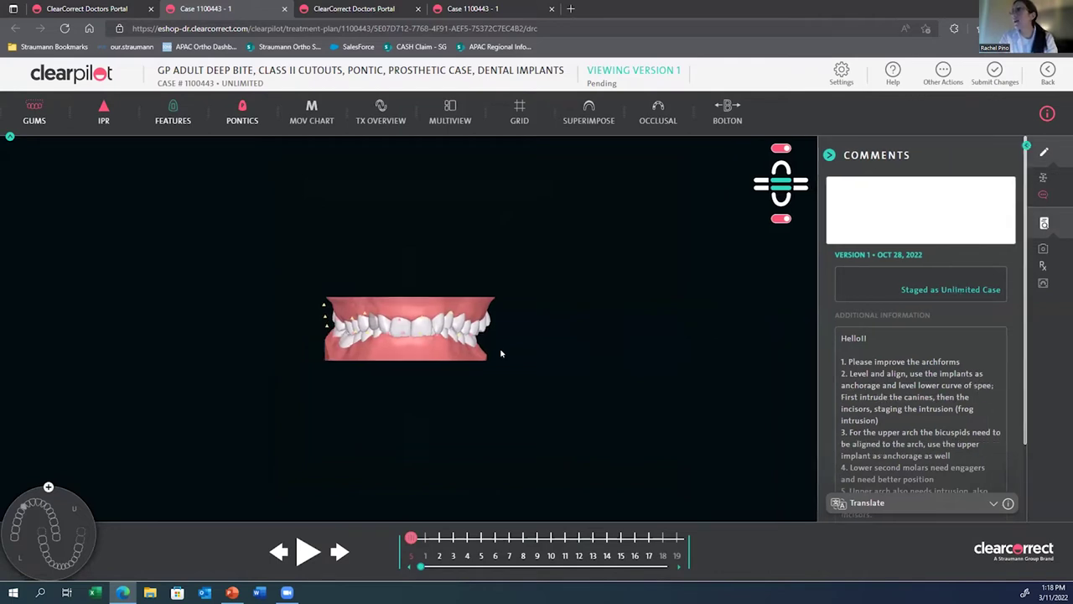
# Step: Show the TX Overview and advance the treatment timeline to the retainer stage to review the overall plan
pyautogui.scroll(3, 501, 353)
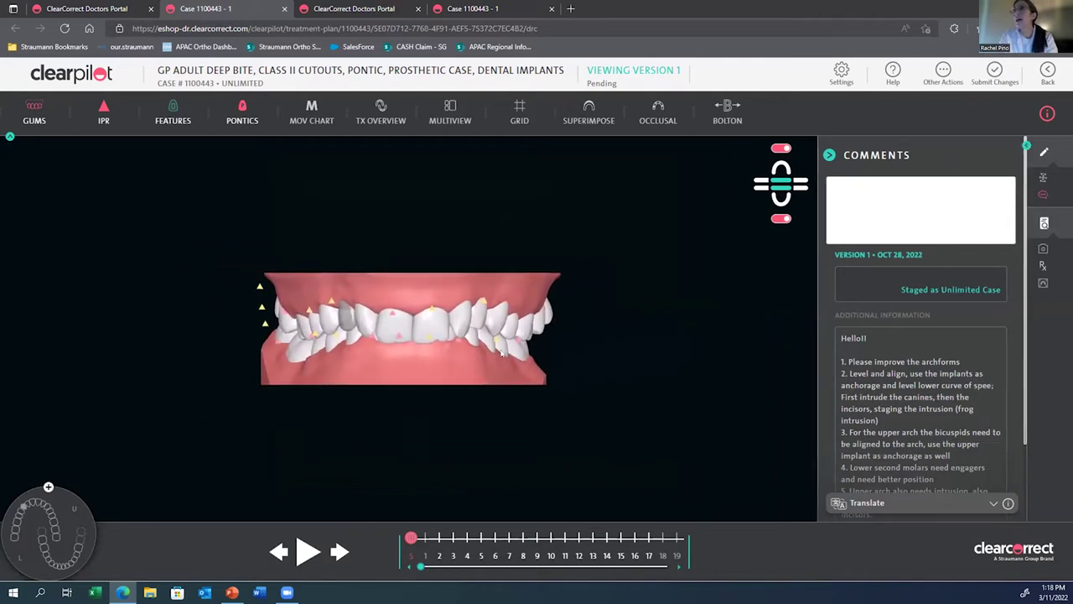
pyautogui.click(379, 119)
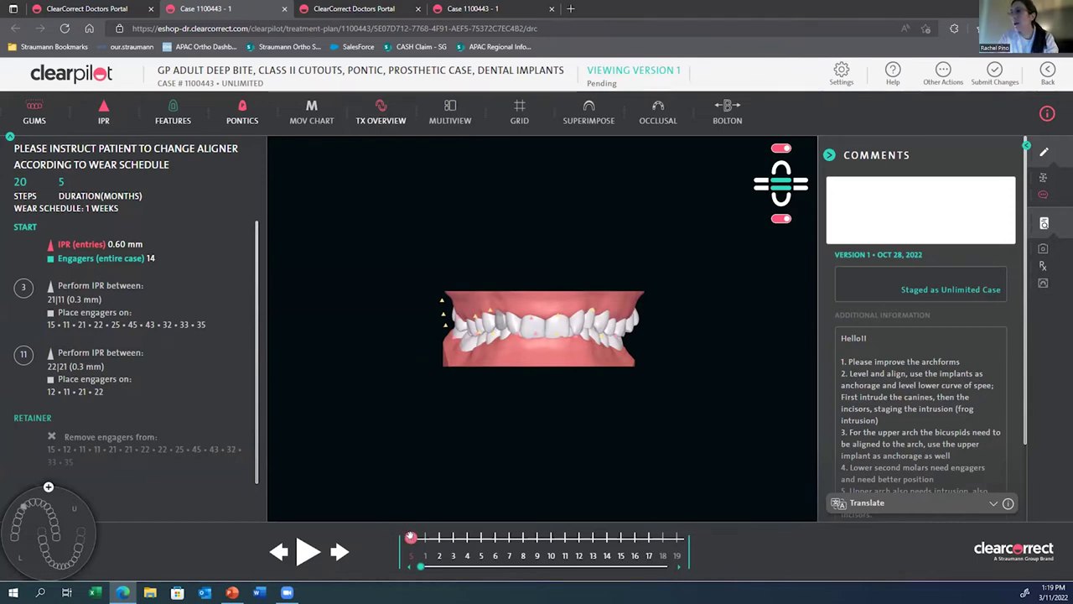
pyautogui.moveTo(411, 539); pyautogui.dragTo(662, 538)
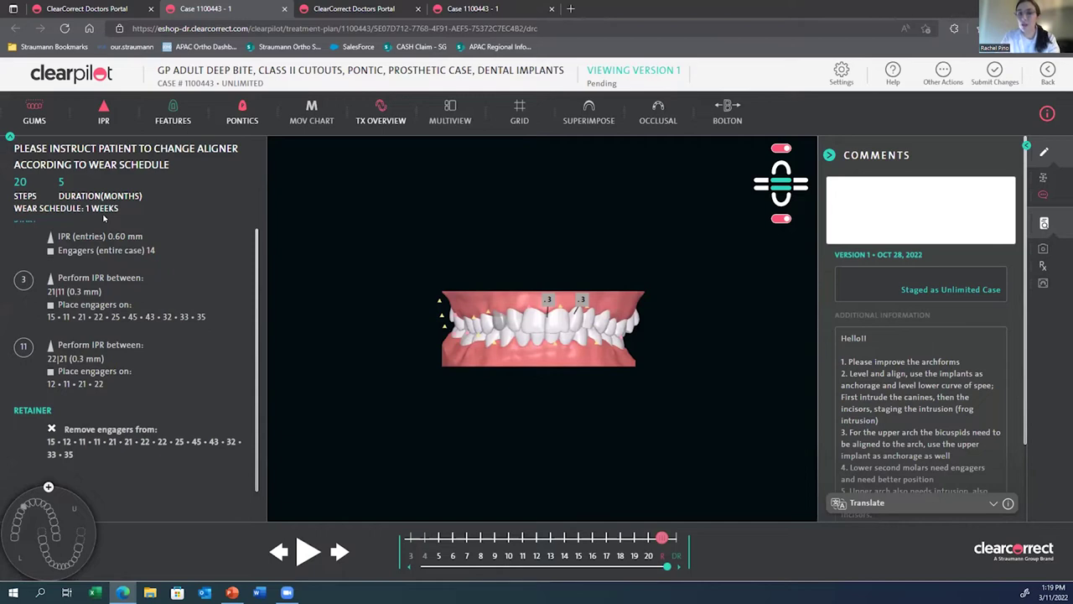
pyautogui.scroll(1, 104, 245)
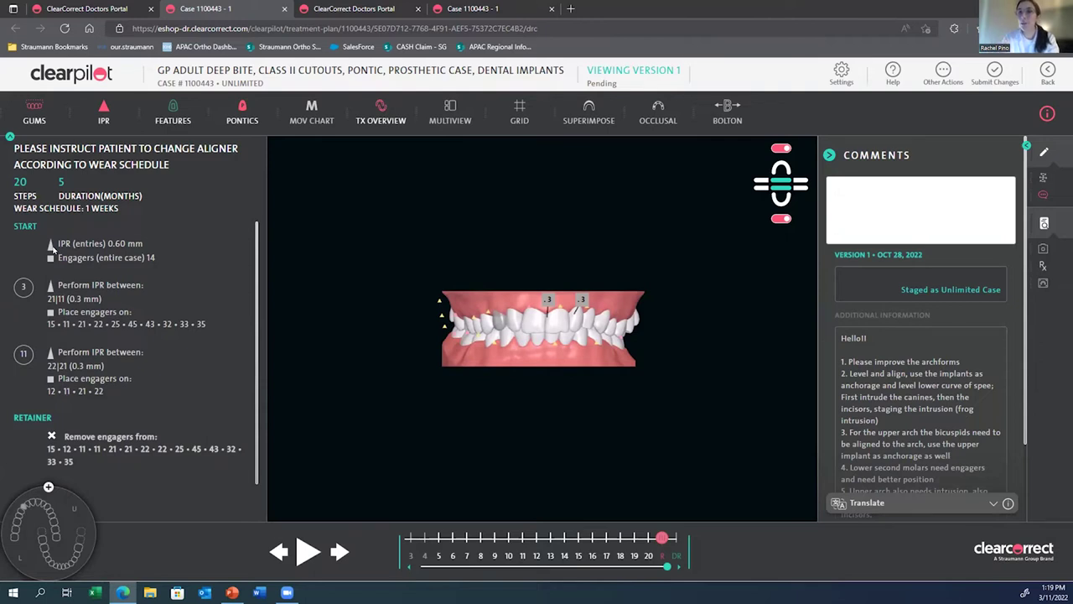
# Step: Return the timeline to the start and advance to step 3 to see its IPR and engager instructions
pyautogui.click(410, 537)
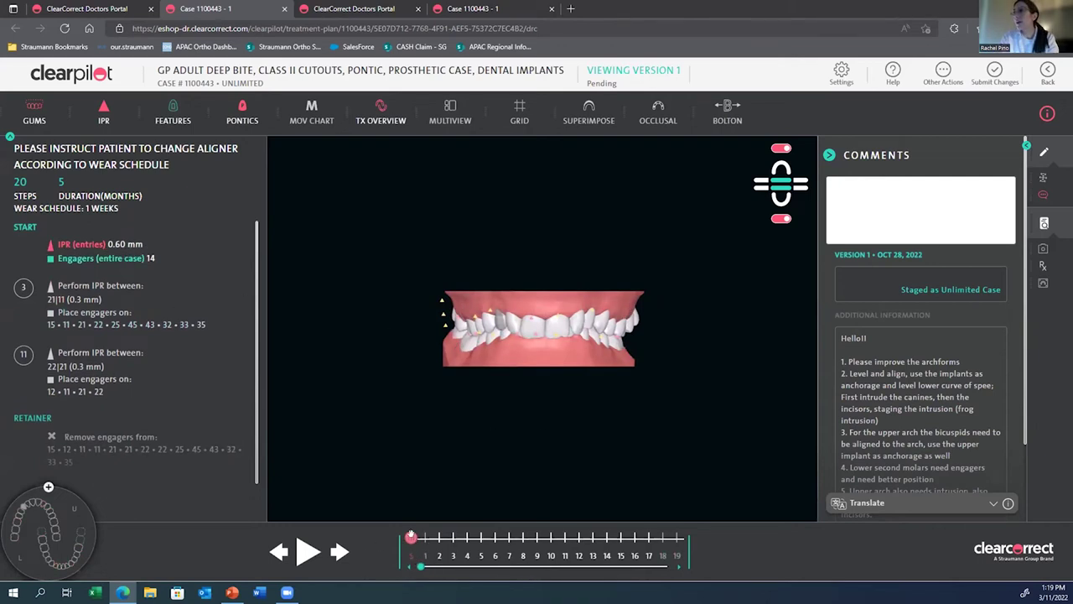
pyautogui.click(423, 537)
pyautogui.moveTo(424, 536); pyautogui.dragTo(447, 538)
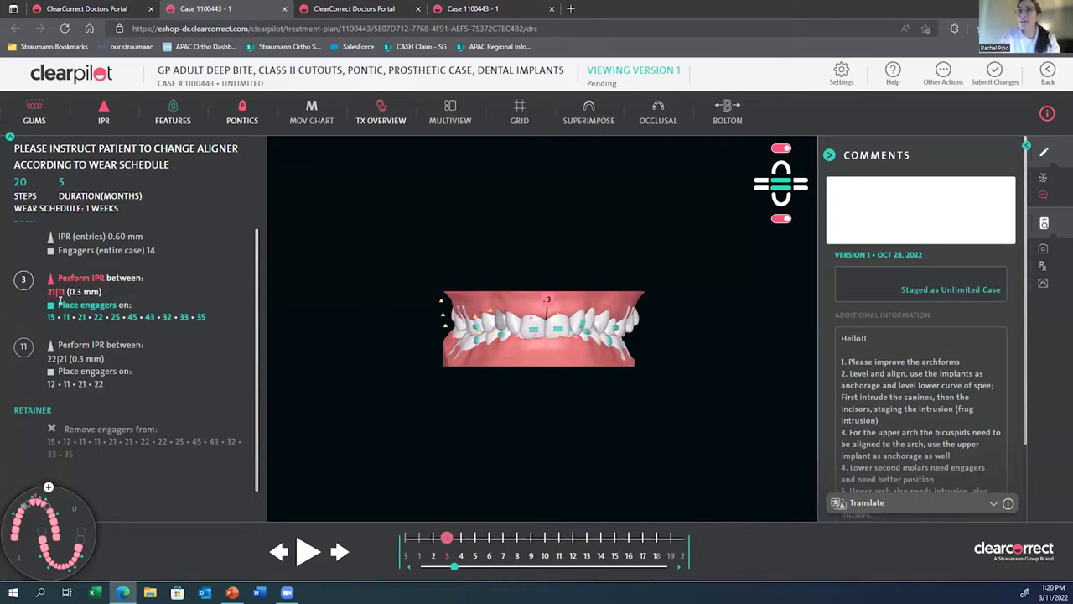
# Step: Inspect the step 3 engagers on the model from the patient's left side, check their type and size, and return to the front view
pyautogui.moveTo(531, 364); pyautogui.dragTo(482, 363)
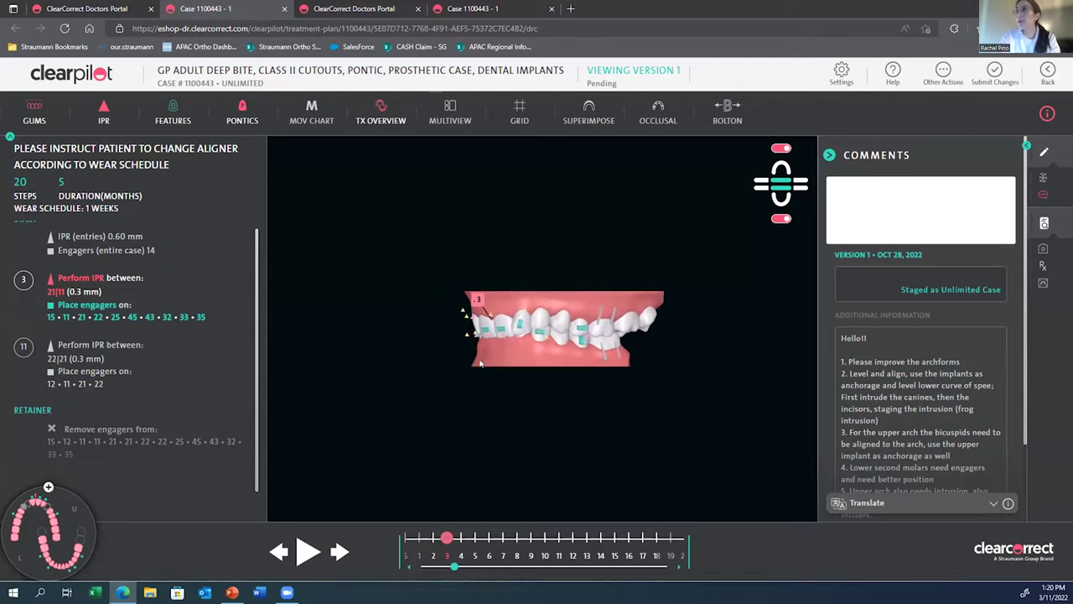
pyautogui.scroll(5, 480, 363)
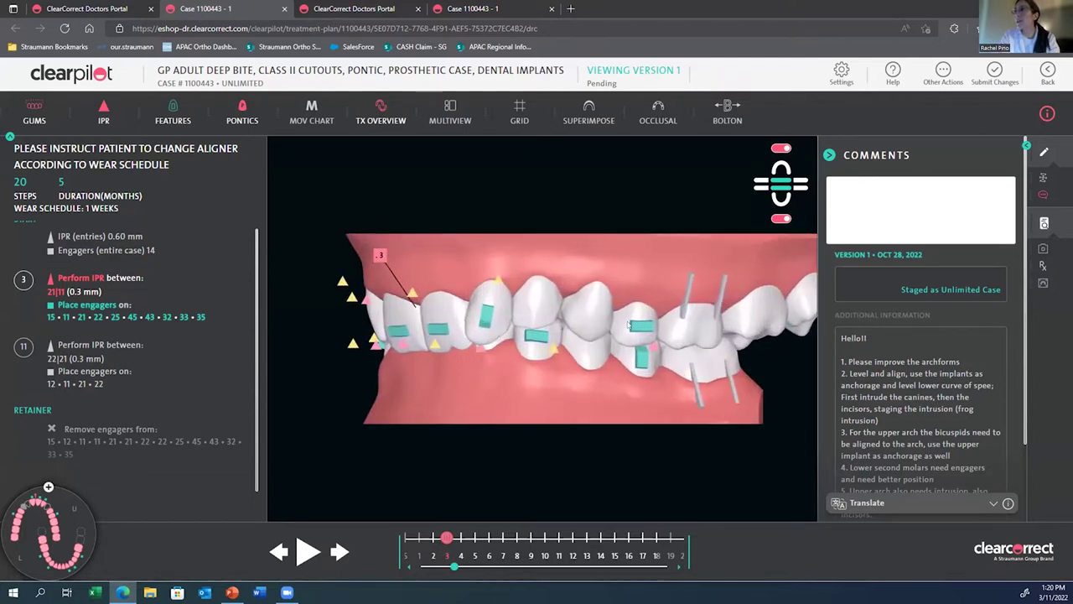
pyautogui.moveTo(638, 363)
pyautogui.moveTo(534, 337)
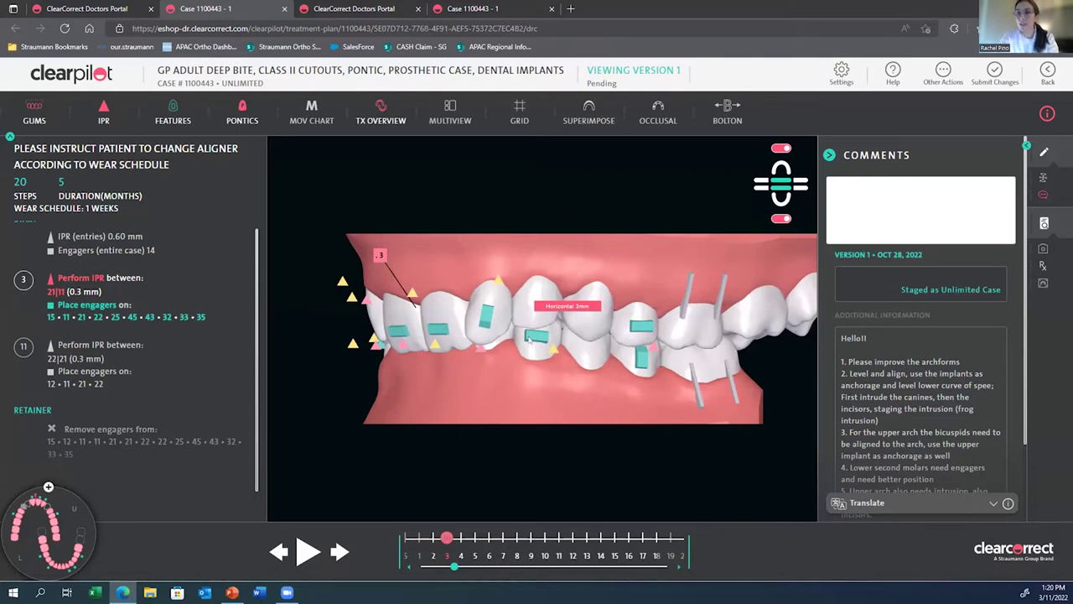
pyautogui.moveTo(504, 351); pyautogui.dragTo(531, 310)
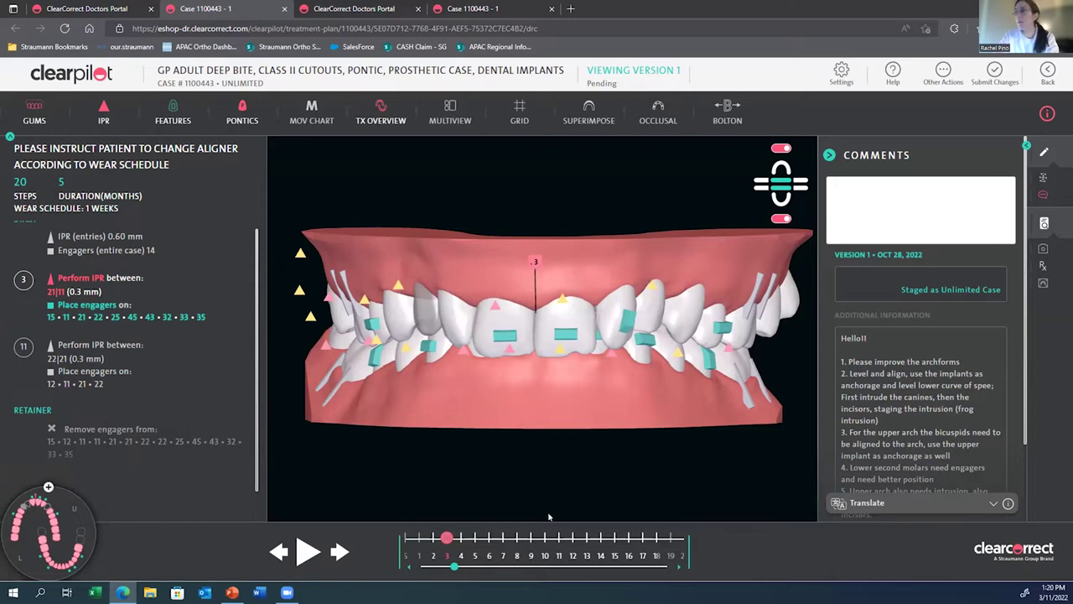
# Step: Move the timeline to step 11 and examine its IPR and engagers from the patient's left side
pyautogui.click(555, 545)
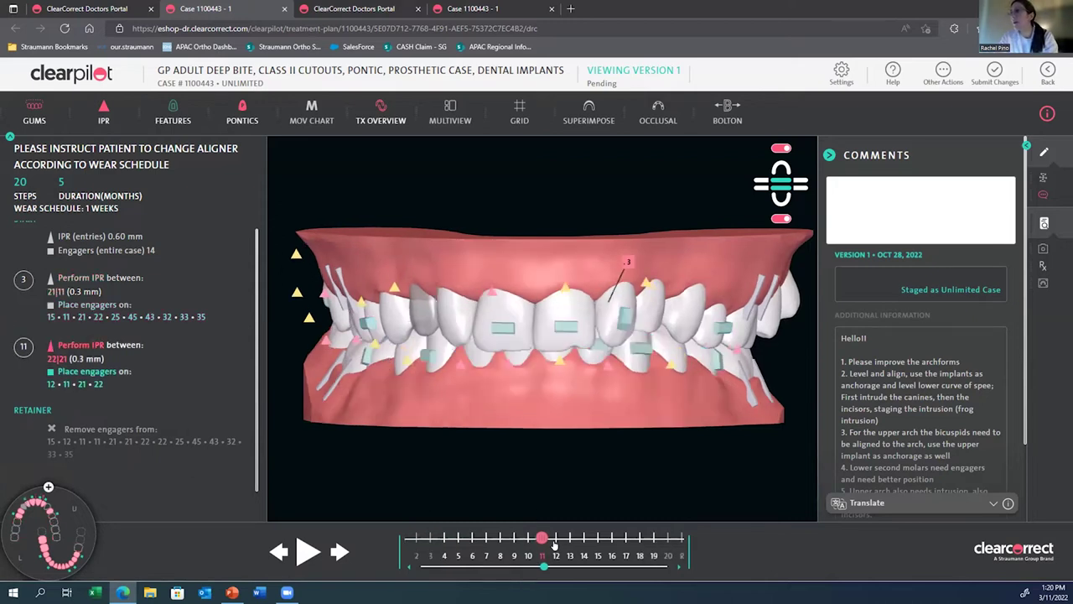
pyautogui.moveTo(646, 361); pyautogui.dragTo(567, 375)
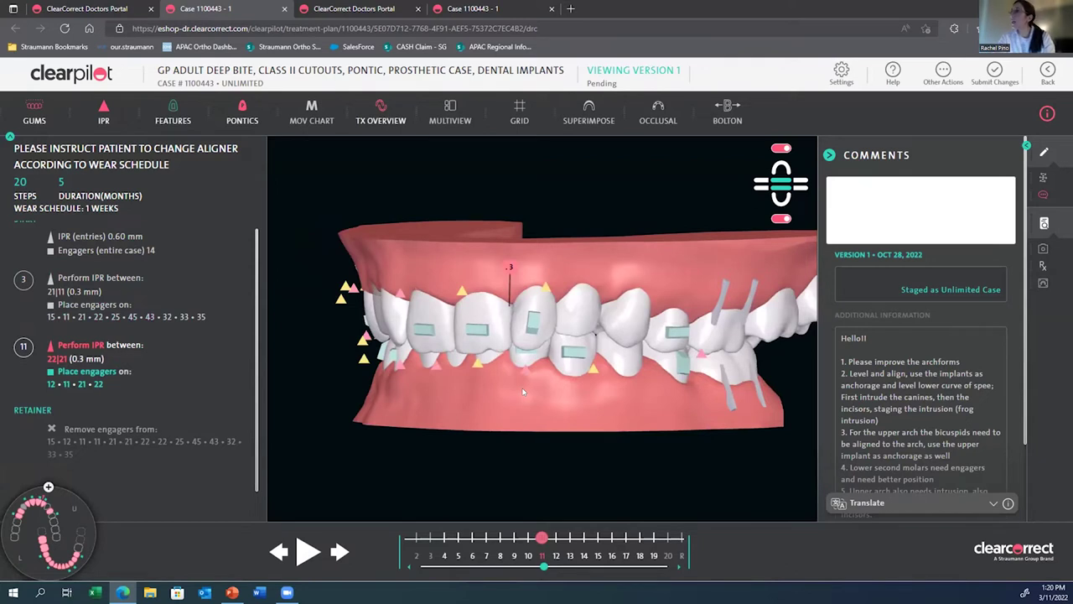
# Step: Advance the treatment timeline from step 11 to the retainer stage and examine its engager removal instructions on the model
pyautogui.moveTo(531, 396); pyautogui.dragTo(538, 401)
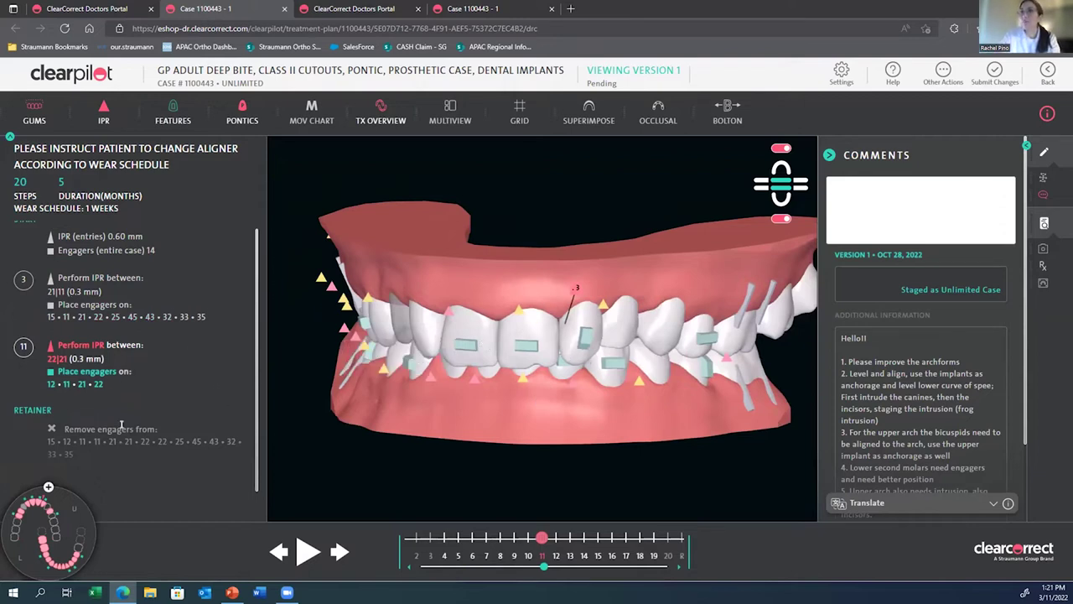
pyautogui.moveTo(543, 537); pyautogui.dragTo(672, 543)
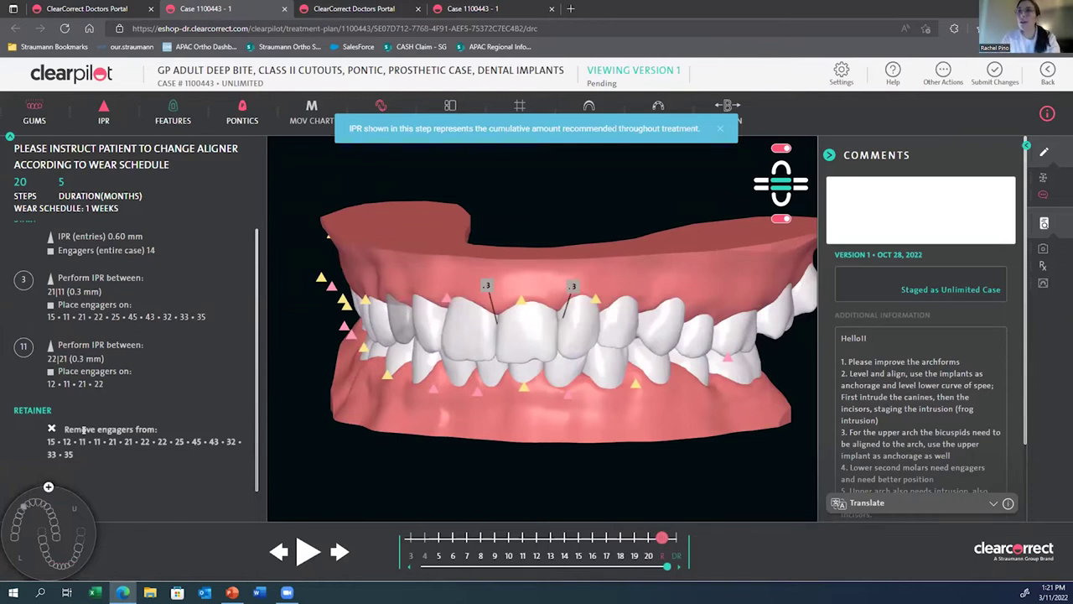
pyautogui.moveTo(560, 420); pyautogui.dragTo(524, 210)
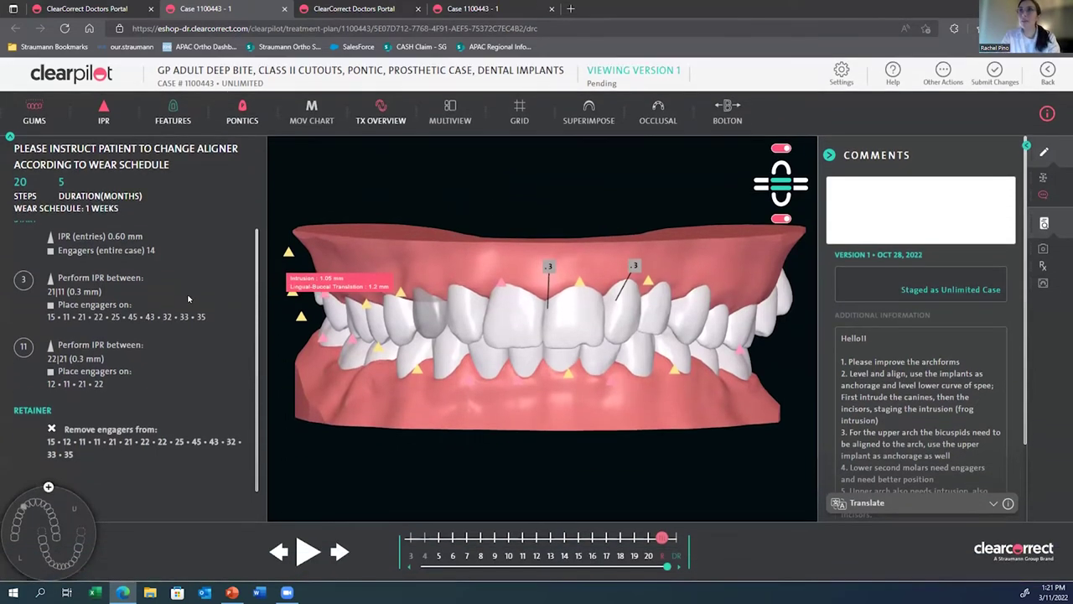
# Step: Highlight the total IPR and engager entries under START in the treatment overview
pyautogui.scroll(1, 74, 262)
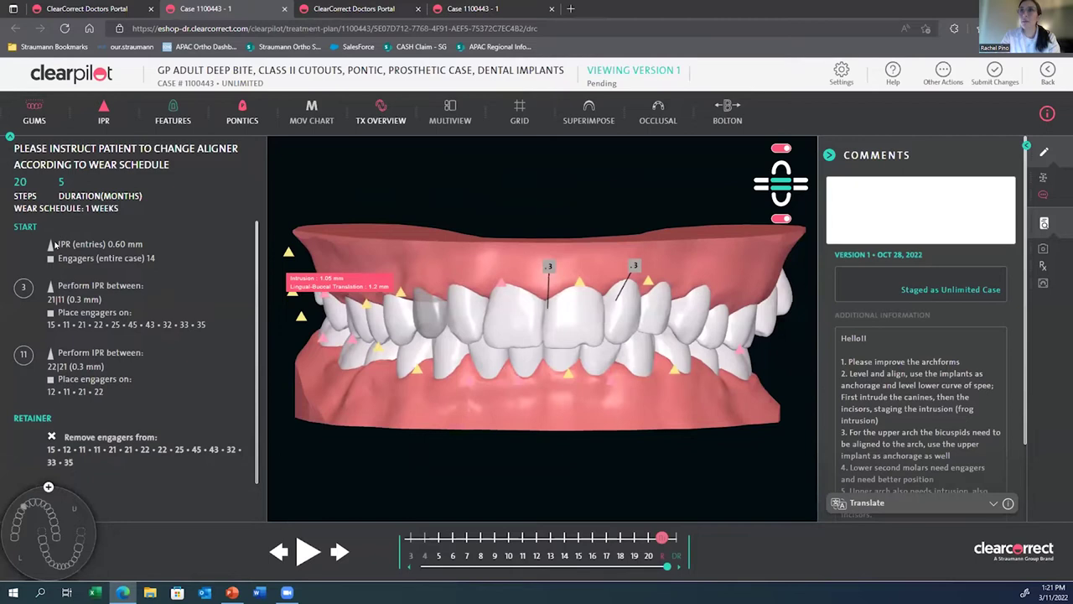
pyautogui.moveTo(56, 243); pyautogui.dragTo(145, 242)
pyautogui.click(147, 262)
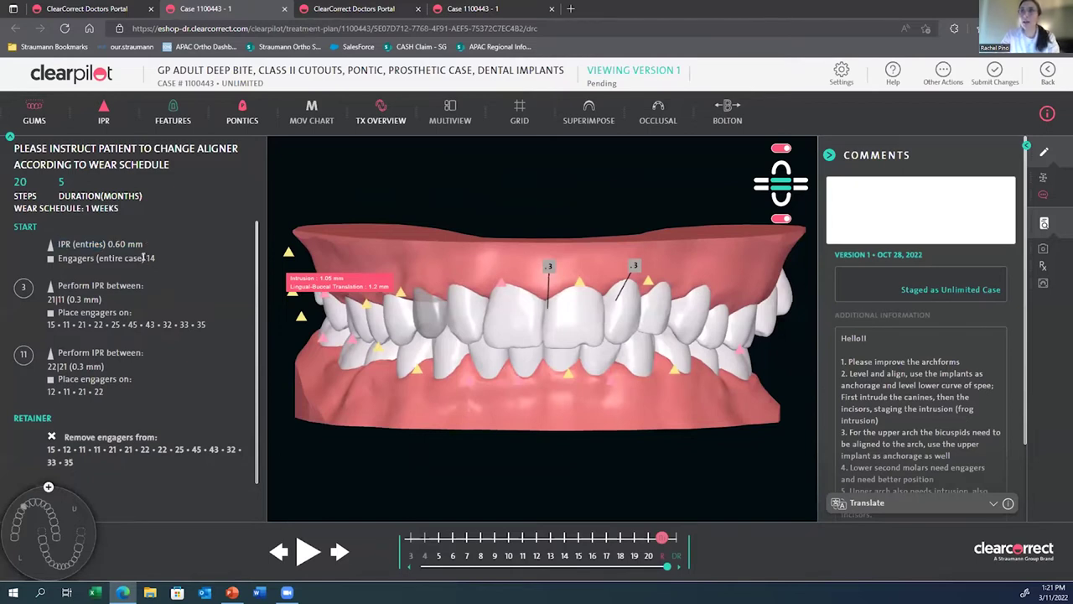
pyautogui.moveTo(65, 259); pyautogui.dragTo(173, 261)
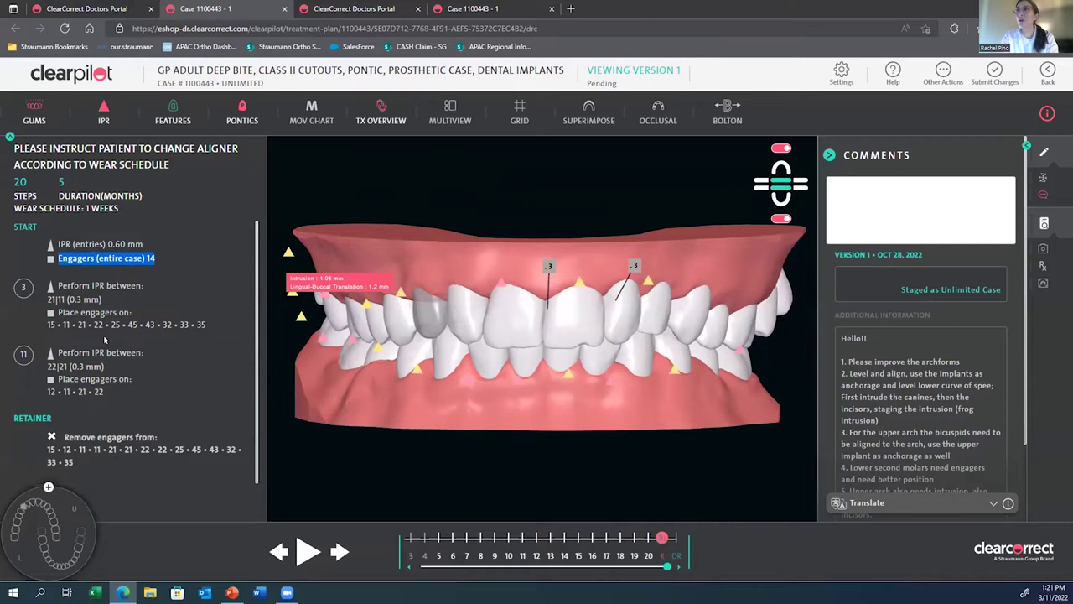
# Step: Replace the TX Overview with the movement chart and turn the model to the patient's right side
pyautogui.click(380, 121)
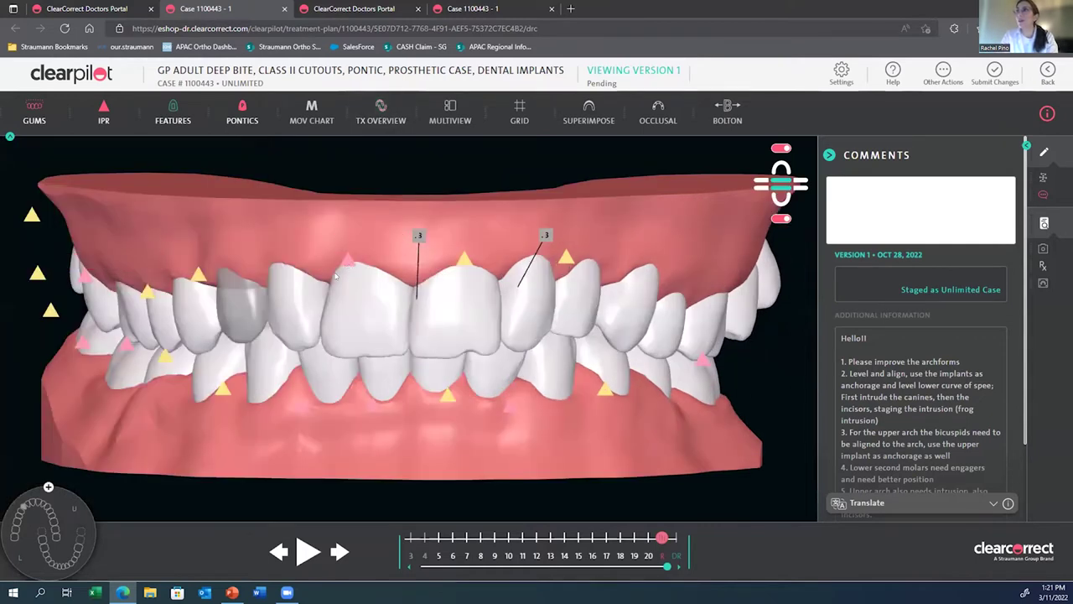
pyautogui.scroll(-1, 297, 248)
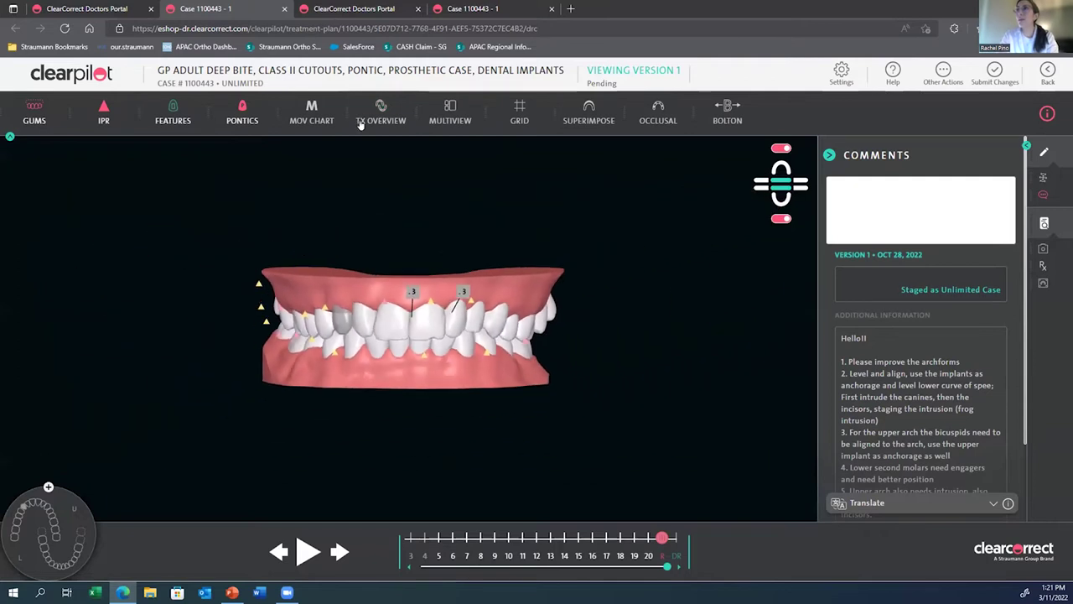
pyautogui.click(305, 106)
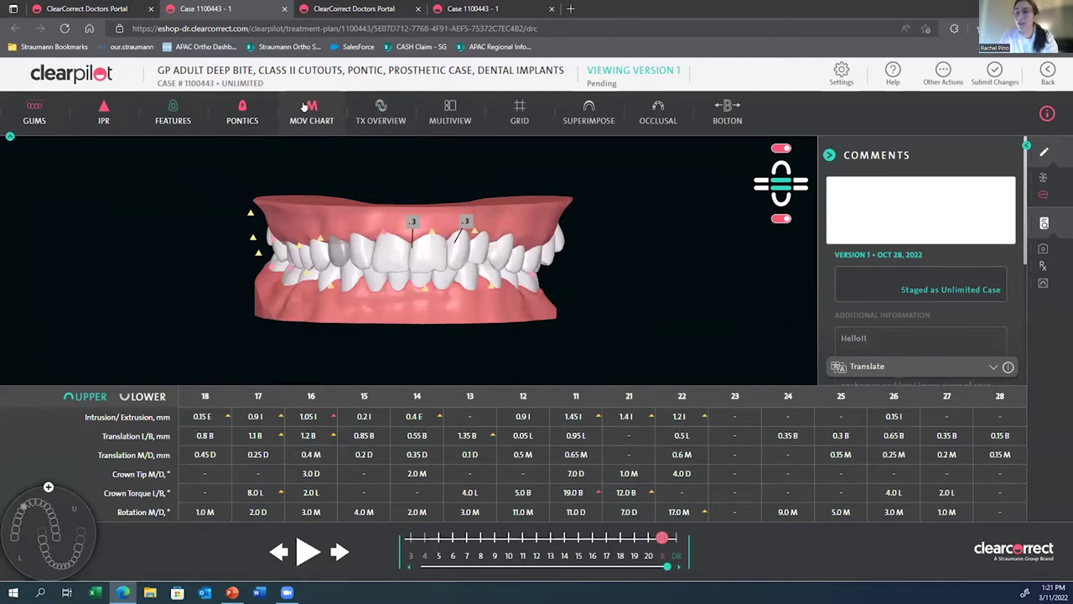
pyautogui.moveTo(390, 319); pyautogui.dragTo(450, 320)
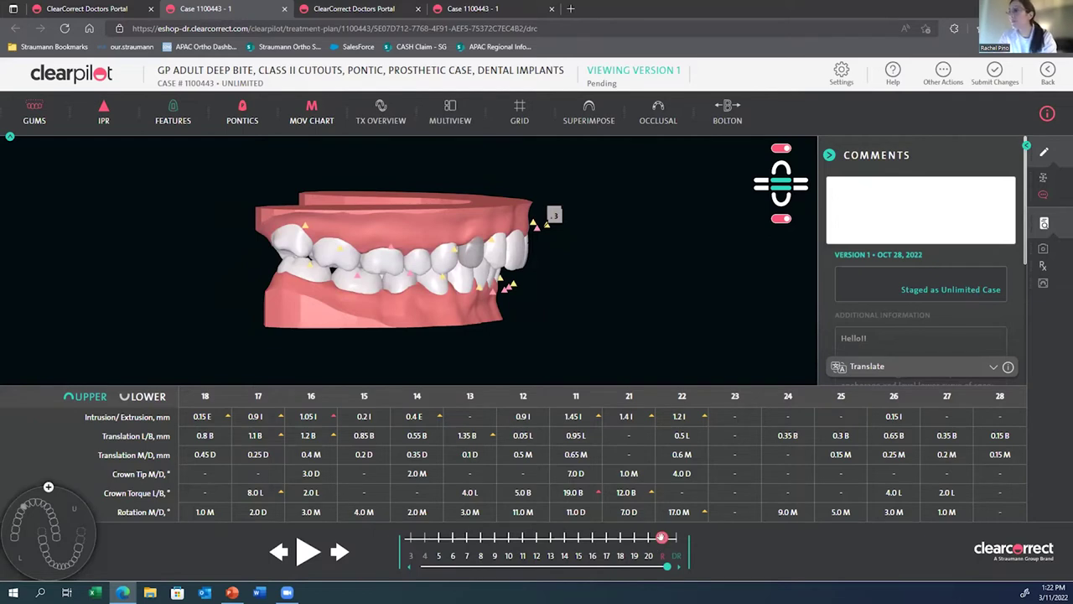
# Step: Return the timeline to the start and inspect the initial teeth from the patient's right, front and left sides
pyautogui.moveTo(662, 537); pyautogui.dragTo(411, 537)
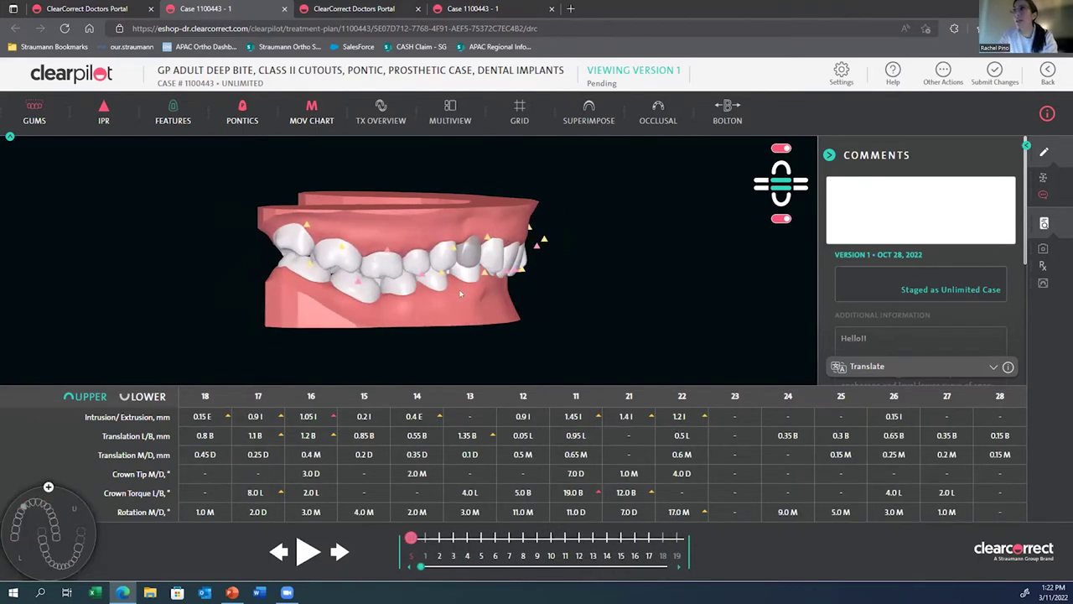
pyautogui.moveTo(460, 293); pyautogui.dragTo(279, 229)
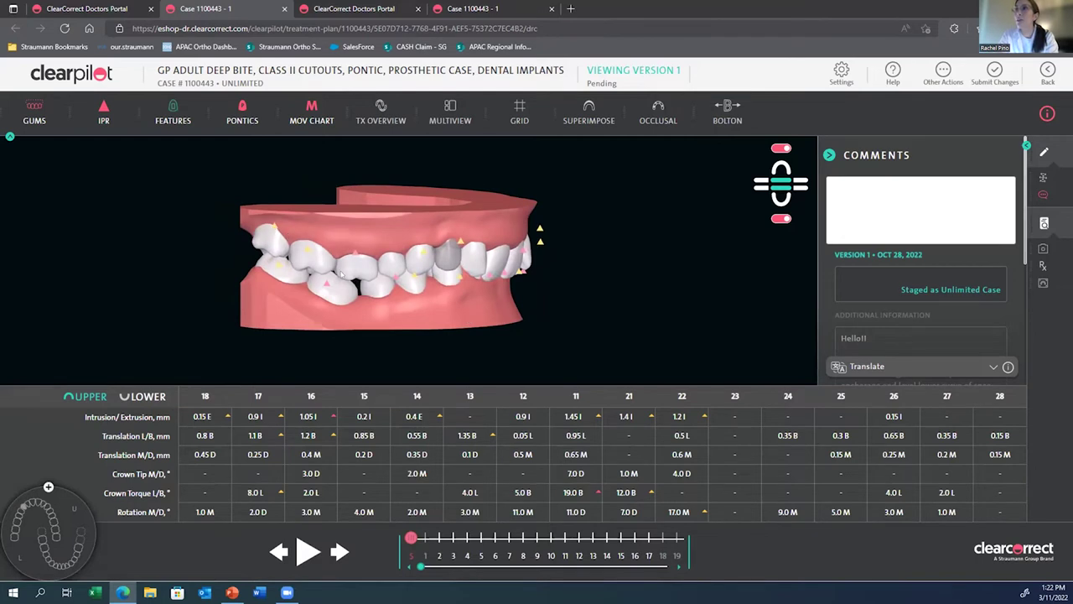
pyautogui.moveTo(440, 334); pyautogui.dragTo(404, 244)
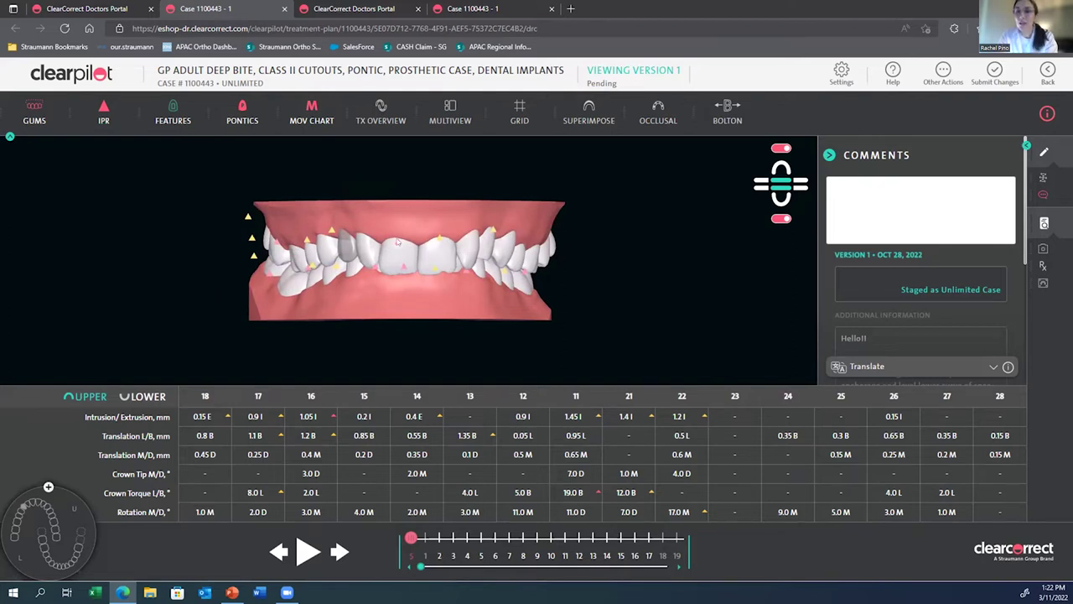
pyautogui.moveTo(456, 300); pyautogui.dragTo(403, 302)
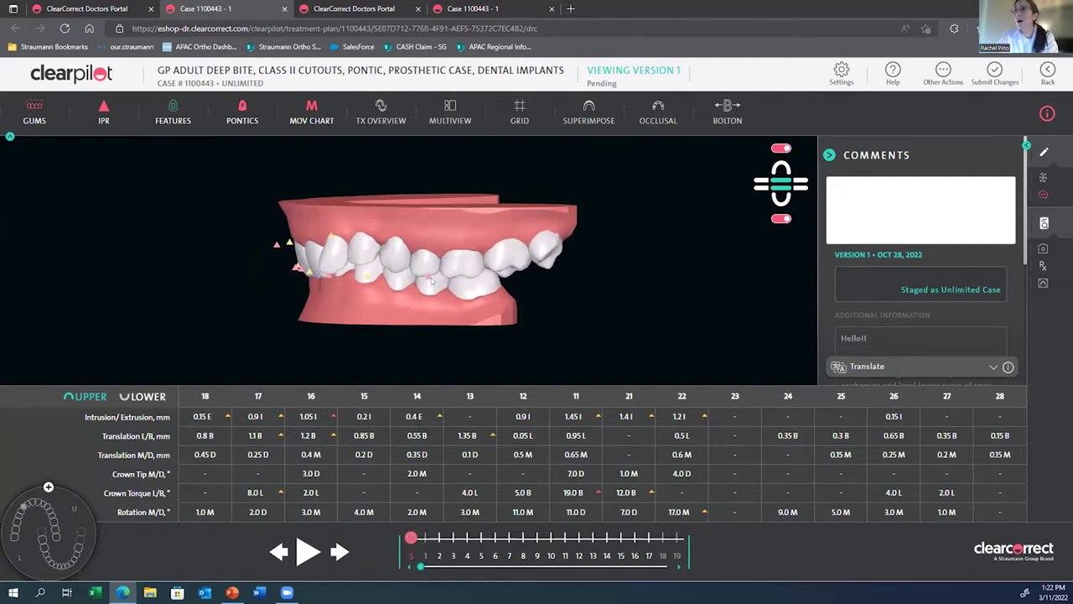
# Step: Examine upper tooth 16's movement marker on the model and its intrusion entry in the movement chart
pyautogui.moveTo(391, 309); pyautogui.dragTo(490, 311)
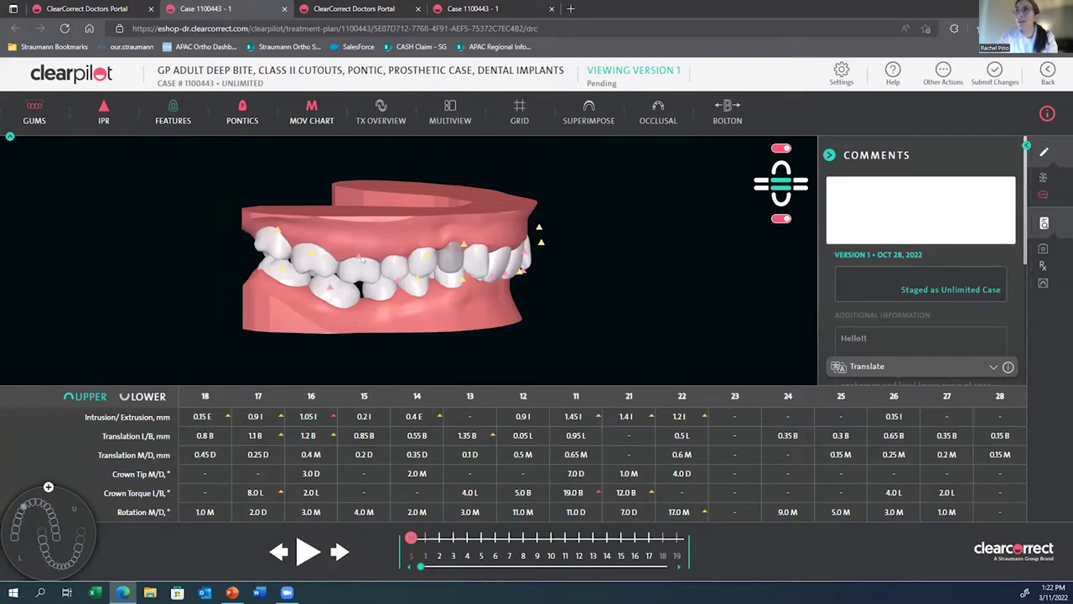
pyautogui.moveTo(359, 258)
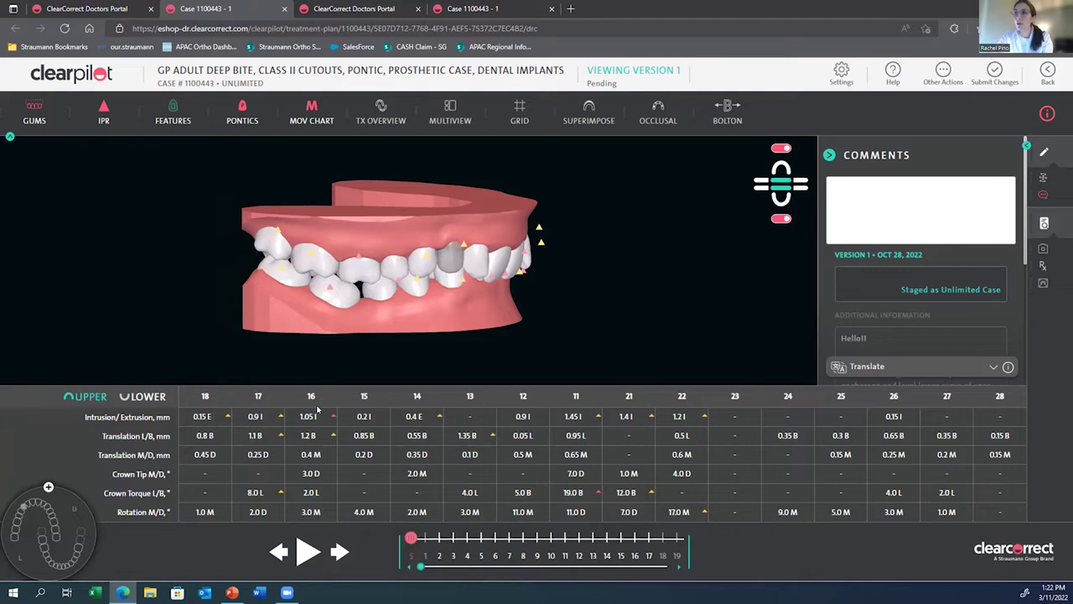
pyautogui.moveTo(333, 417)
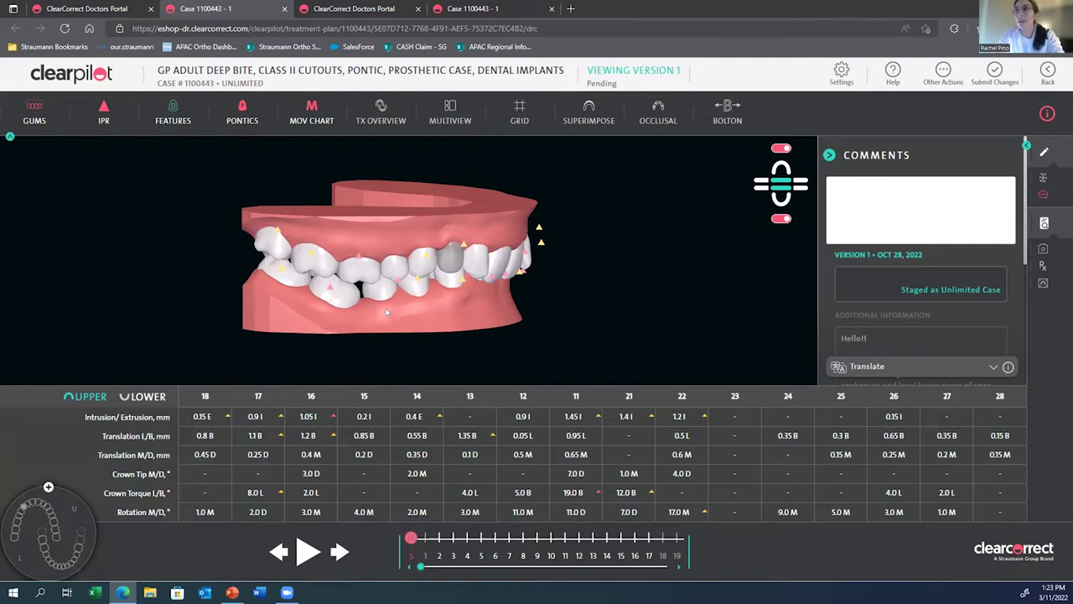
pyautogui.moveTo(386, 312); pyautogui.dragTo(342, 465)
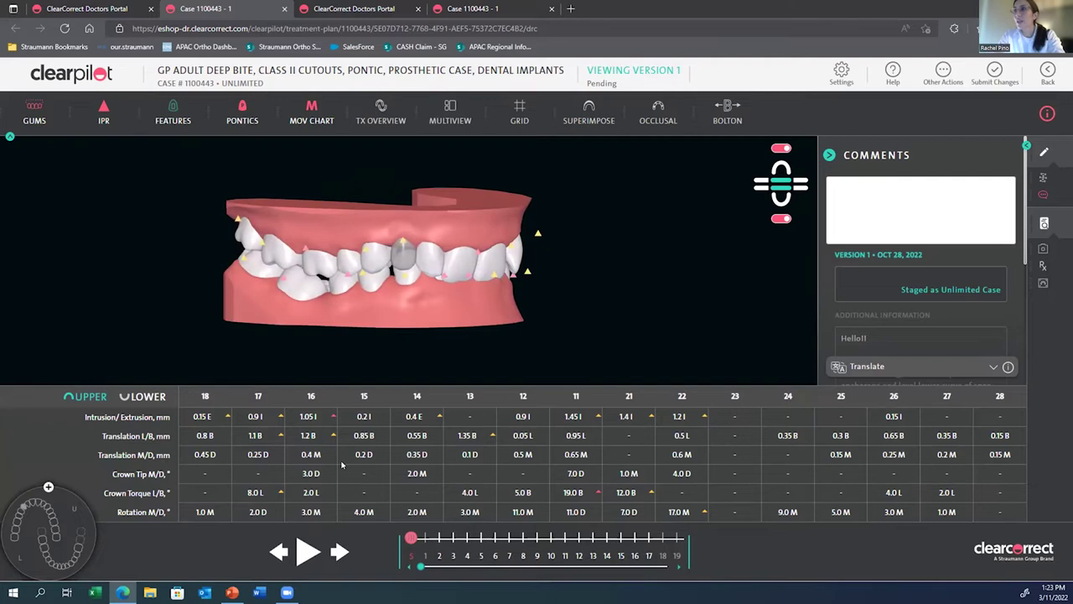
# Step: Move the timeline to step 19 and inspect the tooth movement markers from the patient's left side
pyautogui.moveTo(411, 538); pyautogui.dragTo(637, 538)
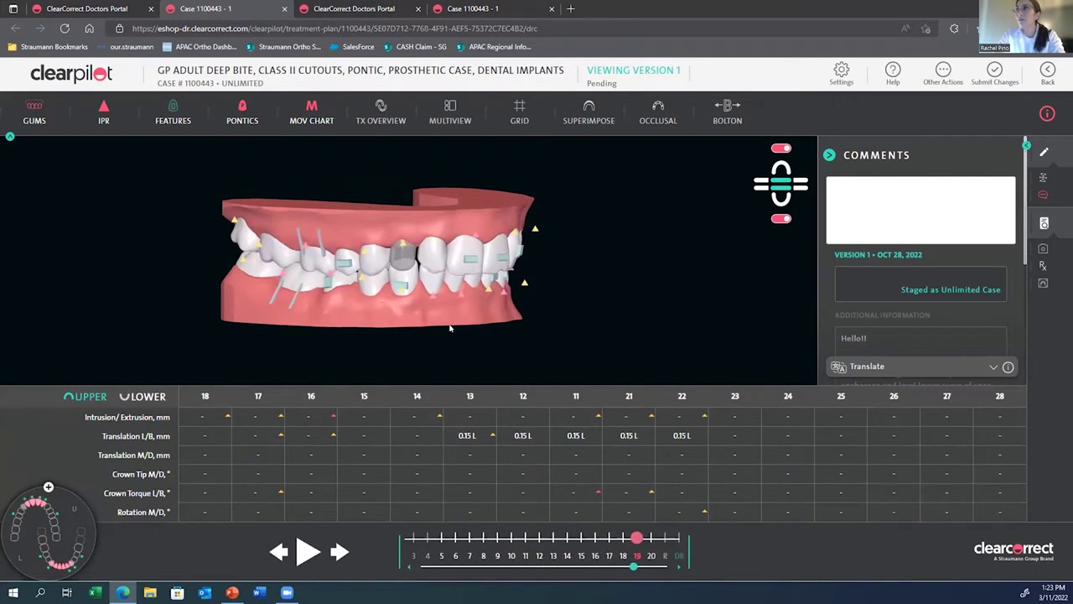
pyautogui.moveTo(444, 327); pyautogui.dragTo(379, 321)
pyautogui.moveTo(374, 282)
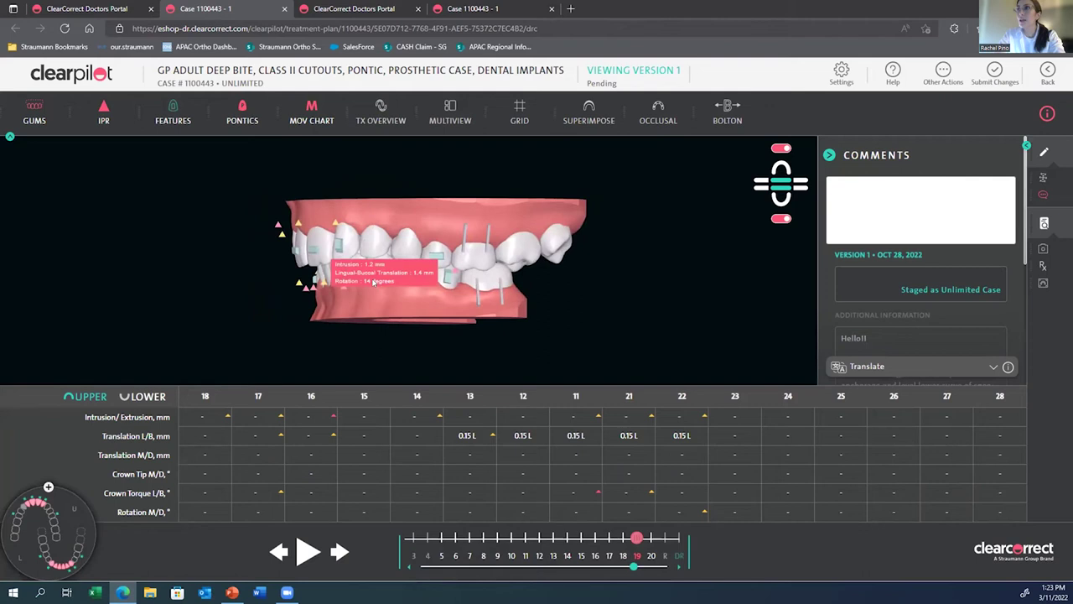
pyautogui.moveTo(335, 221)
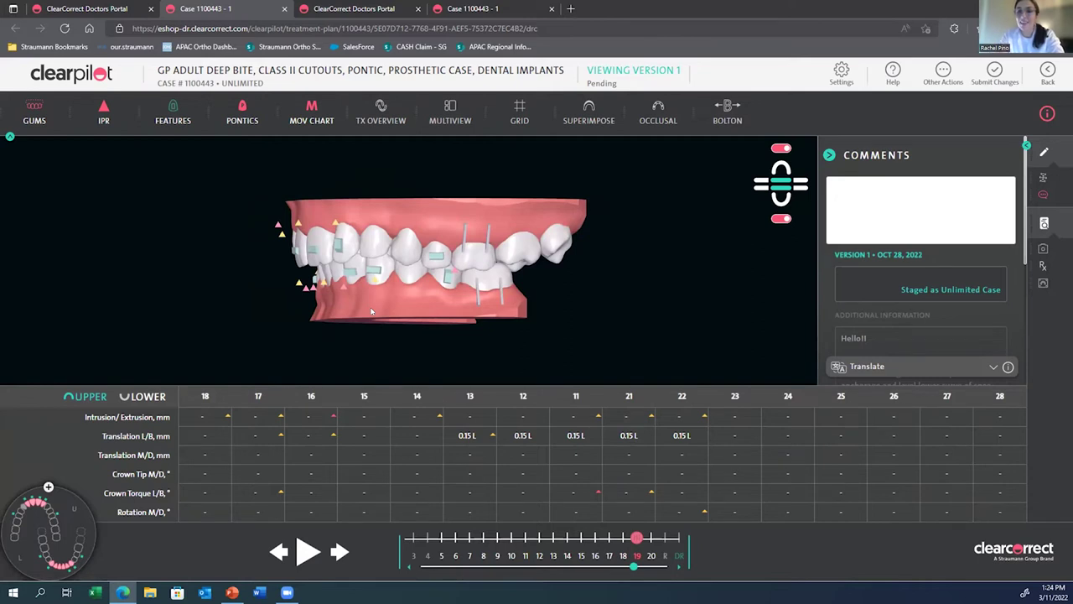
# Step: Hide the movement chart and the comments to leave more room for the model
pyautogui.click(322, 115)
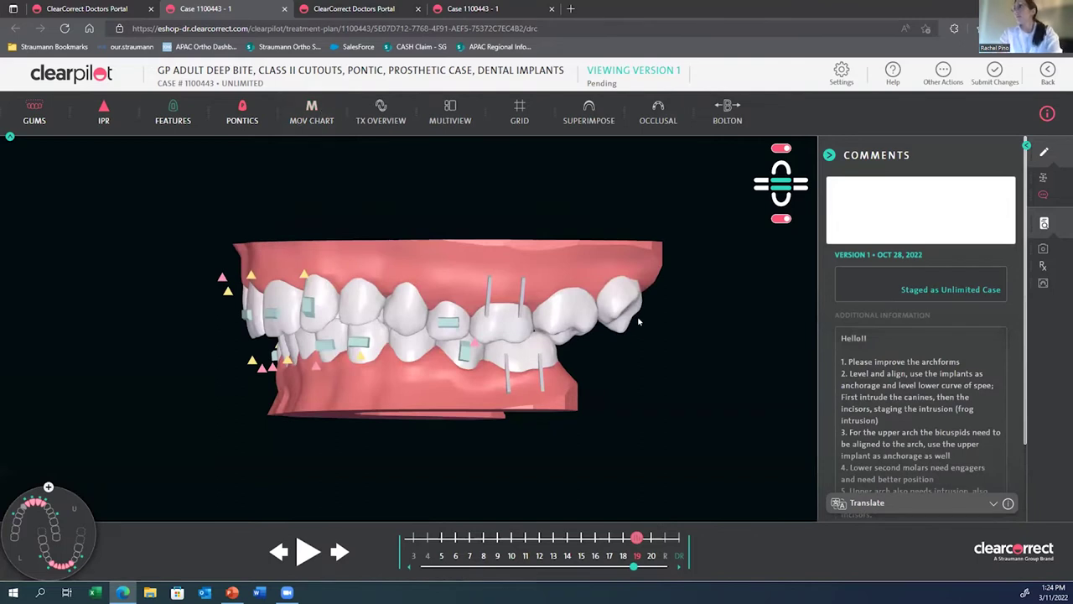
pyautogui.moveTo(423, 378); pyautogui.dragTo(460, 390)
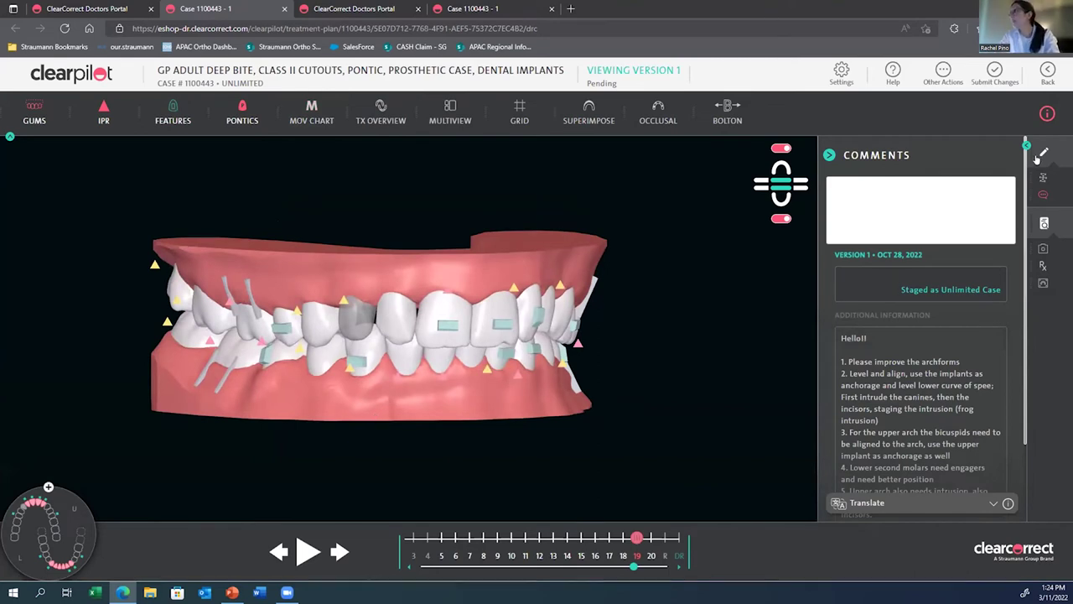
pyautogui.moveTo(1024, 149)
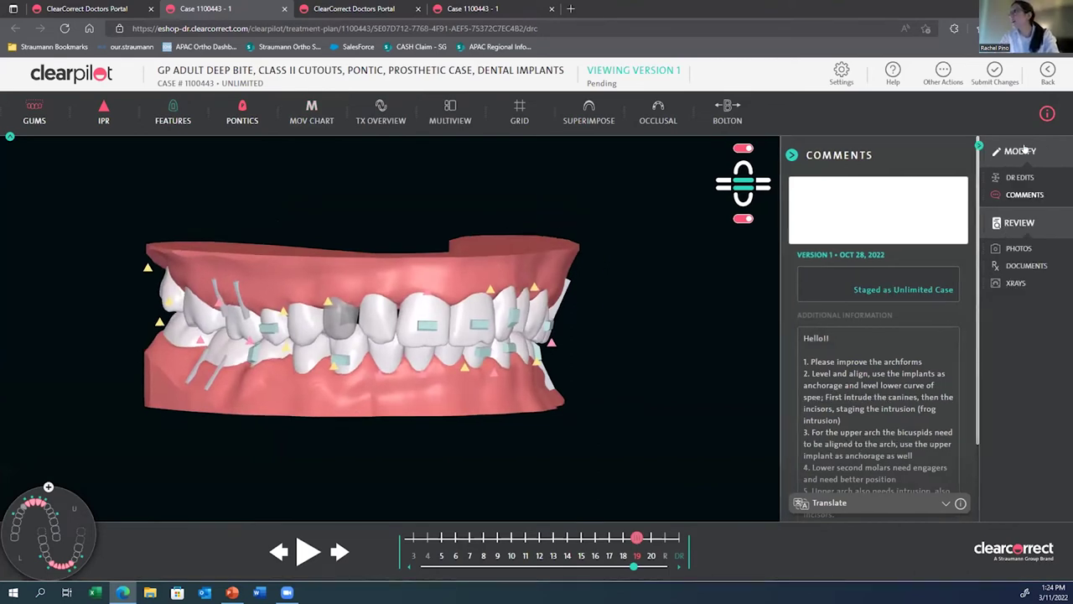
pyautogui.click(1023, 199)
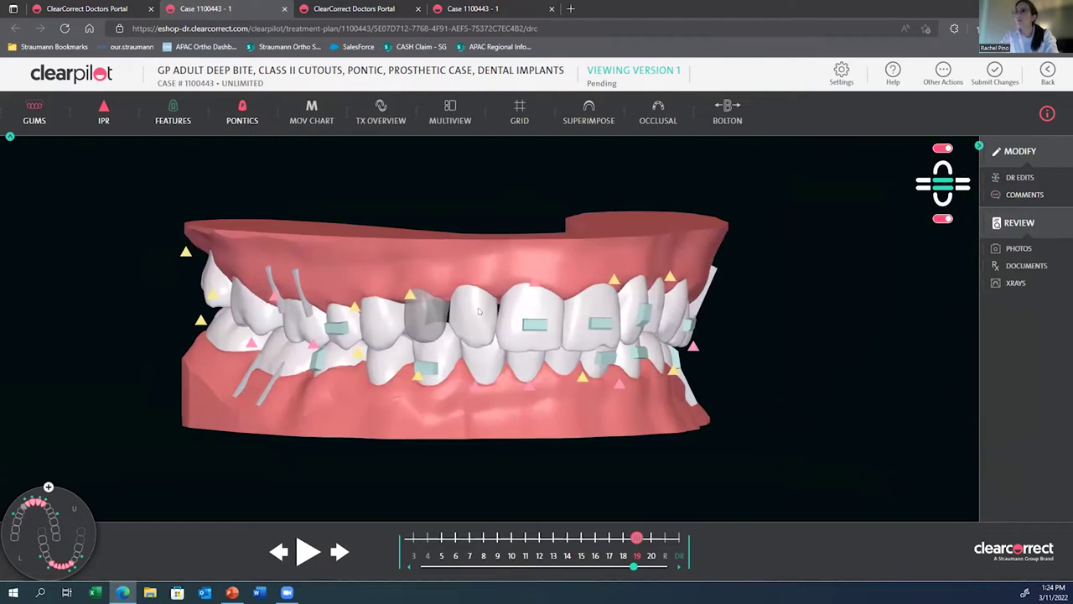
# Step: Return the timeline from step 19 to the start and view the initial bite from the patient's left side
pyautogui.moveTo(479, 312); pyautogui.dragTo(467, 312)
pyautogui.scroll(-5, 530, 388)
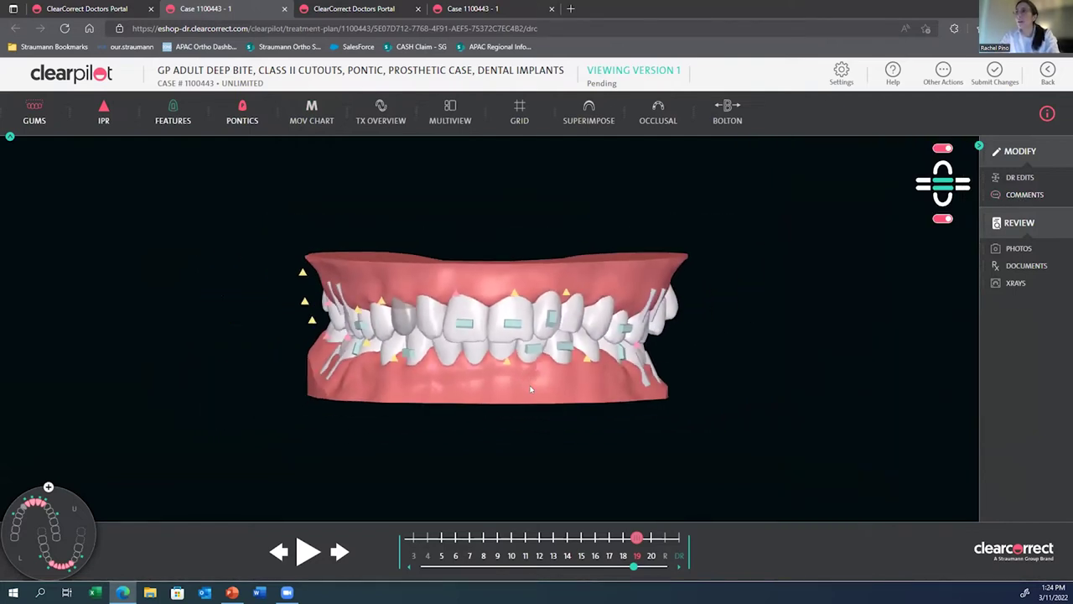
pyautogui.moveTo(616, 544); pyautogui.dragTo(335, 521)
pyautogui.moveTo(504, 355); pyautogui.dragTo(421, 353)
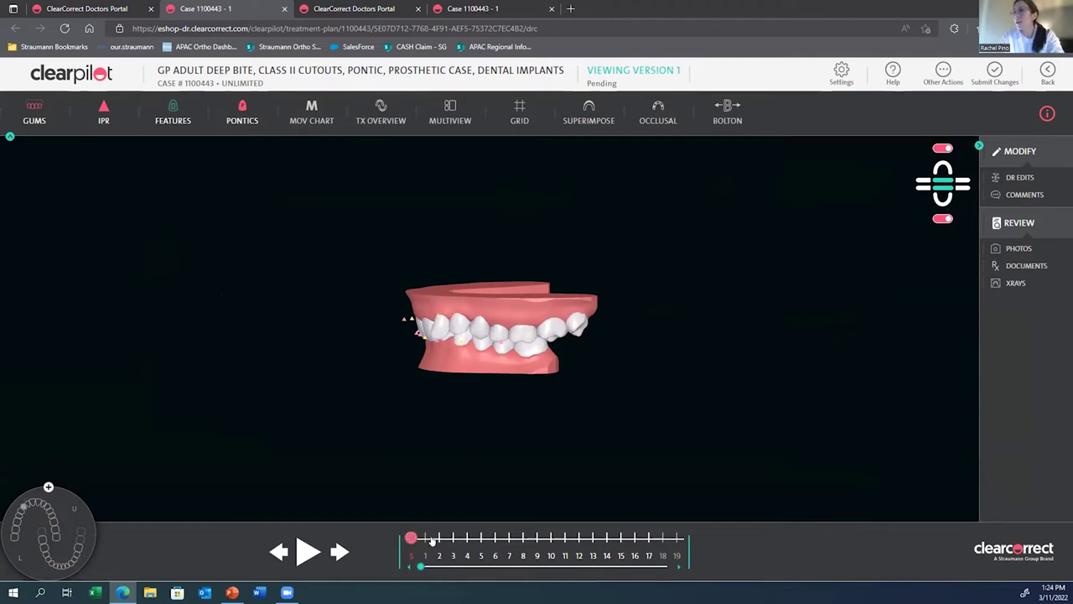
# Step: Advance the timeline to the retainer stage and inspect the final bite from the patient's right side and from below
pyautogui.moveTo(412, 538); pyautogui.dragTo(668, 546)
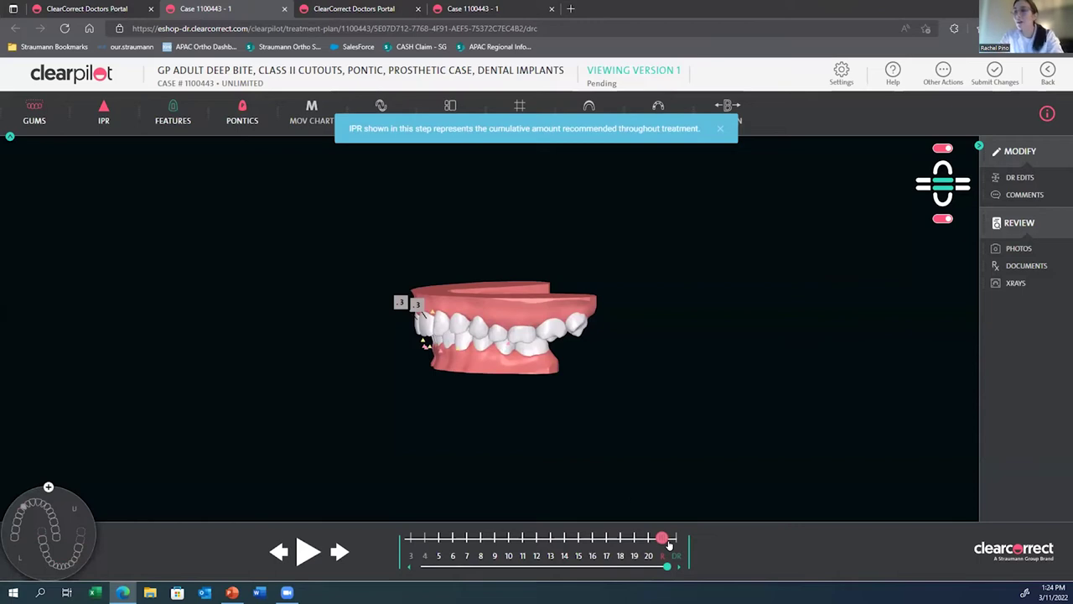
pyautogui.moveTo(524, 362); pyautogui.dragTo(606, 362)
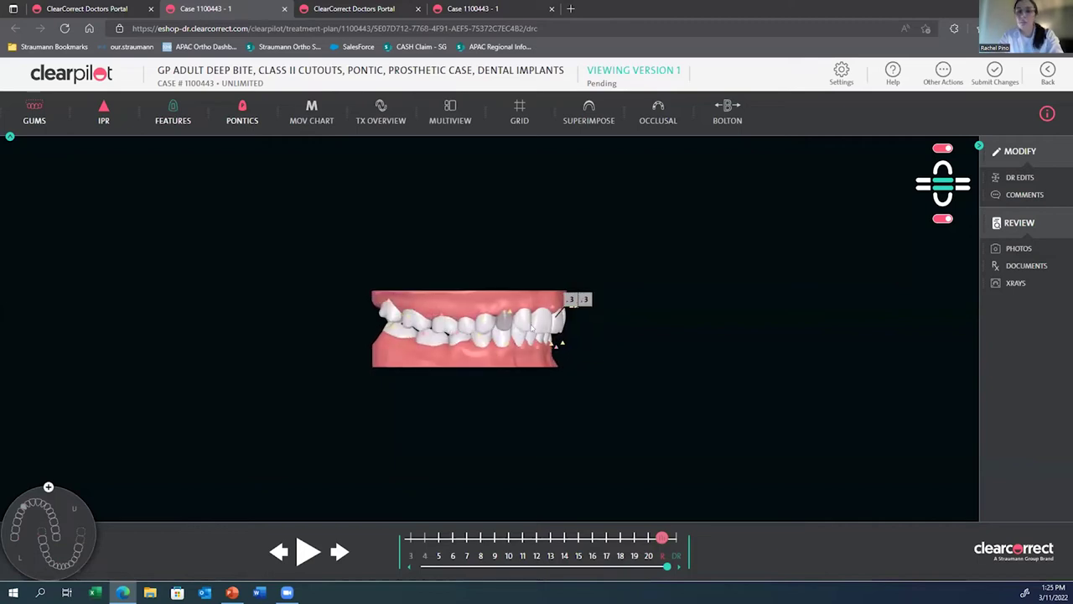
pyautogui.moveTo(513, 340); pyautogui.dragTo(454, 265)
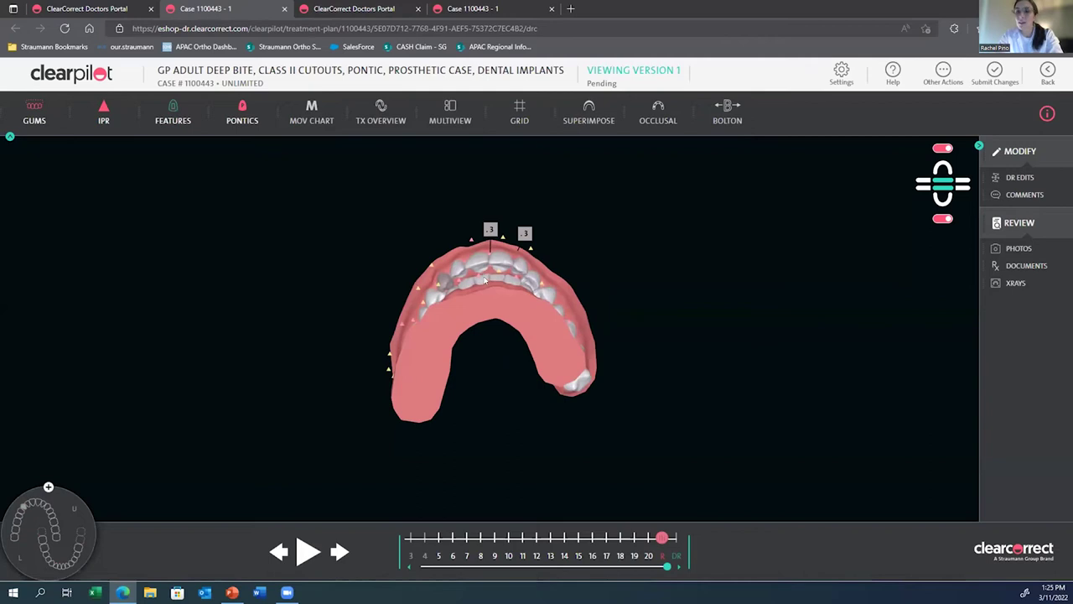
pyautogui.moveTo(479, 304); pyautogui.dragTo(575, 377)
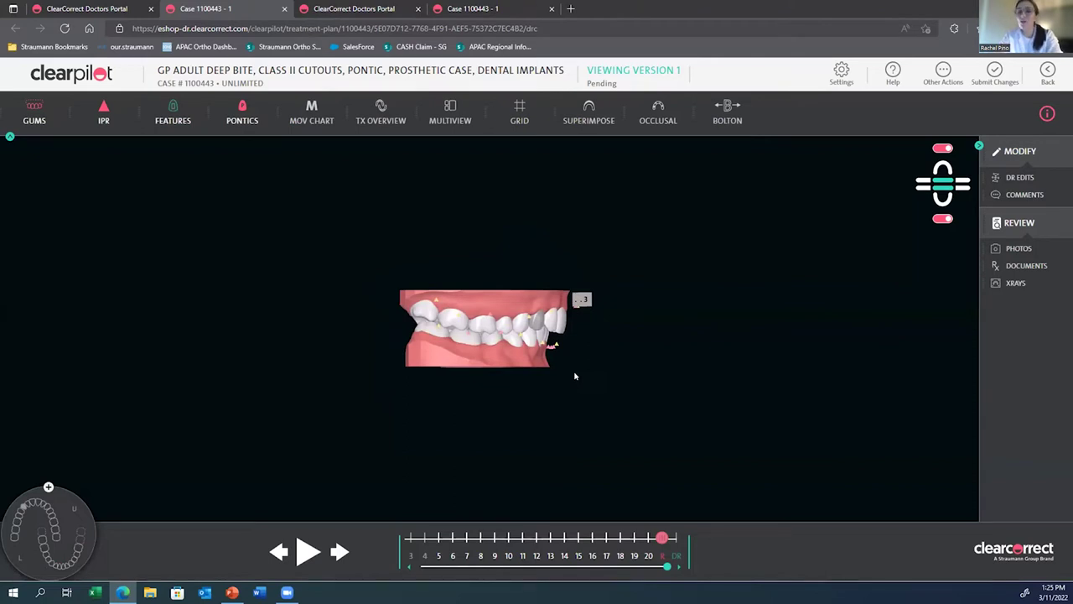
# Step: Show the Bolton analysis and move its window beside the model
pyautogui.click(738, 115)
pyautogui.moveTo(94, 161); pyautogui.dragTo(201, 168)
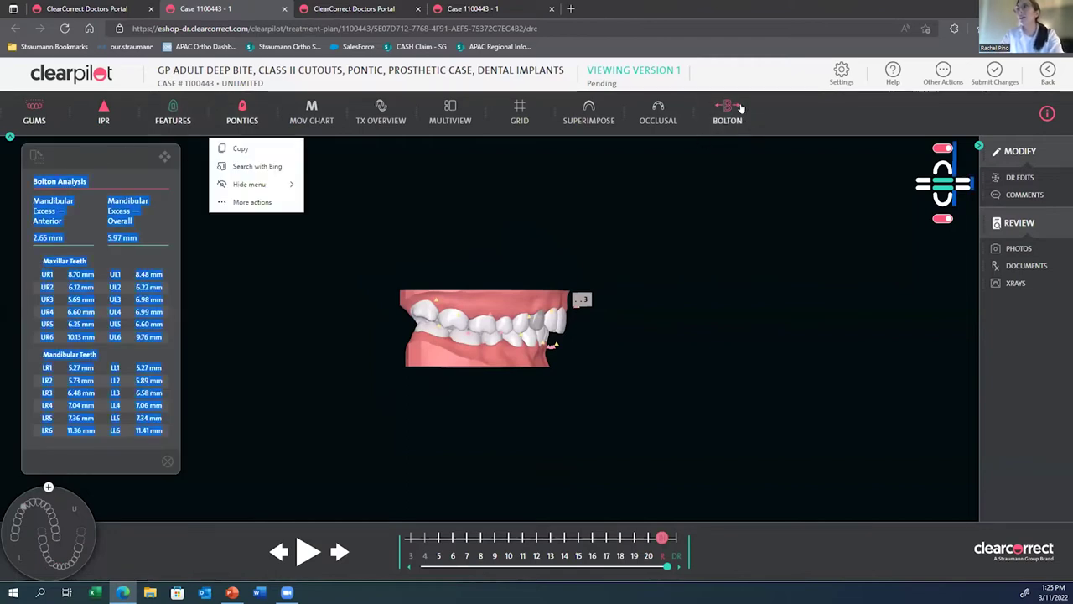
pyautogui.tripleClick(165, 170)
pyautogui.click(84, 161)
pyautogui.tripleClick(76, 160)
pyautogui.click(73, 160)
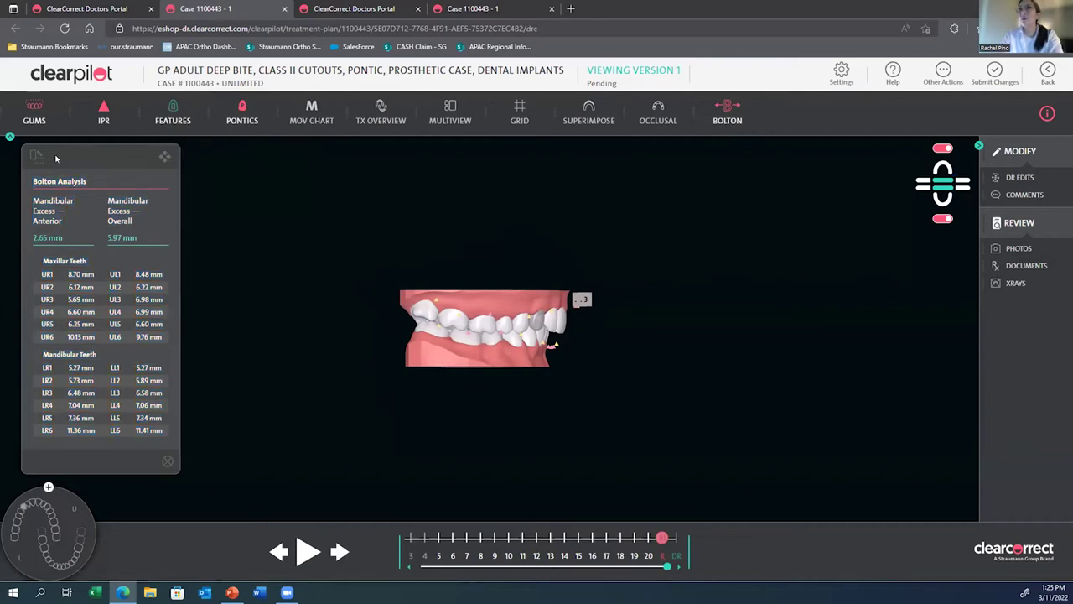
pyautogui.moveTo(164, 156); pyautogui.dragTo(353, 172)
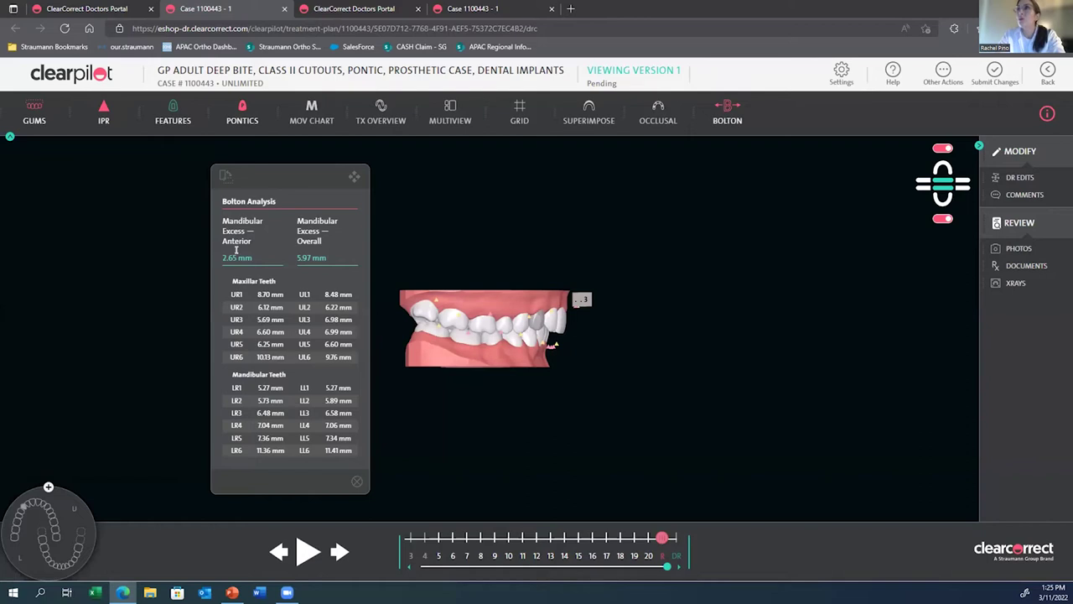
# Step: Isolate the lower arch in the occlusal view
pyautogui.click(946, 202)
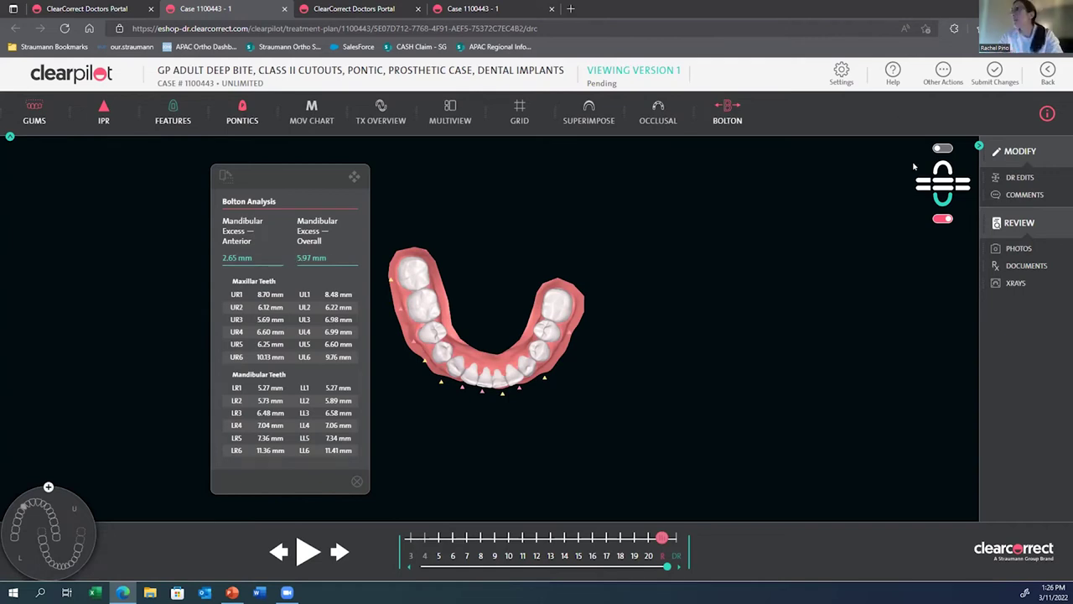
# Step: Show both arches together, compare the final bite from both sides, and close the Bolton analysis
pyautogui.click(952, 186)
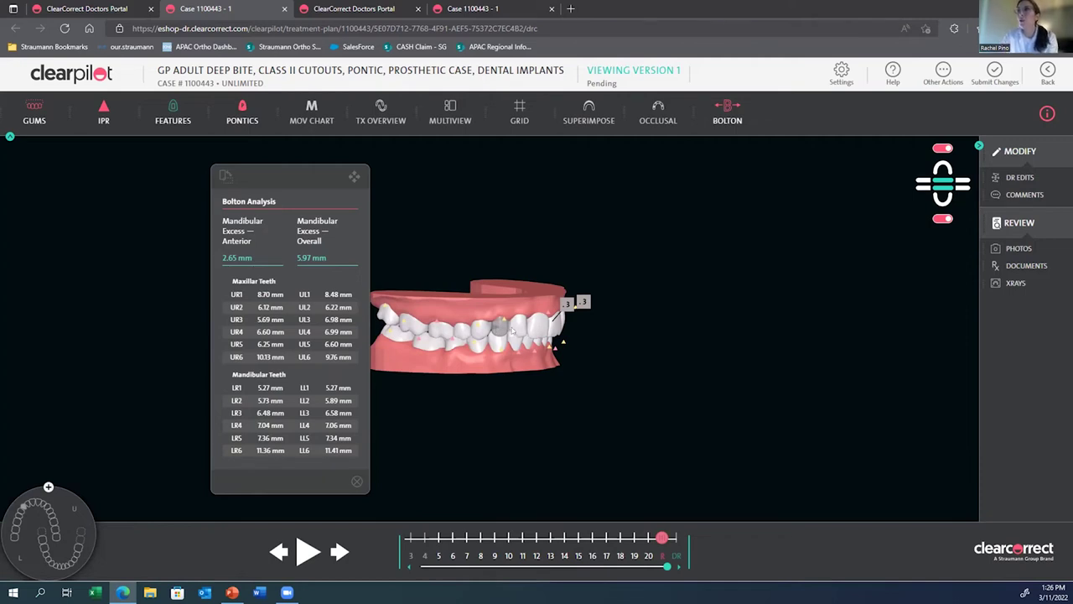
pyautogui.moveTo(519, 366); pyautogui.dragTo(400, 362)
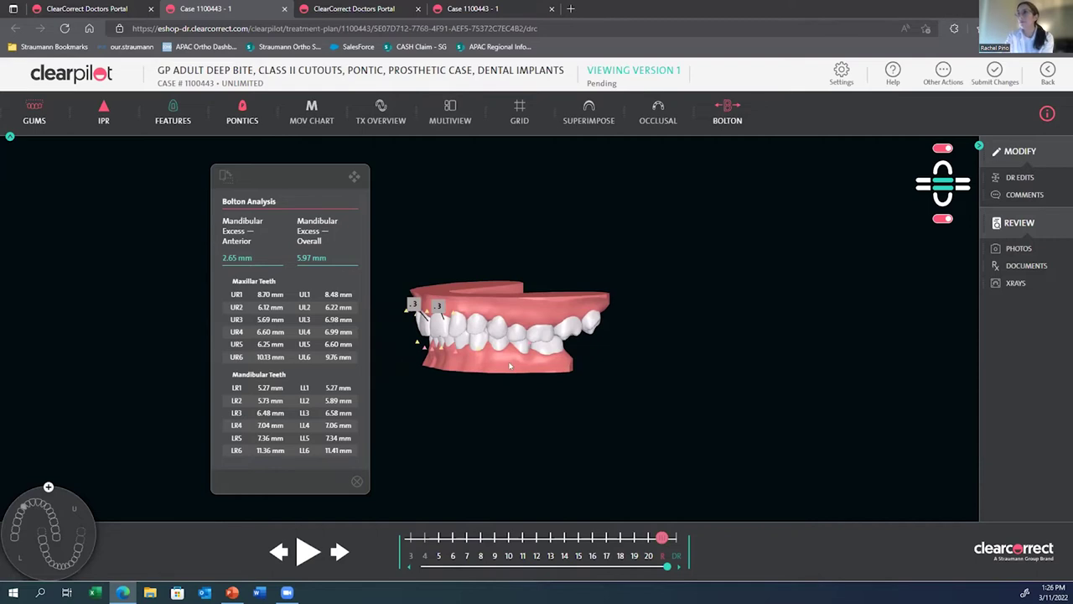
pyautogui.moveTo(510, 366); pyautogui.dragTo(507, 355)
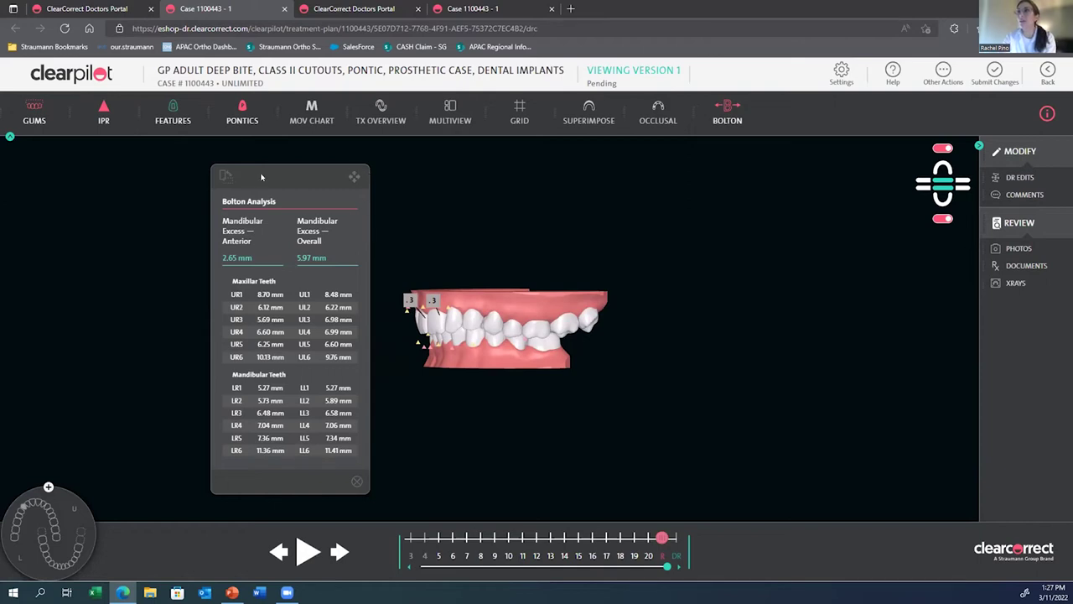
pyautogui.click(357, 482)
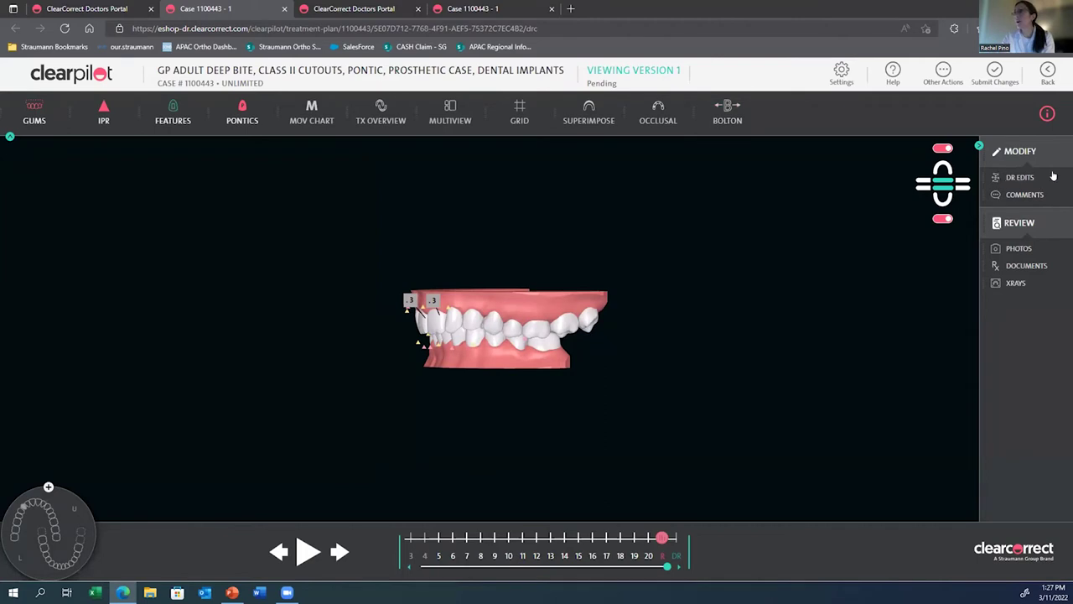
# Step: Start doctor edits on the final setup and isolate the upper arch in the occlusal view
pyautogui.click(1013, 178)
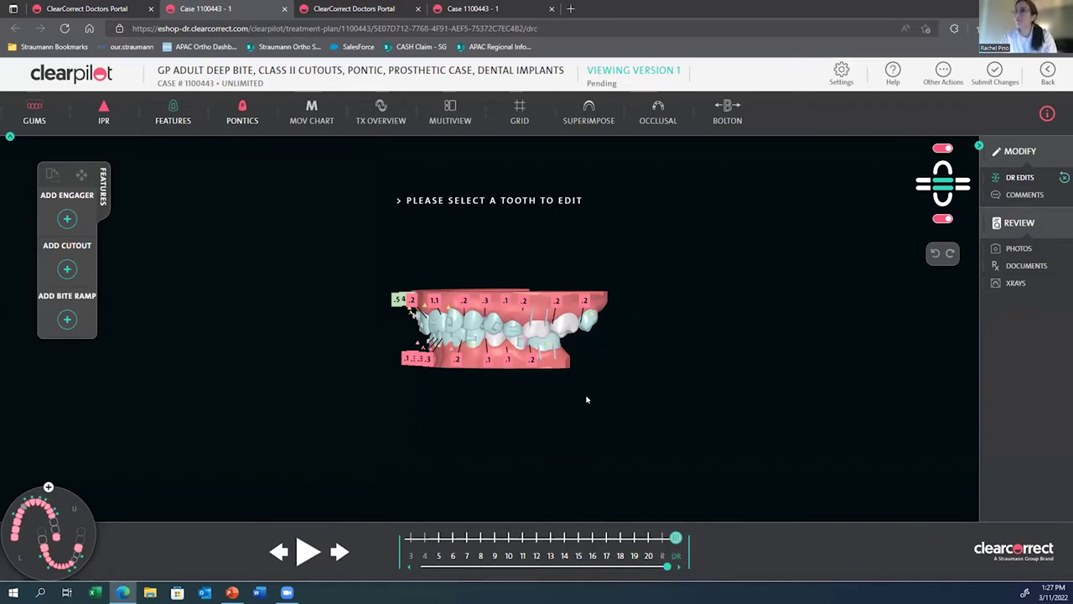
pyautogui.scroll(5, 587, 400)
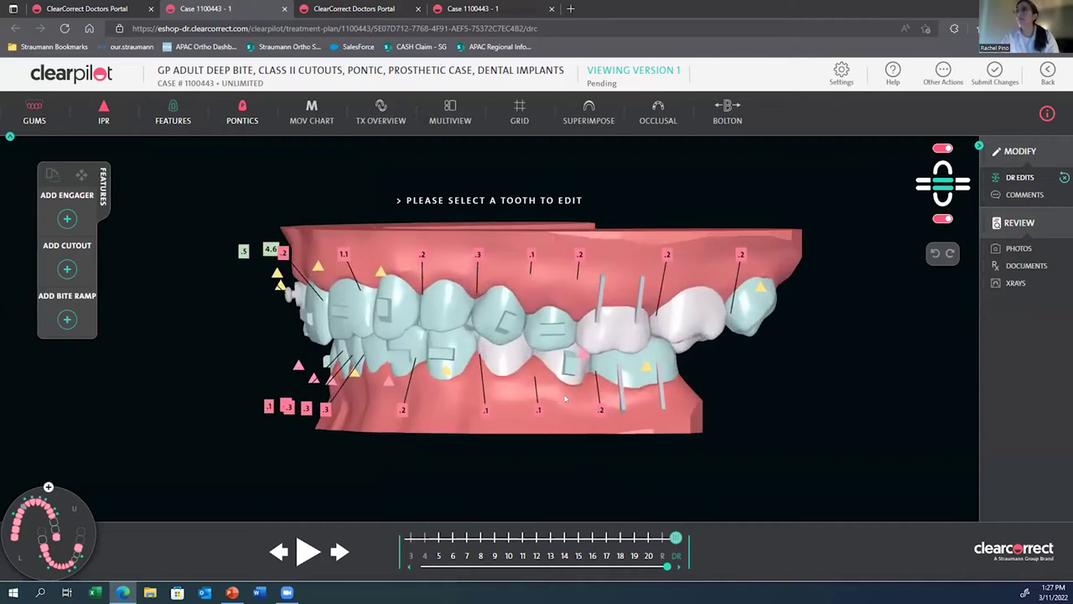
pyautogui.moveTo(509, 406); pyautogui.dragTo(639, 408)
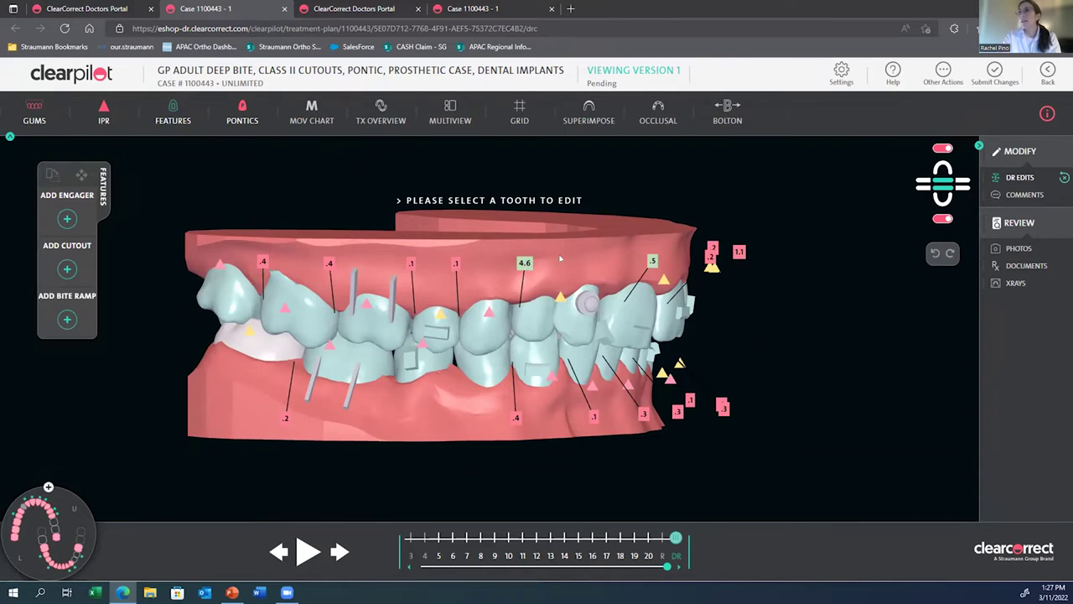
pyautogui.click(942, 169)
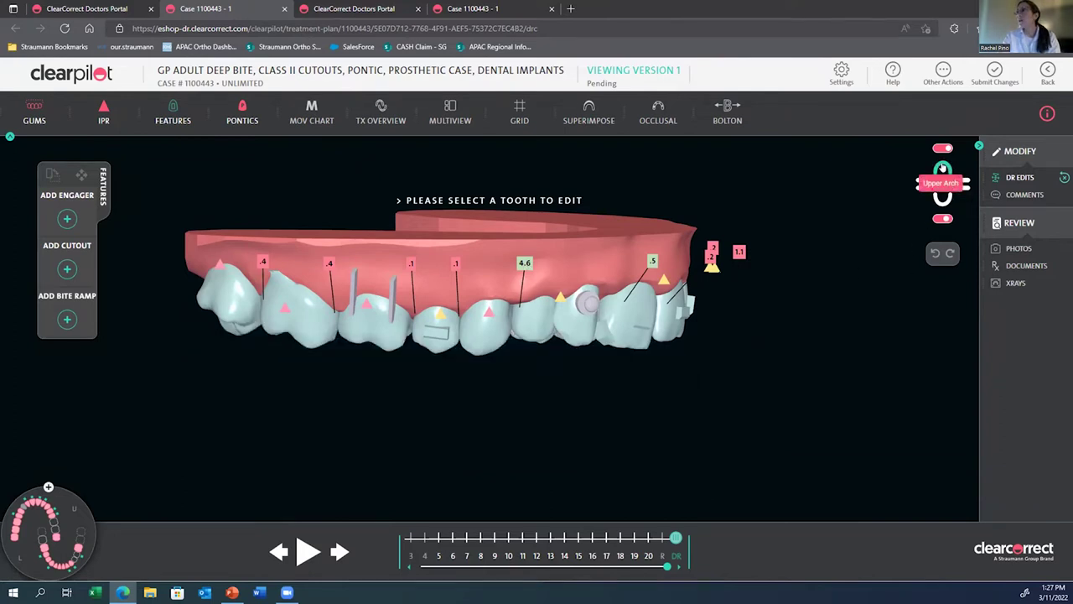
pyautogui.scroll(-3, 772, 291)
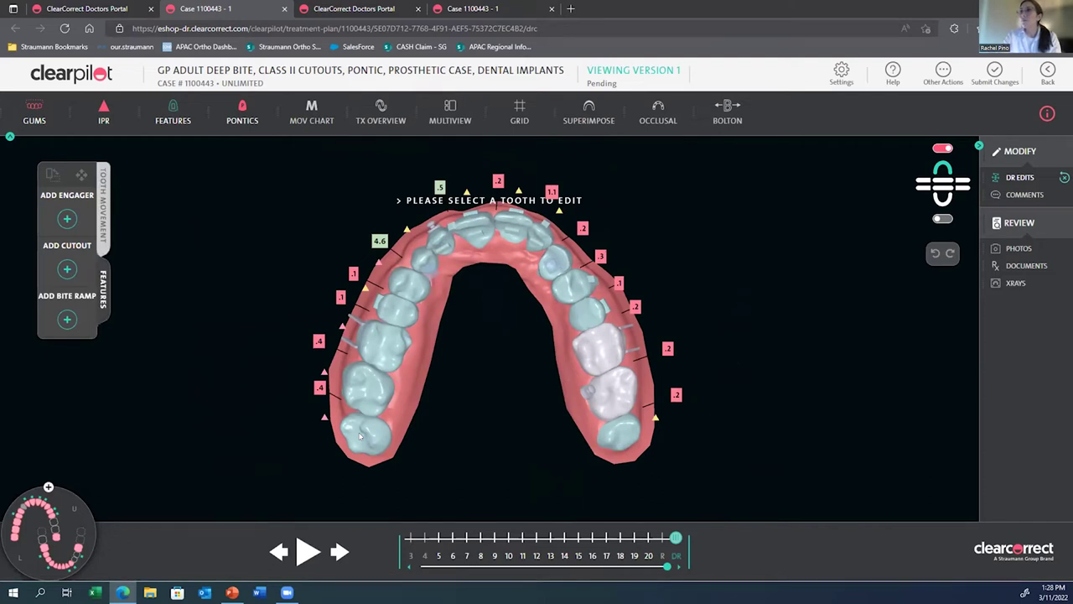
# Step: Select the rearmost molar on the patient's upper right and move it distally to a 1.75 mm translation
pyautogui.click(360, 435)
pyautogui.moveTo(376, 467); pyautogui.dragTo(379, 468)
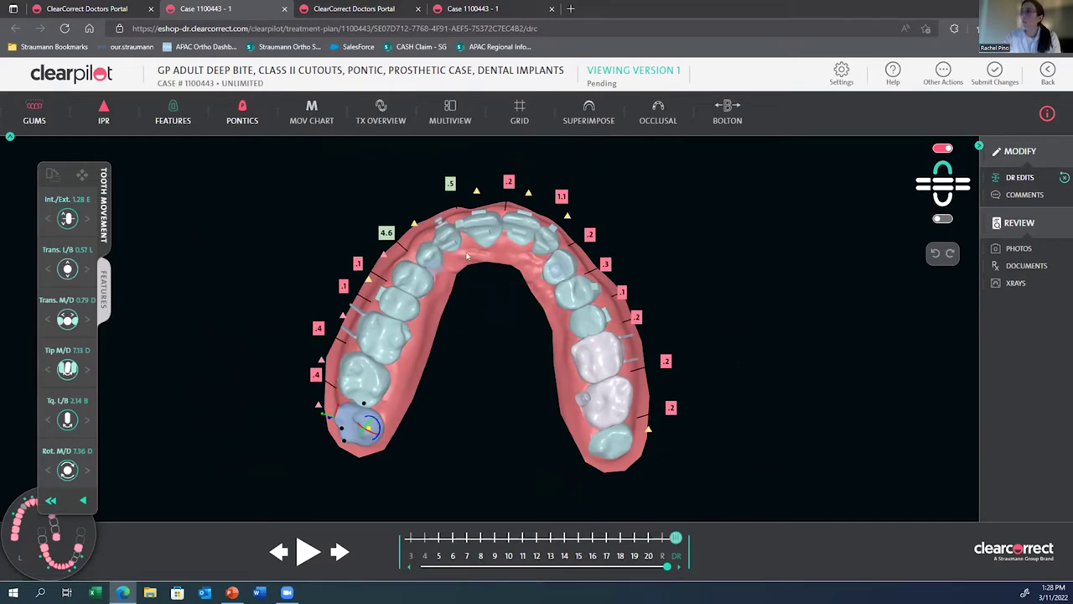
pyautogui.moveTo(469, 258); pyautogui.dragTo(558, 365)
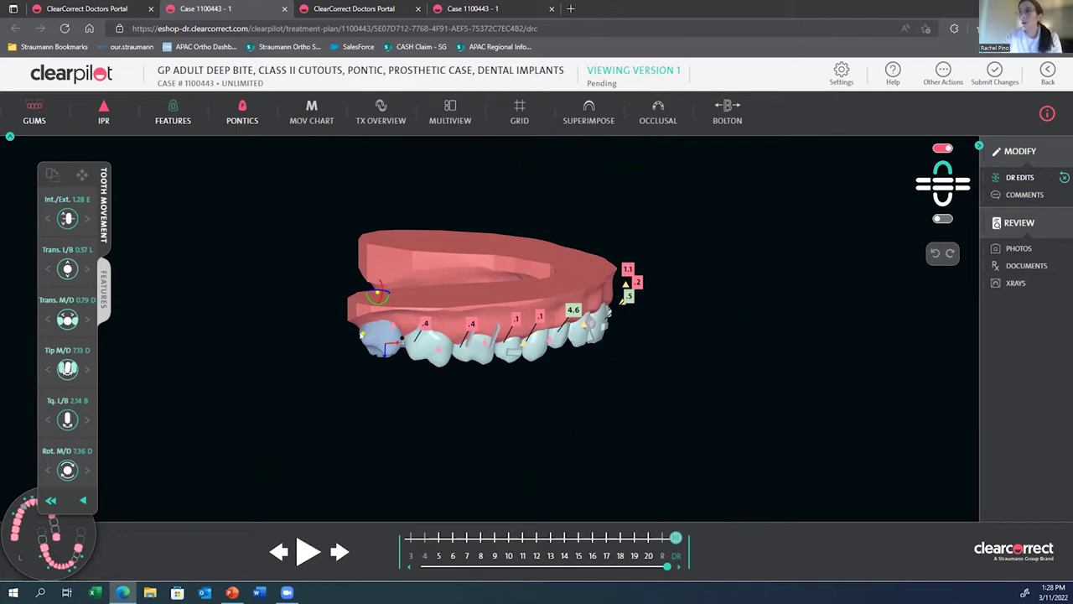
pyautogui.click(362, 334)
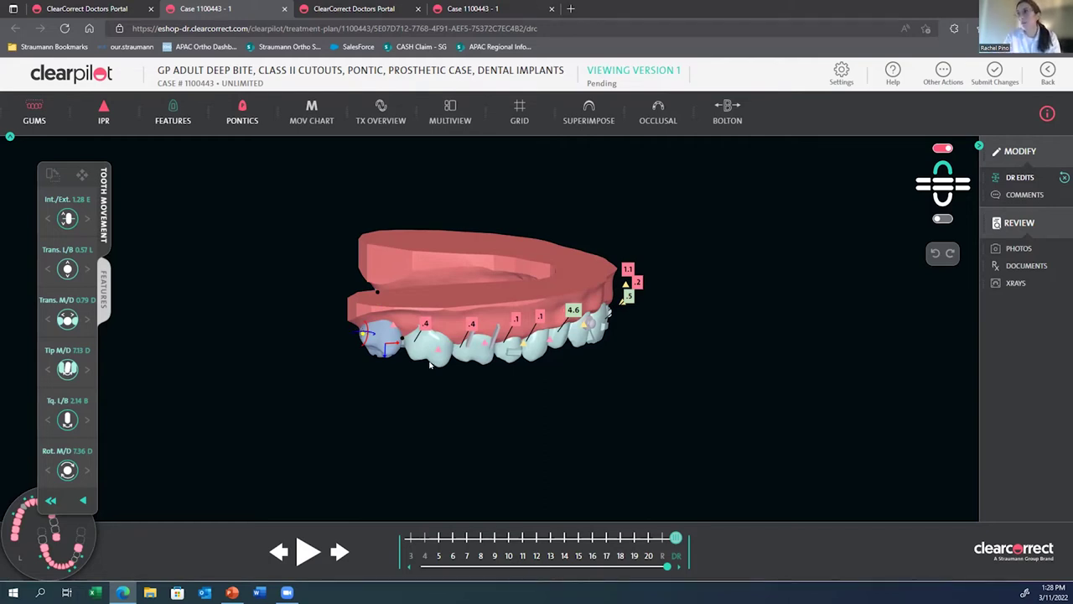
pyautogui.moveTo(445, 377); pyautogui.dragTo(432, 375)
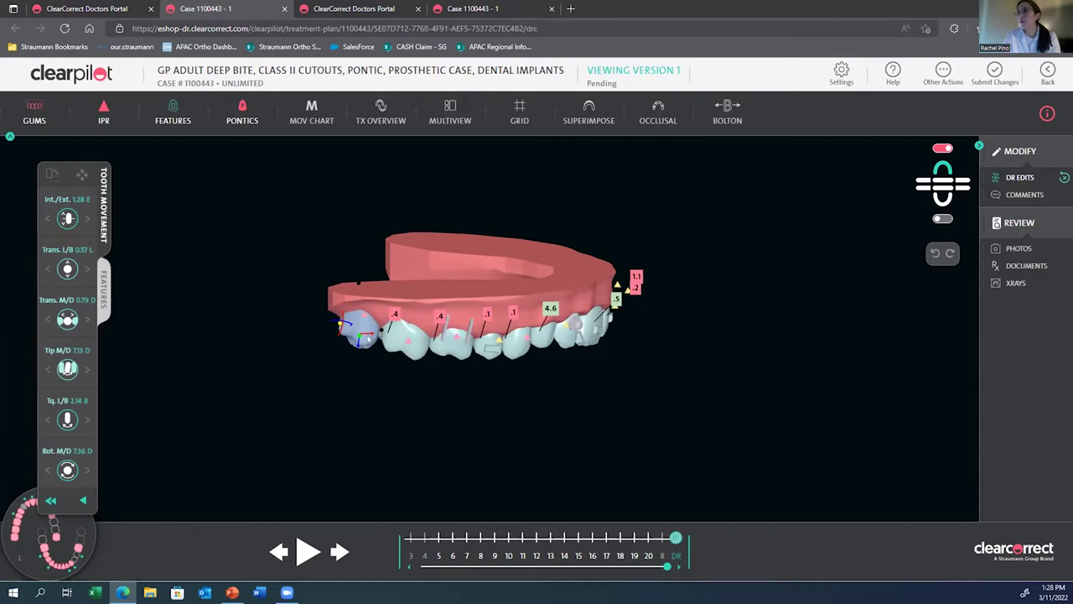
pyautogui.moveTo(369, 338); pyautogui.dragTo(358, 338)
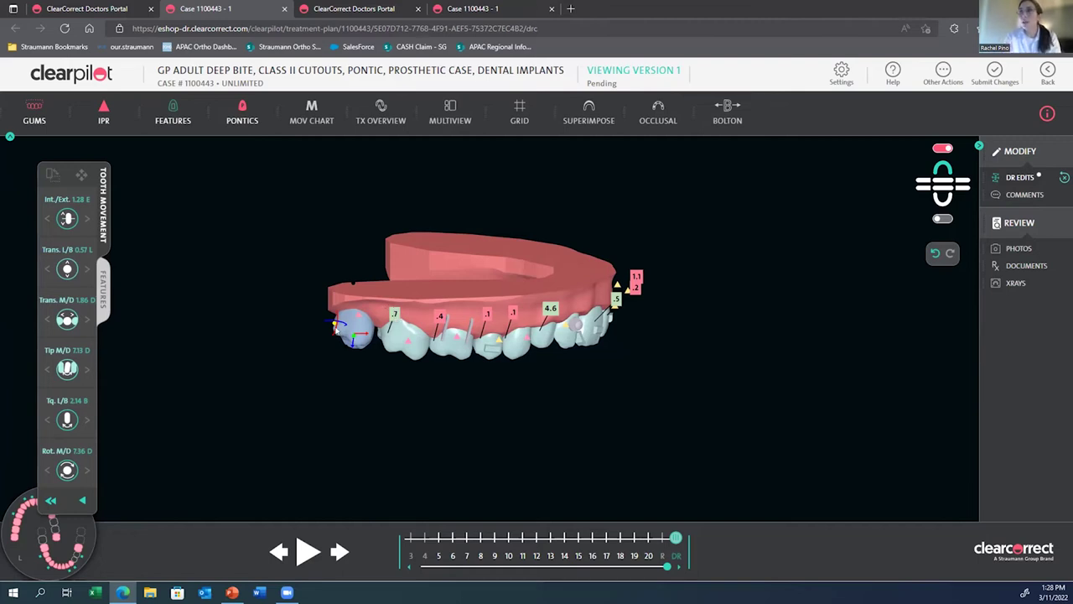
pyautogui.moveTo(364, 333); pyautogui.dragTo(351, 335)
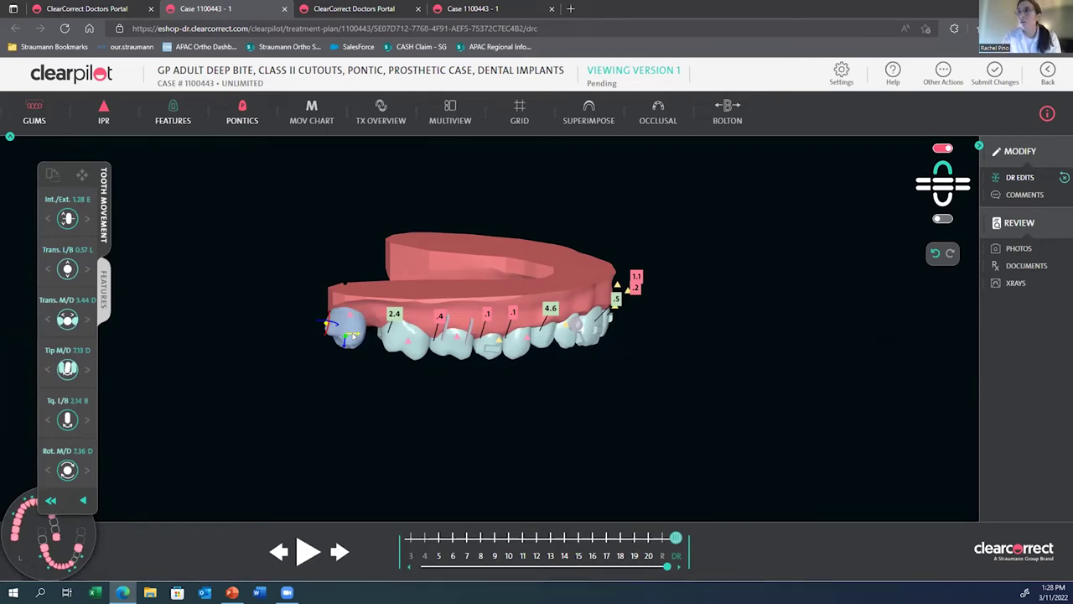
pyautogui.moveTo(352, 334); pyautogui.dragTo(378, 340)
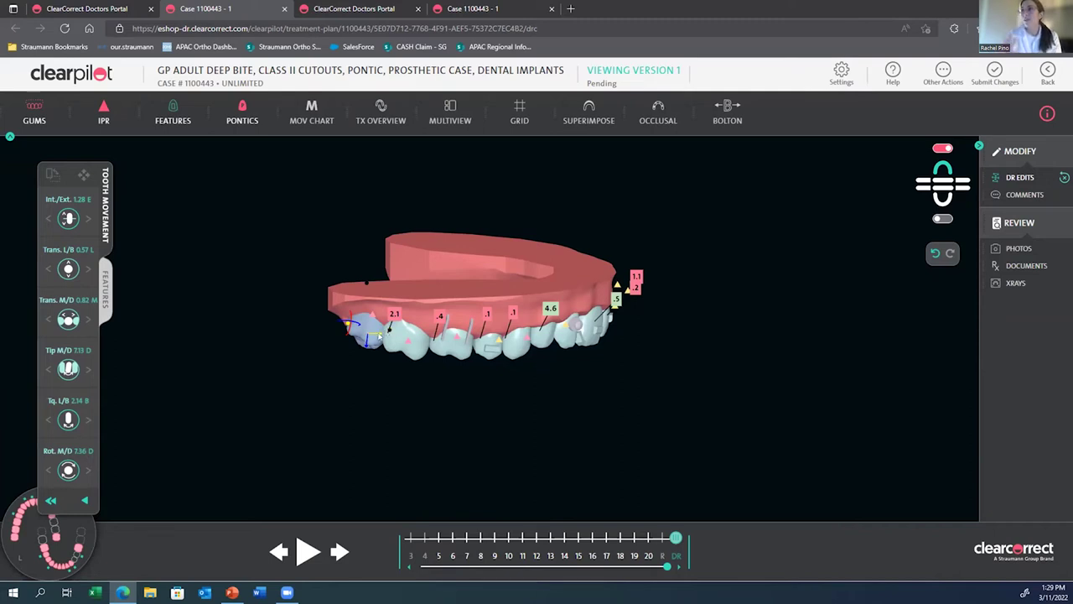
pyautogui.moveTo(379, 334); pyautogui.dragTo(363, 339)
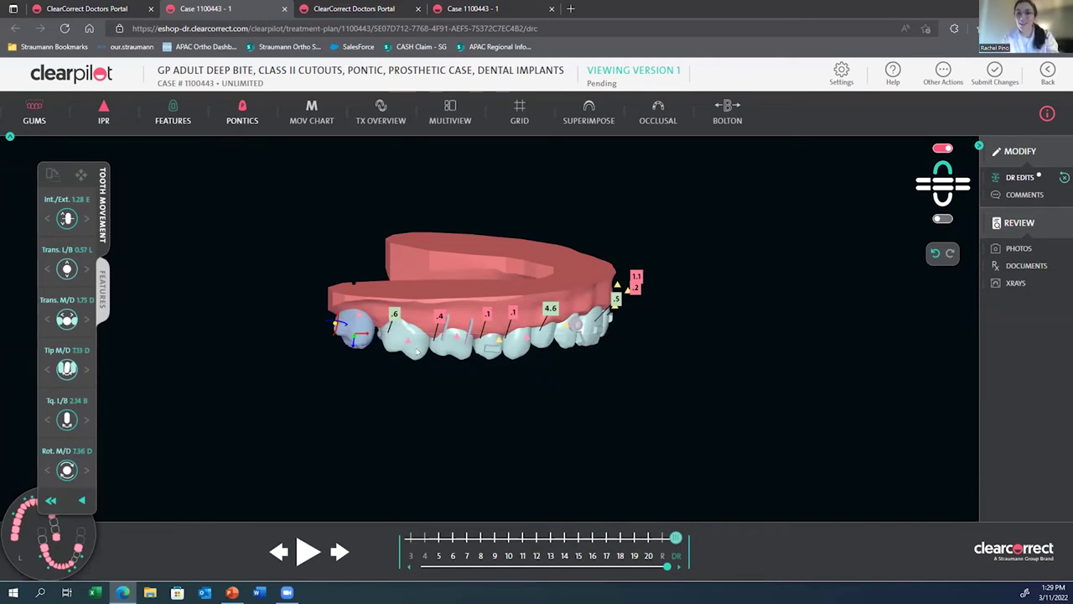
# Step: Try to shift the five adjacent upper right teeth in front of the rearmost molar as one group
pyautogui.click(417, 352)
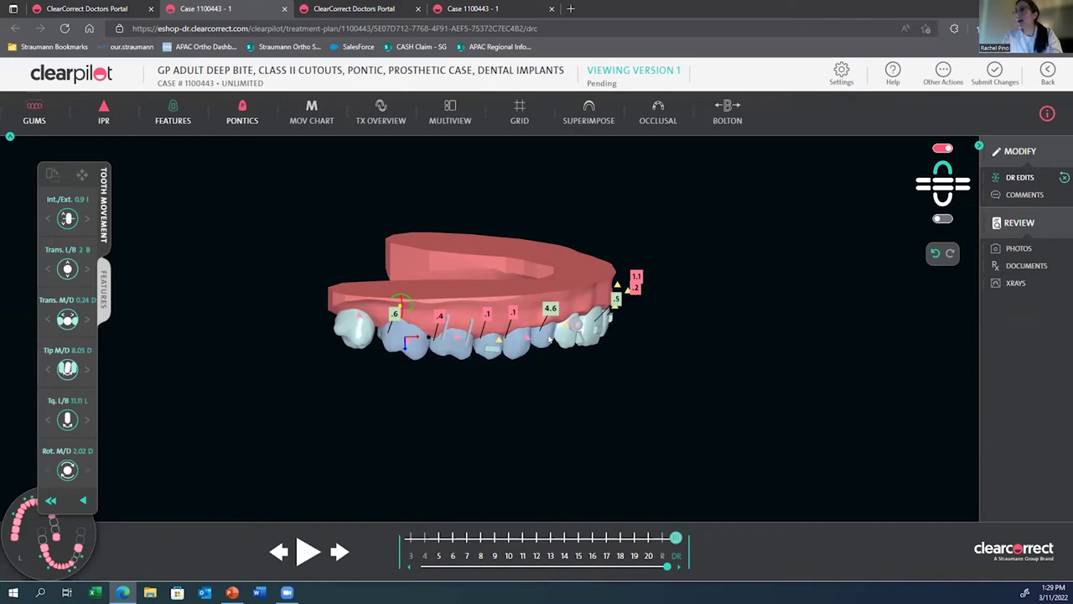
pyautogui.click(550, 339)
pyautogui.moveTo(398, 342)
pyautogui.mouseDown()
pyautogui.moveTo(574, 344)
pyautogui.moveTo(567, 337)
pyautogui.mouseUp()
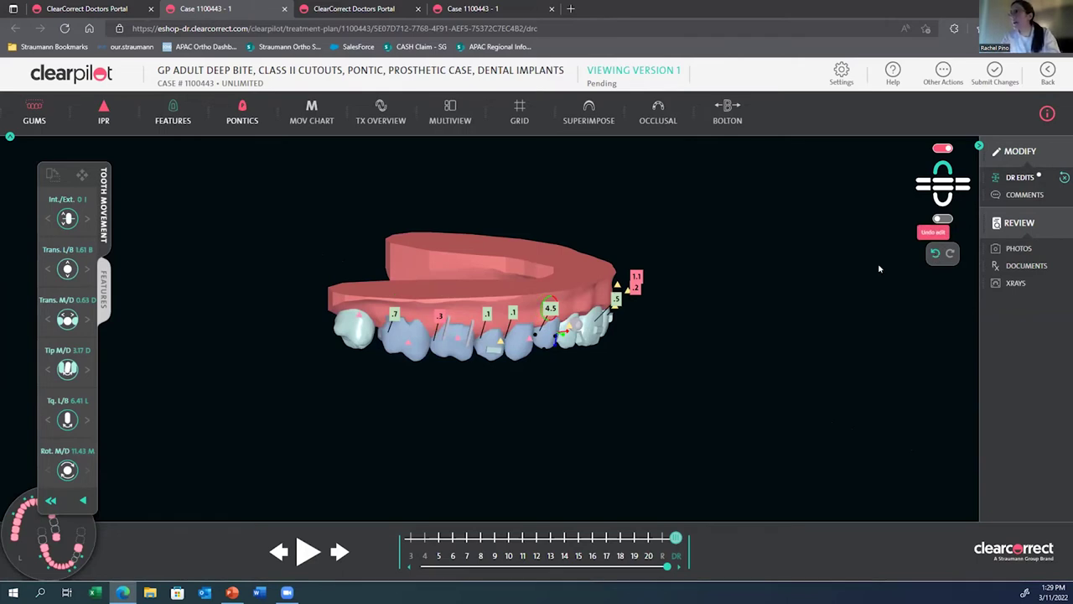
# Step: Move the five upper right teeth in front of the rearmost molar distally together, bringing the front tooth's translation to 1.63 mm distal
pyautogui.click(547, 342)
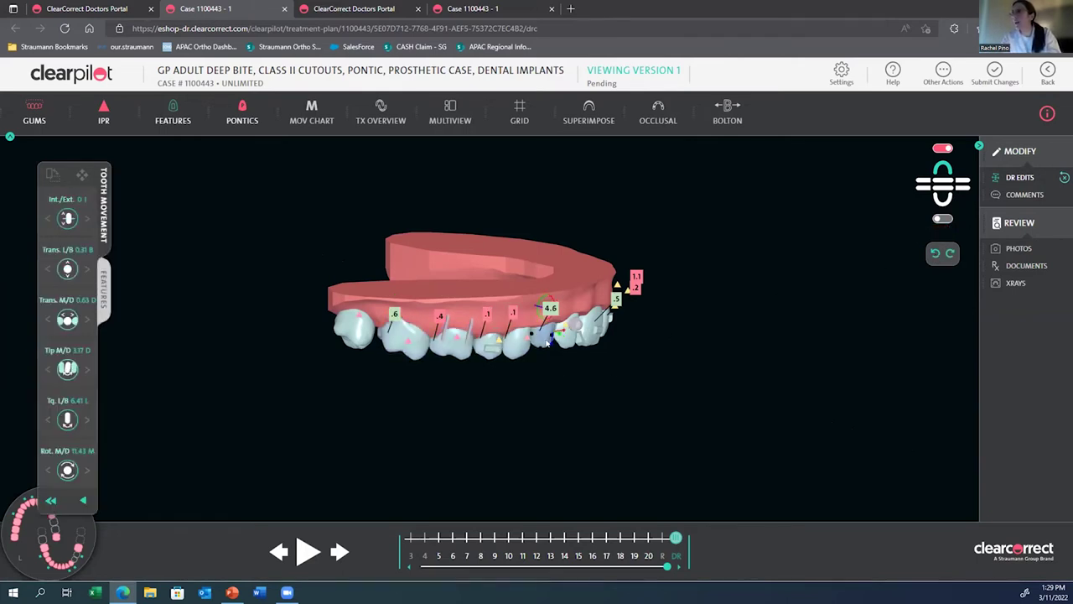
pyautogui.keyDown('shift'); pyautogui.click(391, 342); pyautogui.keyUp('shift')
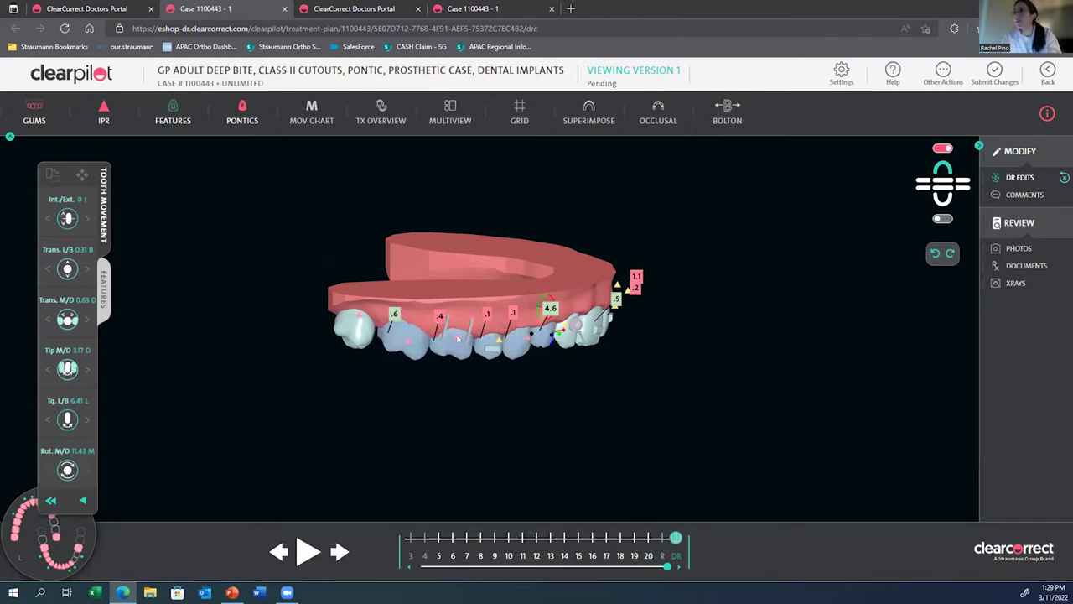
pyautogui.moveTo(610, 344); pyautogui.dragTo(505, 337)
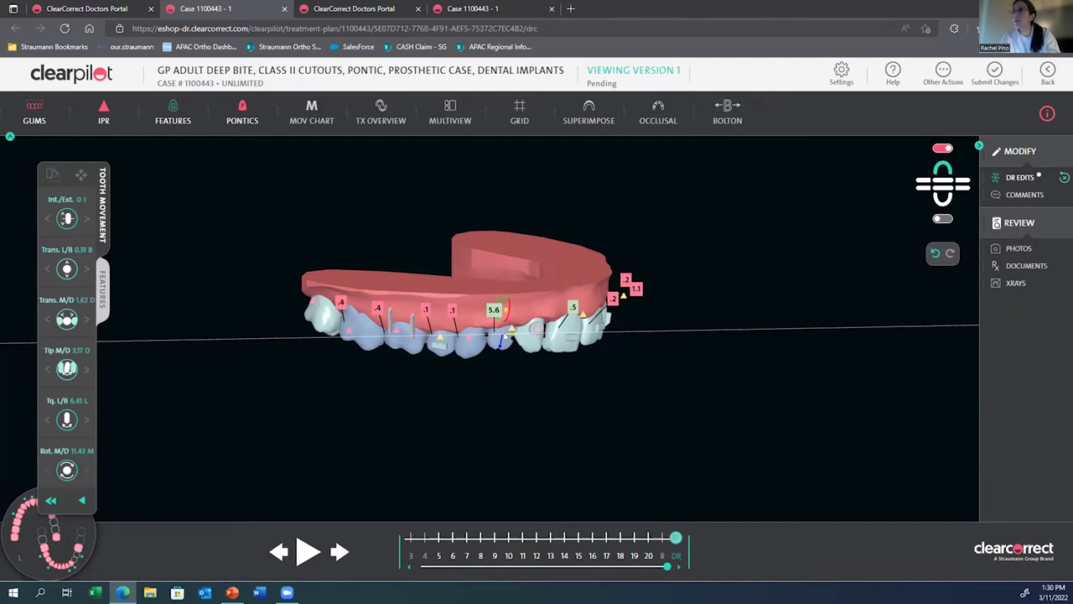
pyautogui.click(565, 399)
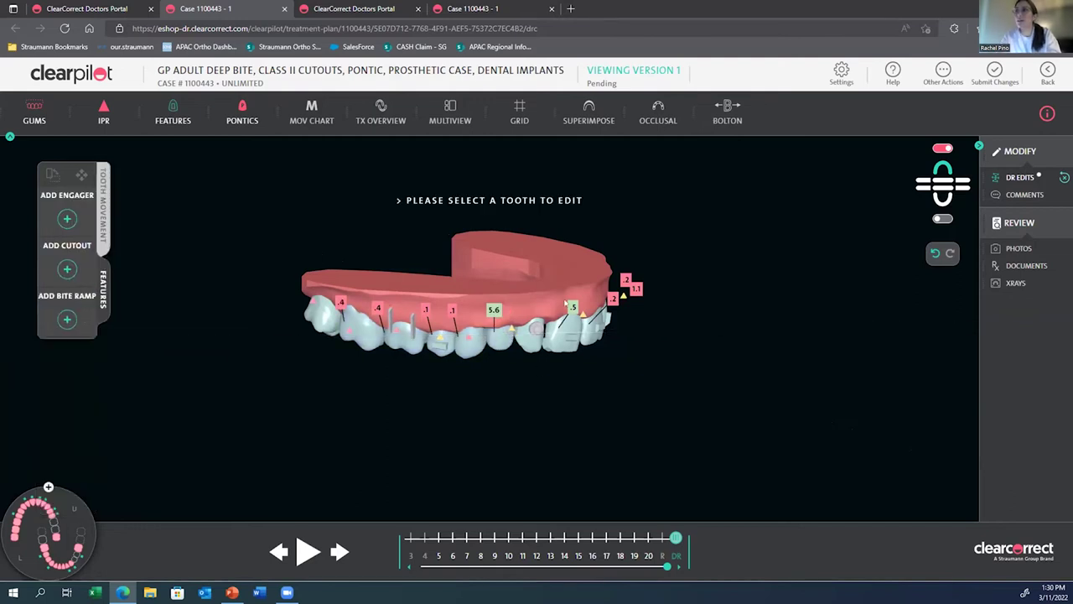
# Step: Select three adjacent upper right teeth starting at the second-to-last molar and intrude them together, bringing that molar to 1.06 mm intrusion
pyautogui.moveTo(547, 300); pyautogui.dragTo(556, 300)
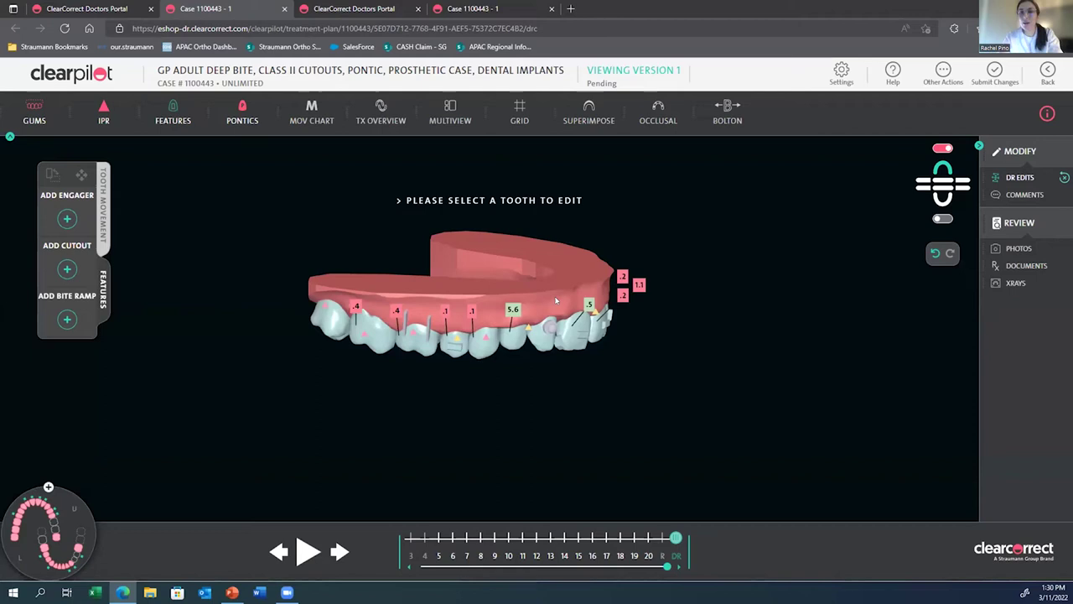
pyautogui.moveTo(547, 312); pyautogui.dragTo(564, 305)
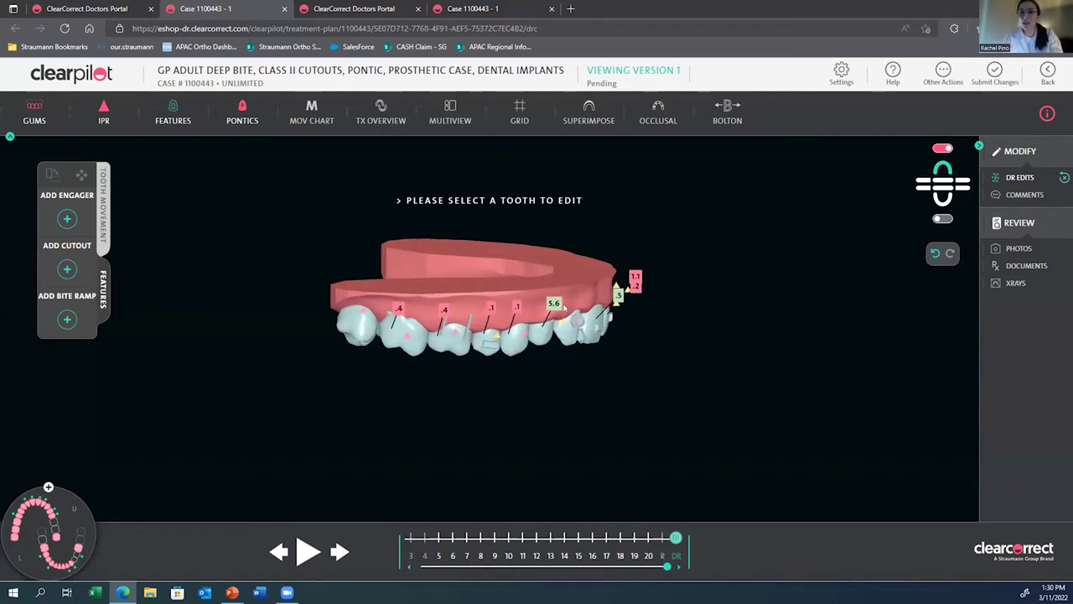
pyautogui.moveTo(565, 307); pyautogui.dragTo(551, 300)
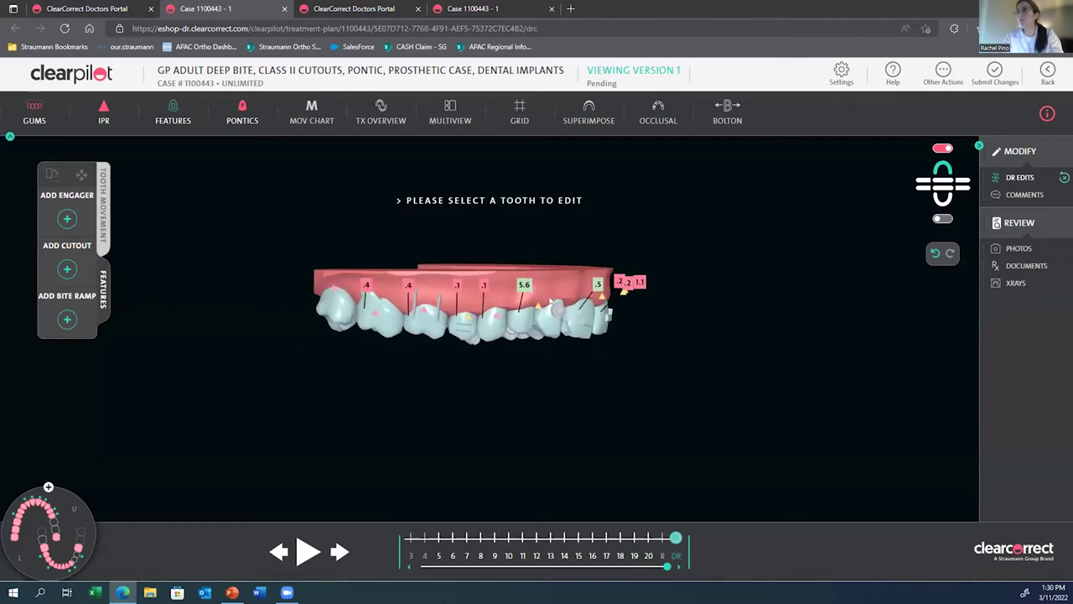
pyautogui.click(387, 320)
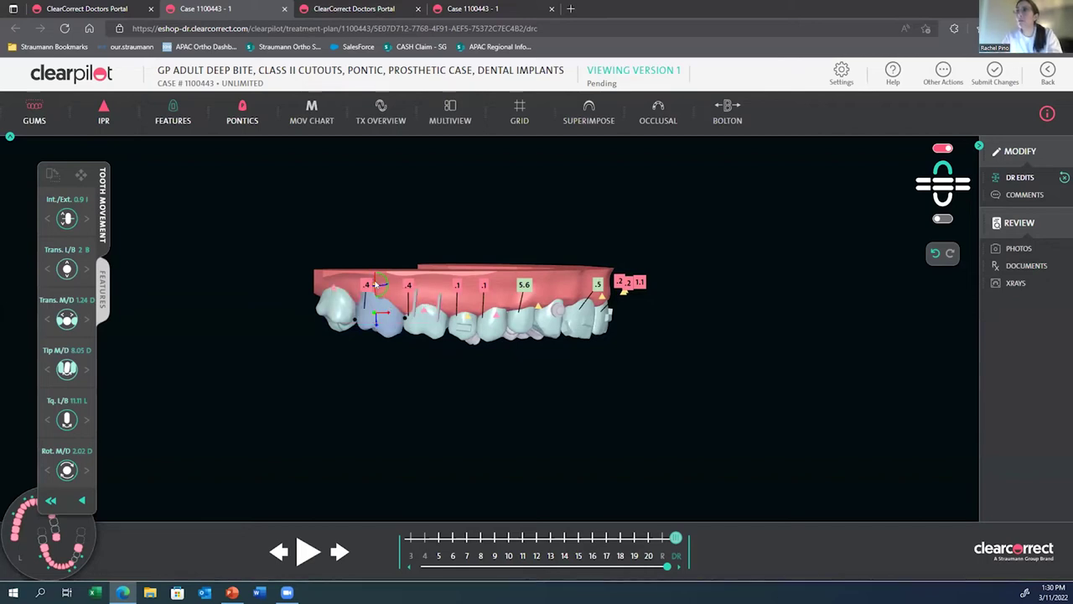
pyautogui.click(375, 323)
pyautogui.click(376, 319)
pyautogui.moveTo(375, 320); pyautogui.dragTo(374, 325)
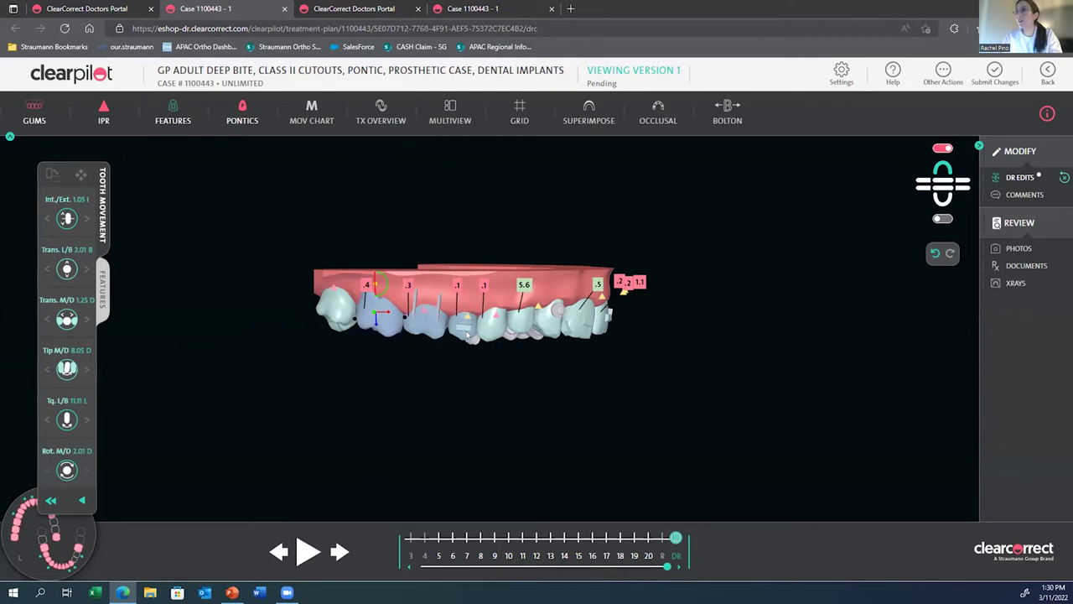
pyautogui.moveTo(373, 312); pyautogui.dragTo(376, 326)
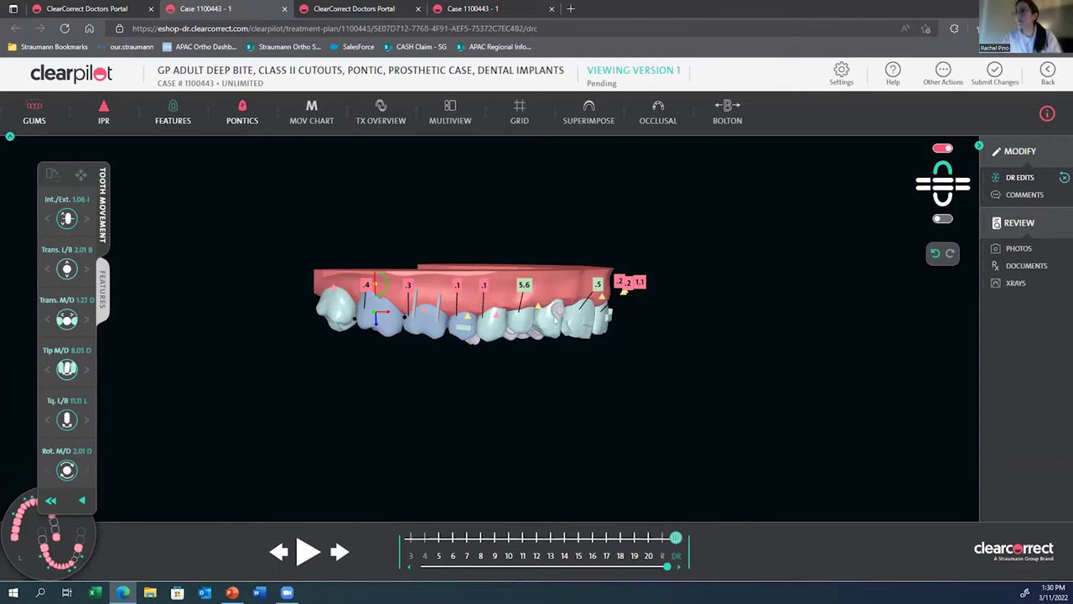
# Step: Try adding a button cutout to the buccal side of the upper left molar directly behind the premolars, and delete it
pyautogui.click(554, 319)
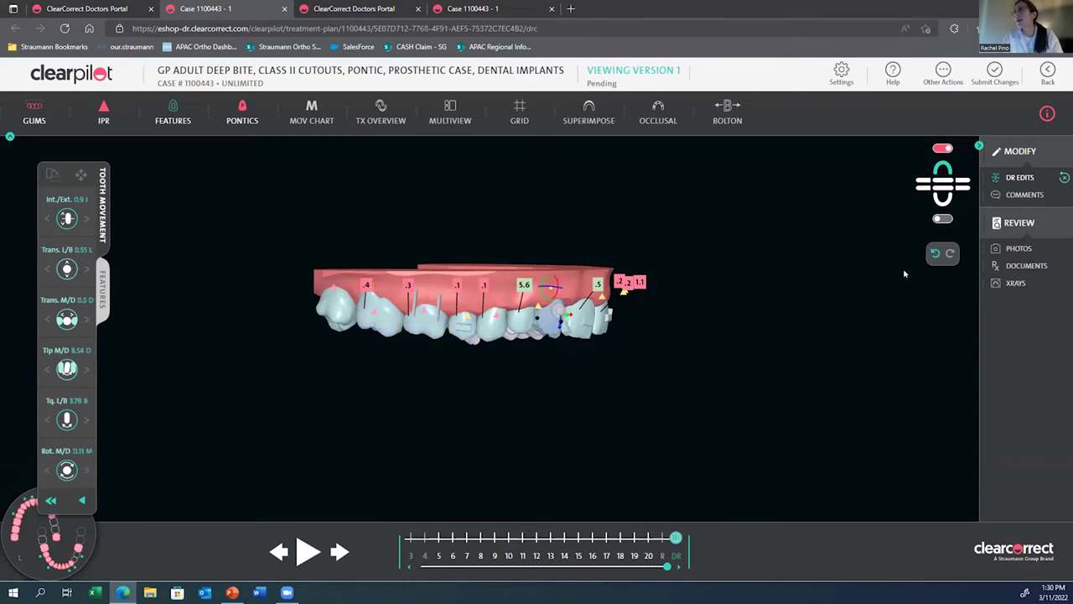
pyautogui.click(924, 186)
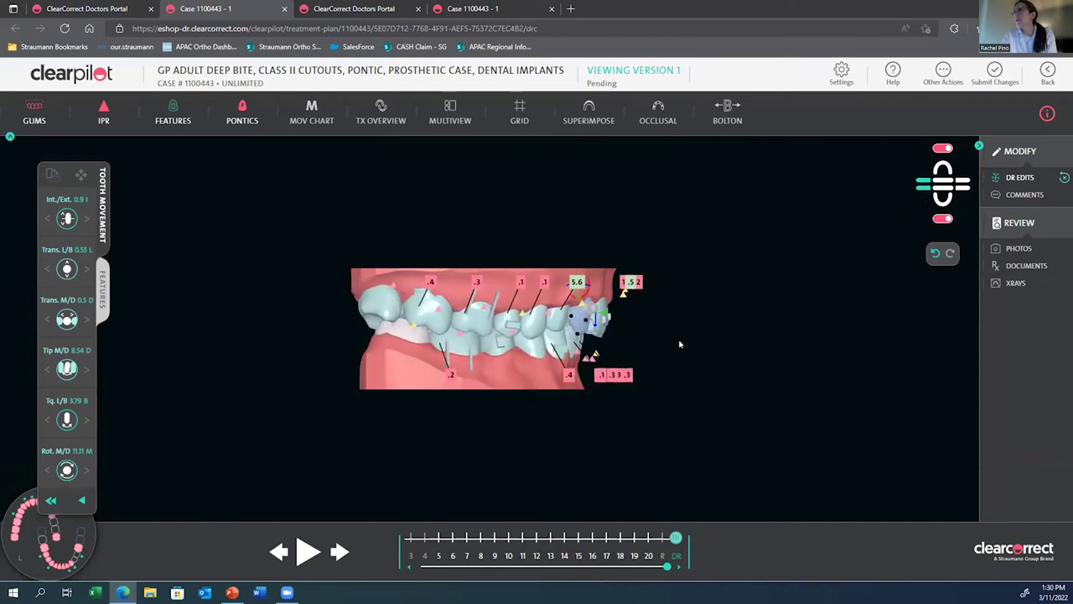
pyautogui.moveTo(505, 401); pyautogui.dragTo(352, 390)
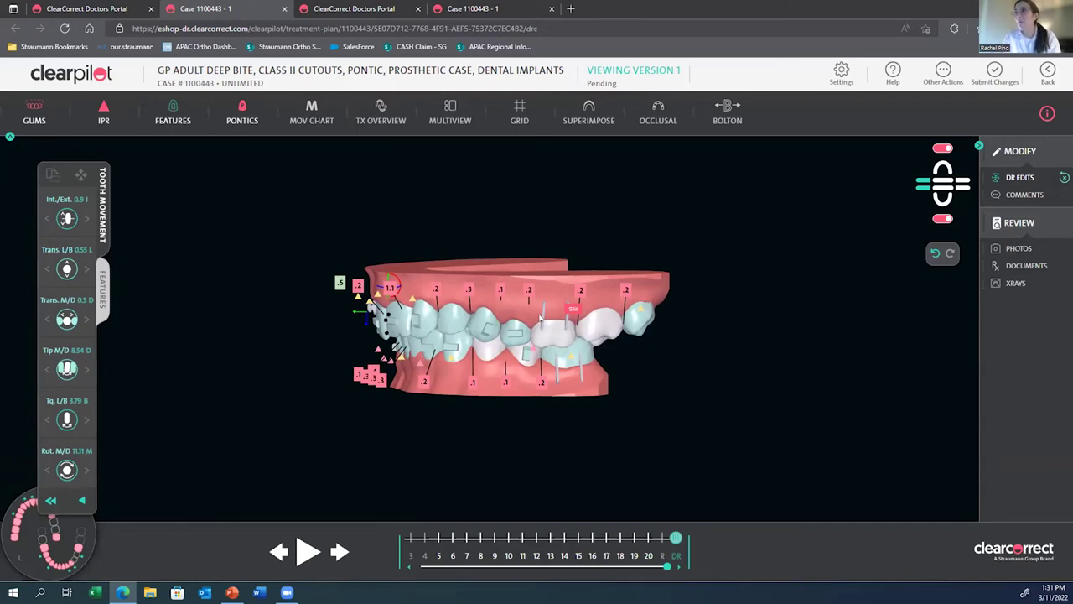
pyautogui.click(101, 300)
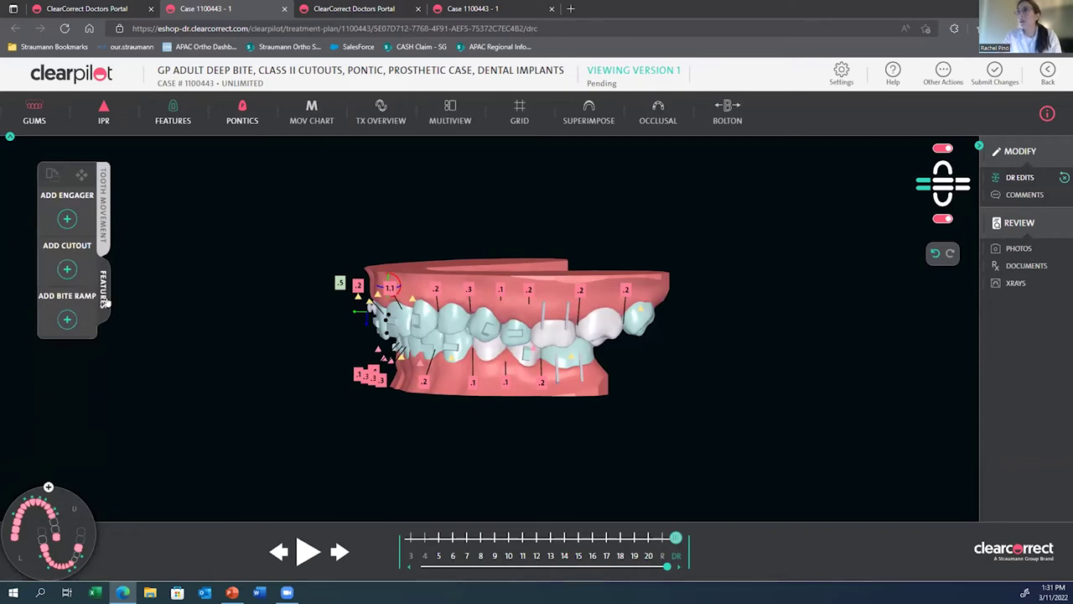
pyautogui.click(549, 335)
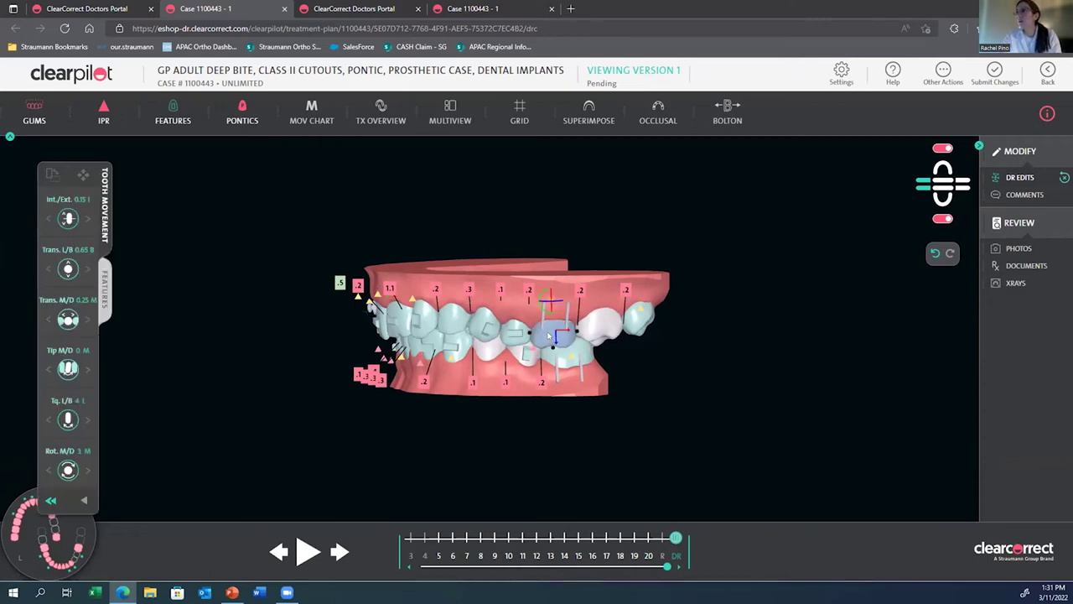
pyautogui.click(104, 301)
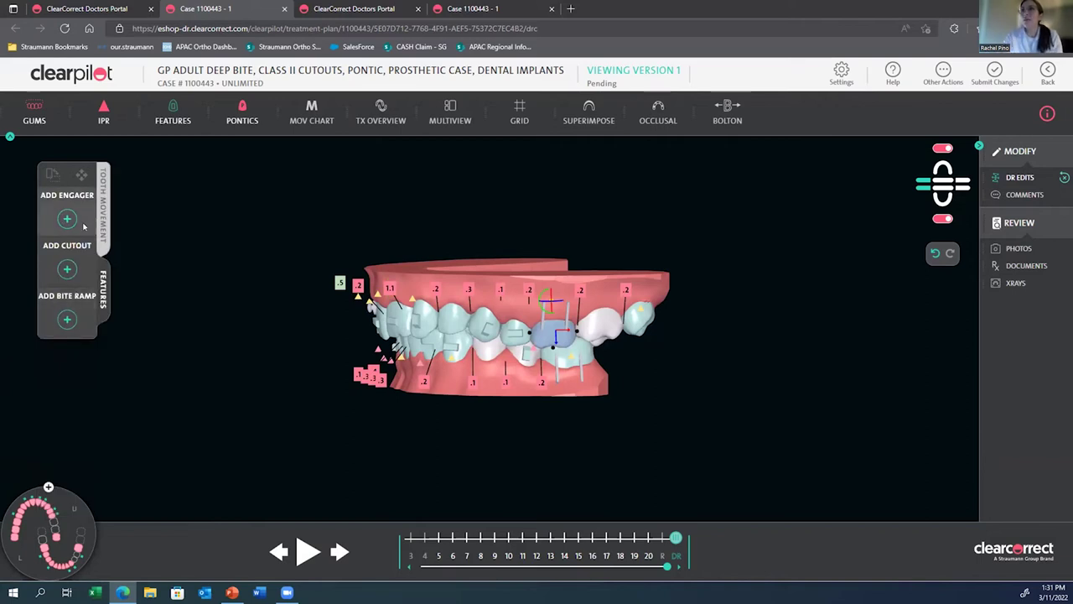
pyautogui.click(59, 273)
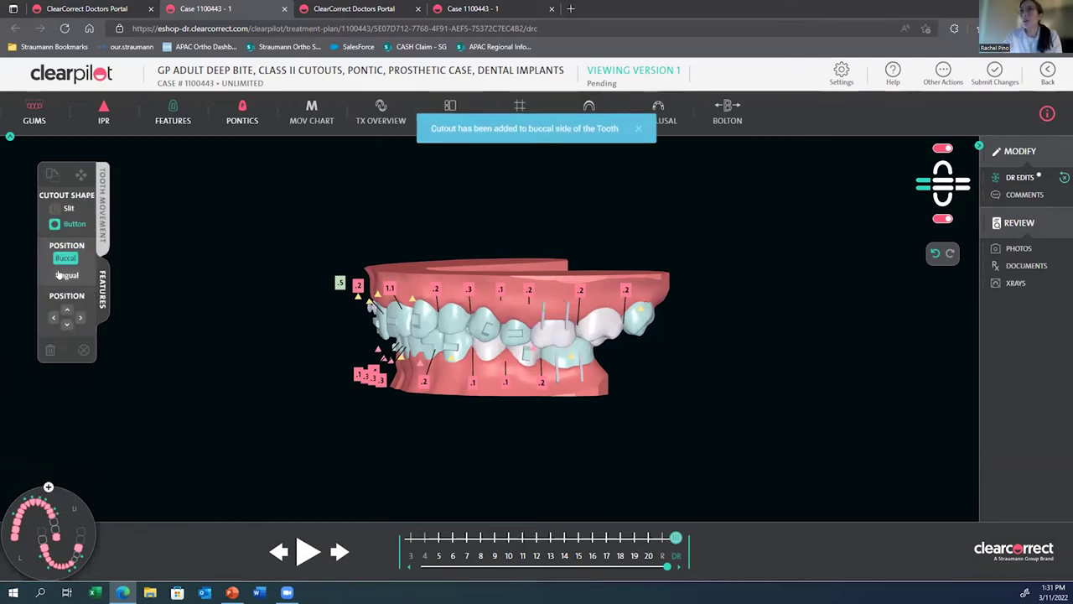
pyautogui.click(543, 313)
pyautogui.click(103, 285)
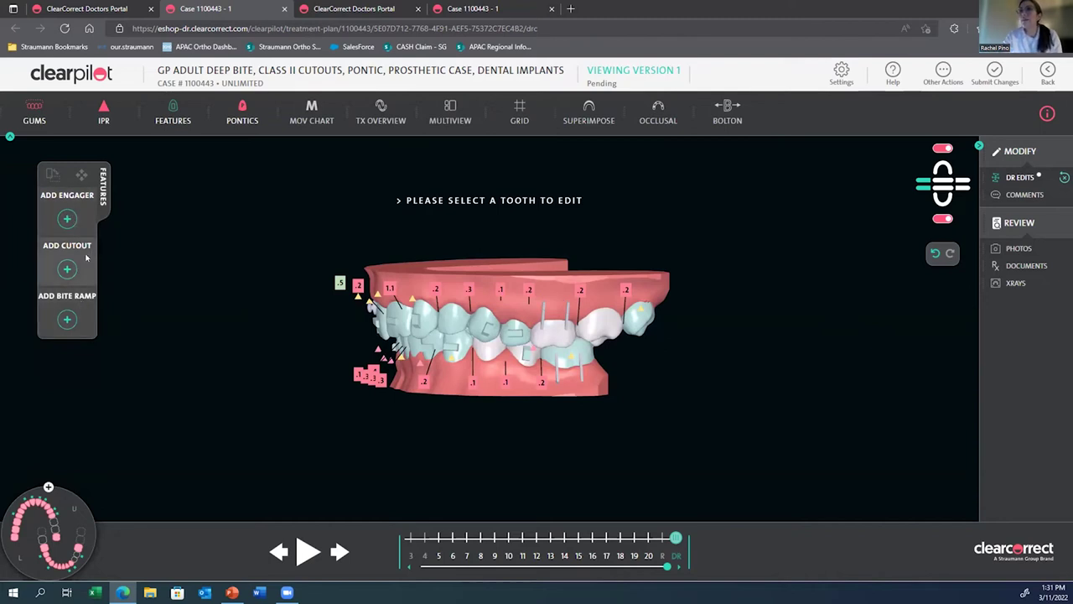
pyautogui.click(64, 269)
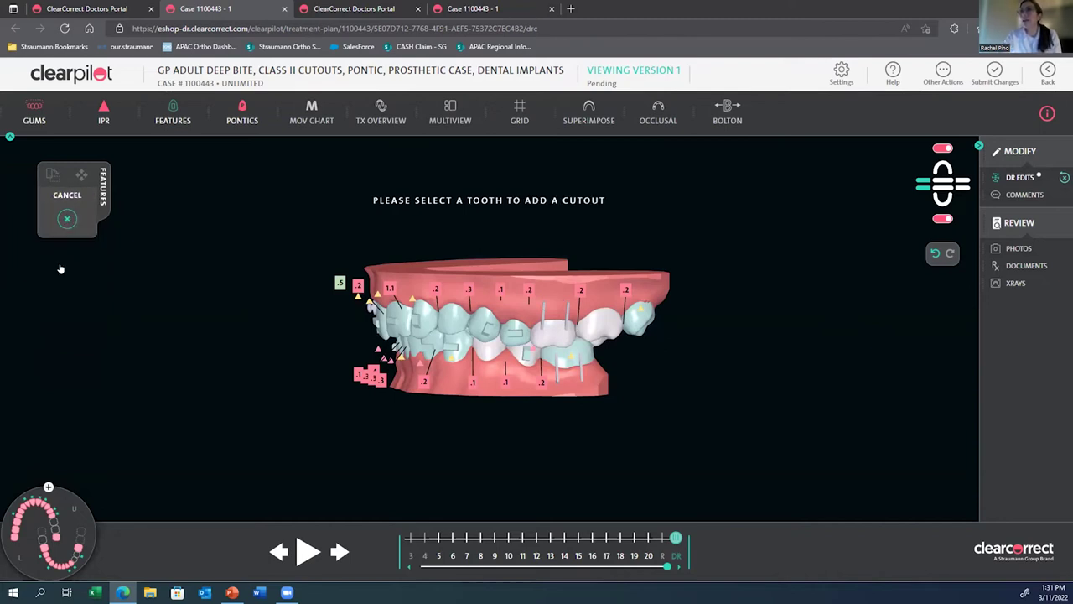
pyautogui.click(559, 337)
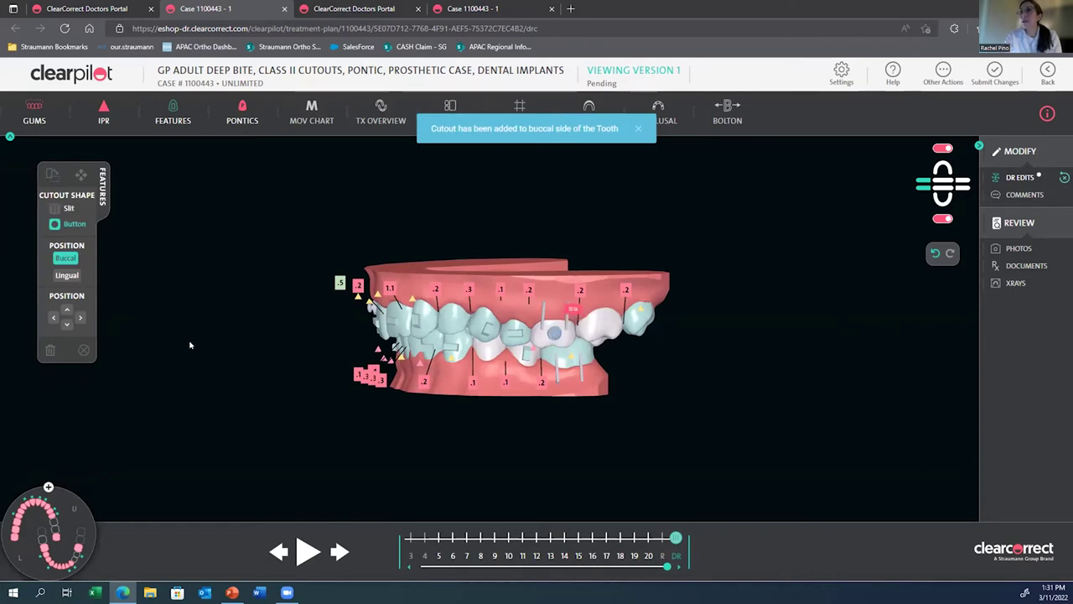
pyautogui.click(47, 351)
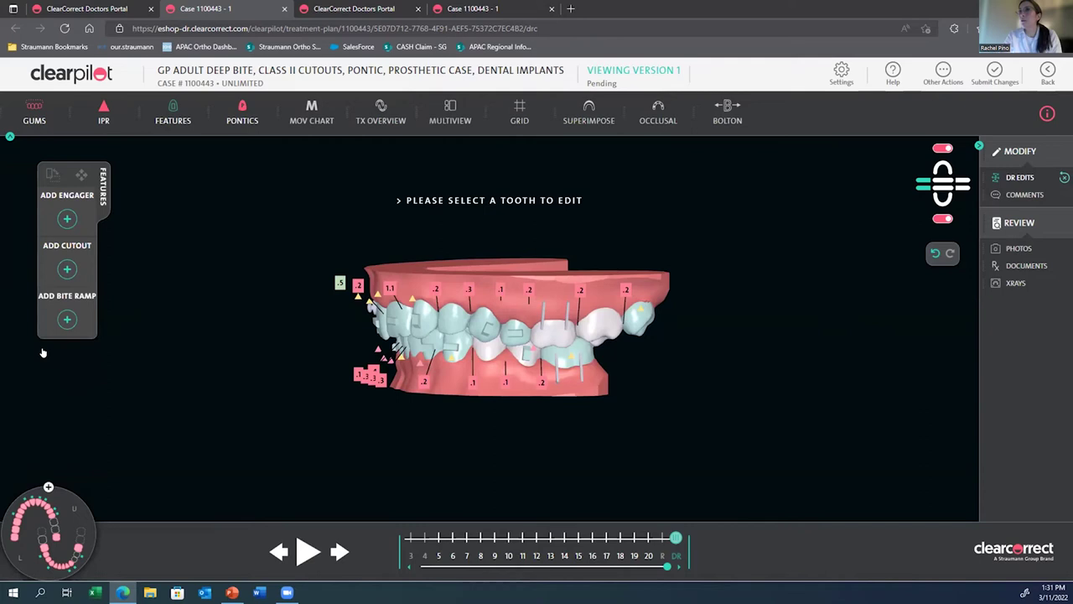
# Step: Add a button cutout to the buccal side of the upper left canine
pyautogui.click(69, 269)
pyautogui.moveTo(461, 382); pyautogui.dragTo(523, 371)
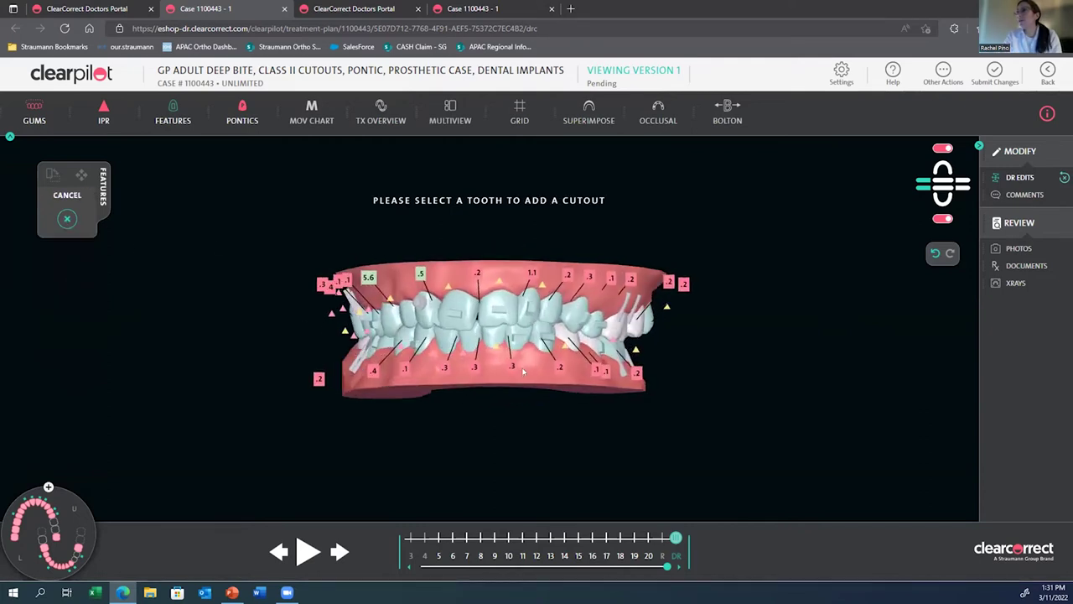
pyautogui.click(556, 307)
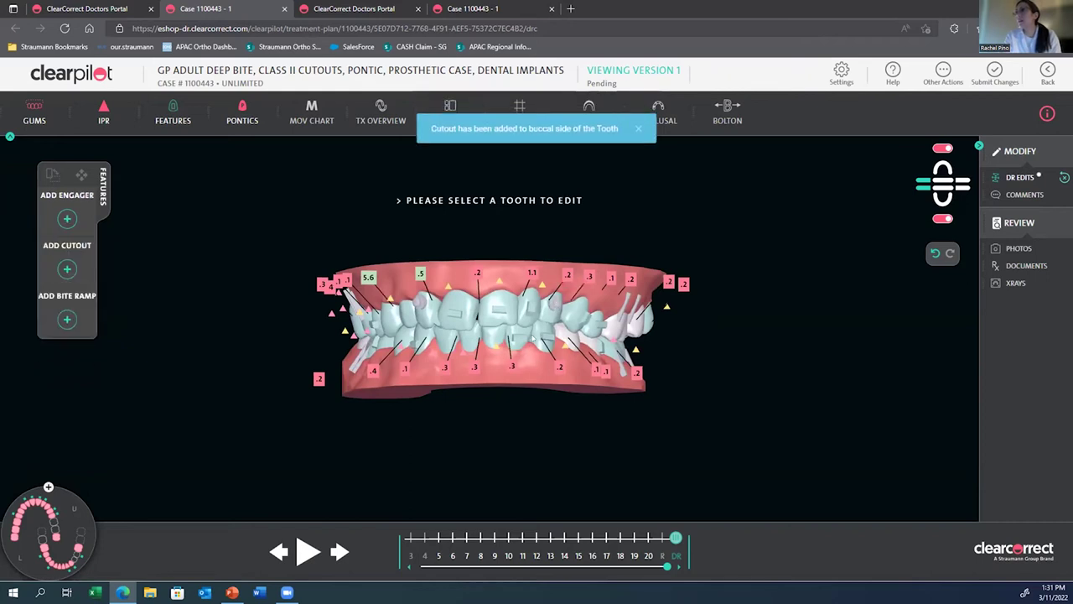
# Step: Delete the slit cutouts from the upper right molar and the matching upper left molar
pyautogui.moveTo(529, 379); pyautogui.dragTo(585, 379)
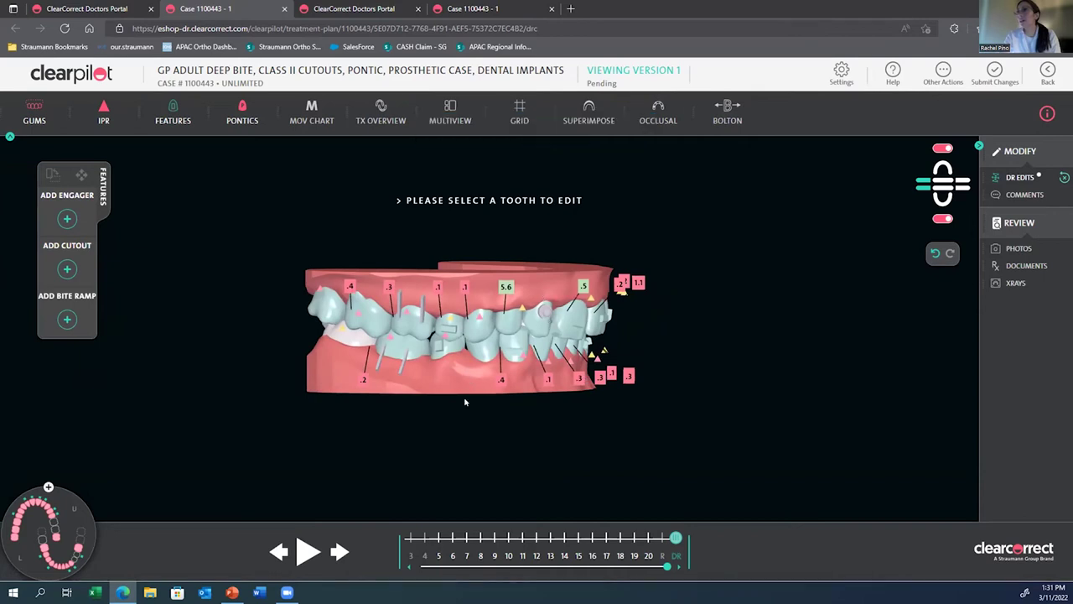
pyautogui.click(424, 315)
pyautogui.click(51, 300)
pyautogui.moveTo(452, 383); pyautogui.dragTo(471, 363)
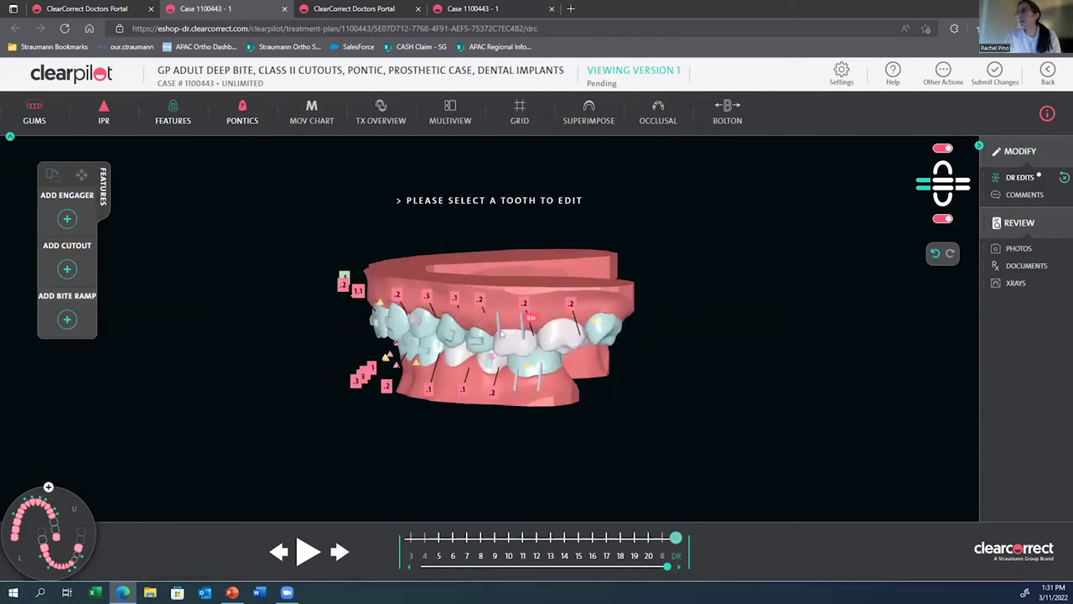
pyautogui.click(498, 335)
pyautogui.click(47, 301)
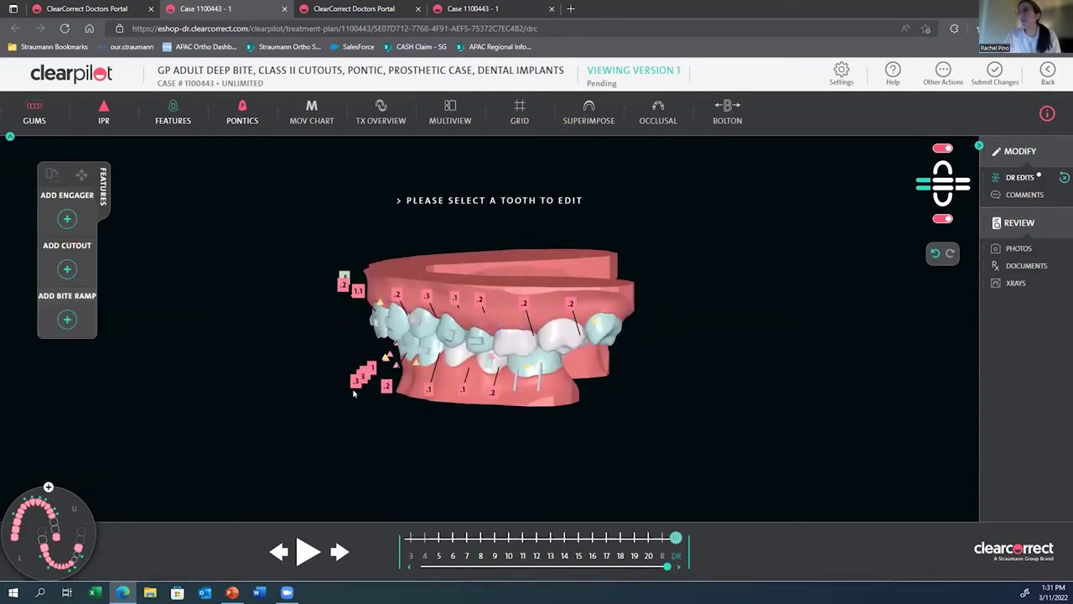
# Step: Select the upper left canine's button cutout and switch its position to lingual and back to buccal
pyautogui.moveTo(453, 402); pyautogui.dragTo(480, 400)
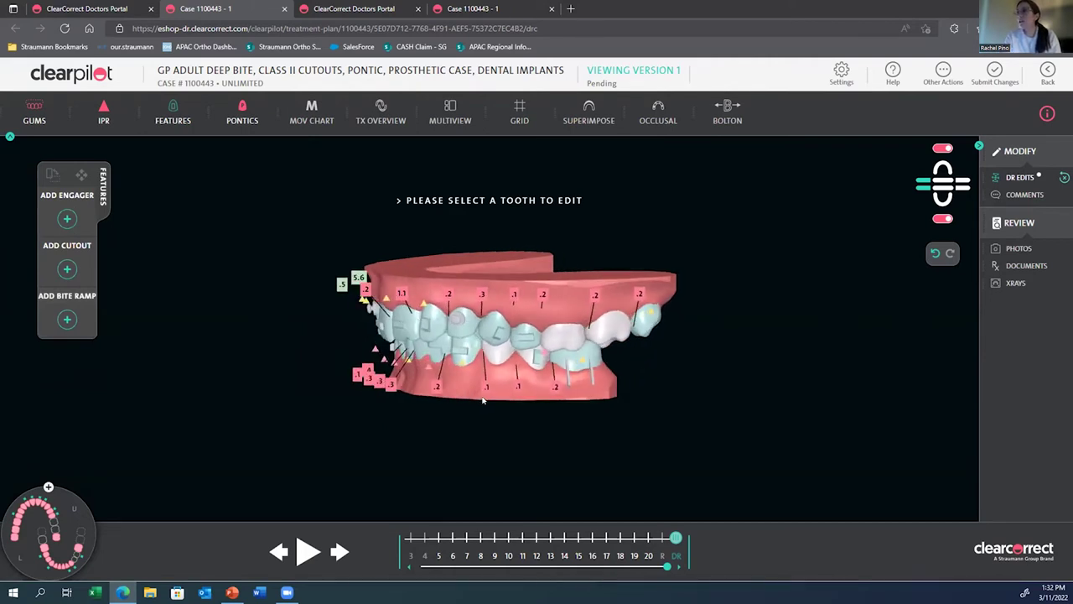
pyautogui.scroll(3, 484, 397)
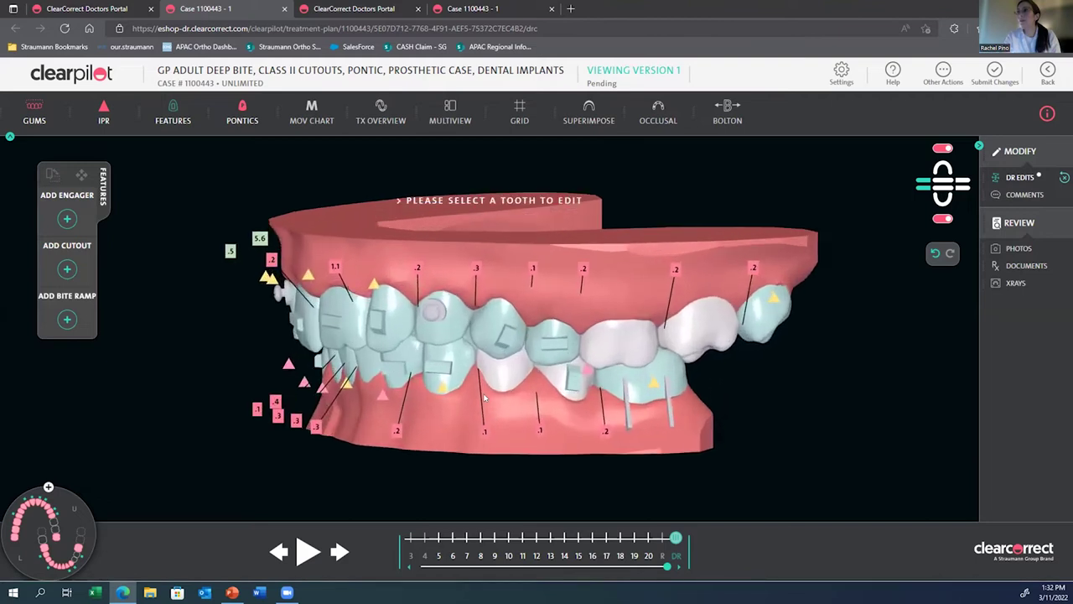
pyautogui.click(424, 311)
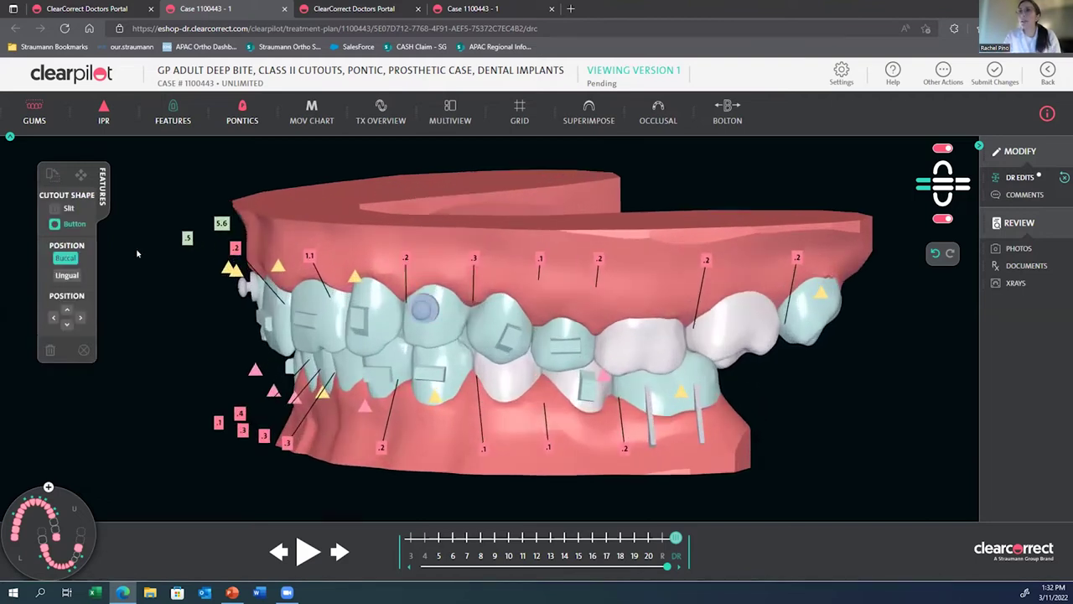
pyautogui.click(67, 277)
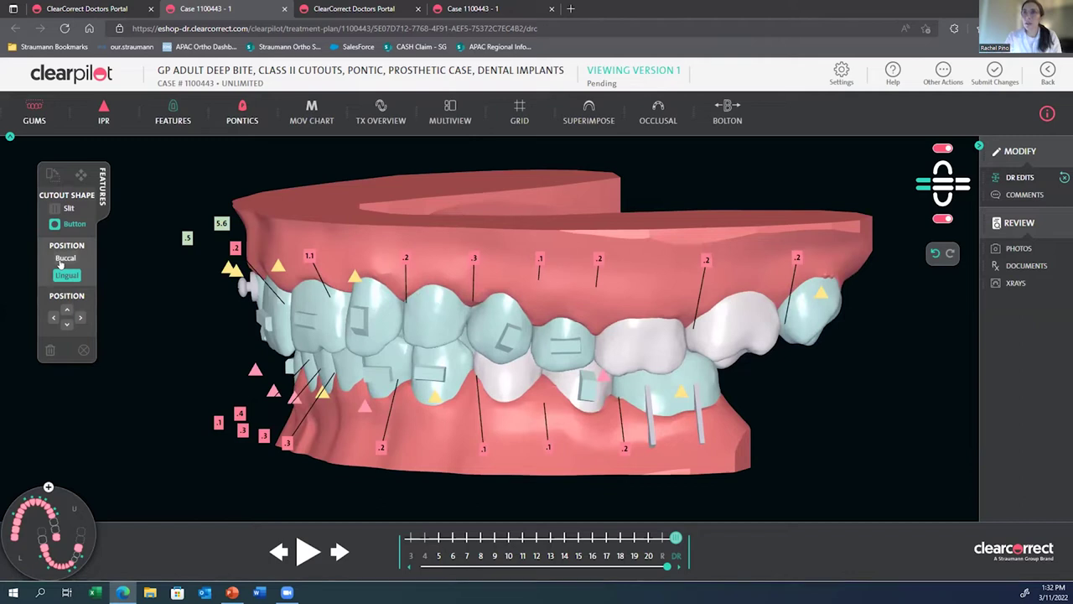
pyautogui.click(63, 259)
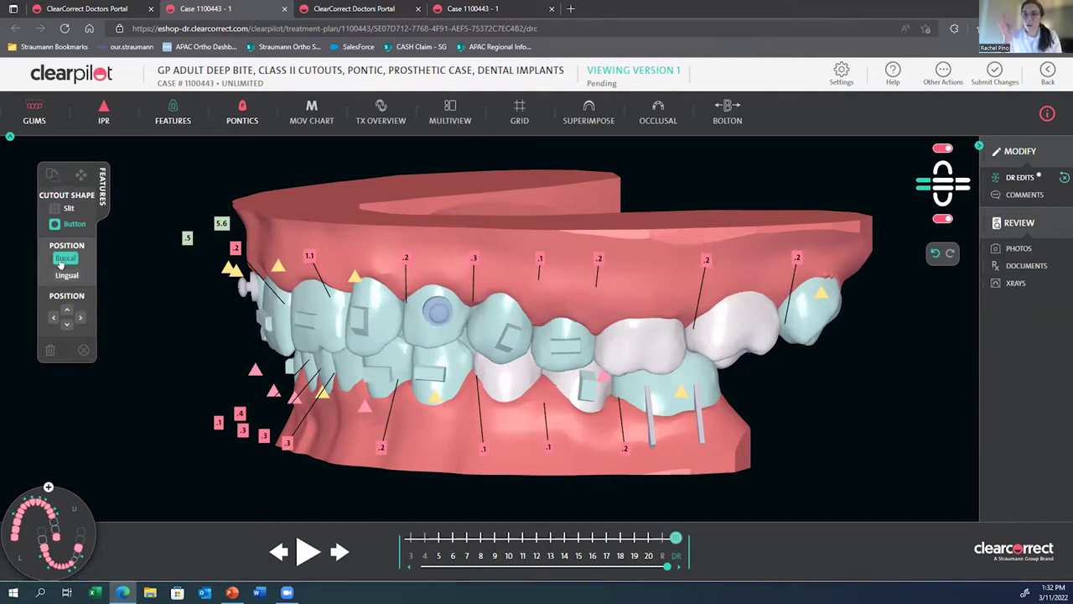
# Step: Move the upper left canine's button cutout gingivally four increments and mesially two increments
pyautogui.click(67, 309)
pyautogui.click(68, 309)
pyautogui.click(67, 310)
pyautogui.click(67, 309)
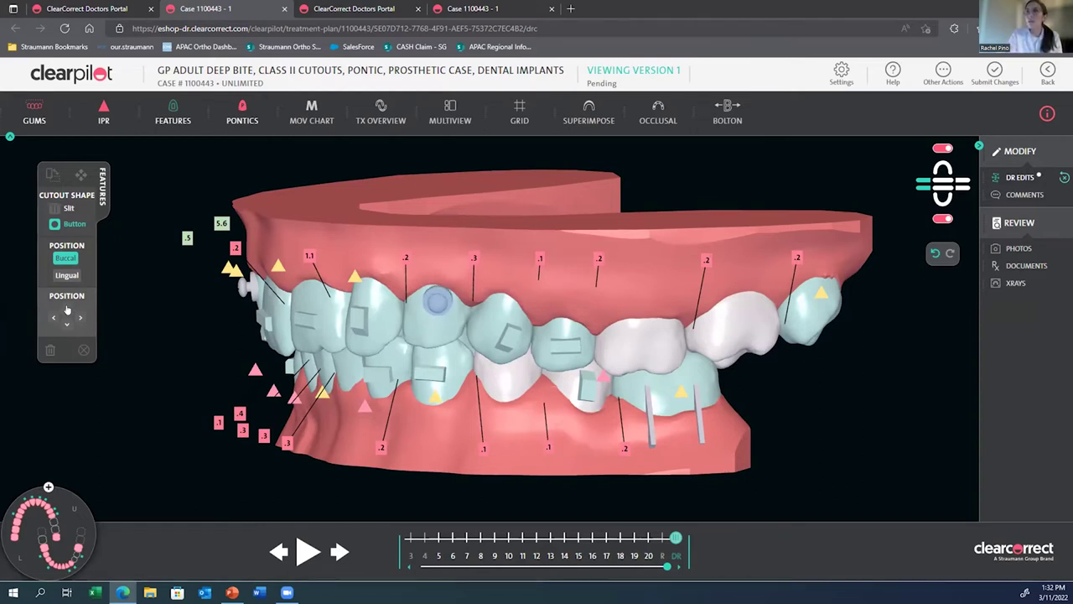
pyautogui.click(53, 319)
pyautogui.click(53, 319)
# Step: Select the upper right canine's button cutout and move it gingivally closer to the gumline
pyautogui.moveTo(454, 449); pyautogui.dragTo(647, 227)
pyautogui.click(609, 282)
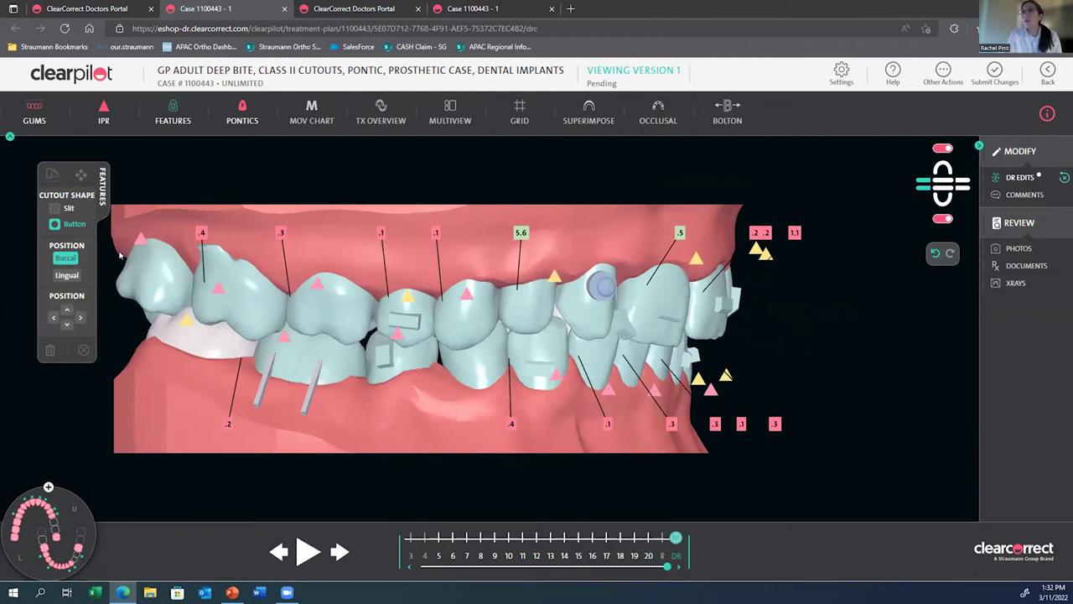
pyautogui.click(65, 310)
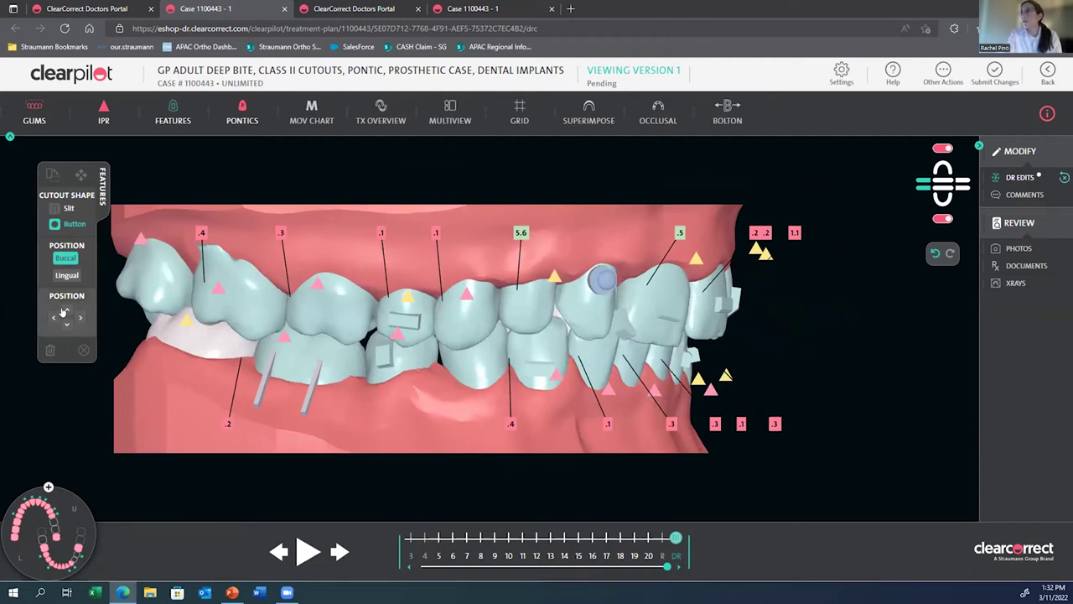
pyautogui.click(63, 311)
pyautogui.moveTo(423, 426); pyautogui.dragTo(443, 423)
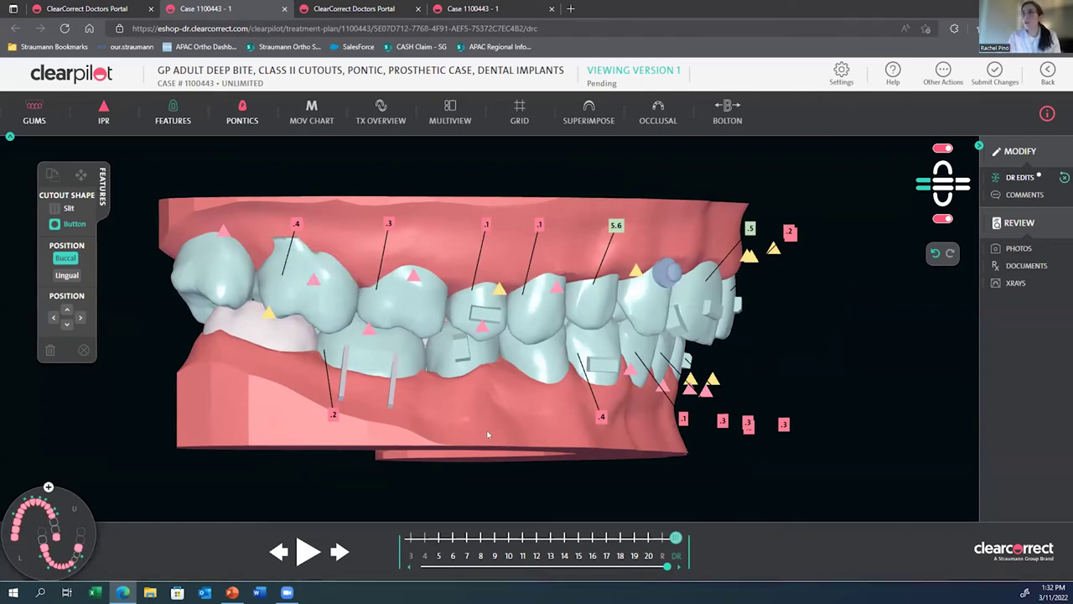
# Step: Resize the horizontal engager on the upper left central incisor to 4 mm and rotate it to 6°
pyautogui.moveTo(471, 434); pyautogui.dragTo(413, 285)
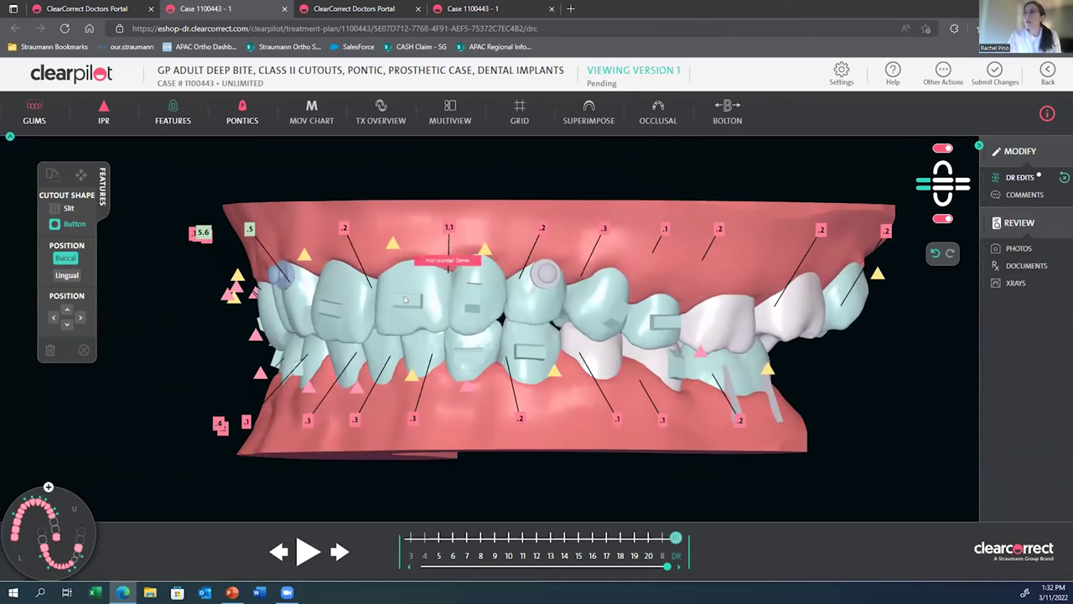
pyautogui.click(405, 299)
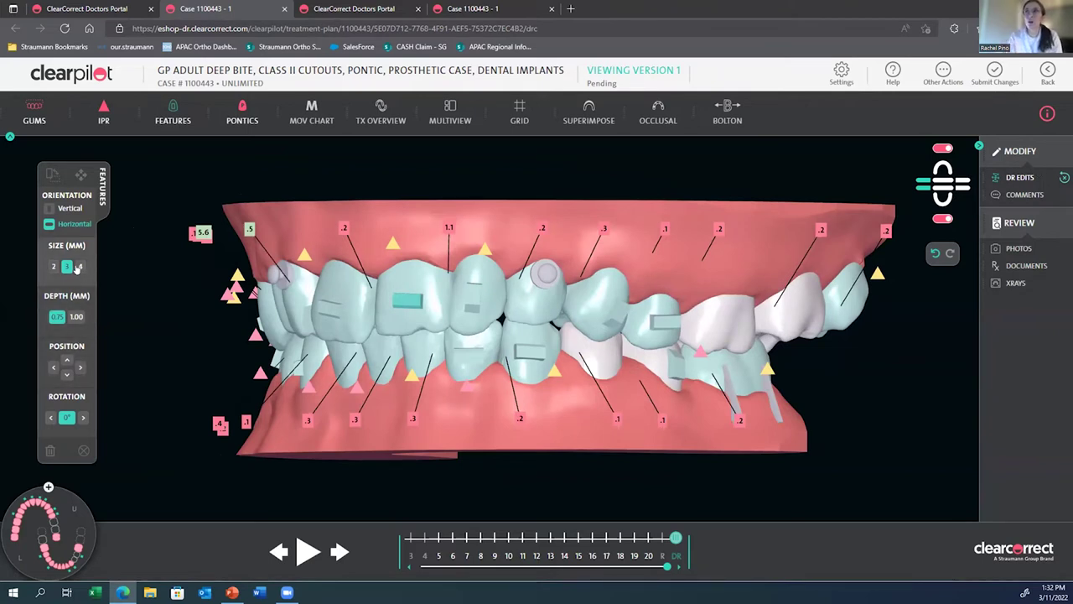
pyautogui.click(79, 267)
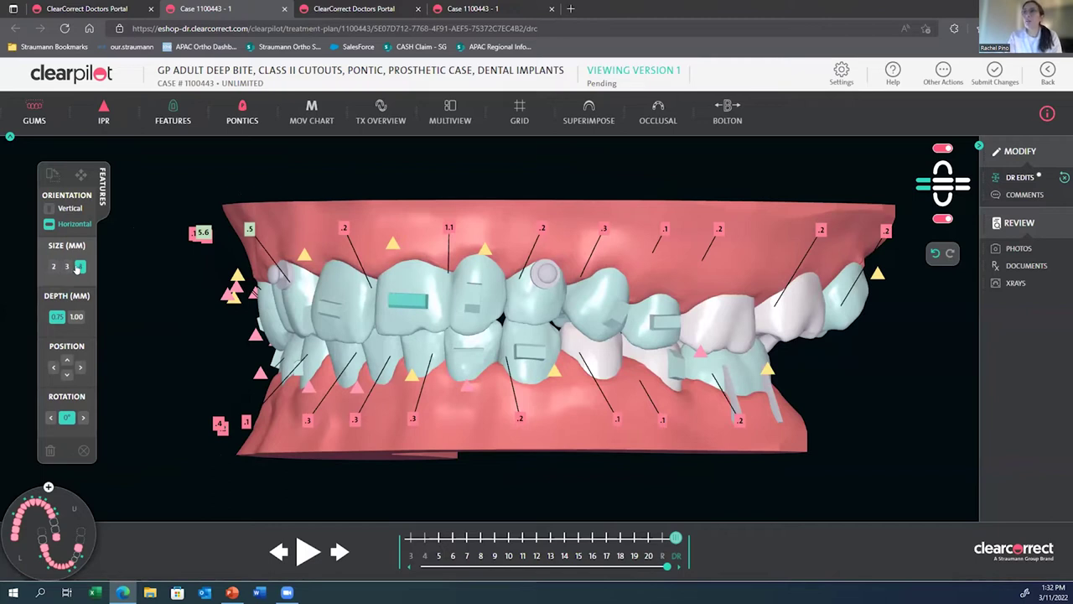
pyautogui.moveTo(363, 426); pyautogui.dragTo(459, 355)
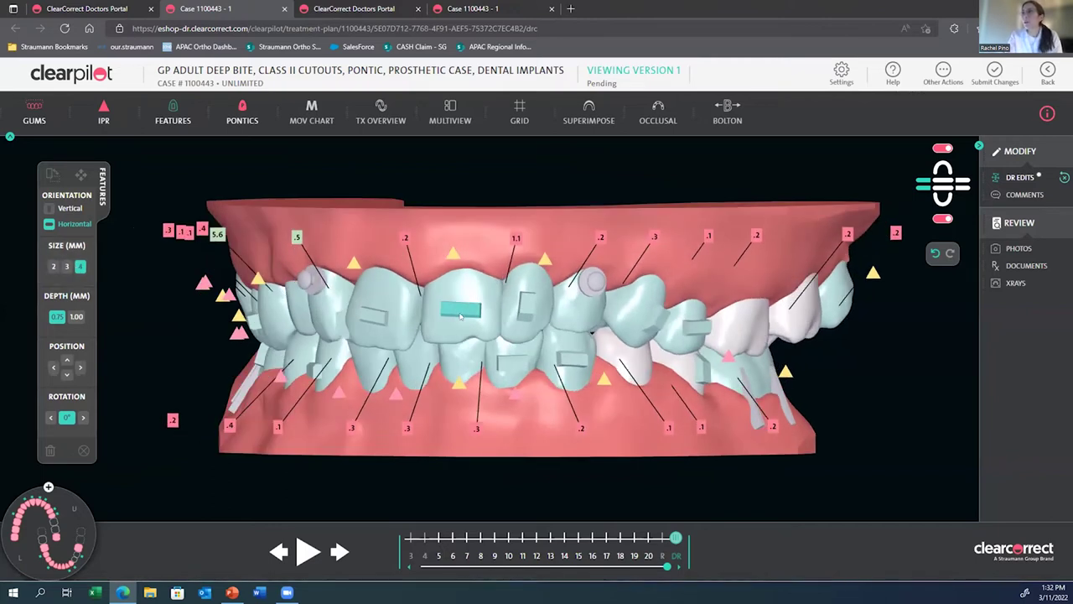
pyautogui.click(80, 417)
pyautogui.click(80, 418)
# Step: Set the upper right central incisor's horizontal engager to 4 mm size and 1.00 mm depth, and move it gingivally
pyautogui.moveTo(352, 420); pyautogui.dragTo(407, 331)
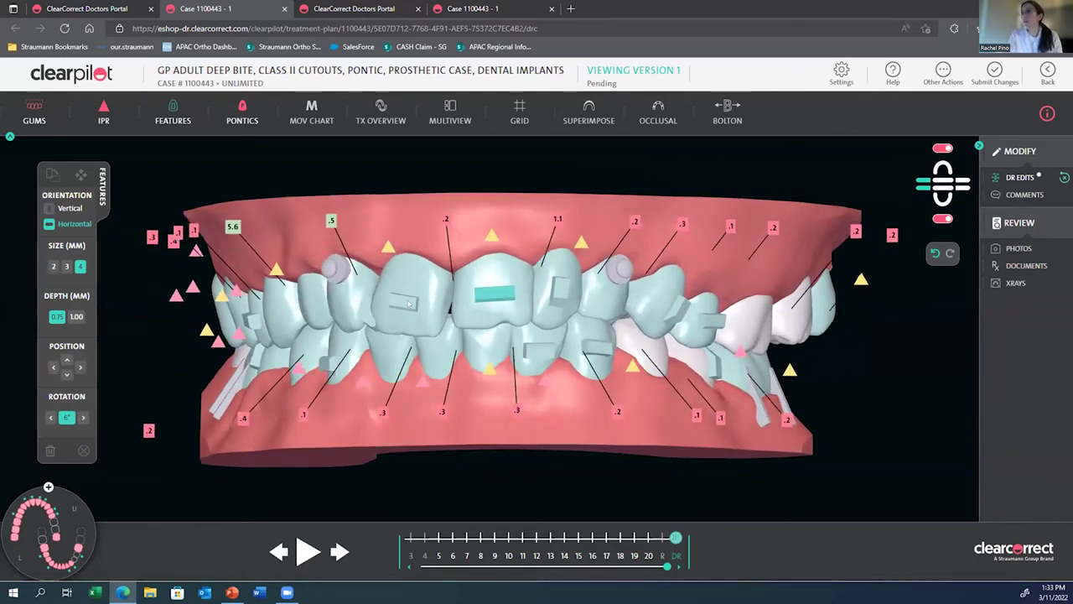
pyautogui.click(403, 307)
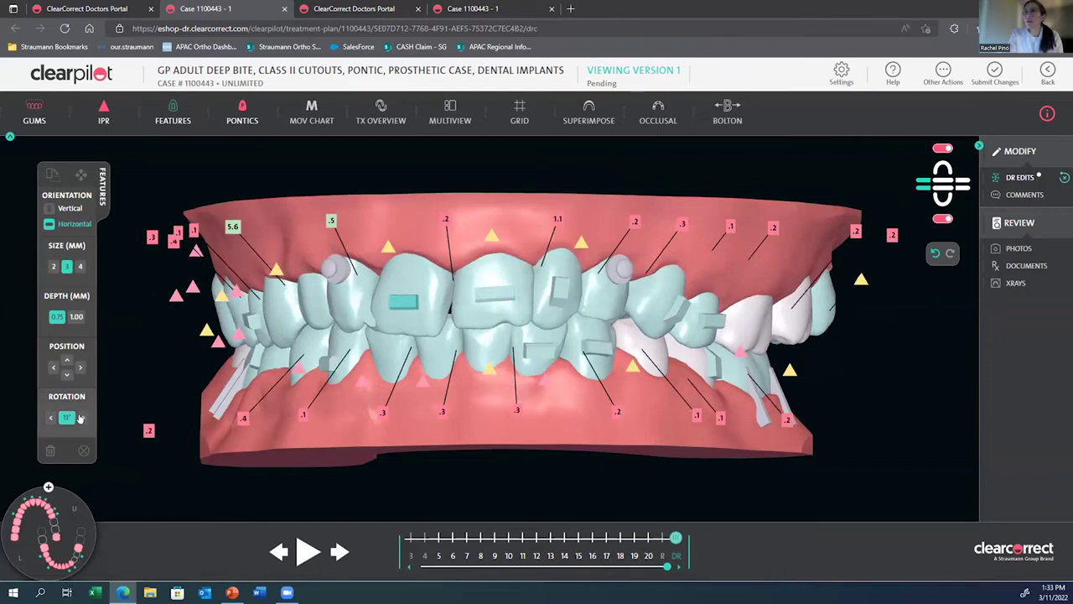
pyautogui.click(80, 267)
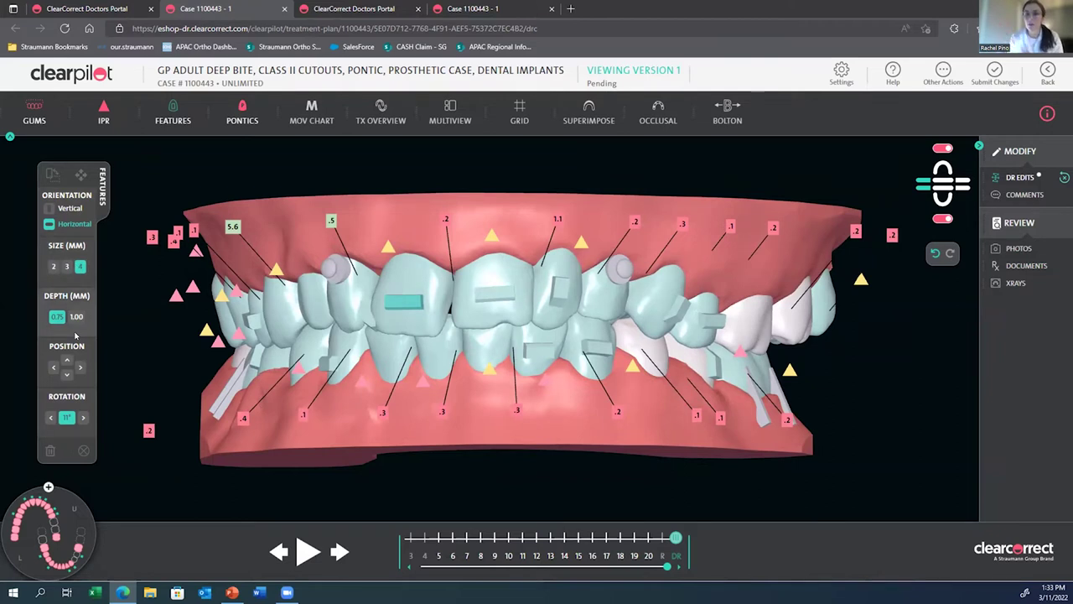
pyautogui.click(76, 318)
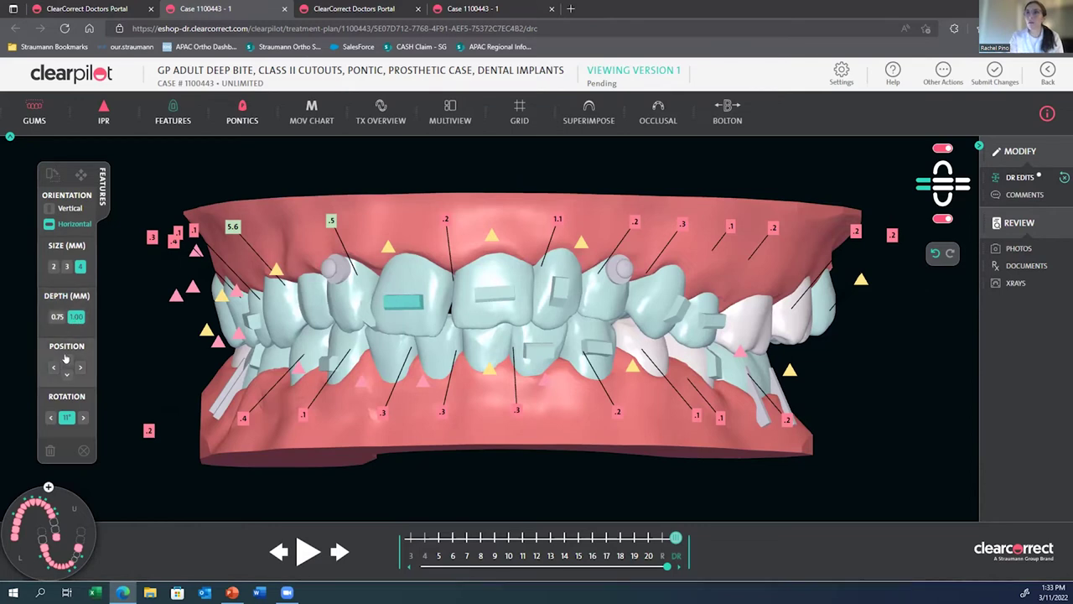
pyautogui.click(66, 359)
pyautogui.click(66, 359)
pyautogui.click(67, 359)
pyautogui.click(66, 359)
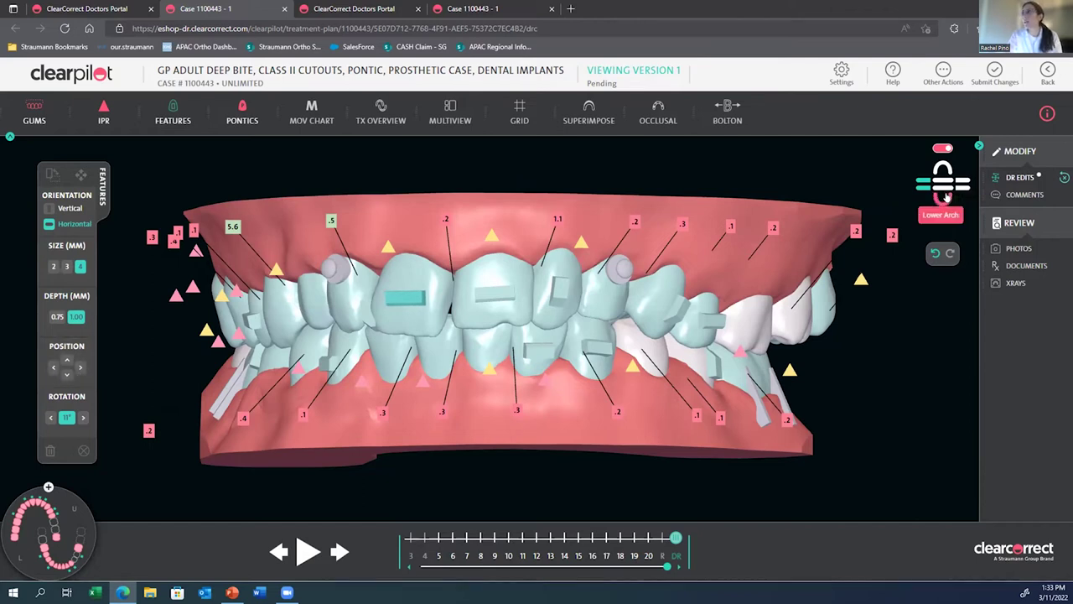
pyautogui.click(942, 198)
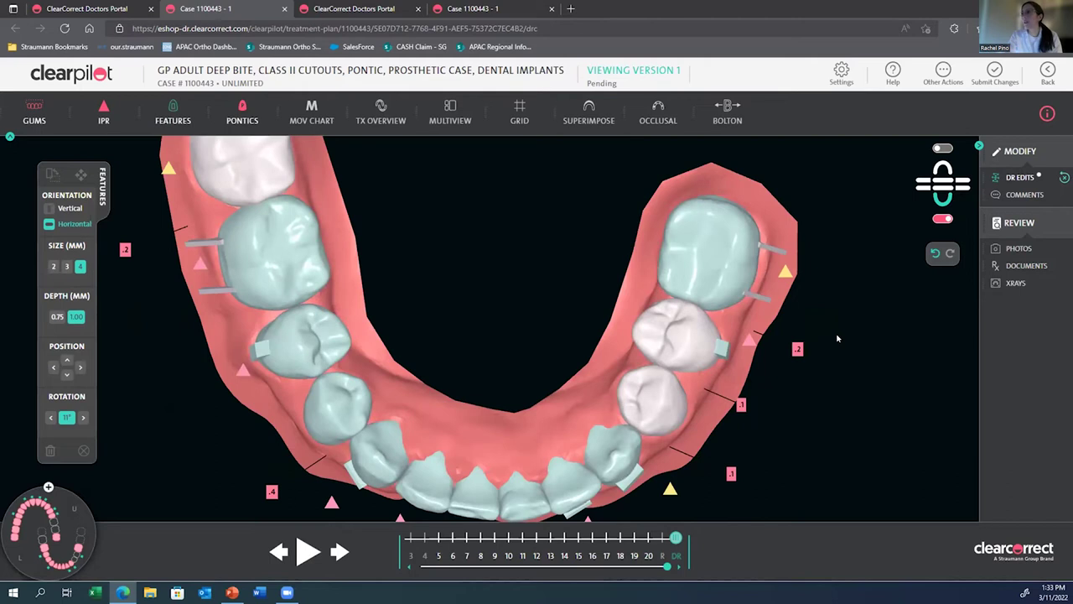
# Step: Move the lower left central incisor mesially to about 0.76 mm and slightly reposition the lower right central incisor
pyautogui.scroll(-3, 837, 338)
pyautogui.click(511, 426)
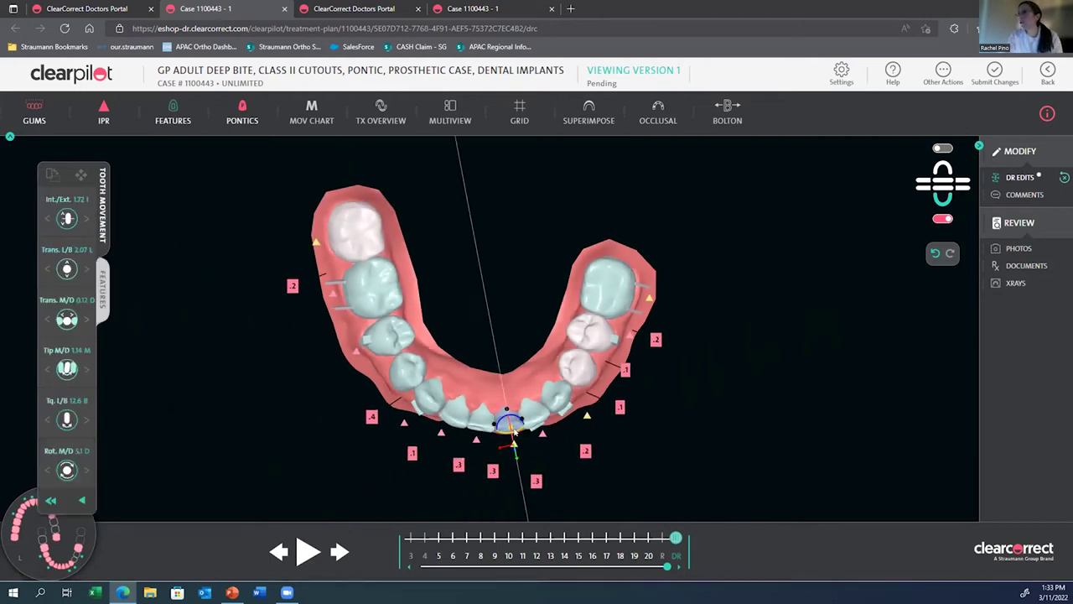
pyautogui.click(493, 426)
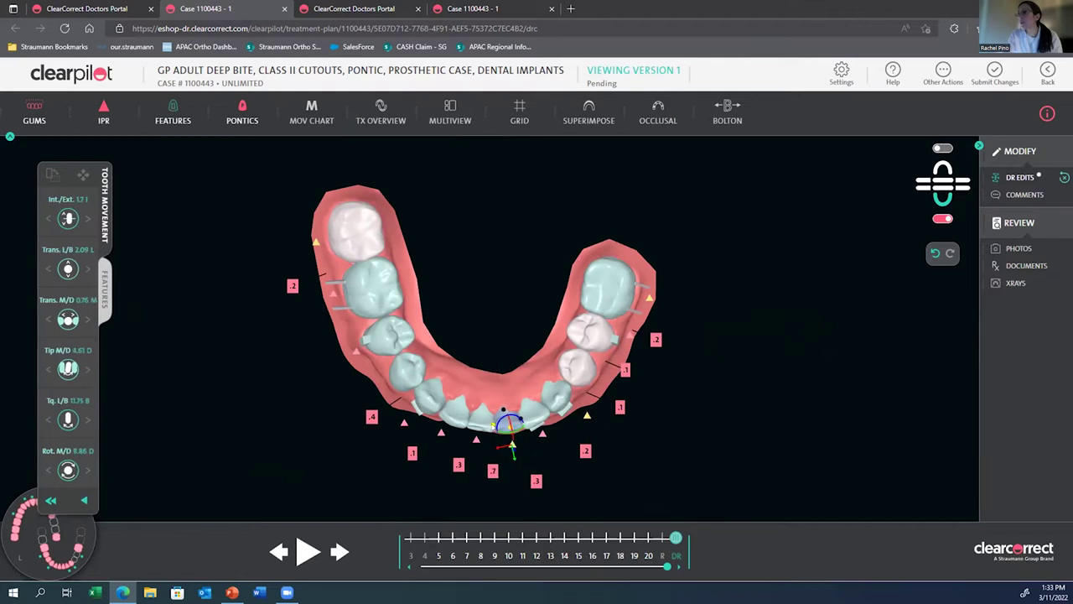
pyautogui.click(493, 425)
pyautogui.click(487, 426)
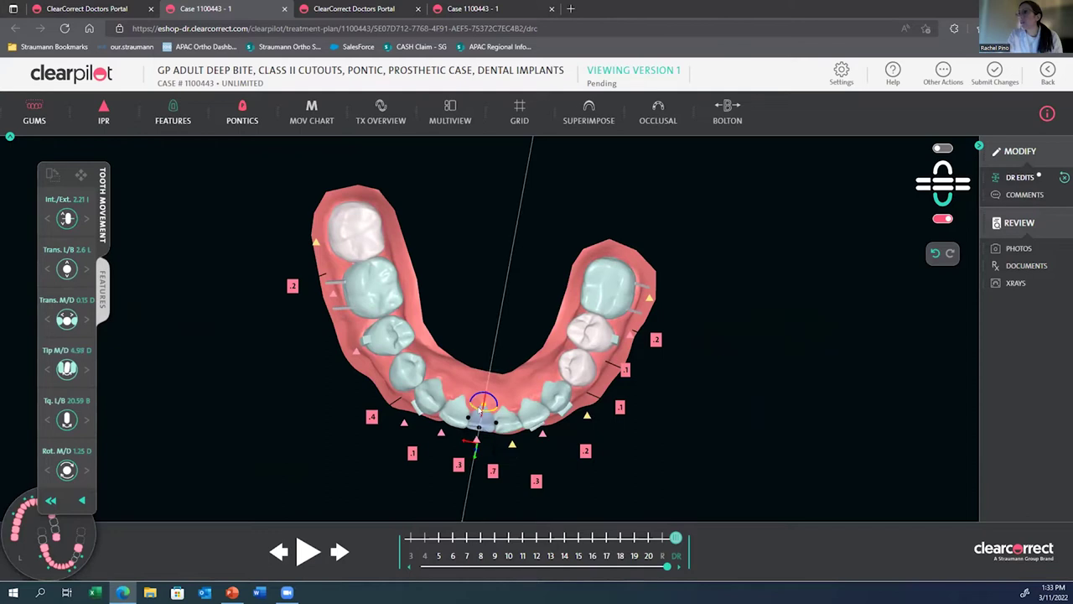
pyautogui.click(427, 407)
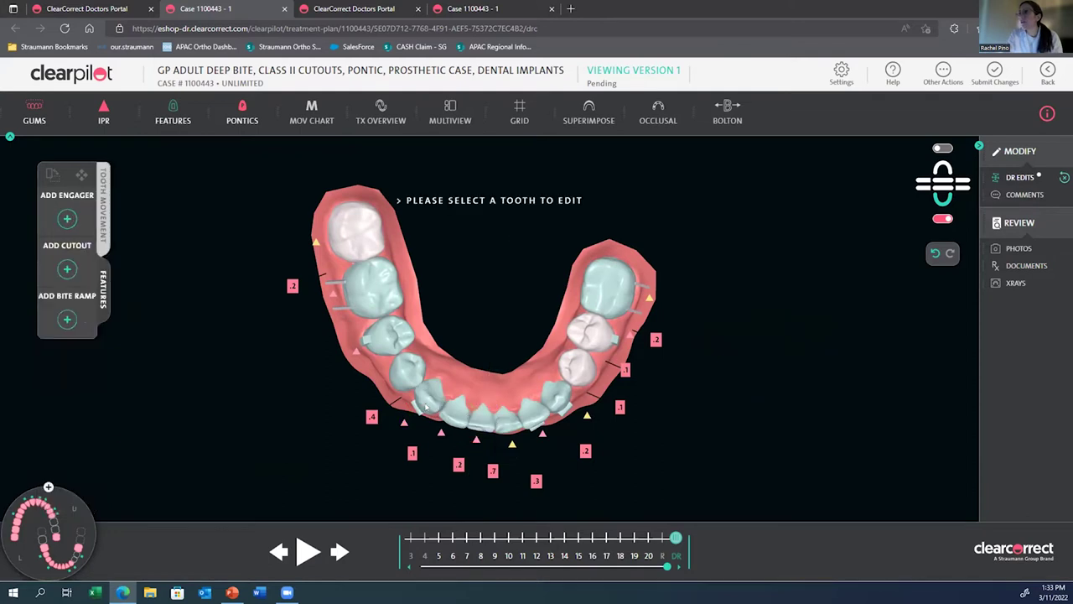
pyautogui.click(427, 407)
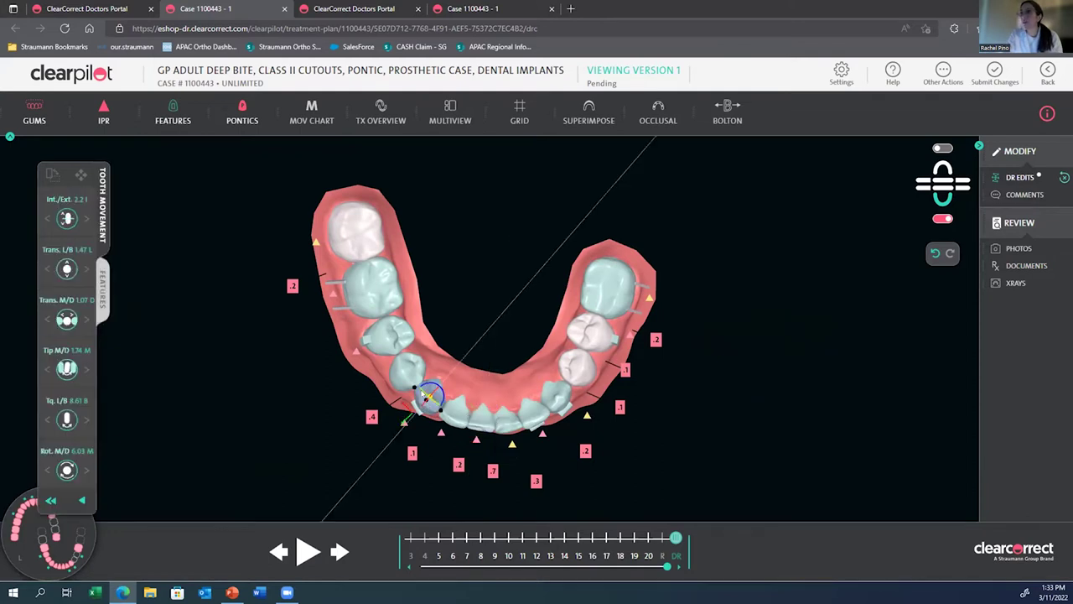
pyautogui.click(423, 394)
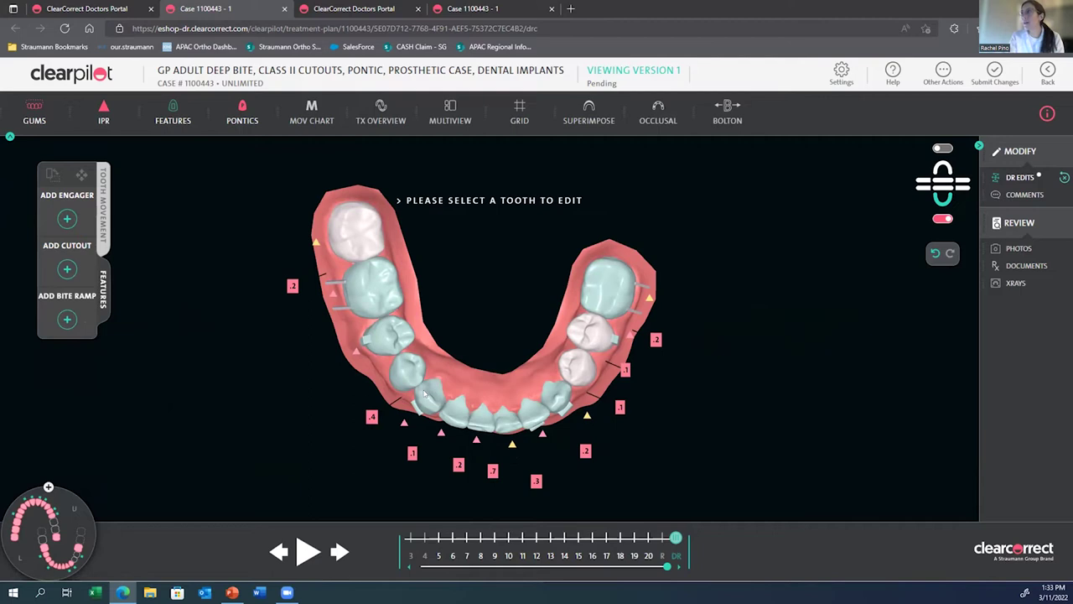
# Step: Start a new case comment with the greeting "Dear Technician," followed by a blank line
pyautogui.click(1028, 195)
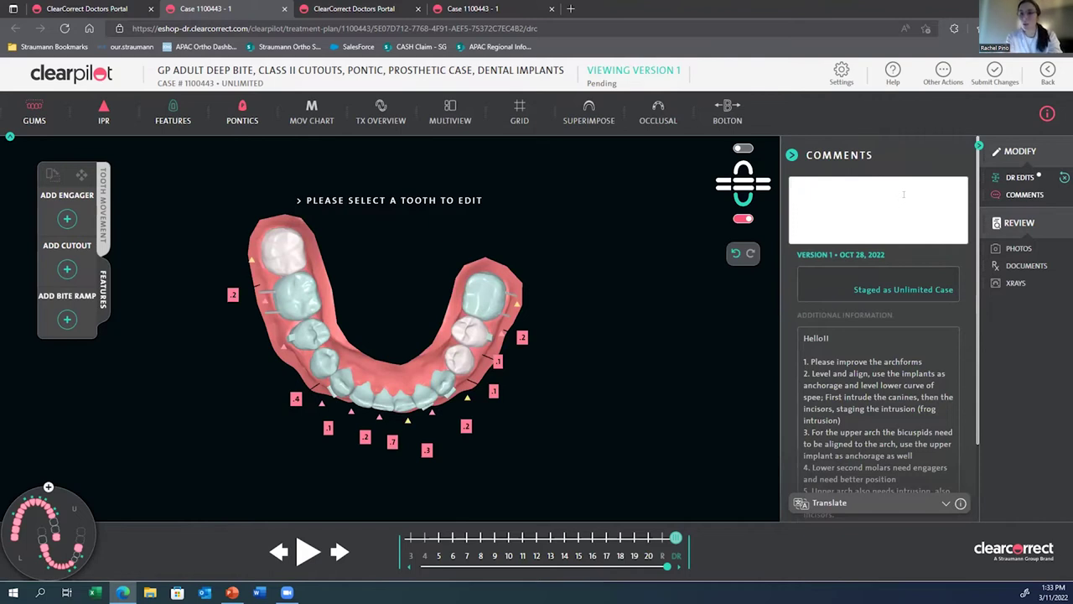
pyautogui.click(904, 195)
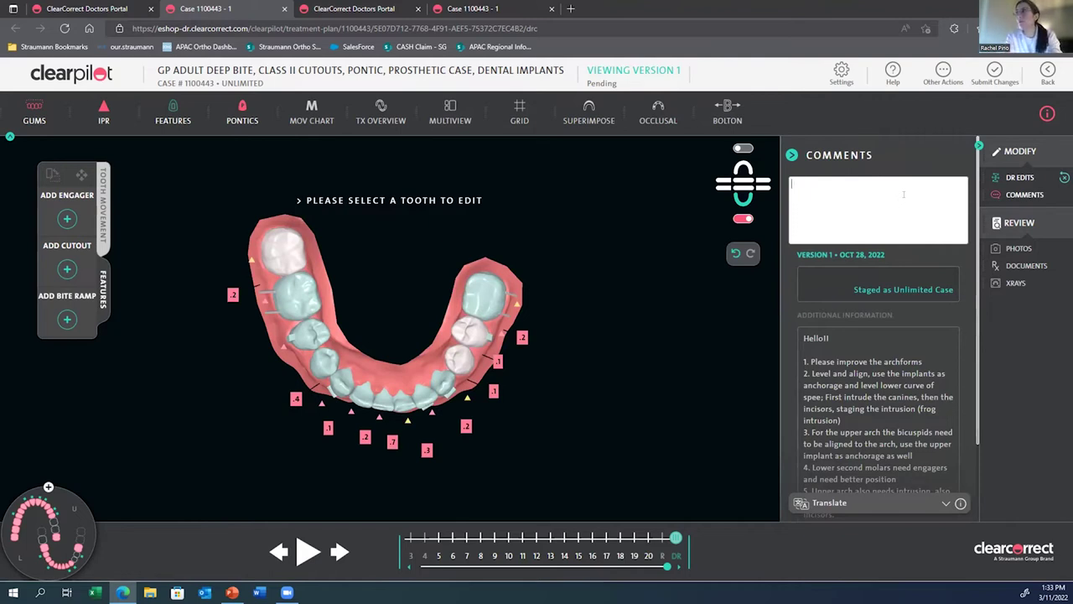
pyautogui.write('Dear Techn')
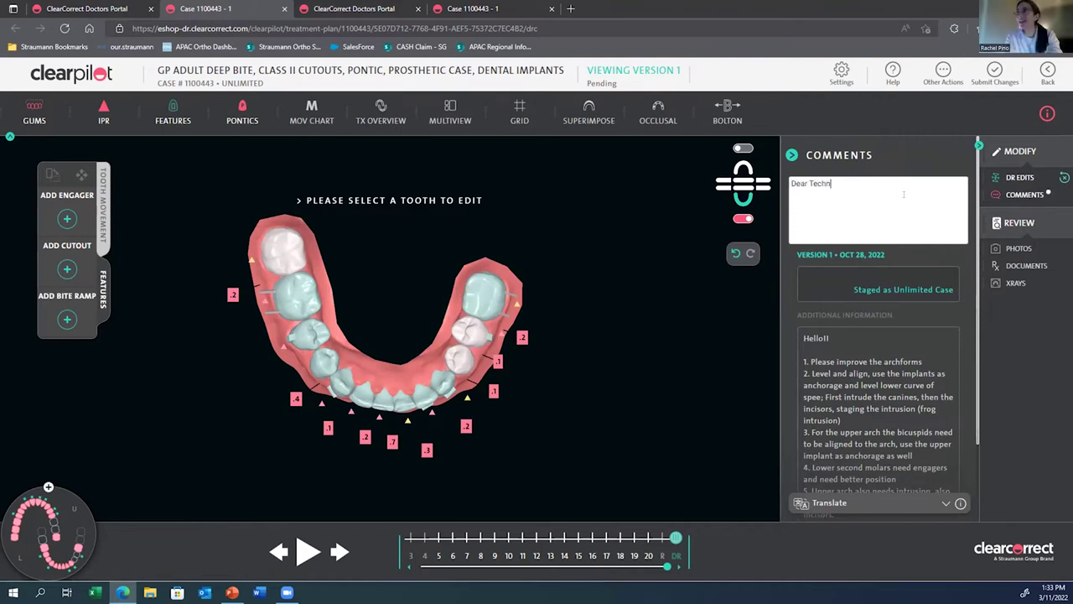
pyautogui.write('icalan')
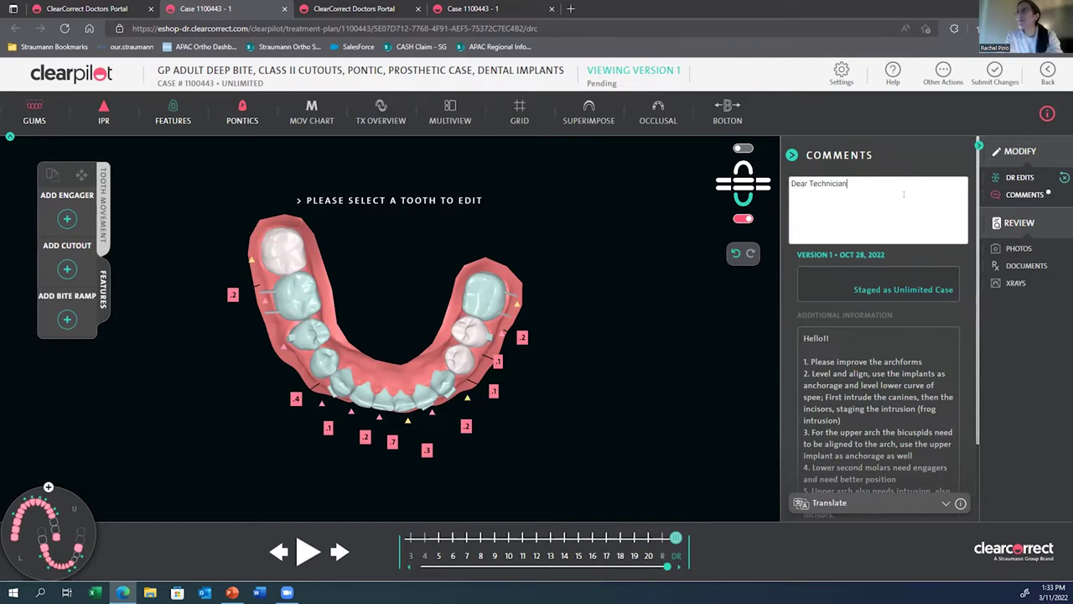
pyautogui.write(',')
pyautogui.press('Return')
pyautogui.press('Return')
# Step: Add to the comment: "Please correct final position to Class I molar and canine relationship via sequential upper arch distalization."
pyautogui.write('Please')
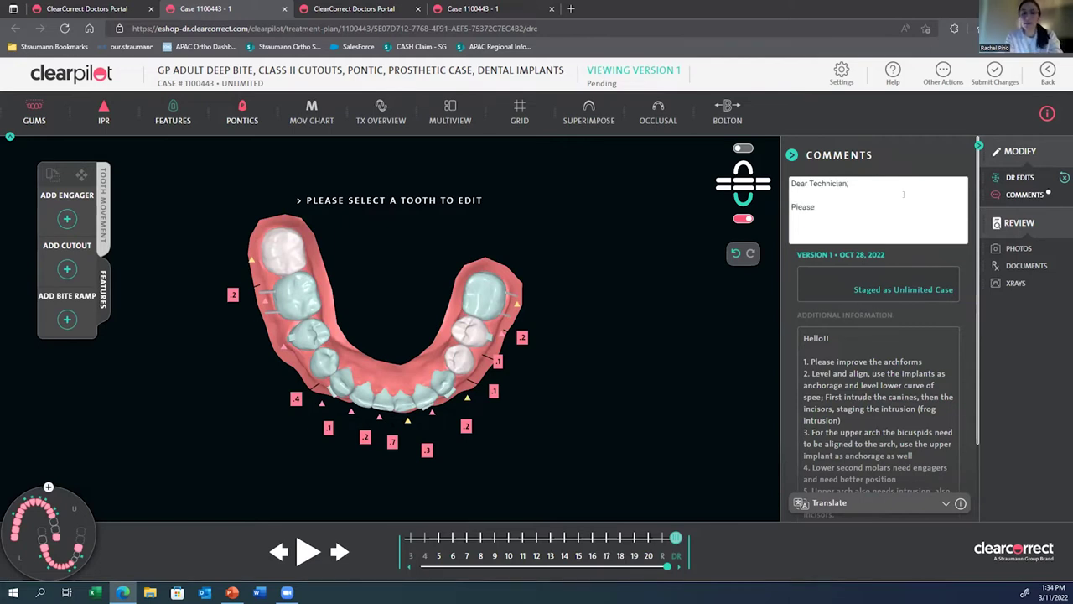
pyautogui.write(' correct f')
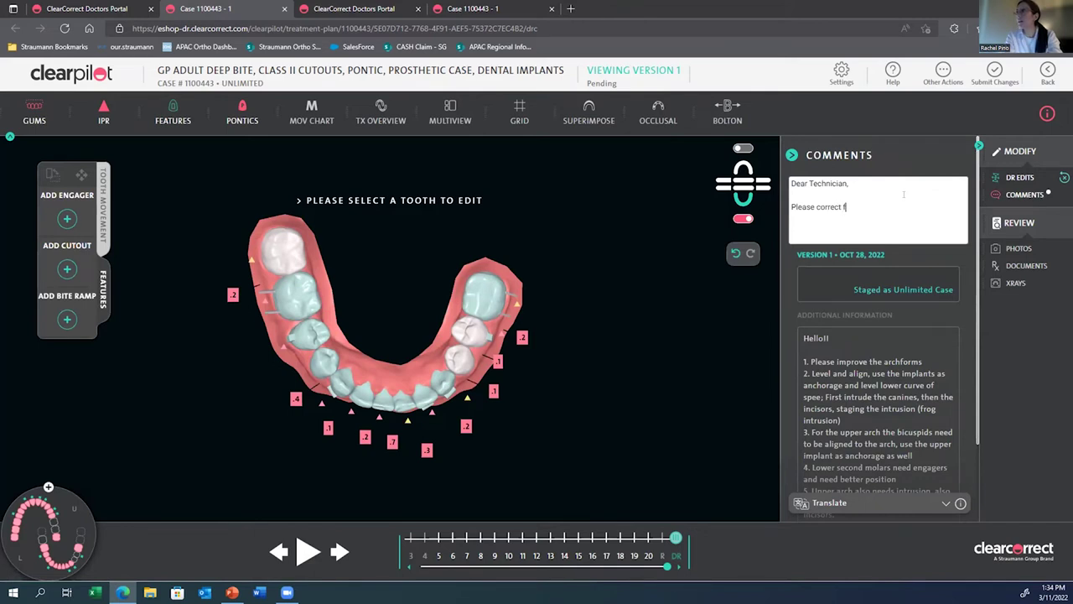
pyautogui.write('inal position to Class I m')
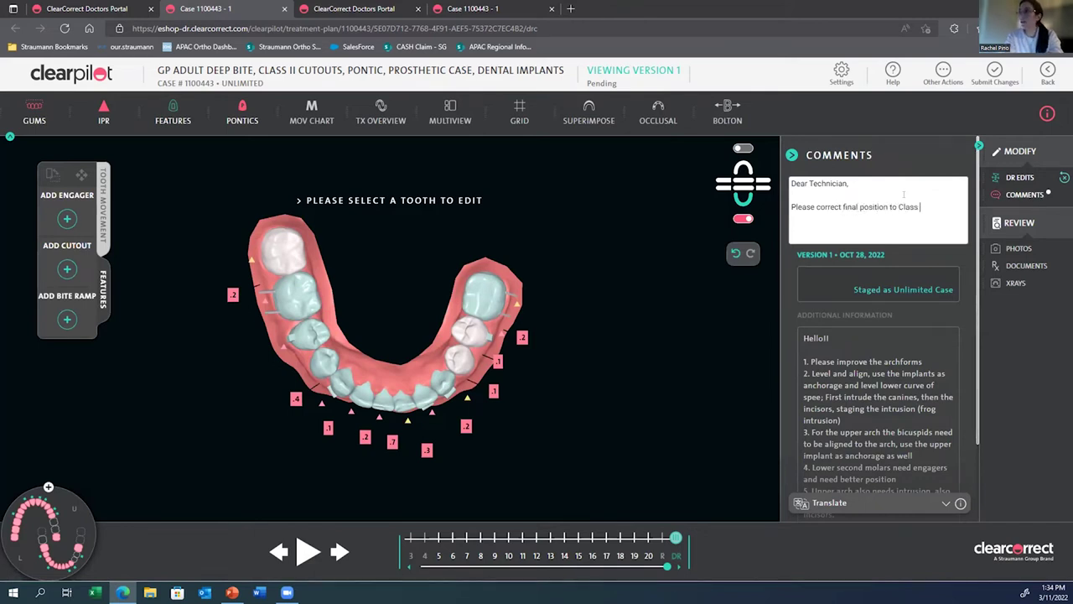
pyautogui.write('olar and canine relationship')
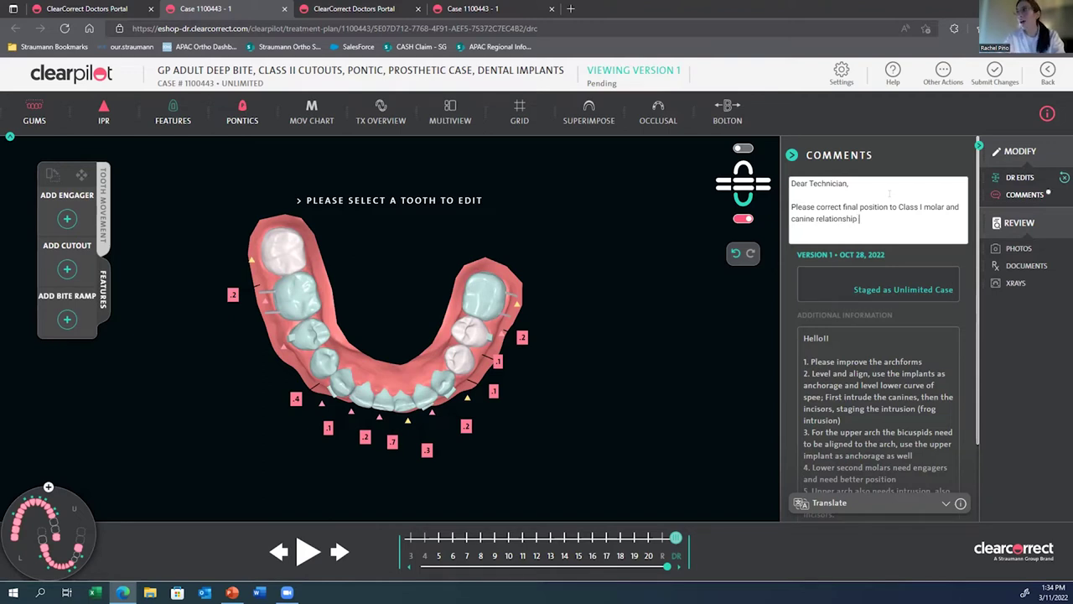
pyautogui.write('via sequential upper arch distalization.')
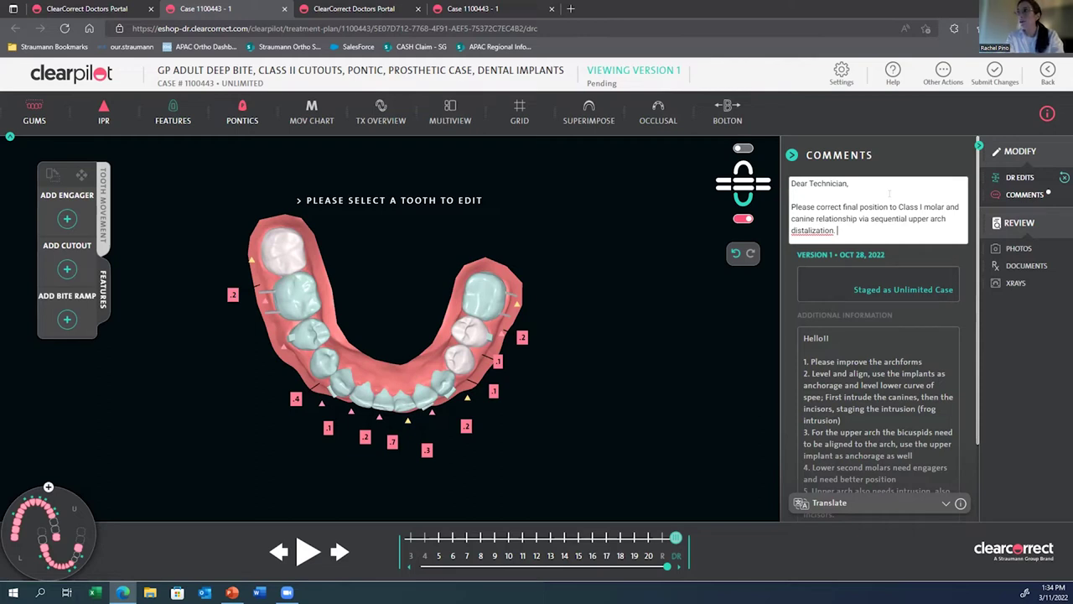
# Step: Continue the comment with "Cutouts have been added via 3D controls." and leave a blank line after it
pyautogui.write('Cutouts have been added via 3D controls.')
pyautogui.press('Return')
pyautogui.press('Return')
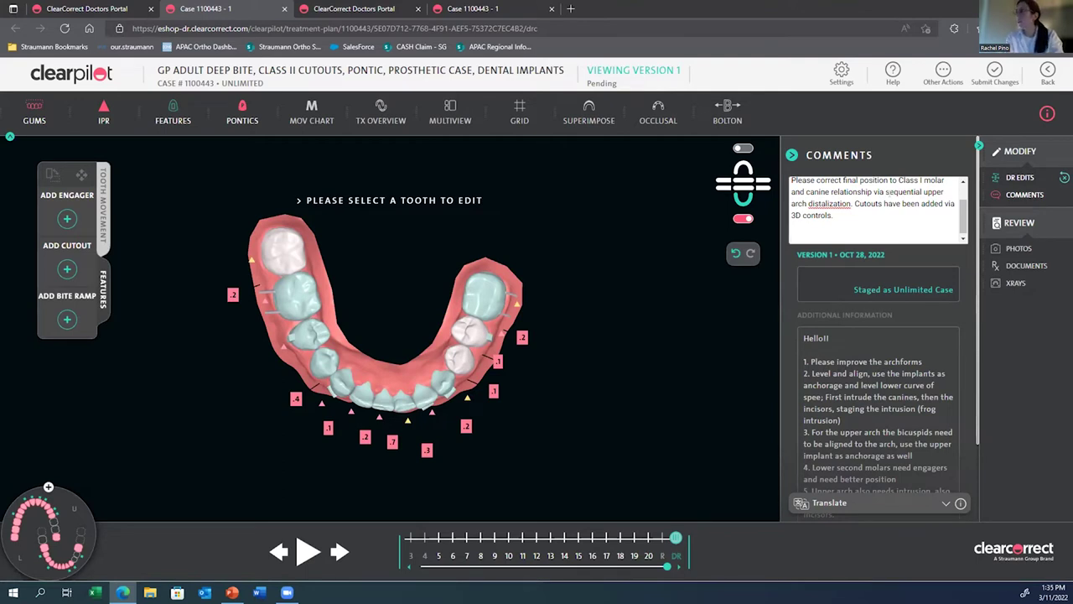
# Step: Add the engager instruction to the comment: "Upper arch to have engagers on 16, 17, 26, 27 in 4mm size."
pyautogui.write('Upper arch top have')
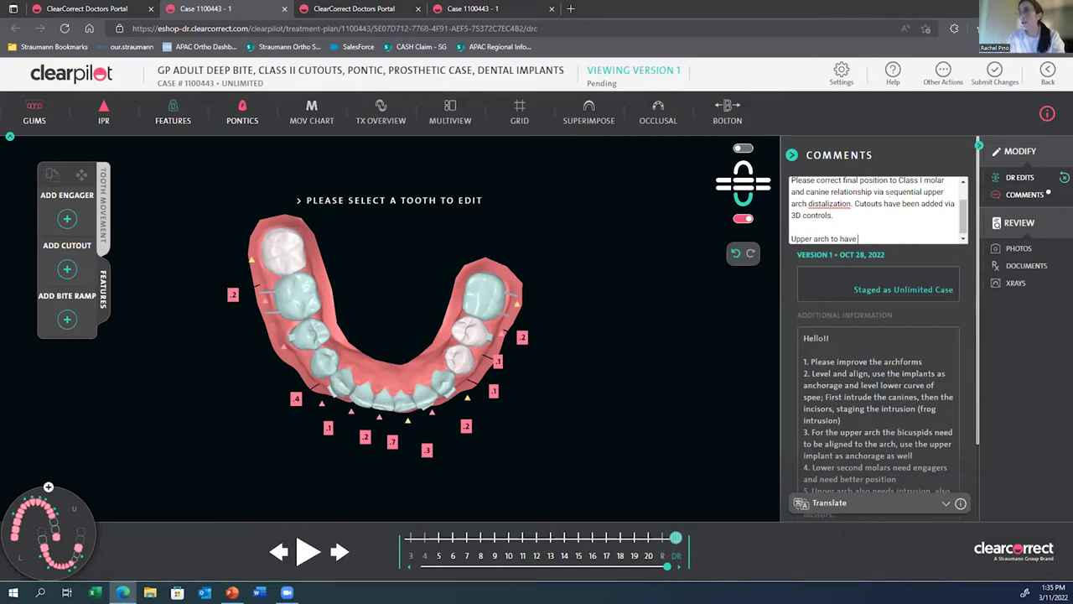
pyautogui.write('engagers on 16, 17, 26, 27')
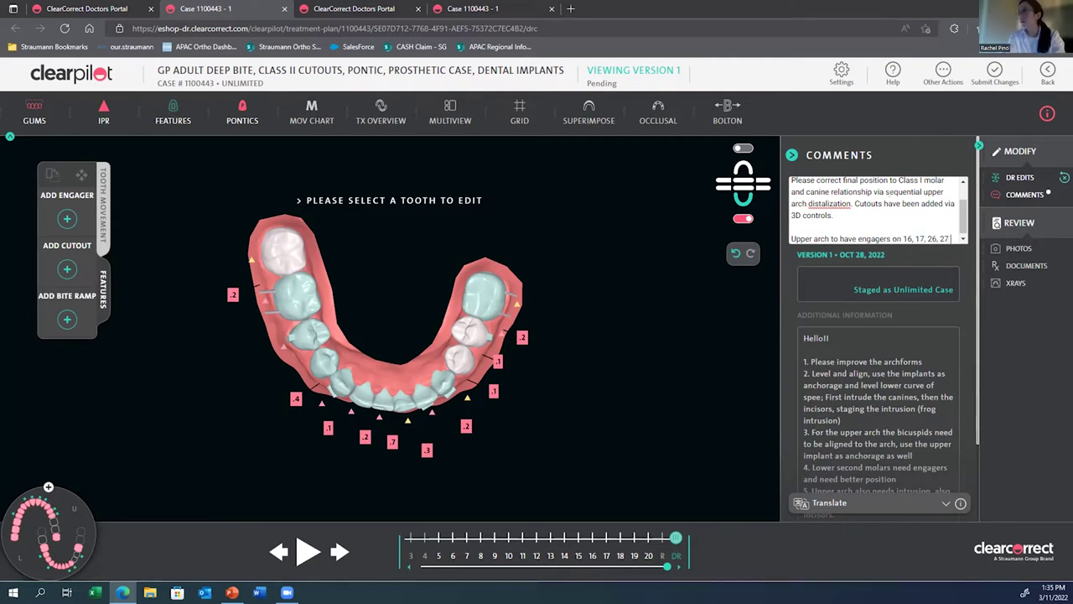
pyautogui.write(' in 4mm size.')
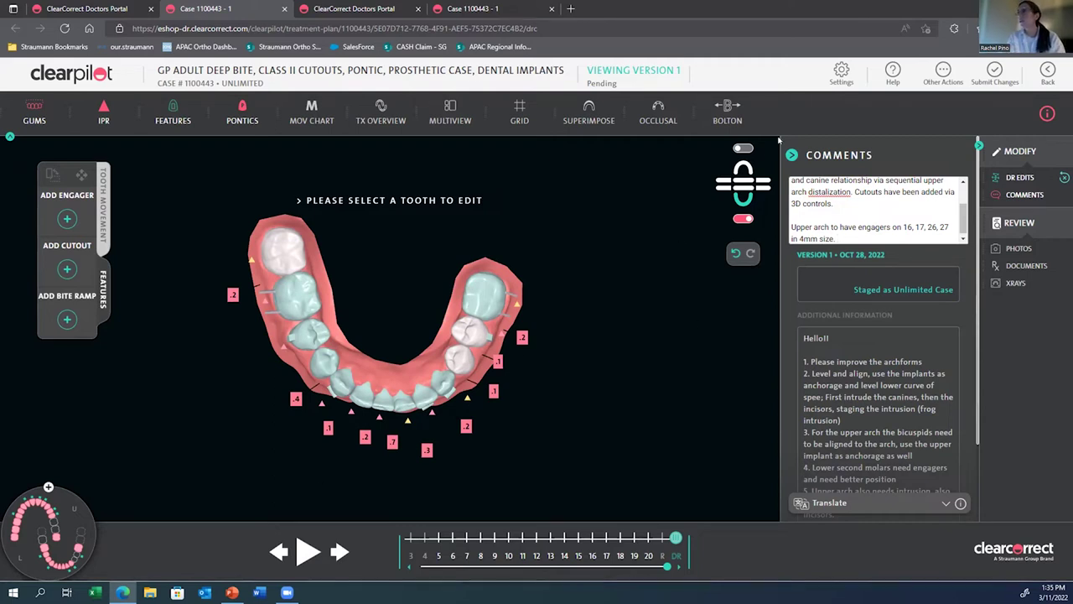
# Step: Compare the bite at stage R with the doctor-edited stage, viewing both arches from the front and sides
pyautogui.click(738, 183)
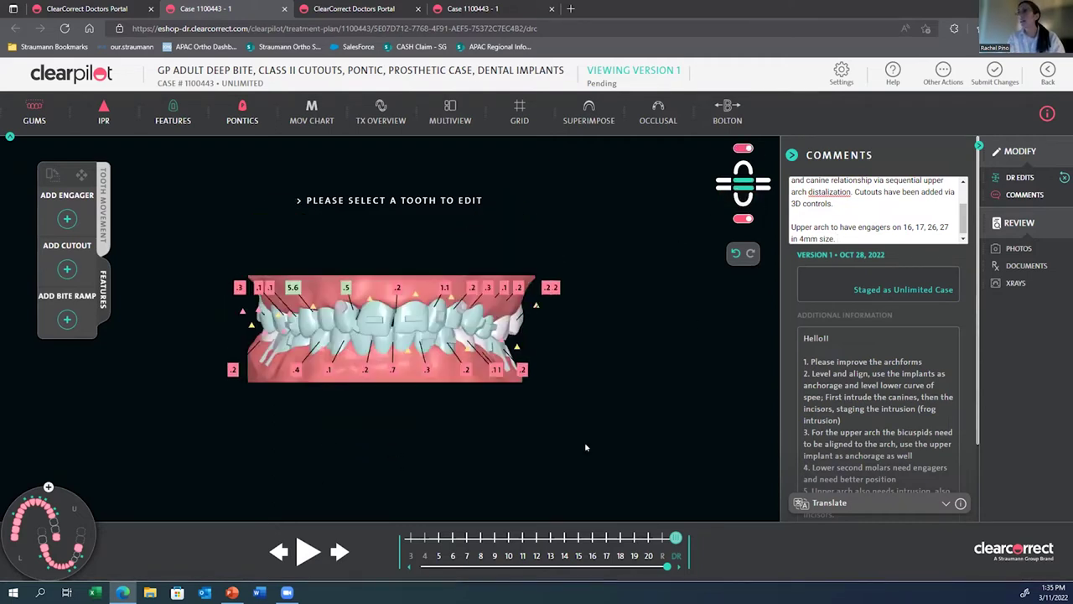
pyautogui.click(664, 541)
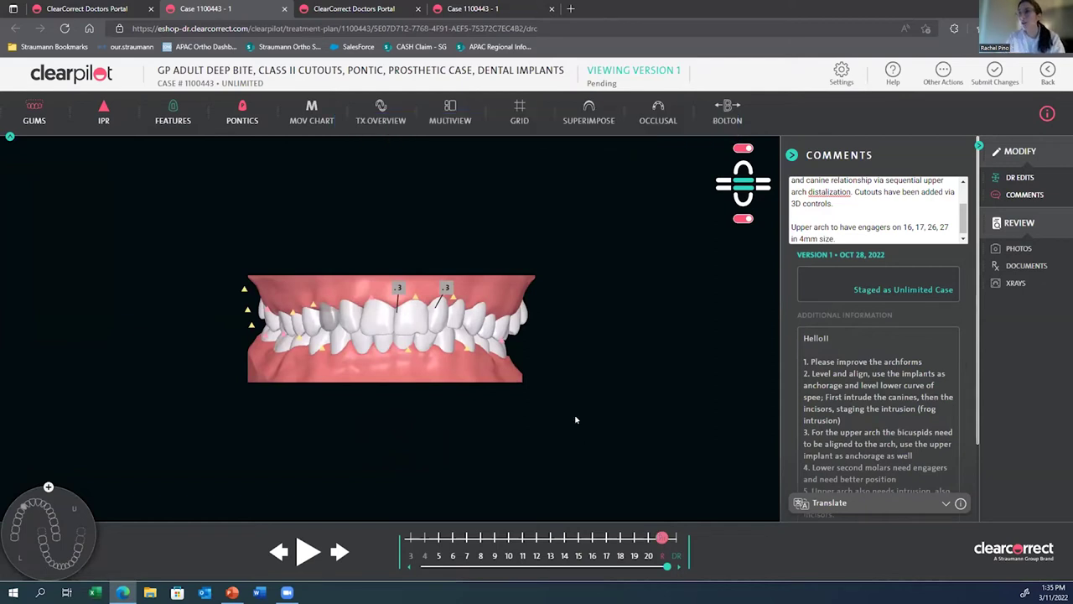
pyautogui.moveTo(505, 397); pyautogui.dragTo(298, 365)
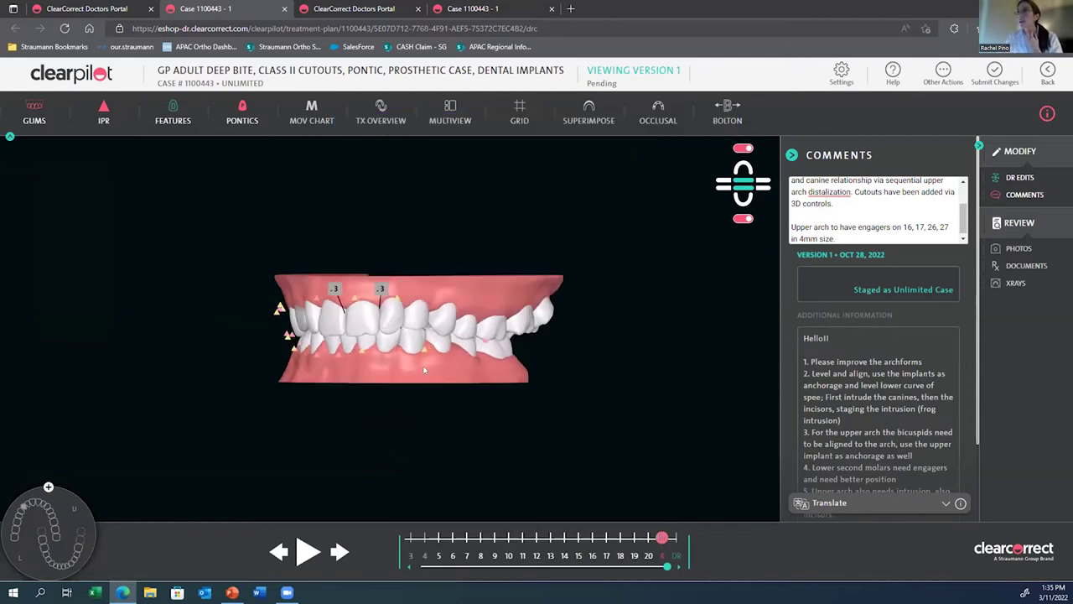
pyautogui.moveTo(354, 313); pyautogui.dragTo(360, 369)
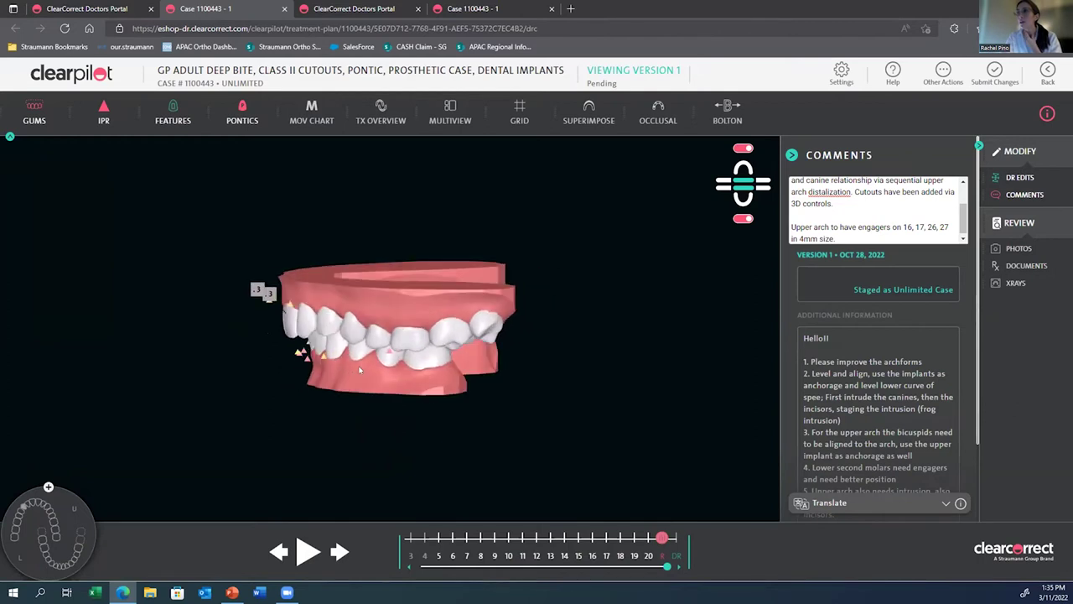
pyautogui.click(677, 539)
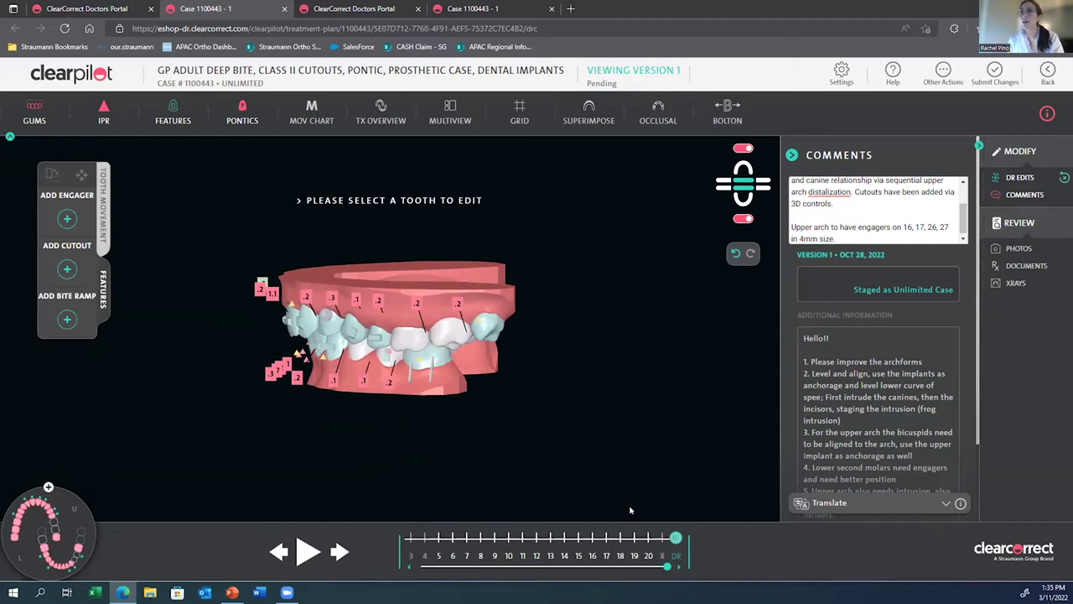
pyautogui.moveTo(415, 379); pyautogui.dragTo(584, 388)
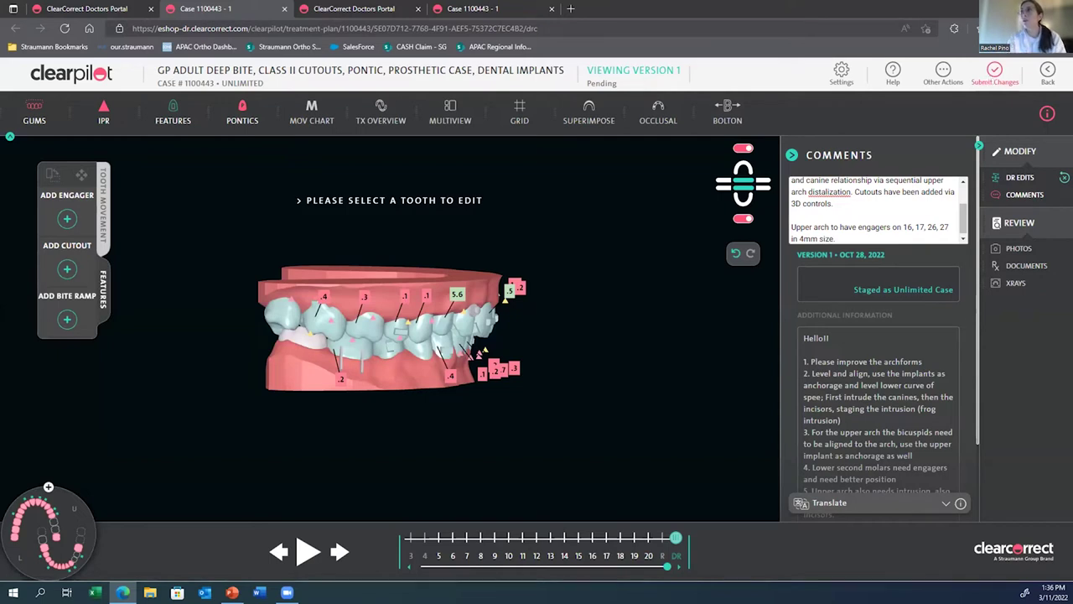
# Step: Superimpose the initial tooth positions and examine upper arch movement from the start through stage R and the doctor-edited stage
pyautogui.click(580, 130)
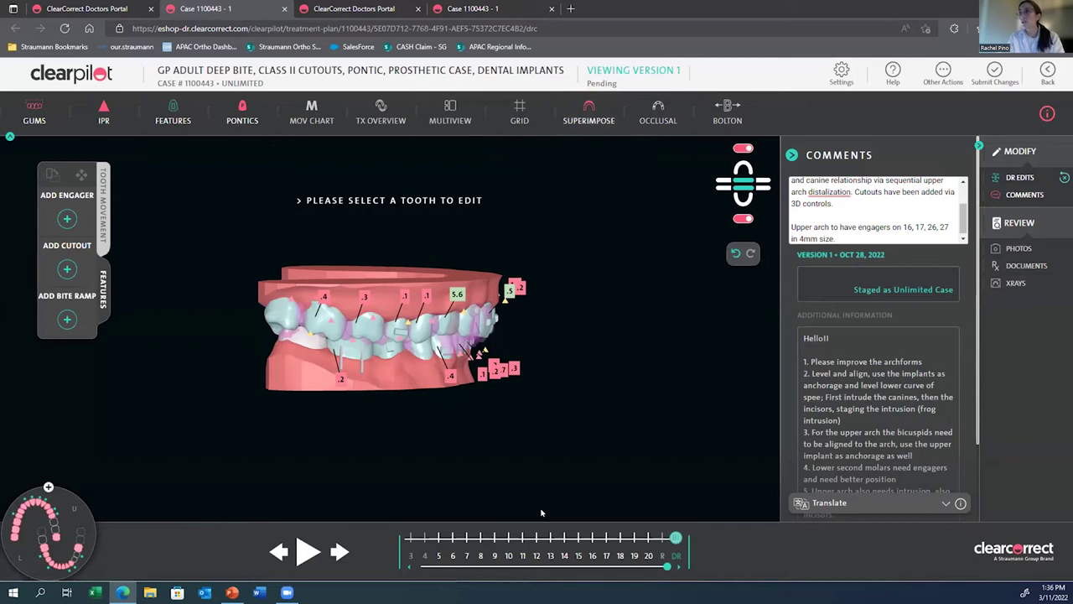
pyautogui.click(742, 167)
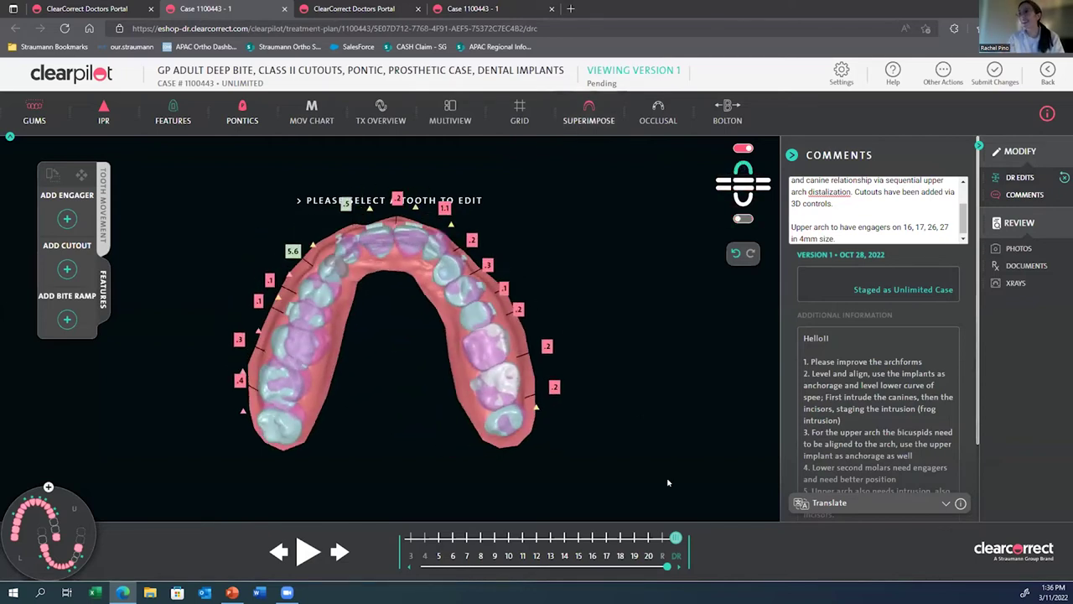
pyautogui.click(660, 536)
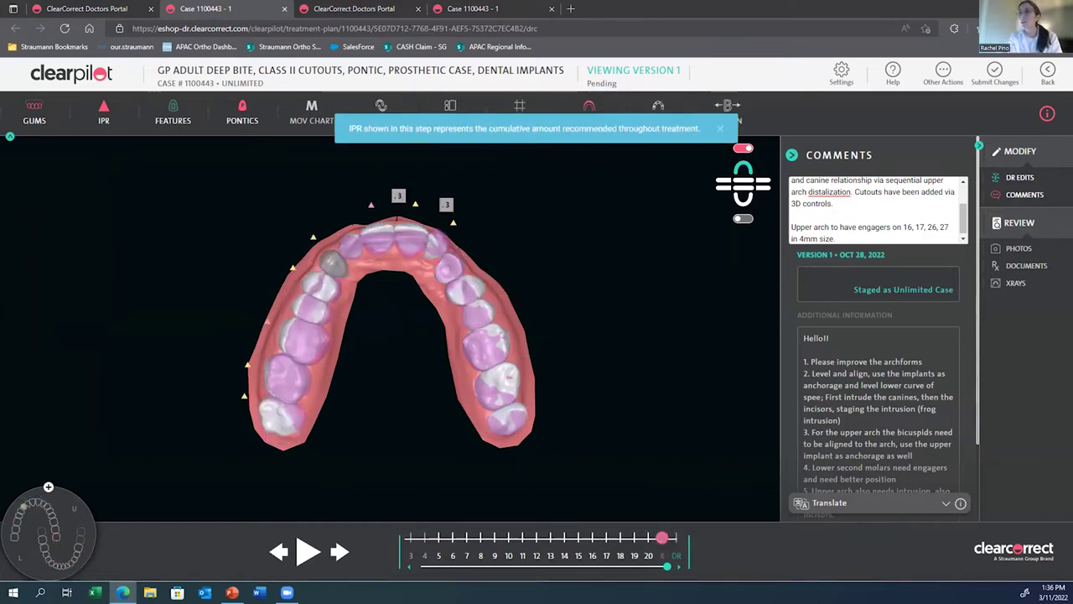
pyautogui.click(427, 535)
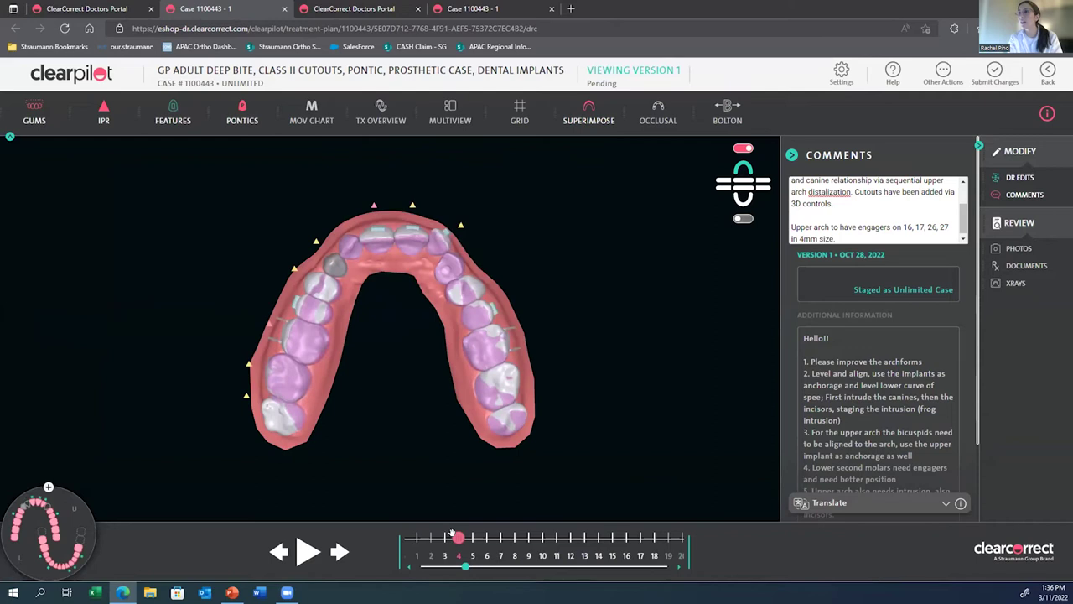
pyautogui.click(412, 536)
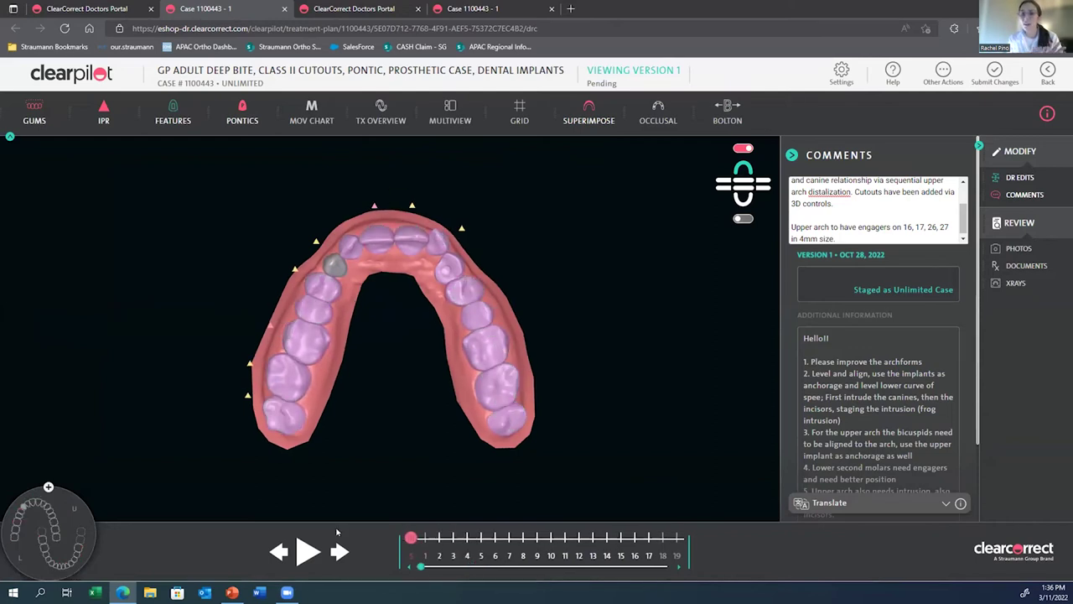
pyautogui.moveTo(411, 537); pyautogui.dragTo(671, 517)
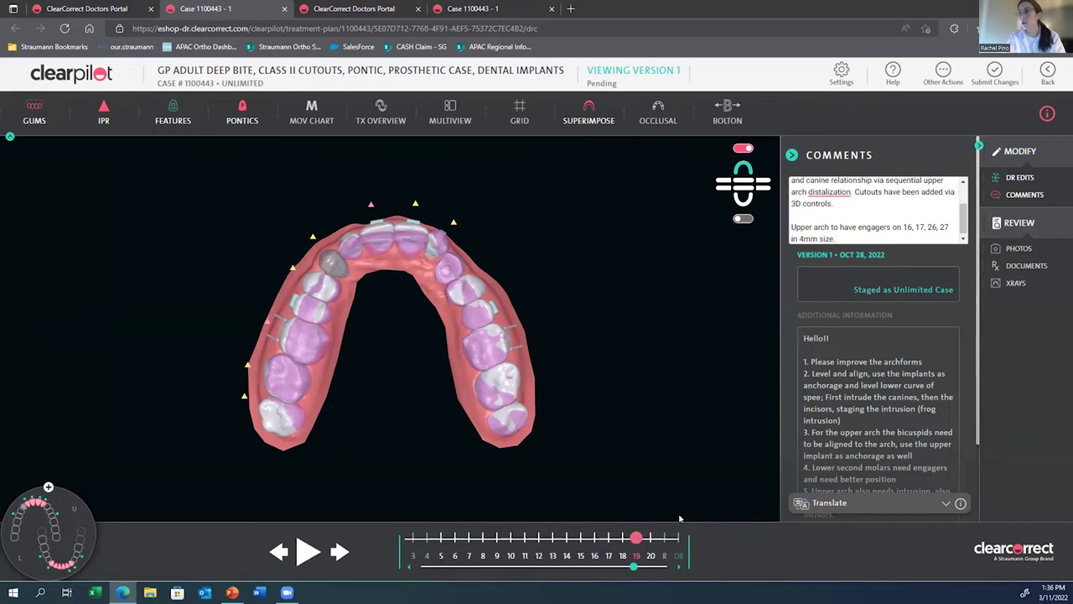
pyautogui.click(673, 537)
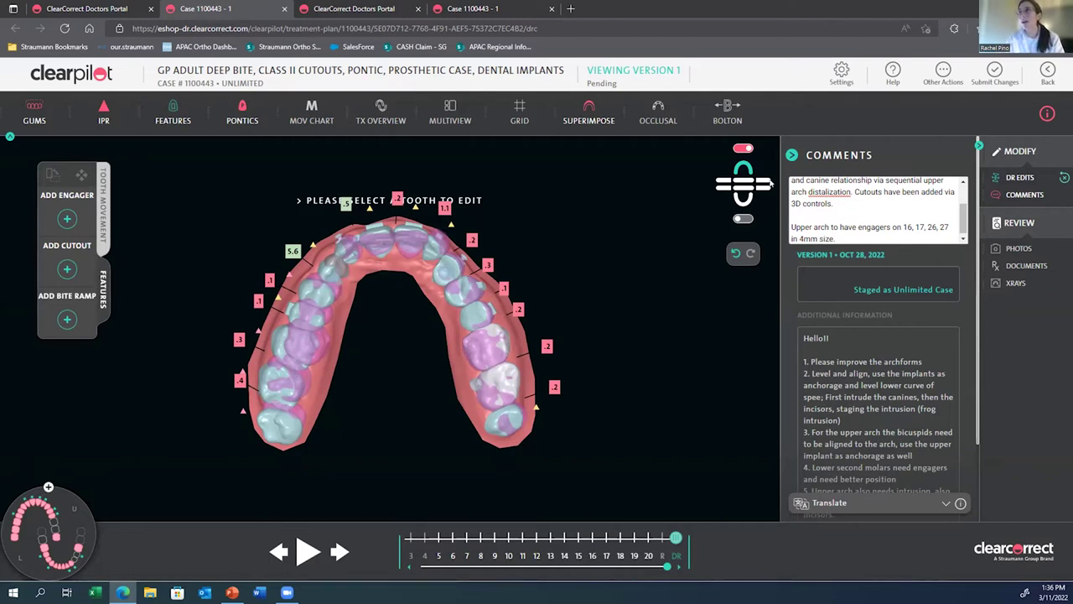
pyautogui.click(592, 109)
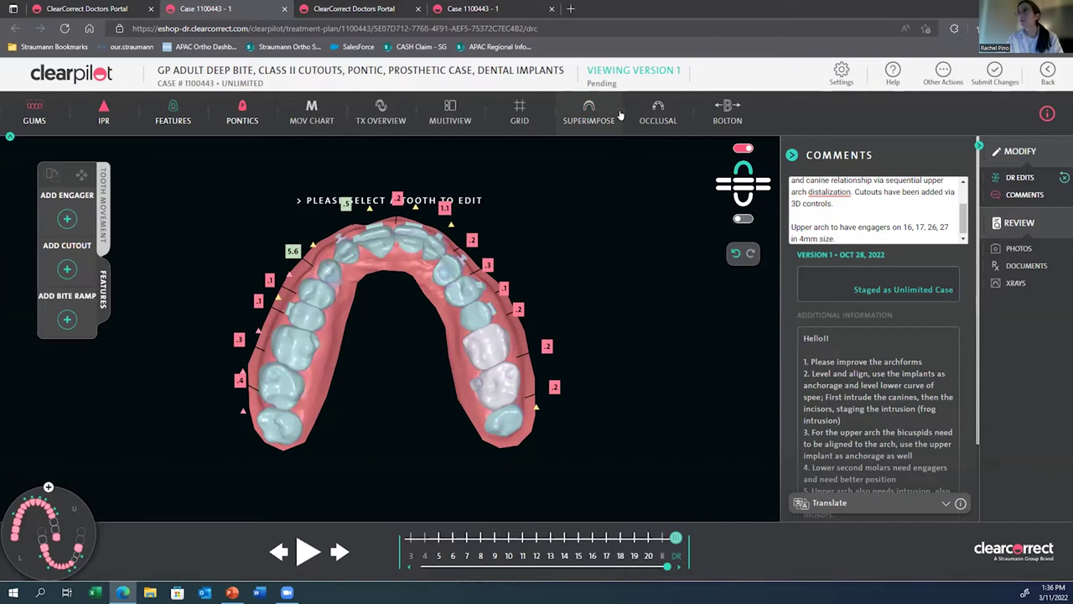
# Step: Display the occlusal contacts and examine them on the upper arch at stage R
pyautogui.click(652, 117)
pyautogui.click(665, 538)
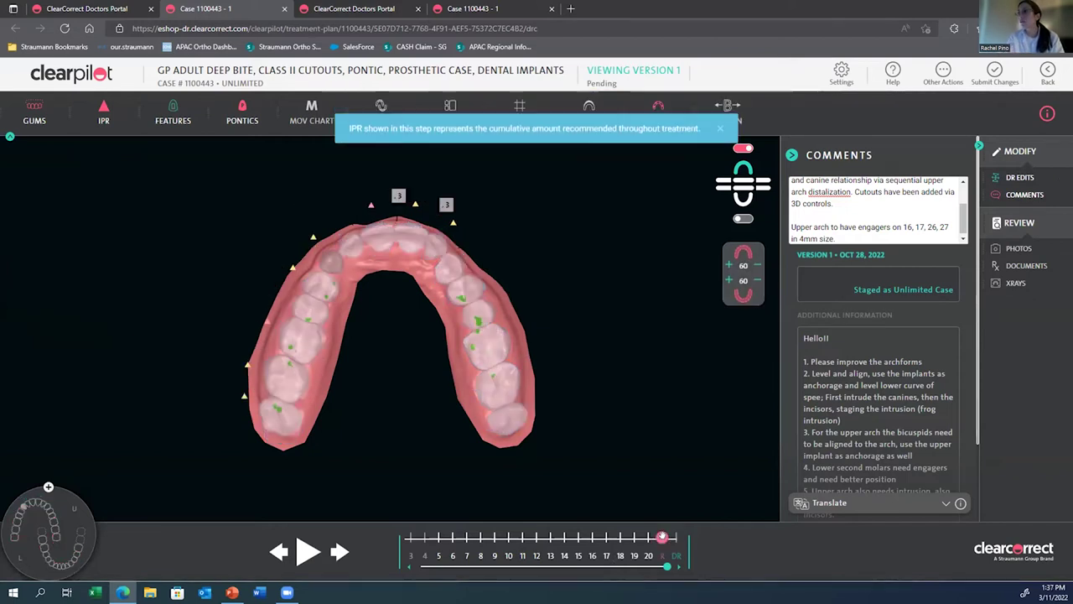
pyautogui.click(742, 217)
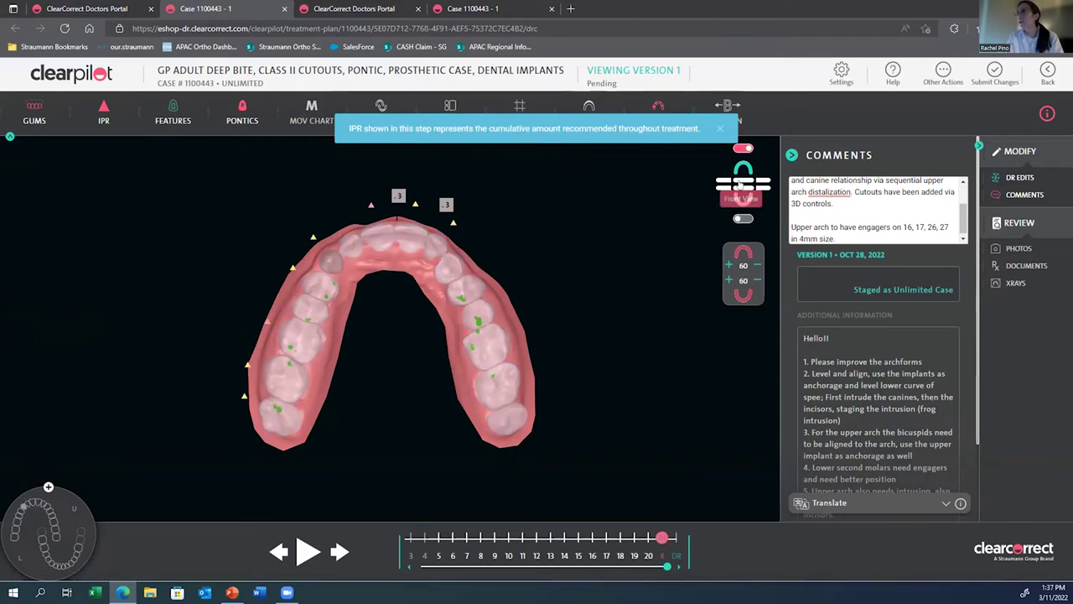
# Step: Examine the occlusal contacts on the lower arch at stage R, and return to the front view of both arches
pyautogui.moveTo(350, 382); pyautogui.dragTo(479, 338)
pyautogui.click(743, 218)
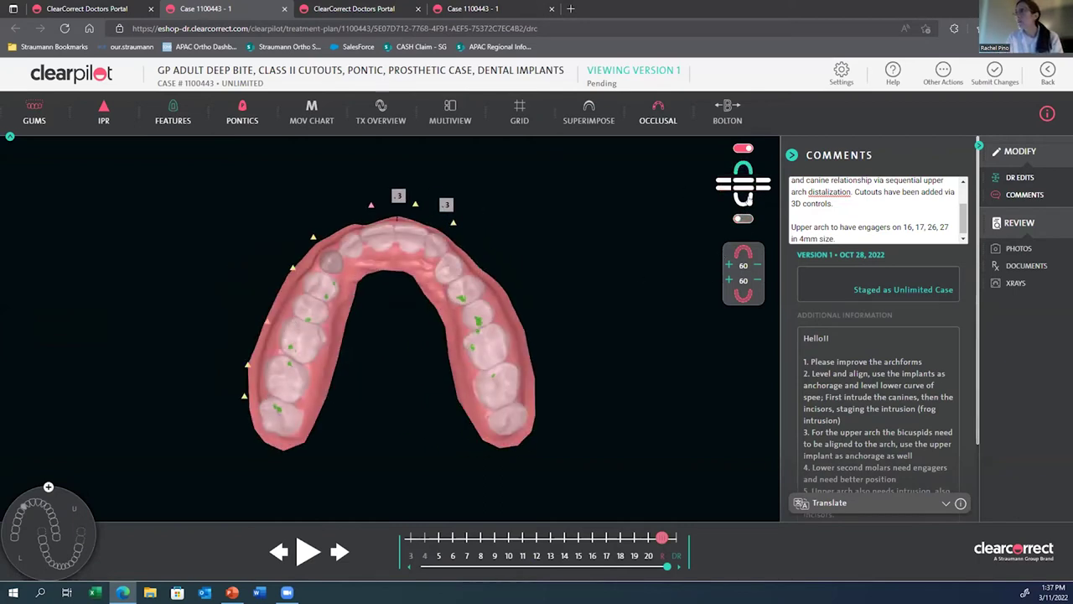
pyautogui.click(746, 198)
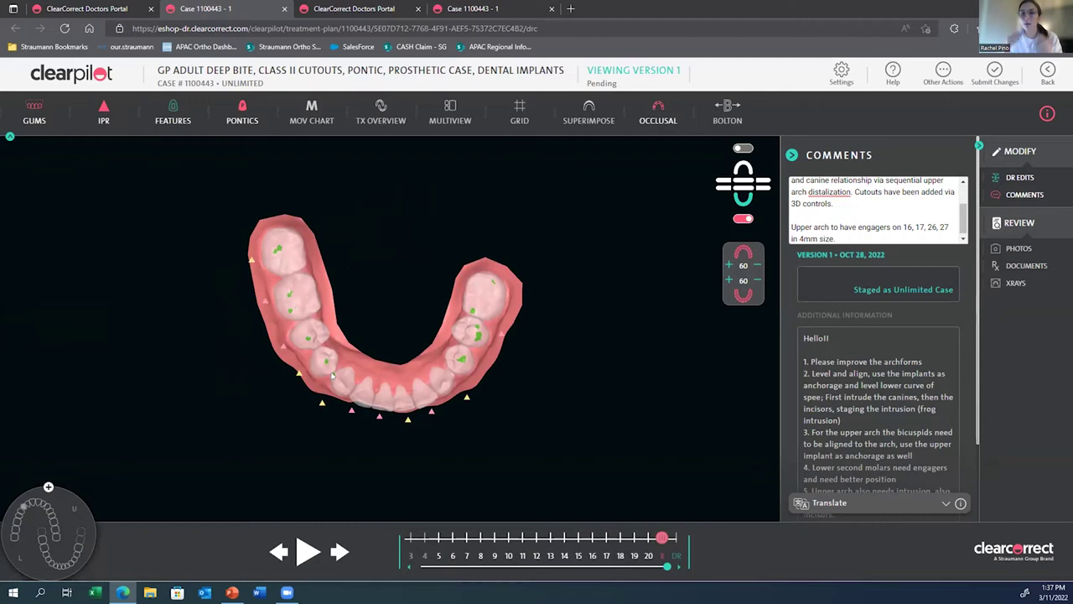
pyautogui.click(743, 183)
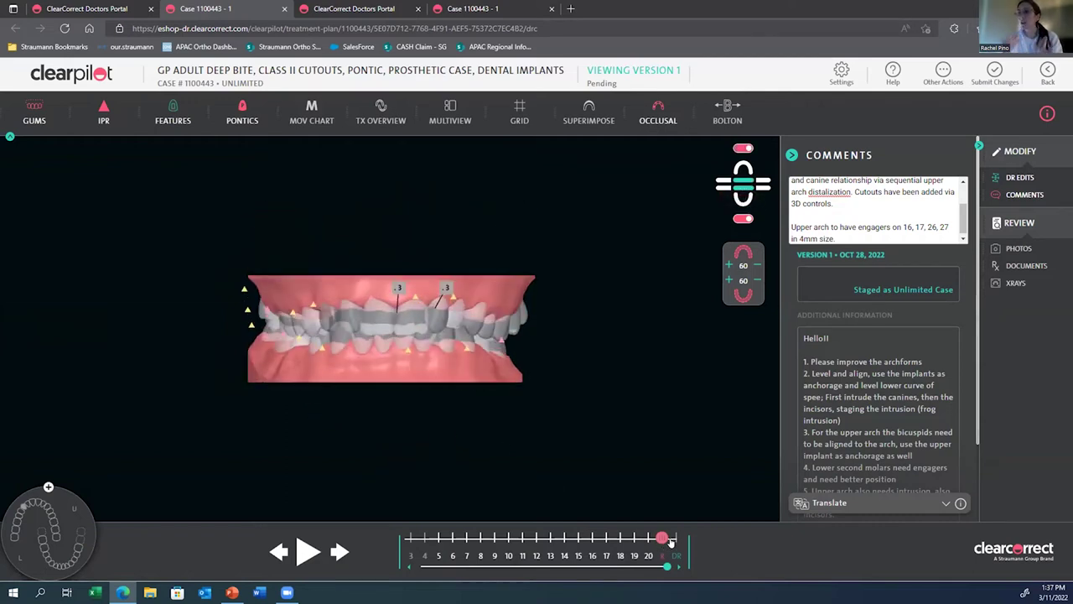
# Step: Switch to the doctor-edited stage and examine the occlusal contacts on the lower arch and the upper arch
pyautogui.moveTo(671, 542); pyautogui.dragTo(675, 538)
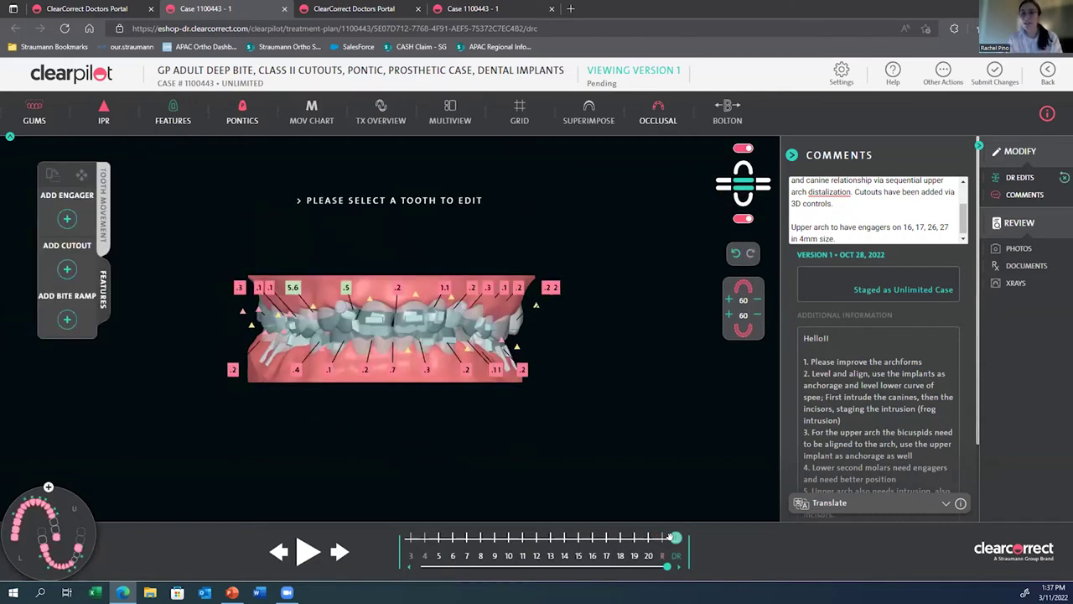
pyautogui.click(747, 194)
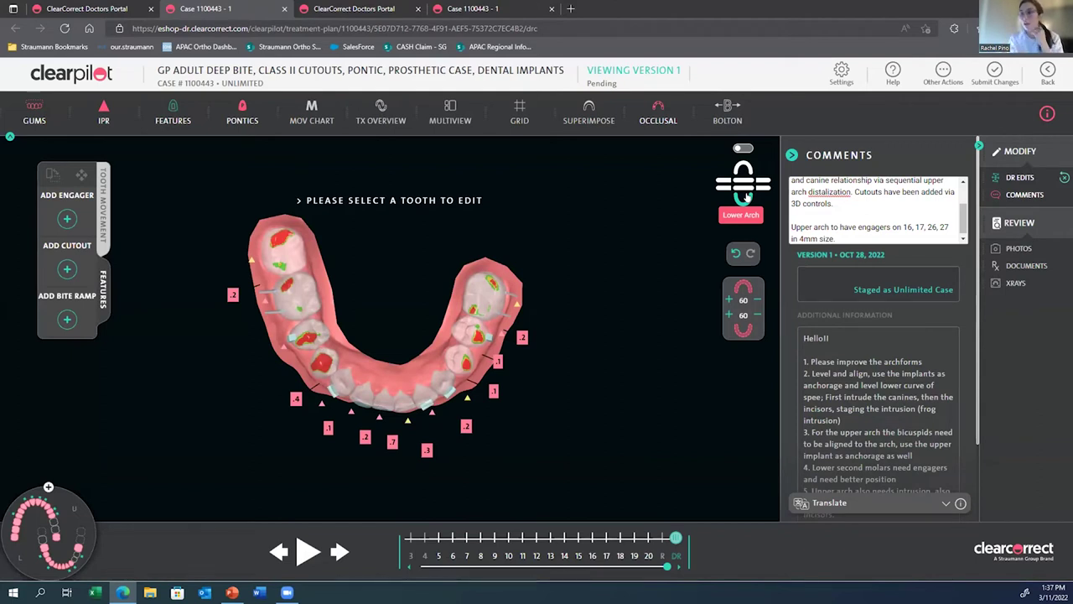
pyautogui.click(746, 169)
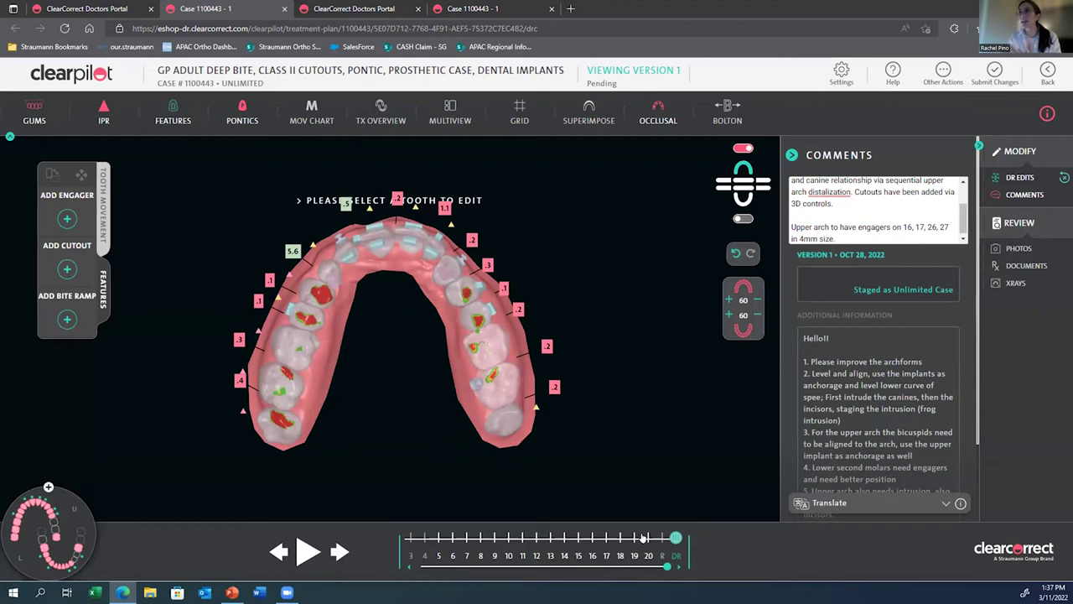
# Step: Adjust the positions of two upper right teeth in the doctor-edited stage using their 3D movement handles
pyautogui.moveTo(378, 258); pyautogui.dragTo(354, 284)
pyautogui.click(354, 283)
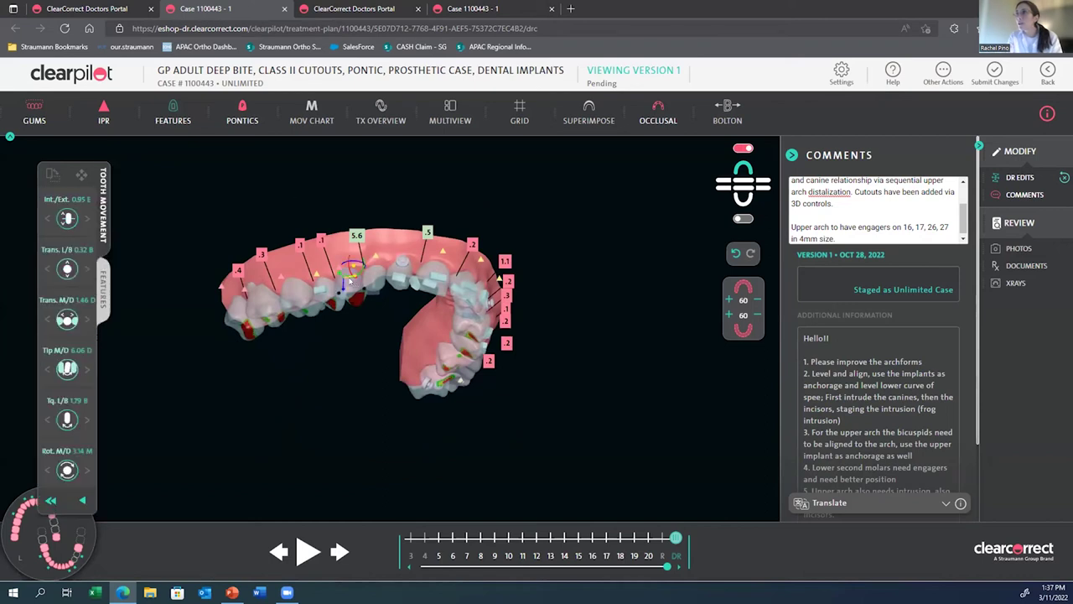
pyautogui.click(344, 286)
pyautogui.click(342, 287)
pyautogui.moveTo(345, 283); pyautogui.dragTo(317, 313)
pyautogui.click(308, 308)
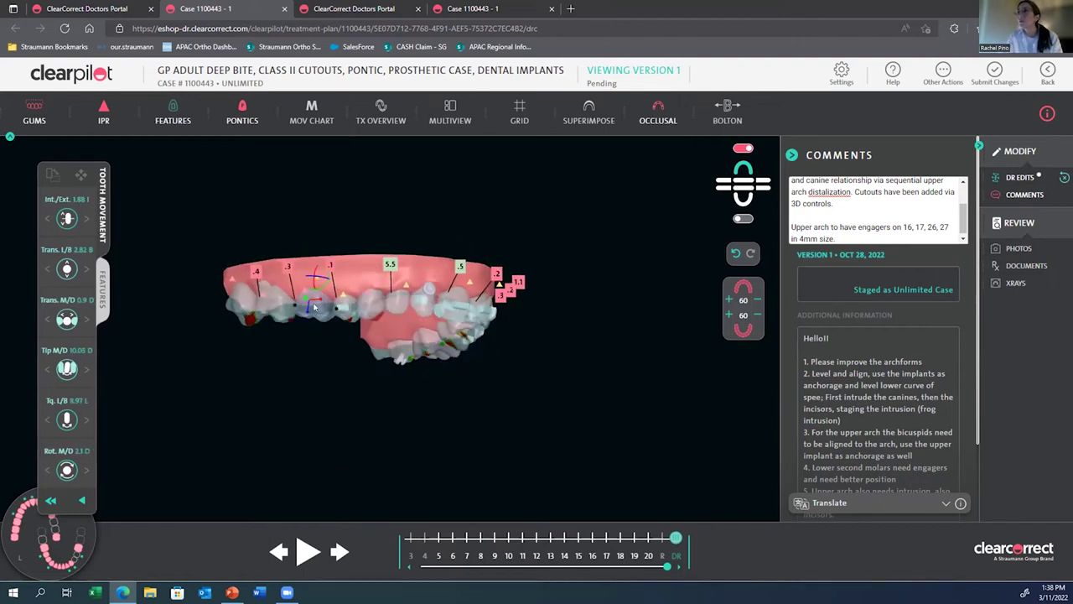
pyautogui.moveTo(308, 308); pyautogui.dragTo(308, 308)
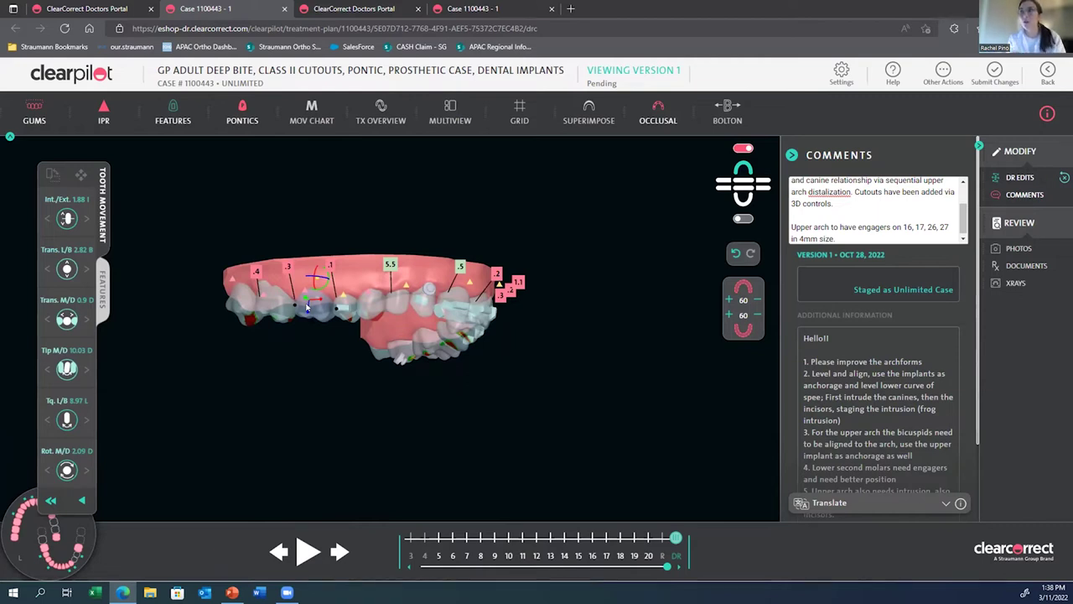
# Step: Show both arches from the front at stage R and hide the occlusal contacts
pyautogui.click(749, 182)
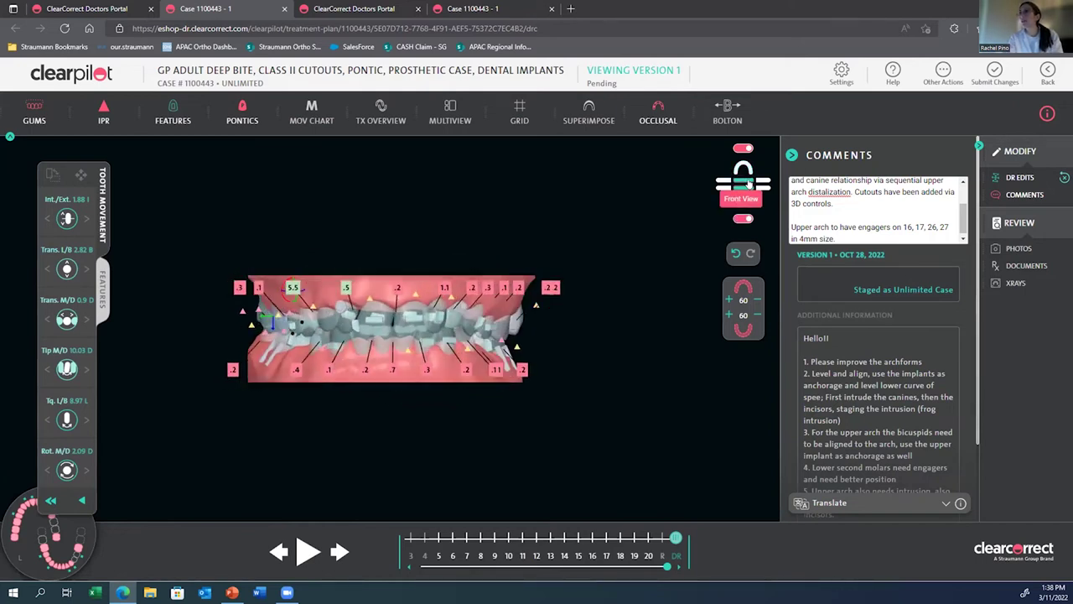
pyautogui.click(662, 537)
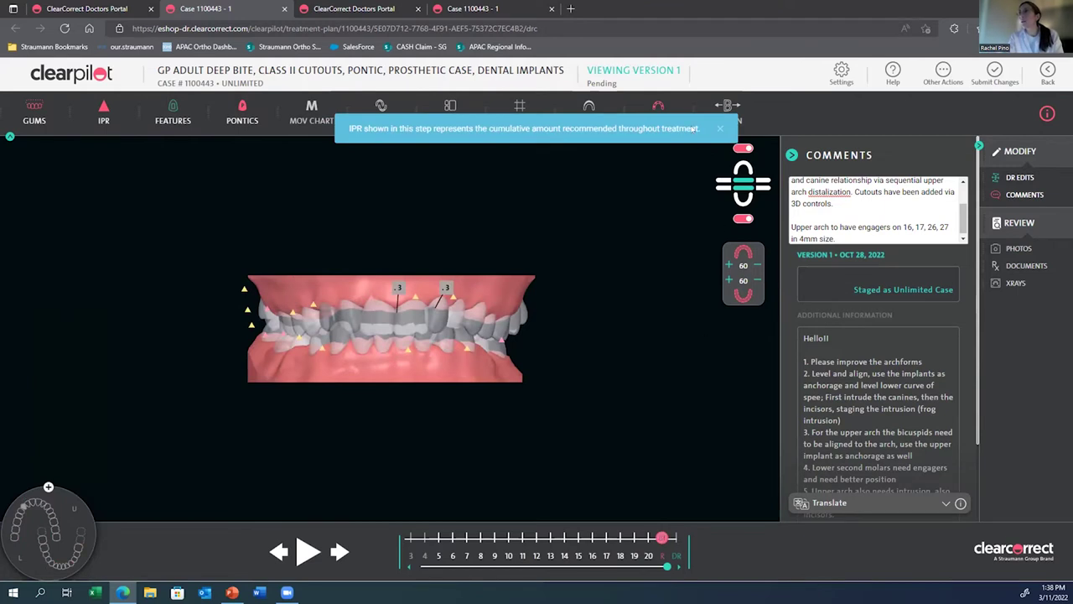
pyautogui.click(660, 102)
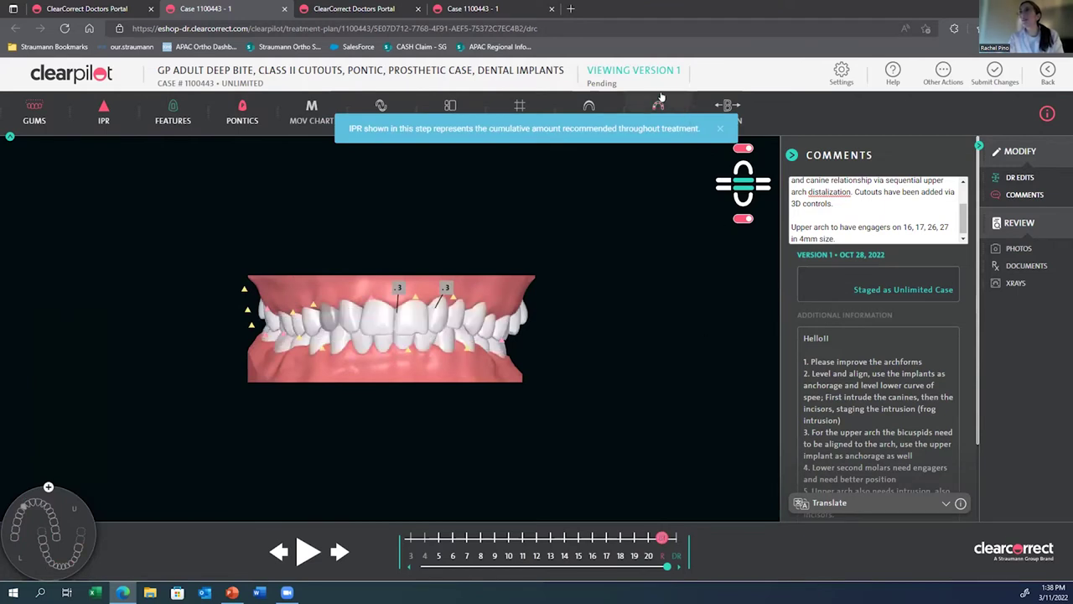
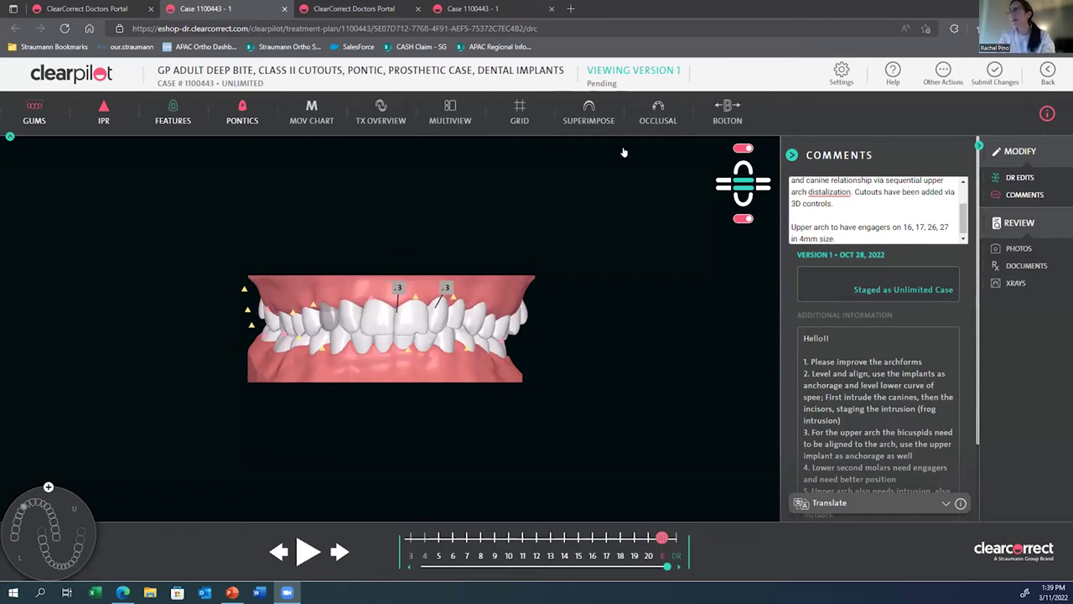
# Step: Show only the upper arch, and review the case documents, patient photos and treatment comments
pyautogui.click(742, 167)
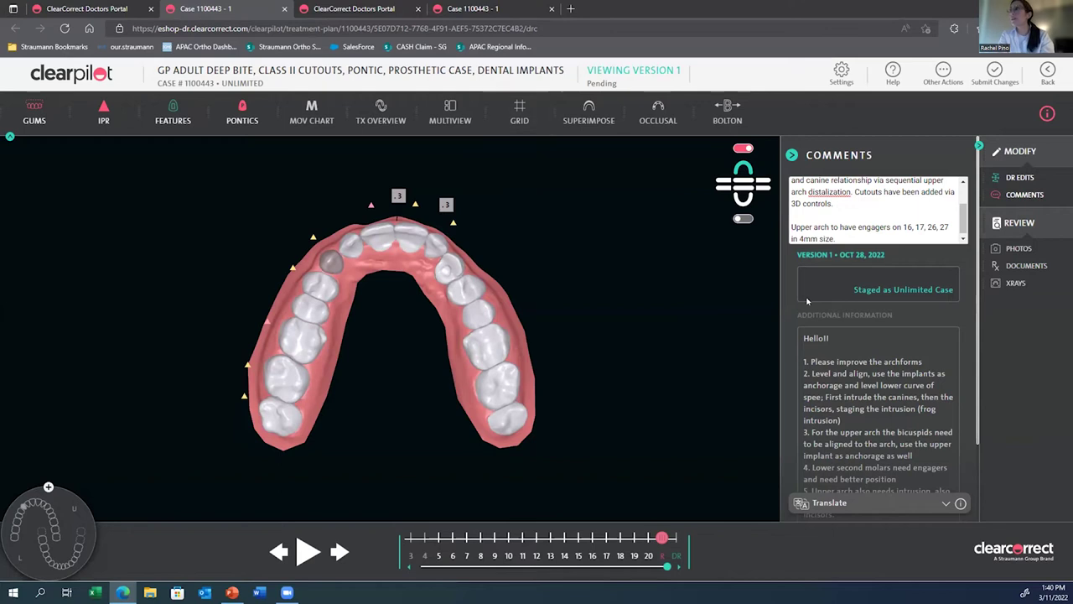
pyautogui.click(1009, 270)
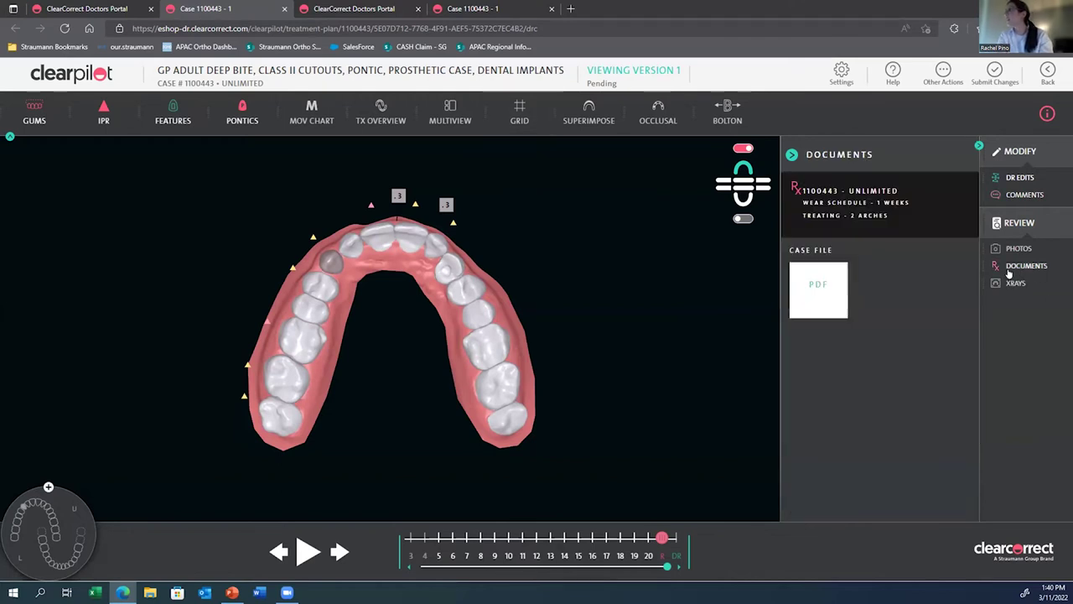
pyautogui.click(1007, 248)
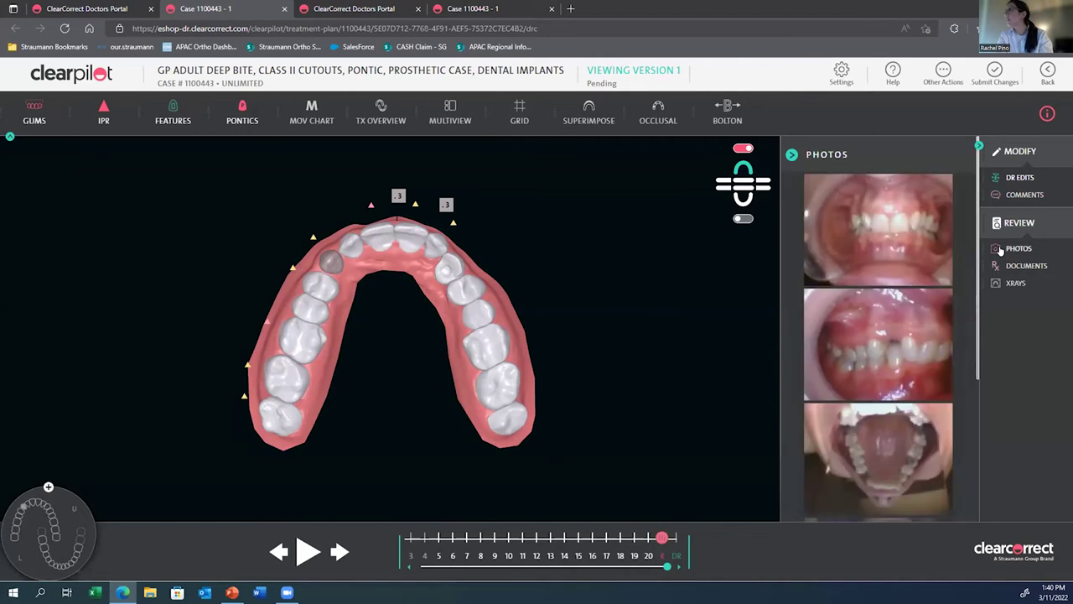
pyautogui.click(1007, 195)
pyautogui.scroll(-1, 895, 494)
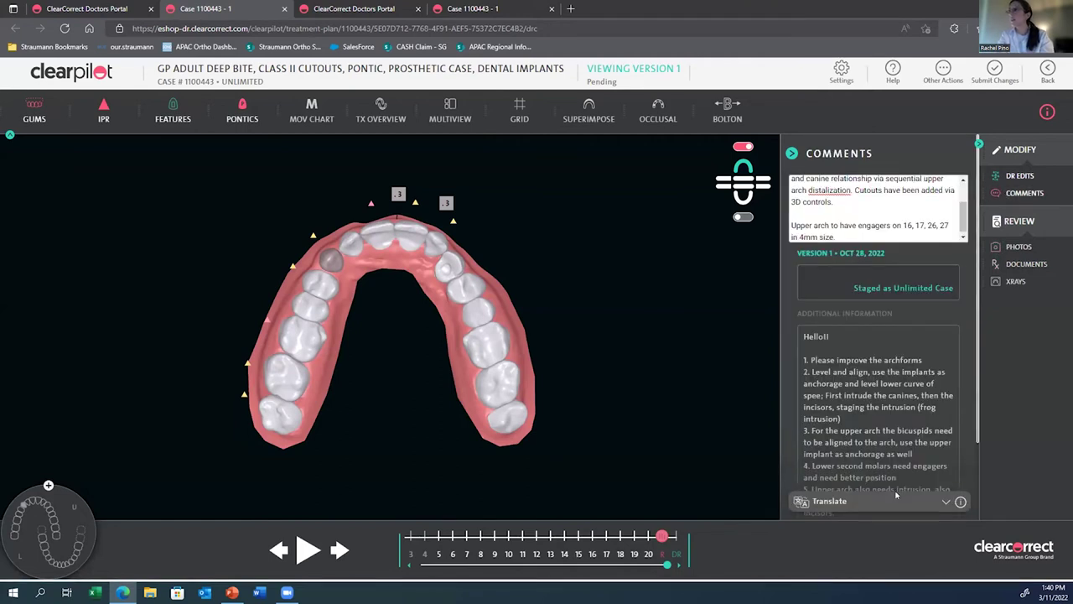
pyautogui.scroll(1, 896, 495)
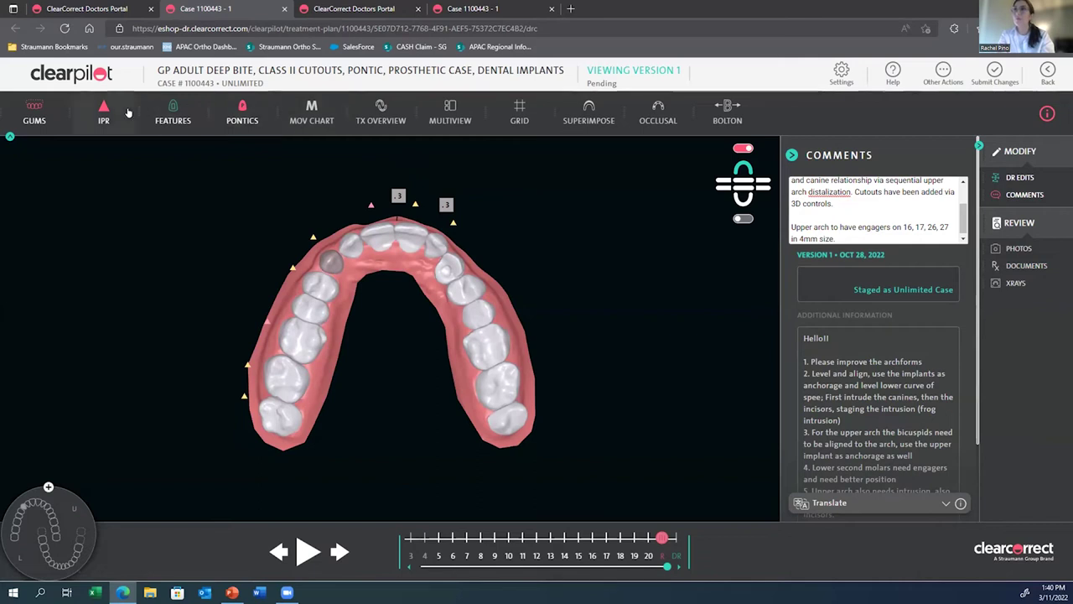
# Step: Toggle the pontic display off and on, and inspect the upper arch pontic from the side
pyautogui.click(241, 108)
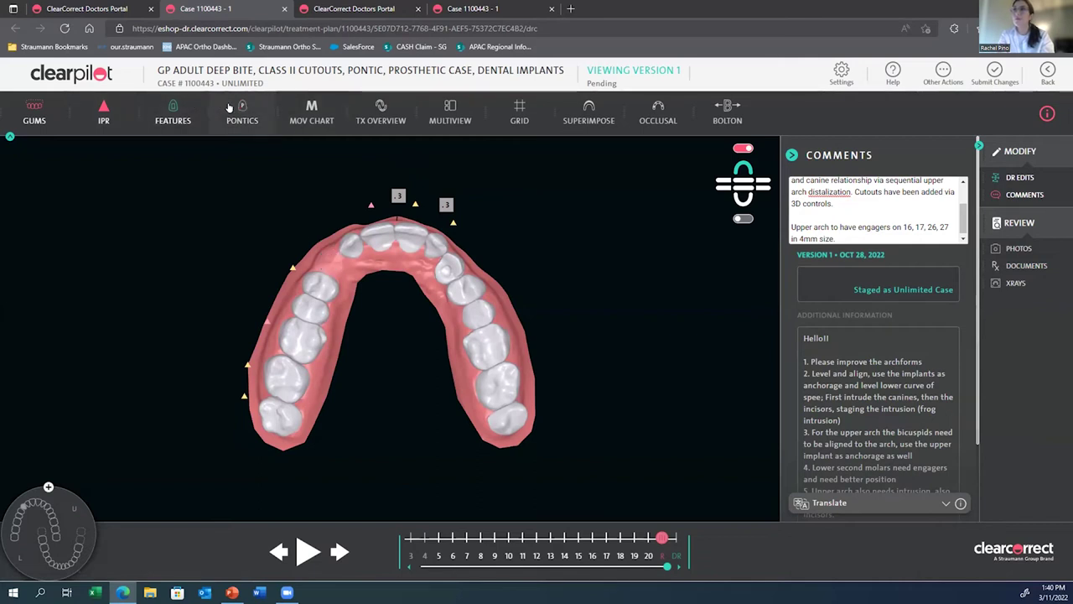
pyautogui.click(242, 112)
pyautogui.moveTo(363, 245); pyautogui.dragTo(424, 338)
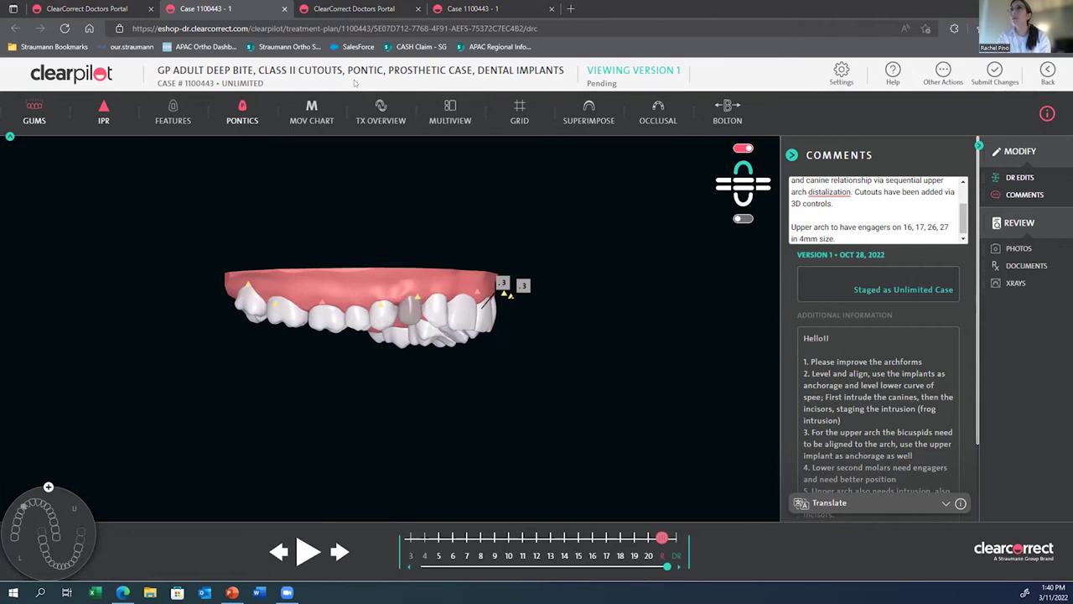
# Step: Review the case details in the ClearCorrect Doctors Portal, revisit the ClearPilot case, and open the portal's Manage Orders list
pyautogui.click(120, 5)
pyautogui.scroll(10, 309, 381)
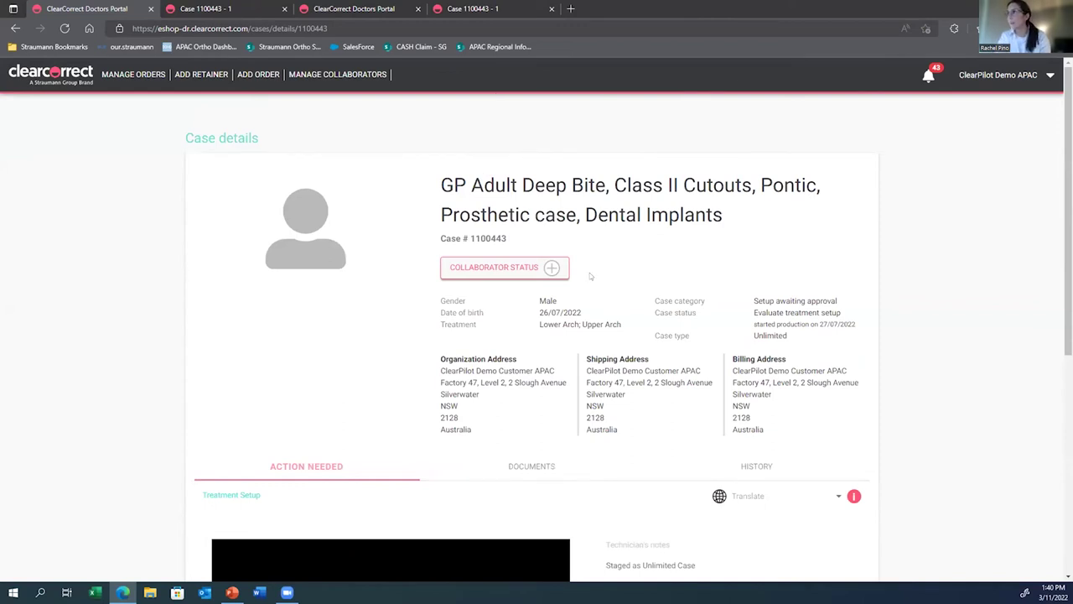
pyautogui.click(235, 9)
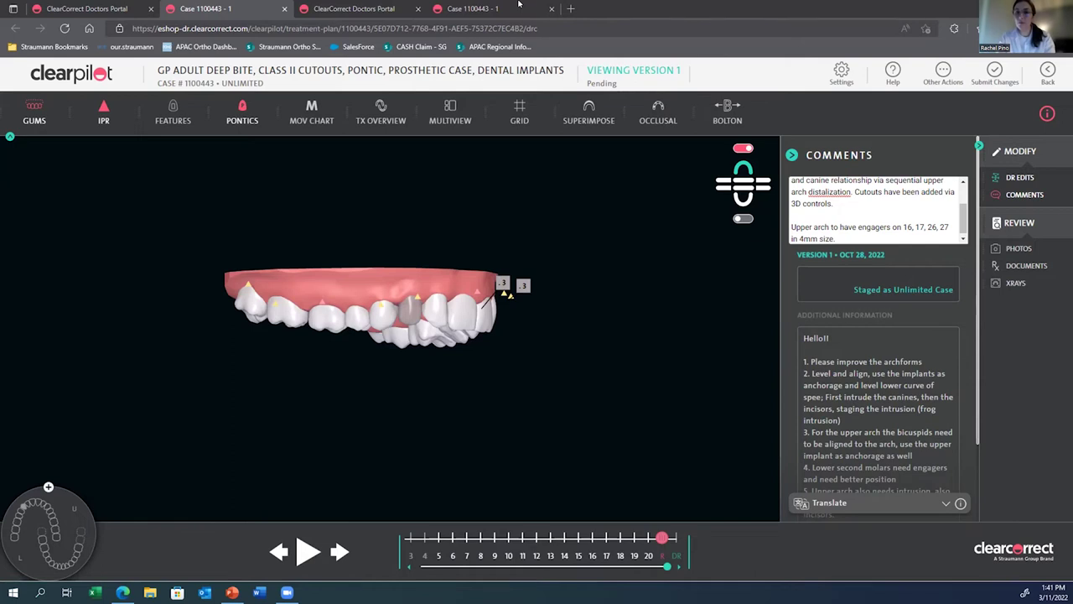
pyautogui.click(87, 8)
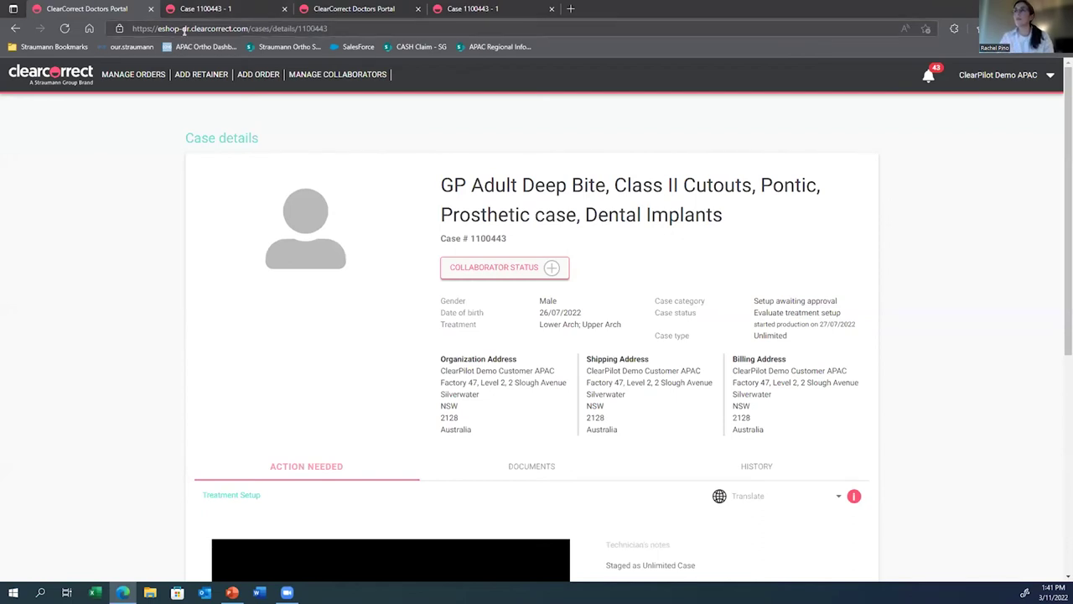
pyautogui.click(67, 74)
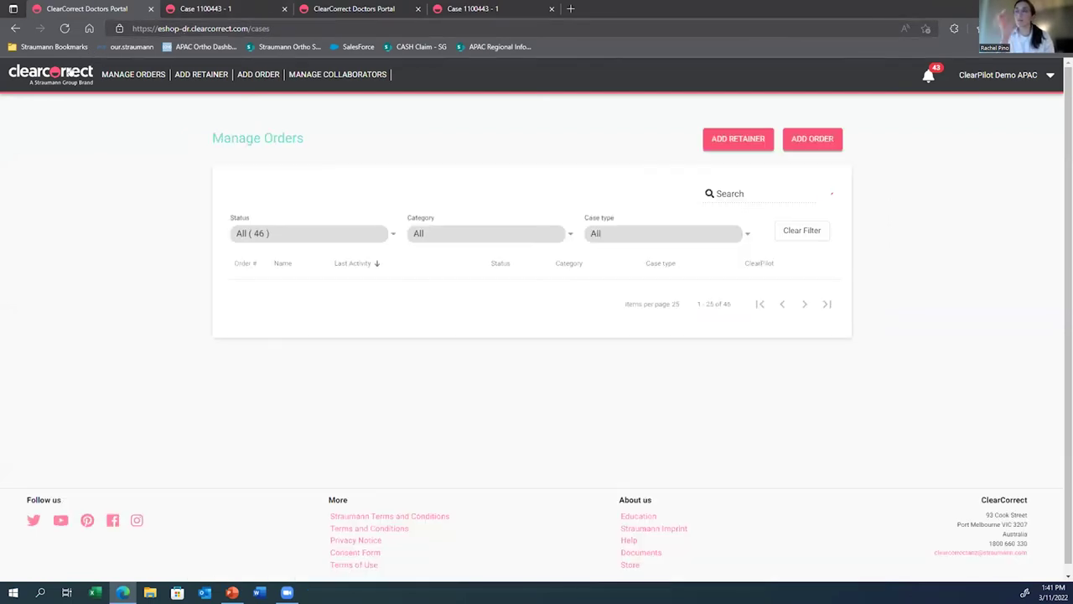
# Step: Switch to the second open ClearPilot view of the case, show stage R, and open its comments beside the lateral view
pyautogui.click(436, 8)
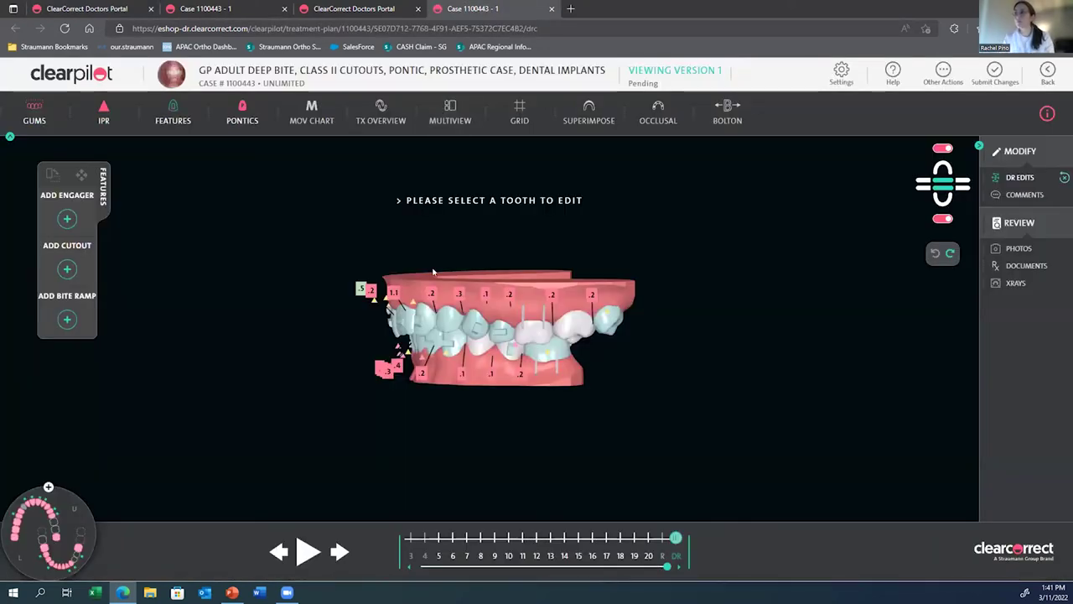
pyautogui.click(660, 536)
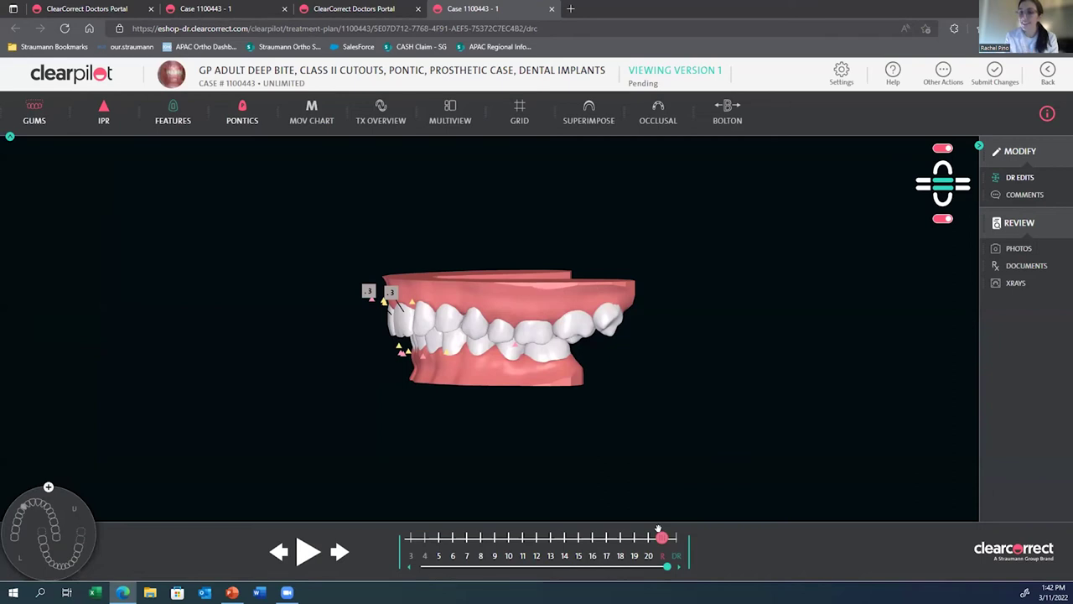
pyautogui.click(1005, 199)
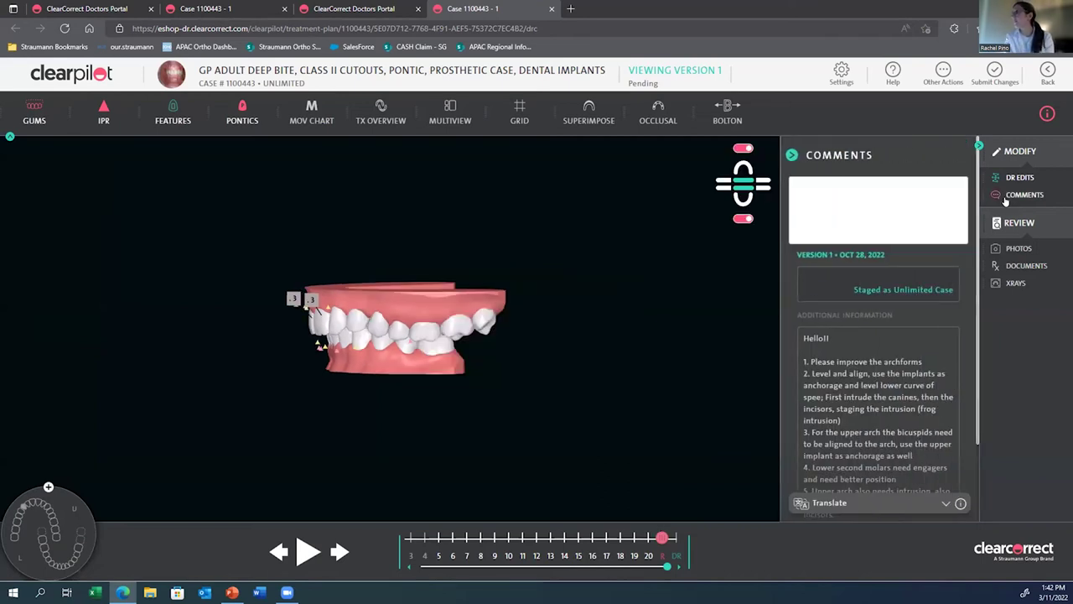
pyautogui.click(897, 227)
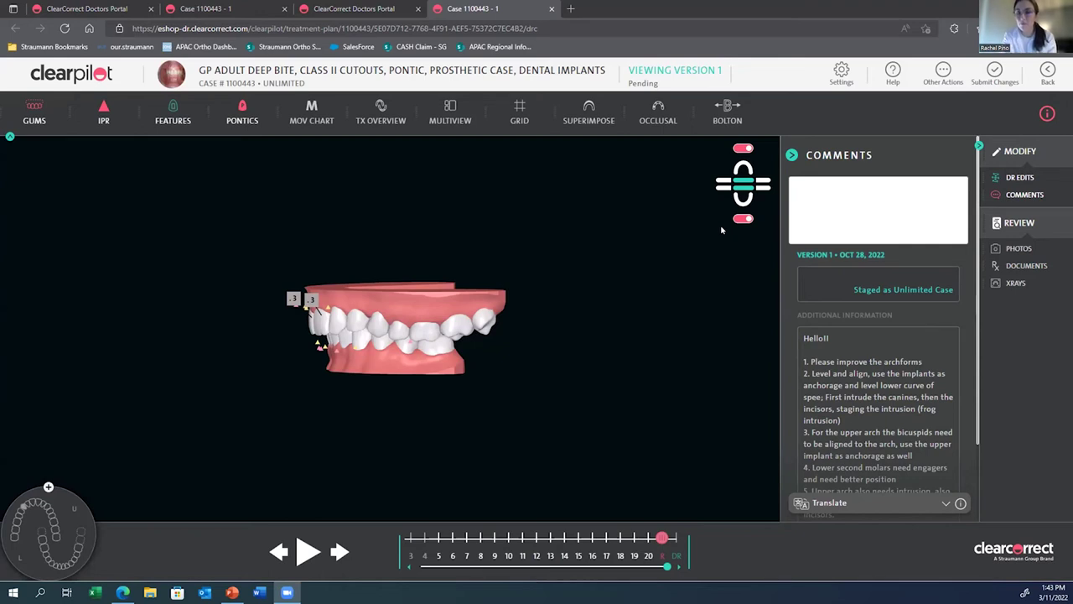
pyautogui.click(439, 256)
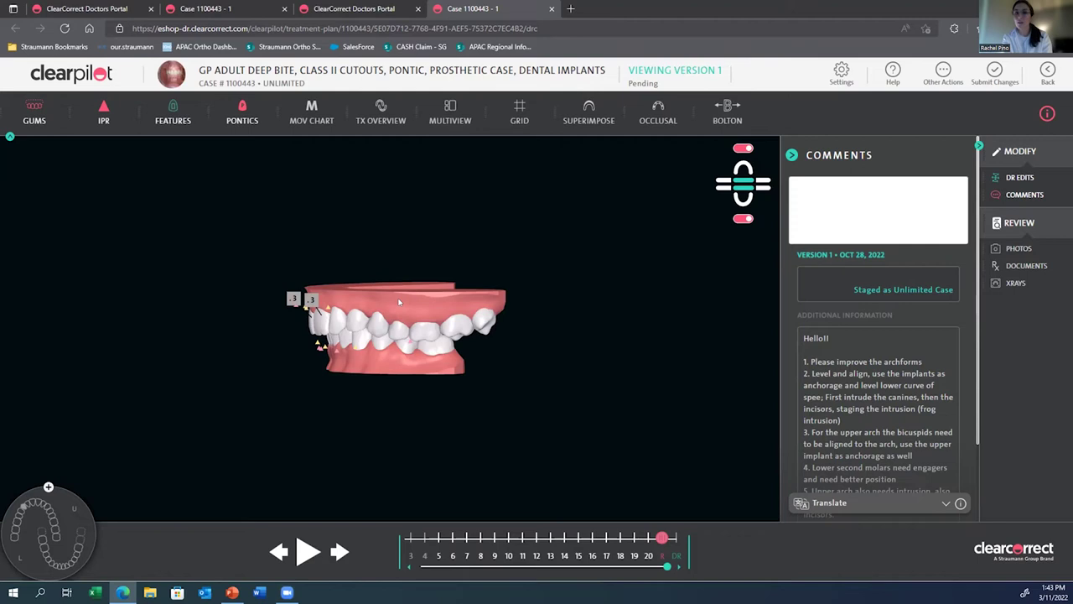
pyautogui.moveTo(399, 302); pyautogui.dragTo(397, 303)
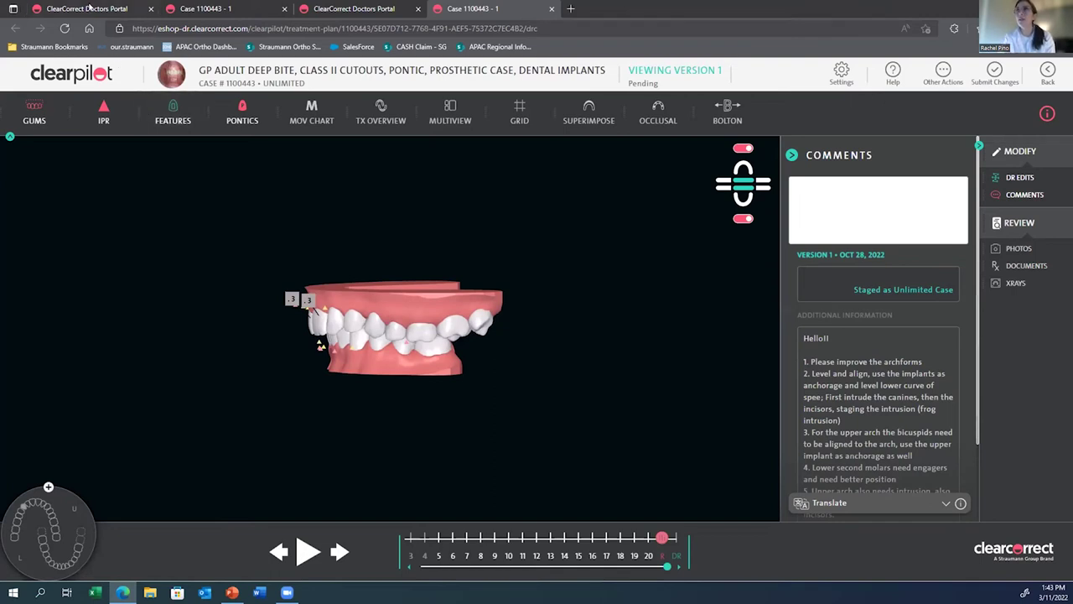
# Step: Switch to the Doctors Portal order list and open the My Account page for the signed-in account
pyautogui.click(89, 7)
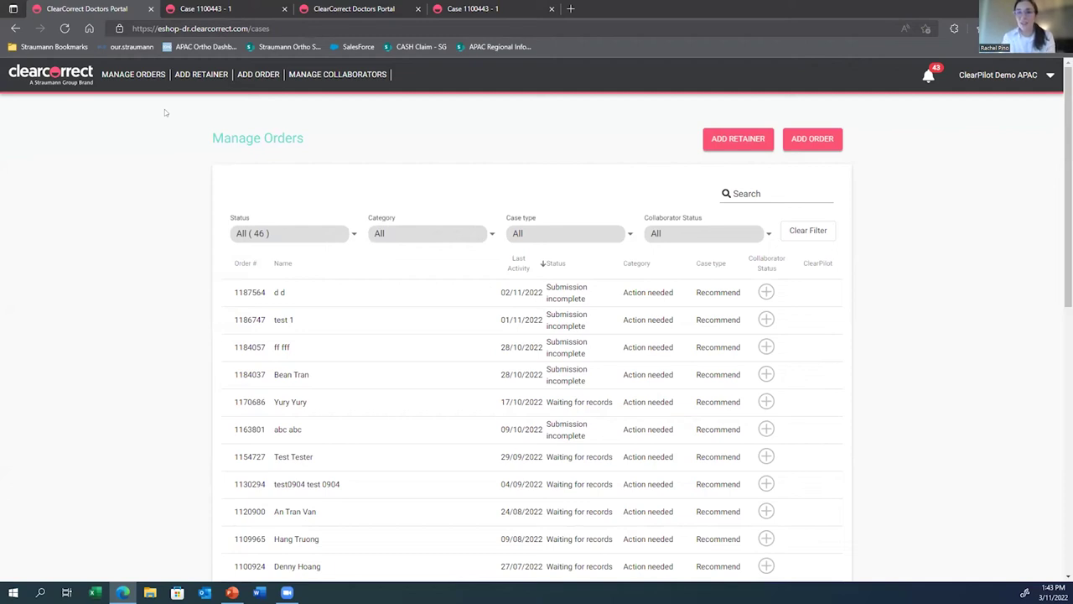
pyautogui.click(1051, 76)
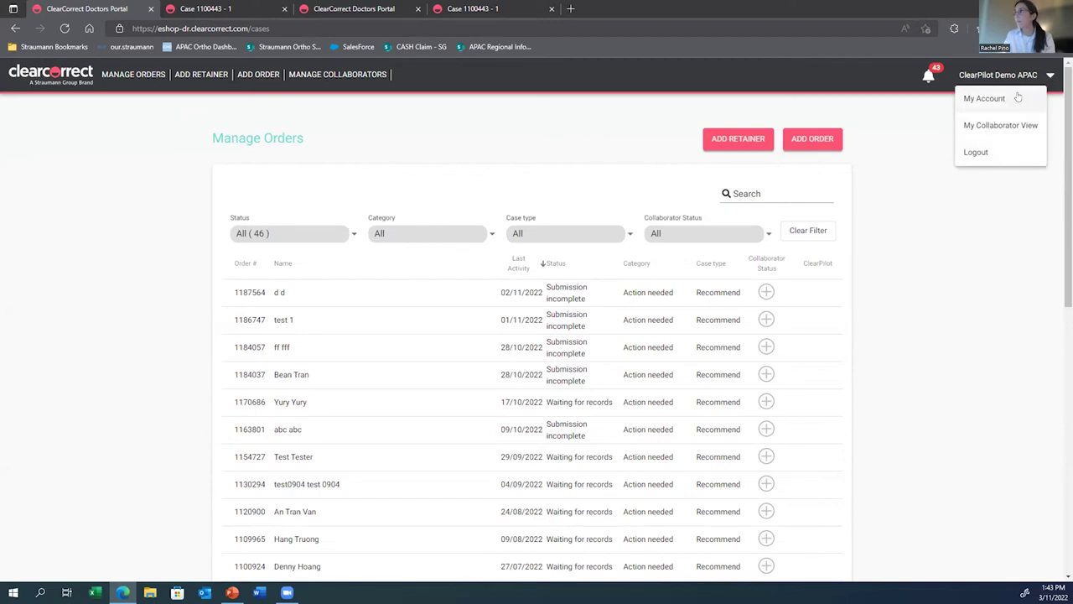
pyautogui.click(1017, 99)
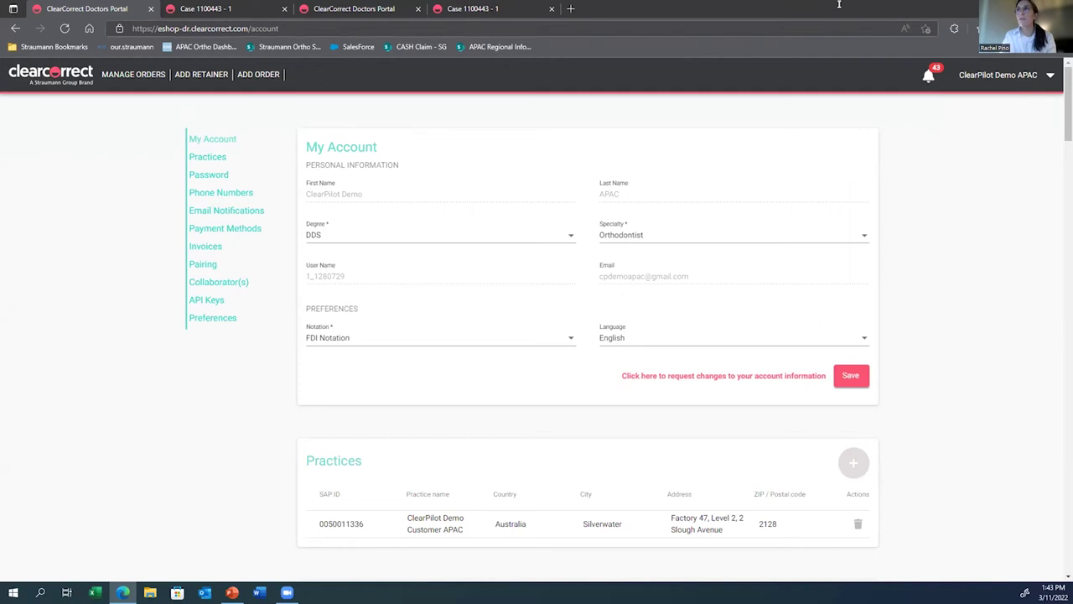
# Step: Review the account sections from Practices and Password through Email Notifications, Collaborator(s) and API Keys to the clinical Treatment Preferences
pyautogui.scroll(-2, 325, 365)
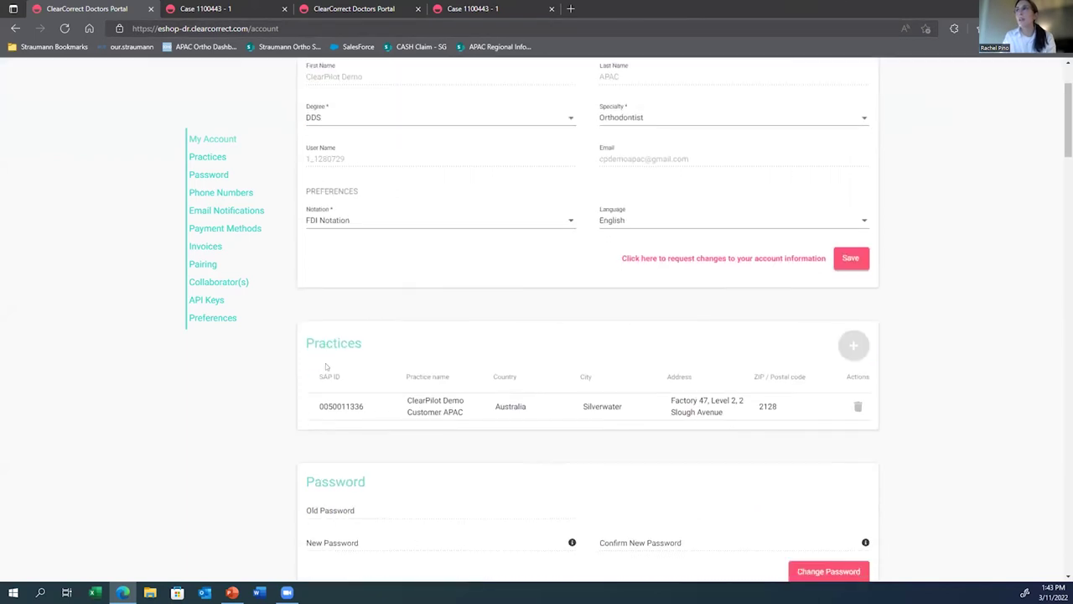
pyautogui.scroll(-2, 325, 363)
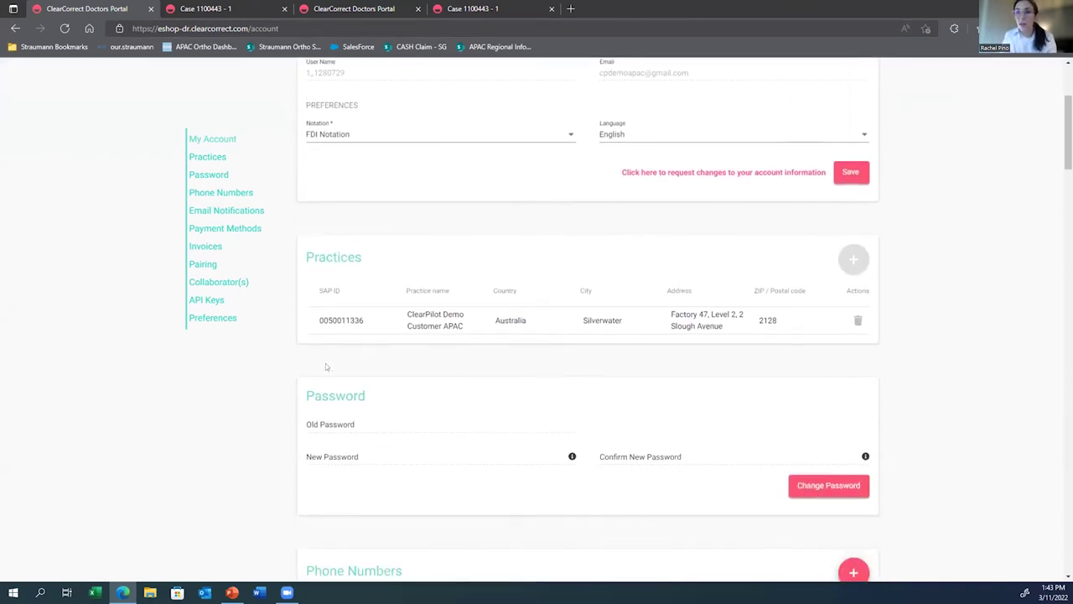
pyautogui.scroll(-1, 326, 363)
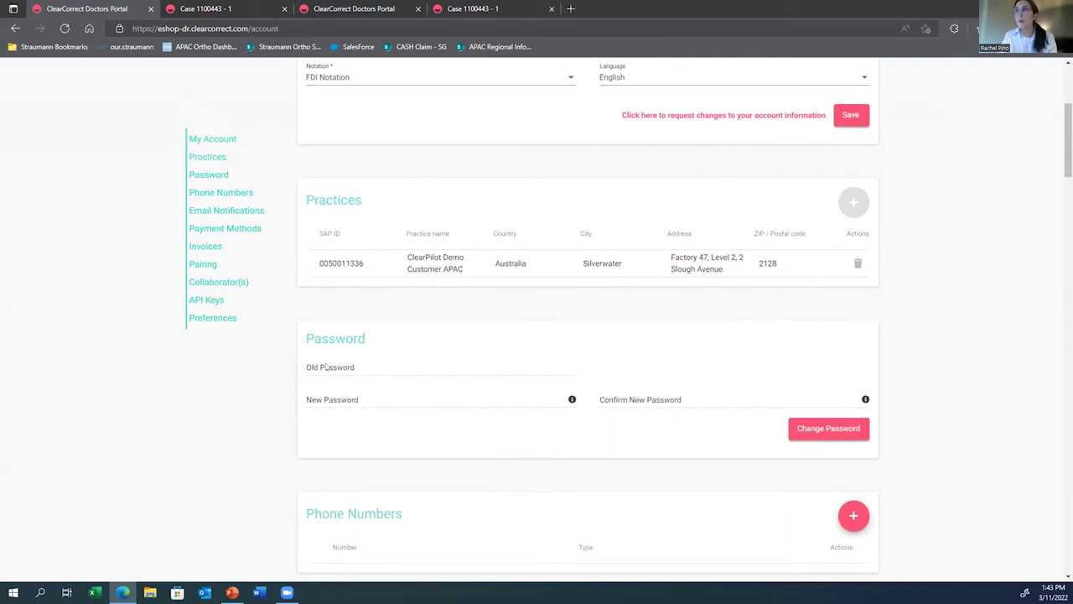
pyautogui.scroll(-4, 326, 367)
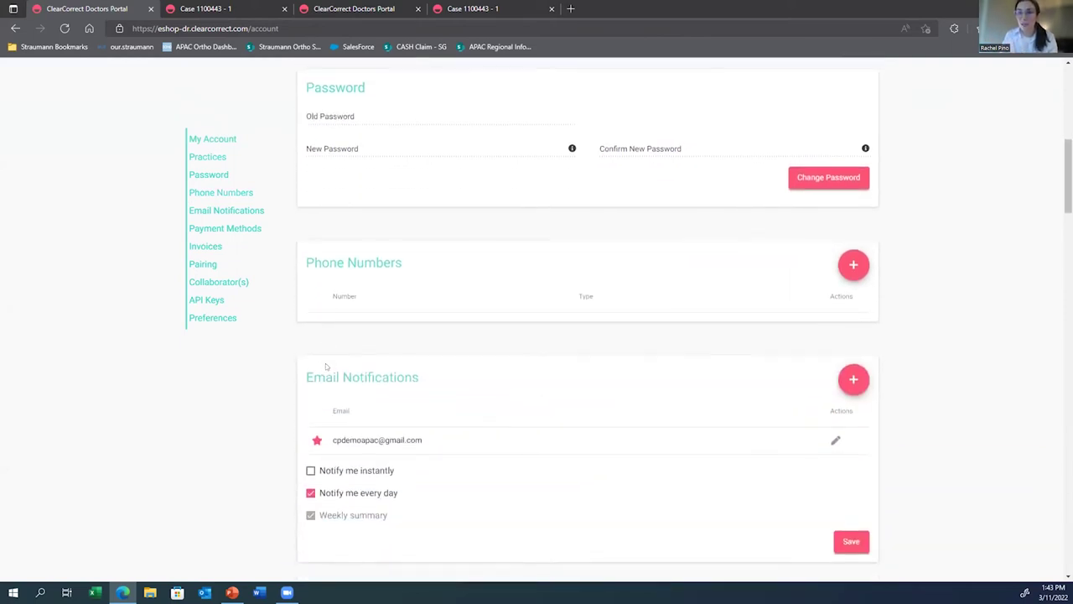
pyautogui.scroll(-5, 326, 365)
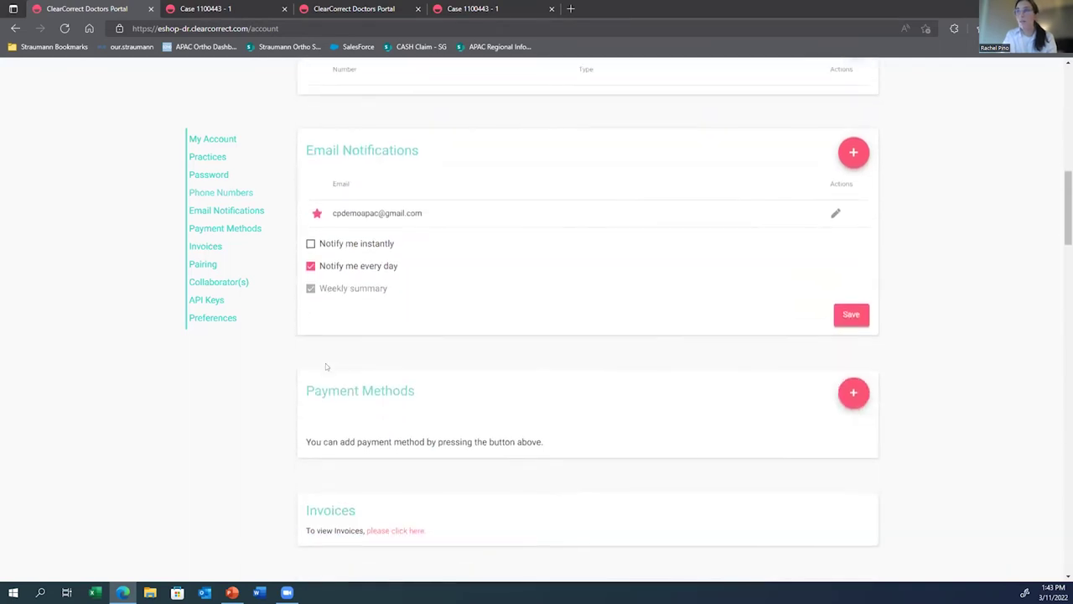
pyautogui.scroll(-4, 326, 363)
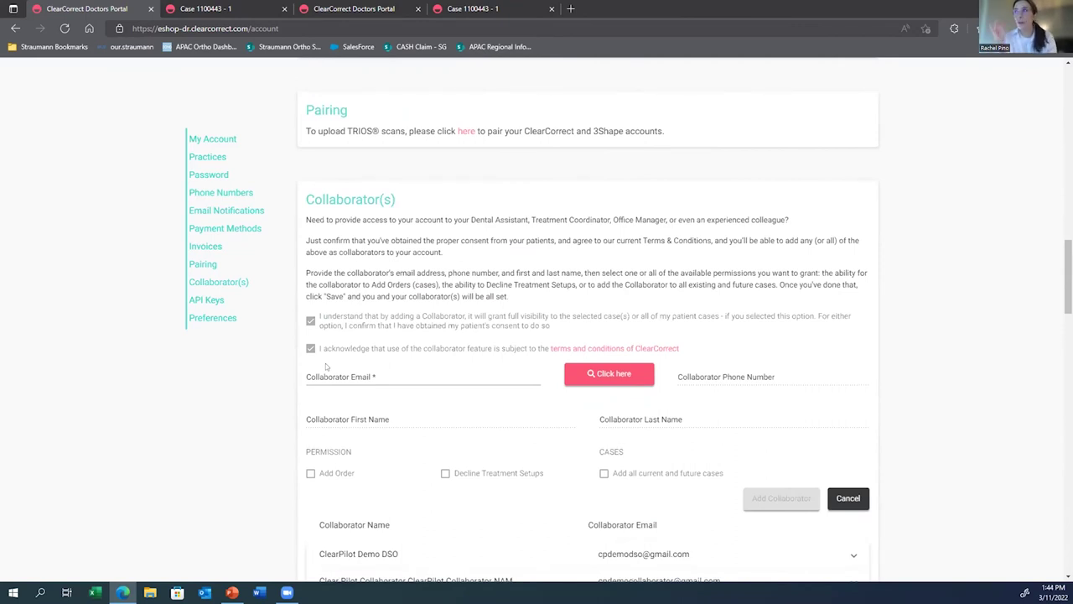
pyautogui.scroll(-8, 326, 366)
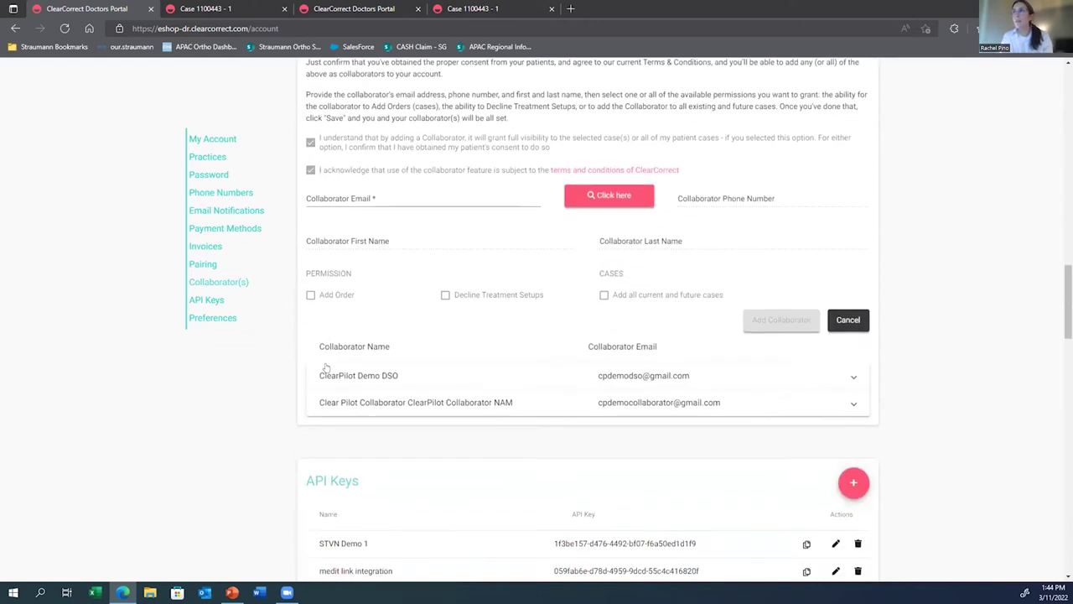
pyautogui.scroll(-1, 326, 367)
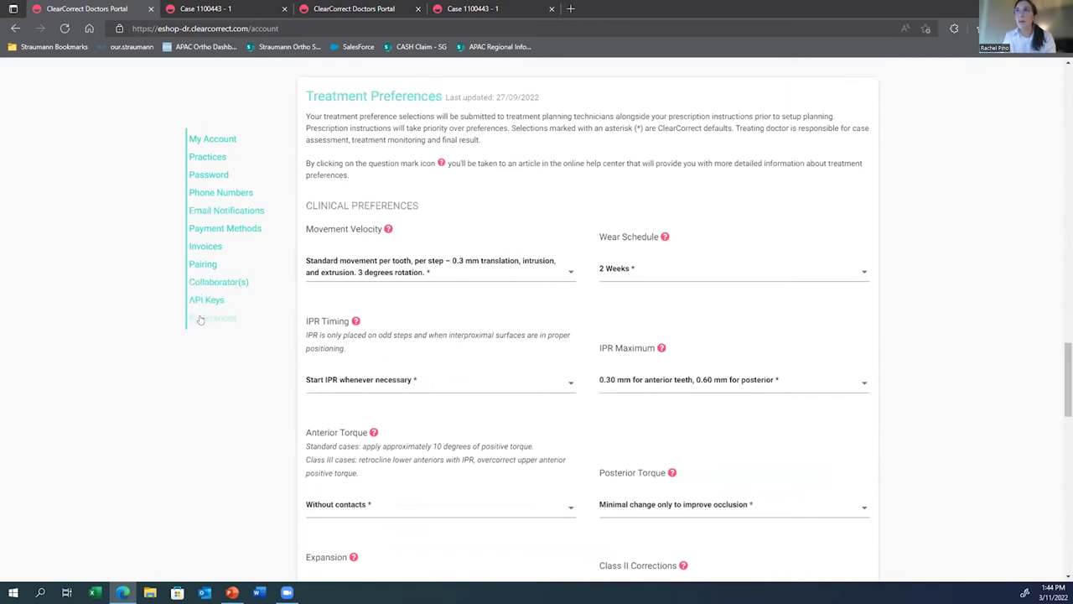
pyautogui.scroll(-1, 201, 319)
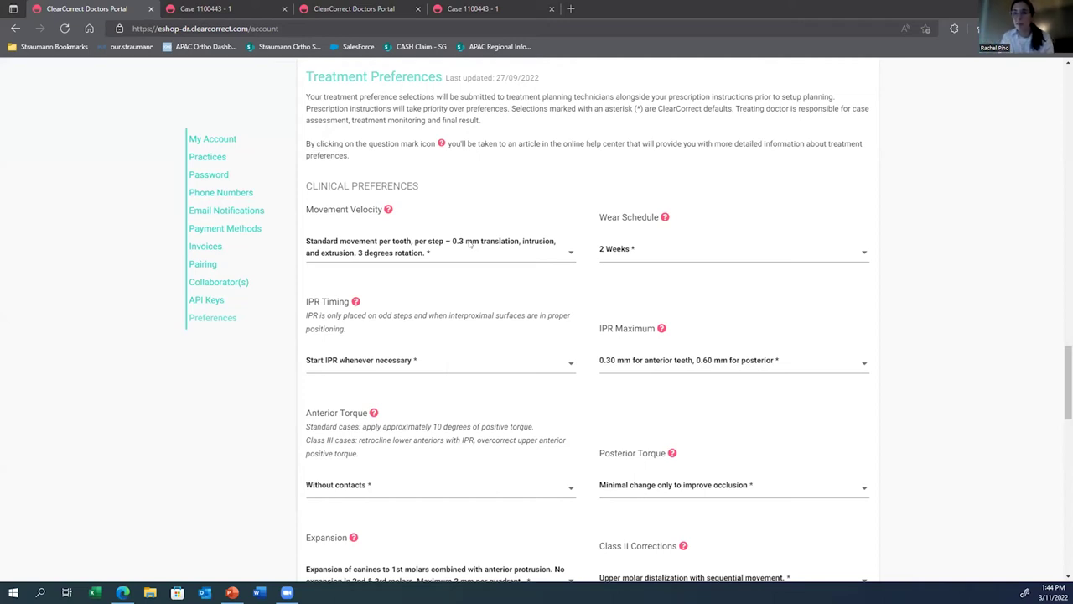
# Step: Compare the Movement Velocity options, choose reduced movement of 0.2 mm and 2 degrees rotation per step, and set Wear Schedule to 10 Days
pyautogui.click(470, 244)
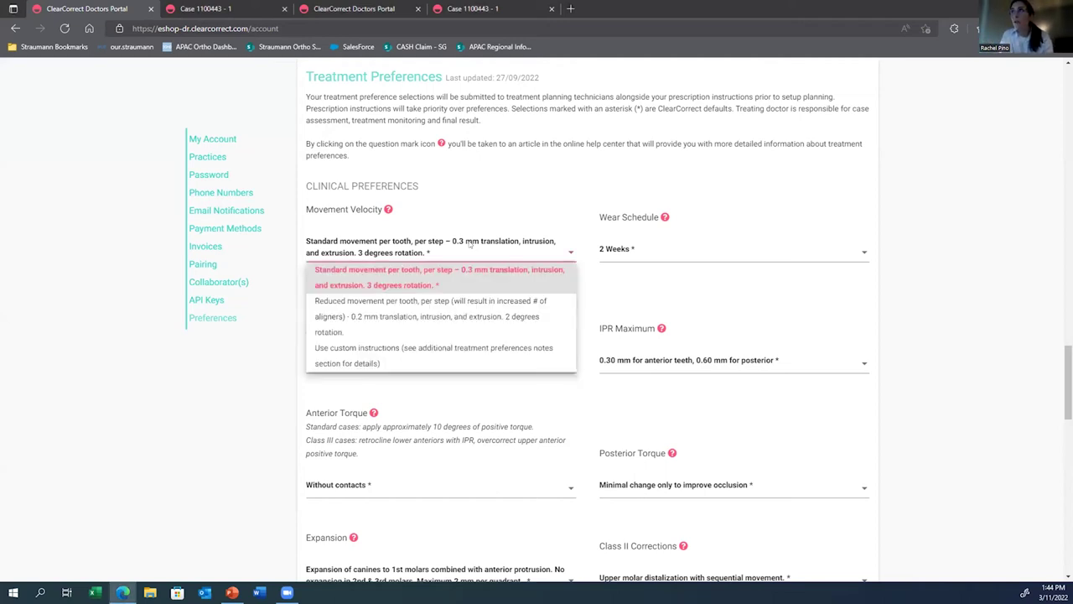
pyautogui.click(440, 308)
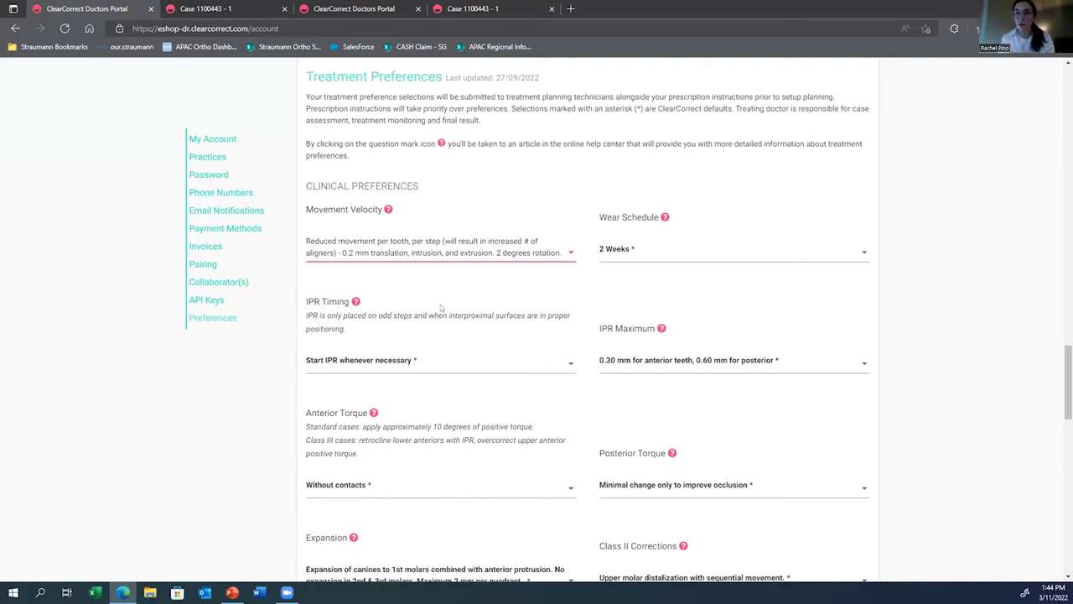
pyautogui.click(475, 252)
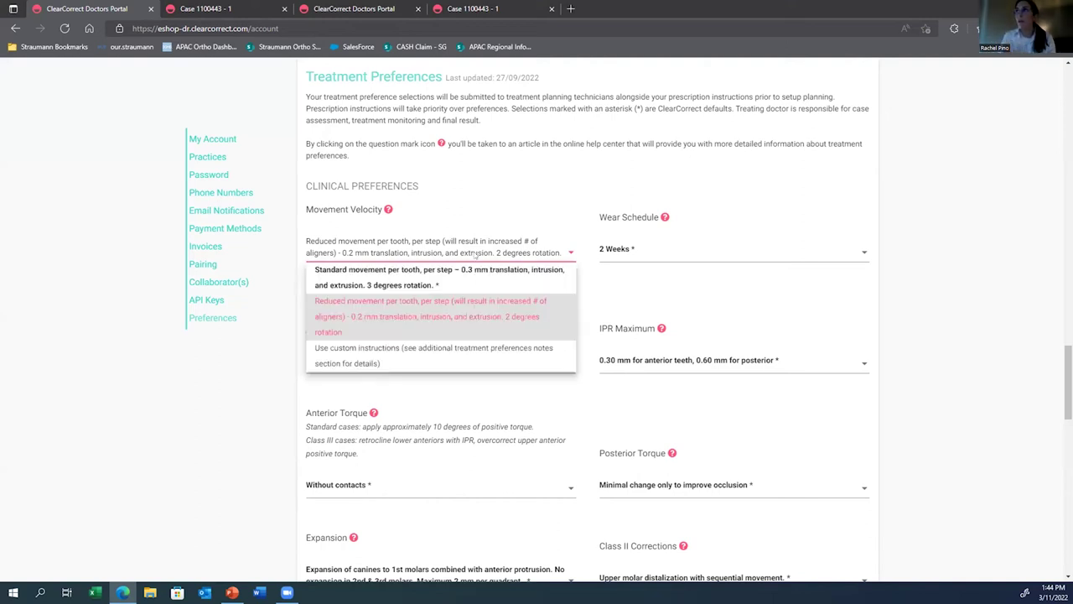
pyautogui.click(443, 356)
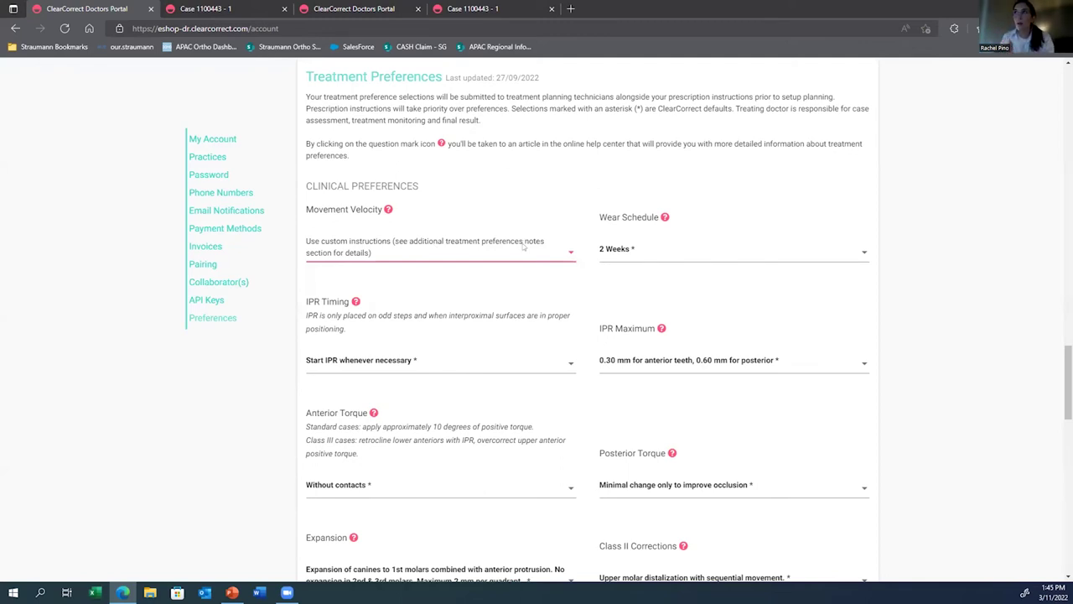
pyautogui.click(516, 243)
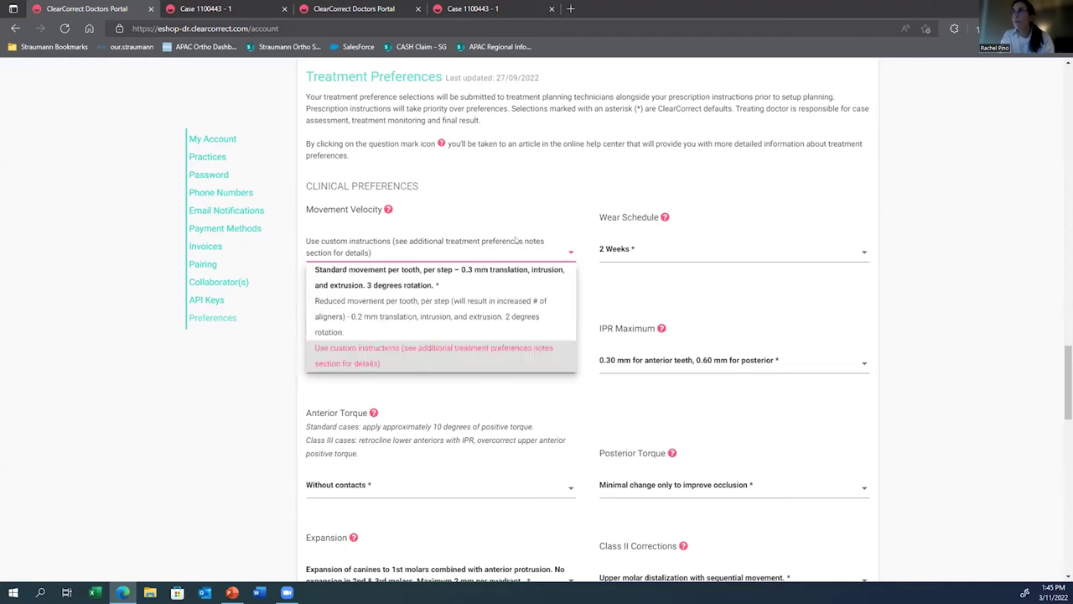
pyautogui.rightClick(474, 300)
pyautogui.click(471, 304)
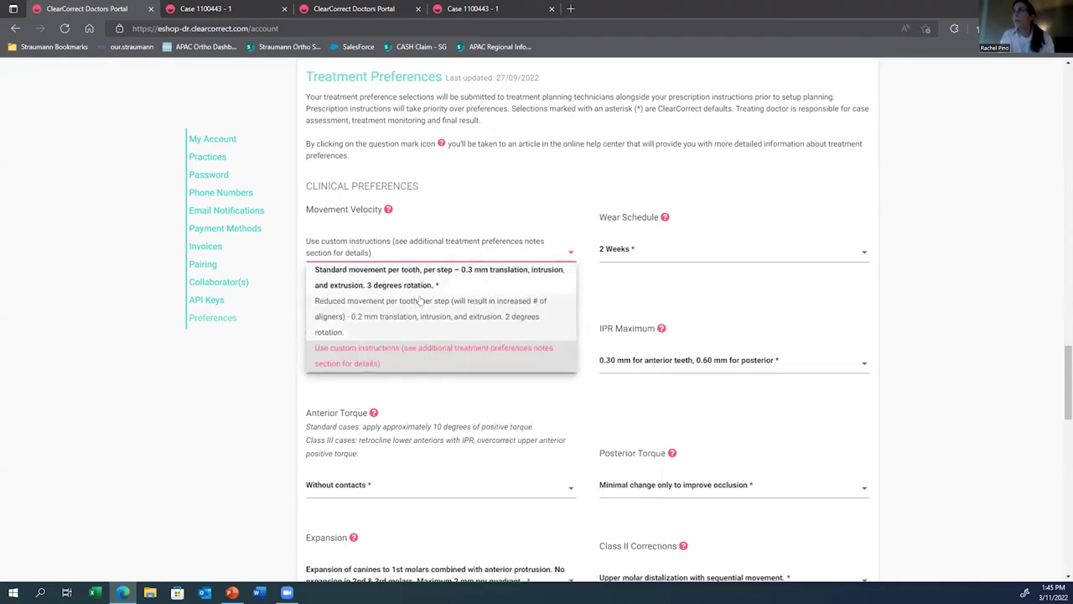
pyautogui.click(701, 247)
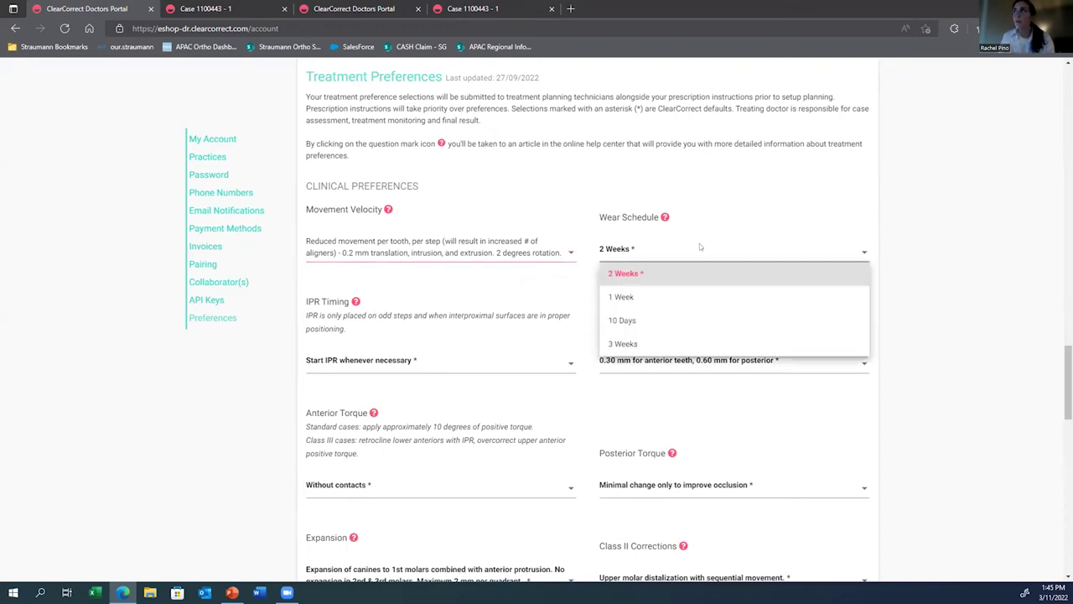
pyautogui.click(686, 320)
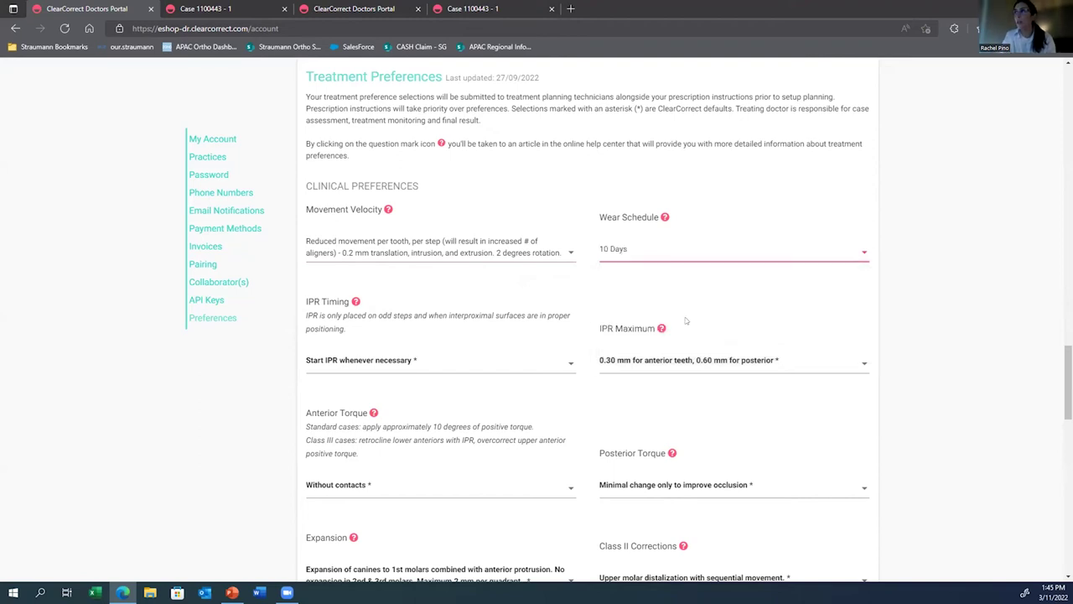
# Step: Try IPR Timing from step 1 onward, step 3 onward and custom instructions, and restore Start IPR whenever necessary
pyautogui.scroll(-3, 259, 390)
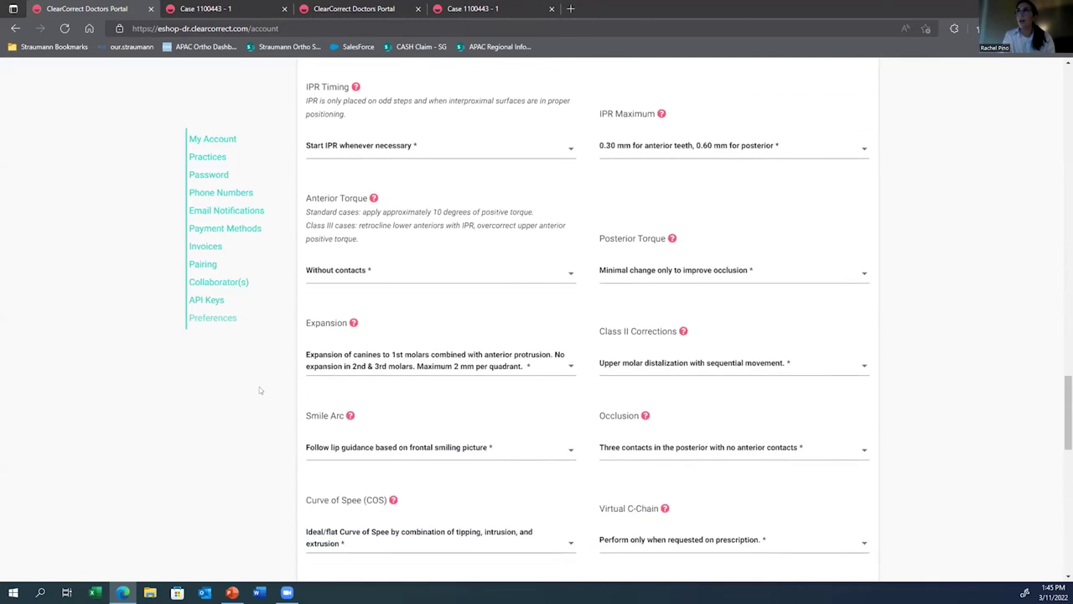
pyautogui.click(422, 140)
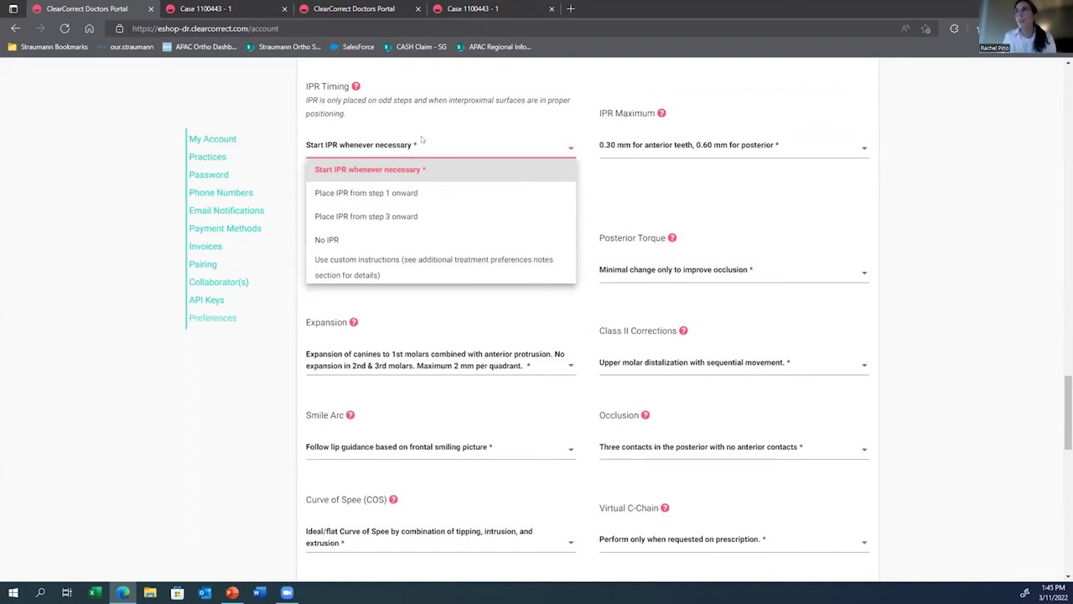
pyautogui.click(415, 193)
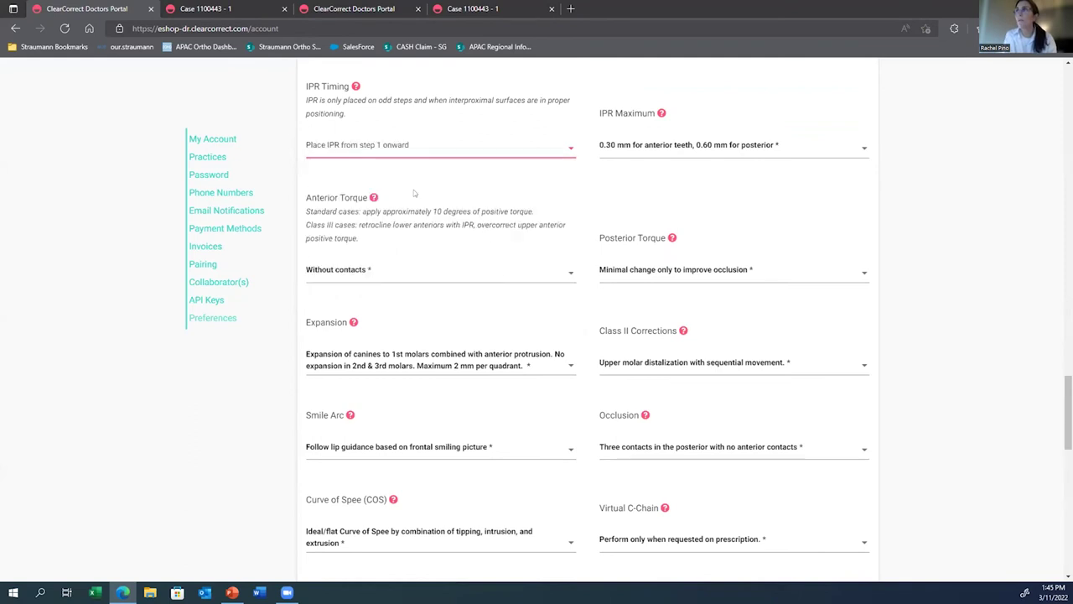
pyautogui.click(400, 149)
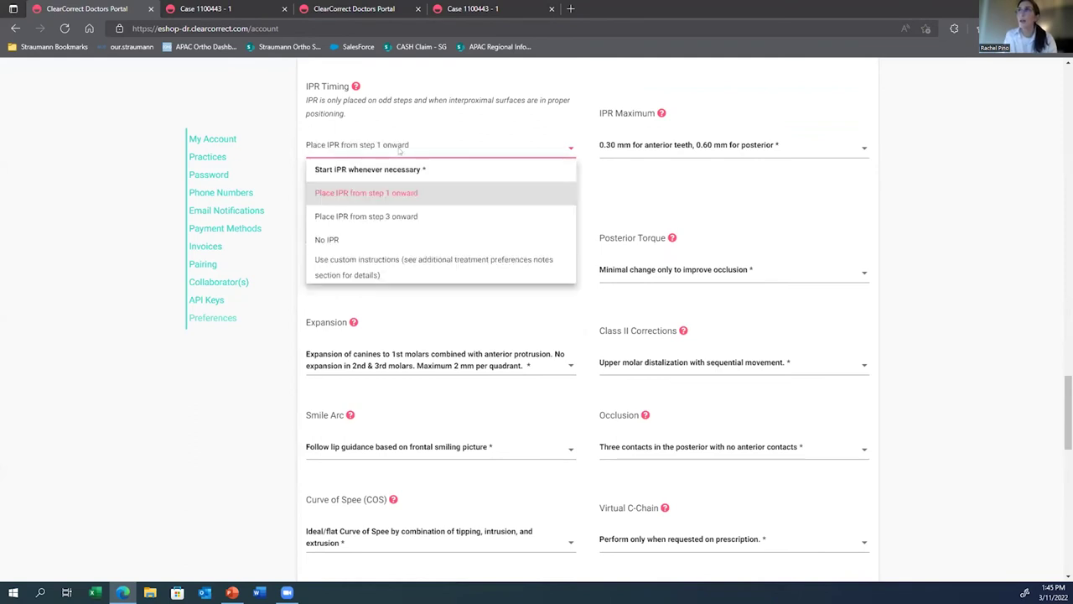
pyautogui.click(389, 216)
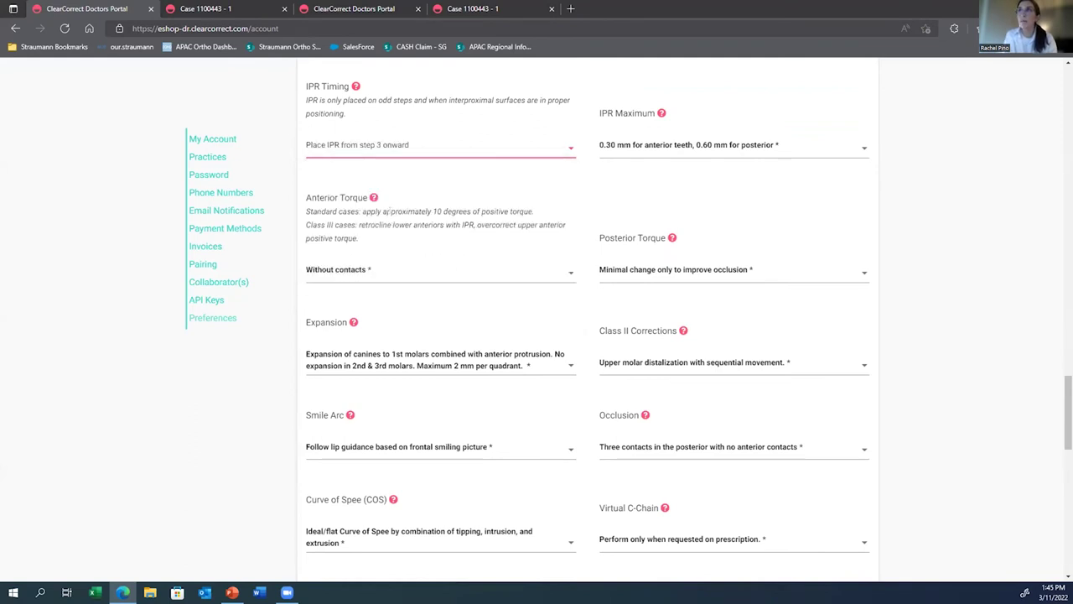
pyautogui.click(387, 149)
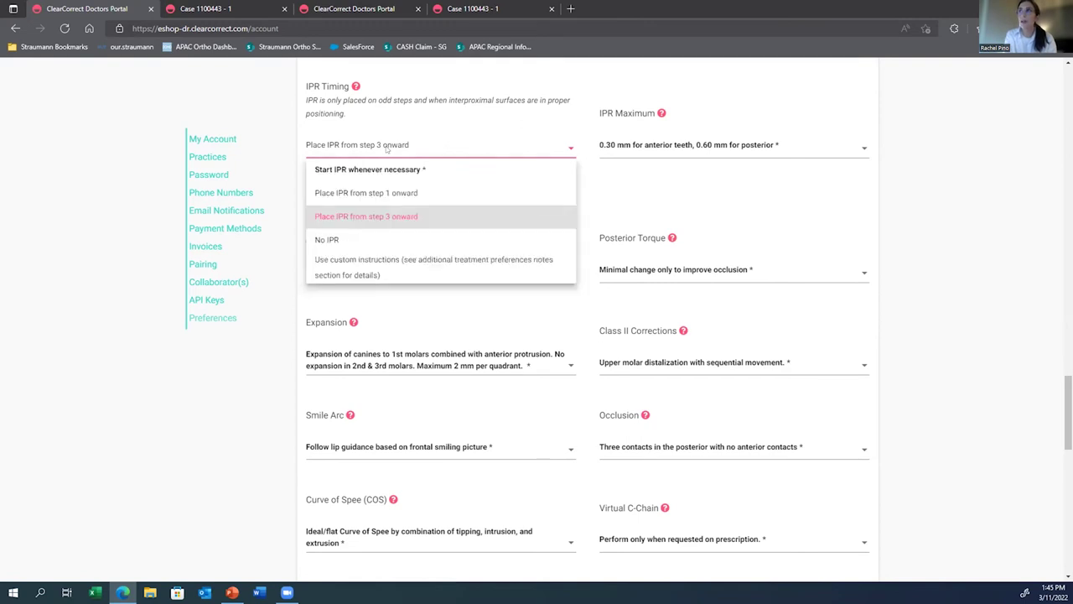
pyautogui.click(378, 263)
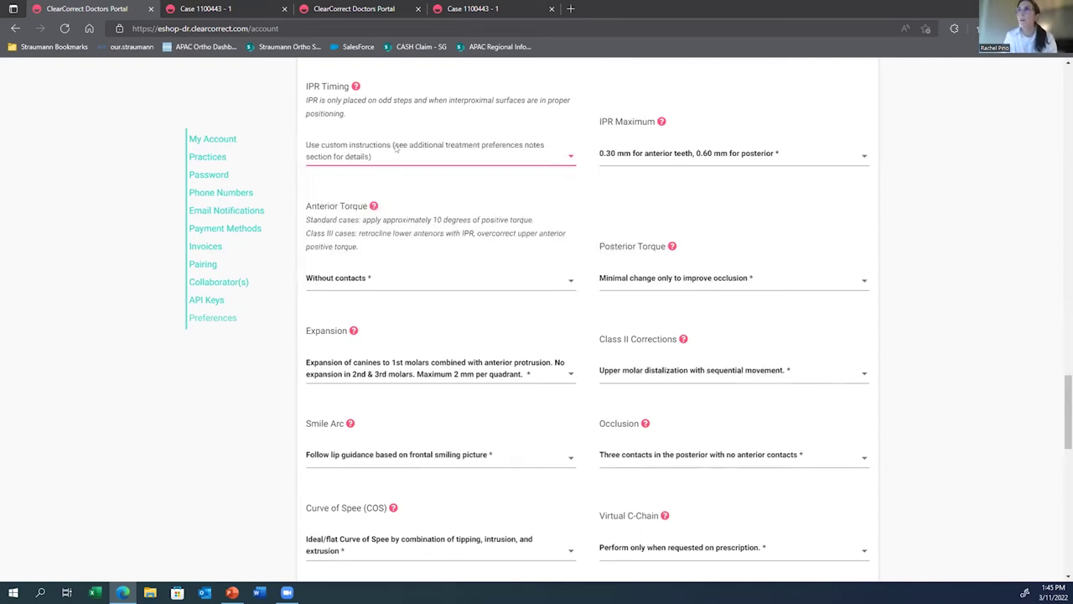
pyautogui.click(398, 151)
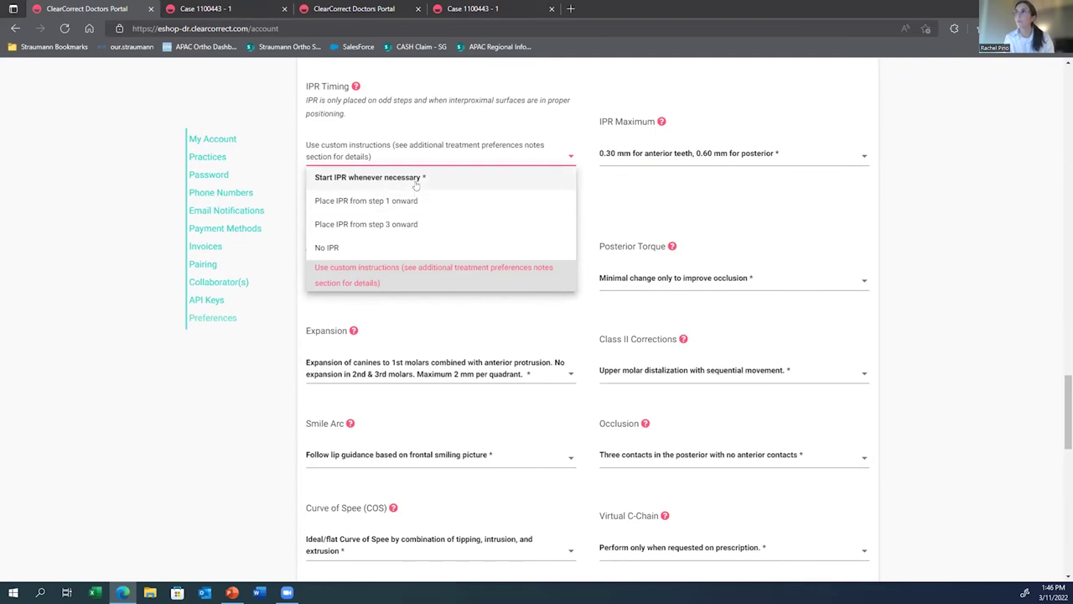
pyautogui.click(416, 184)
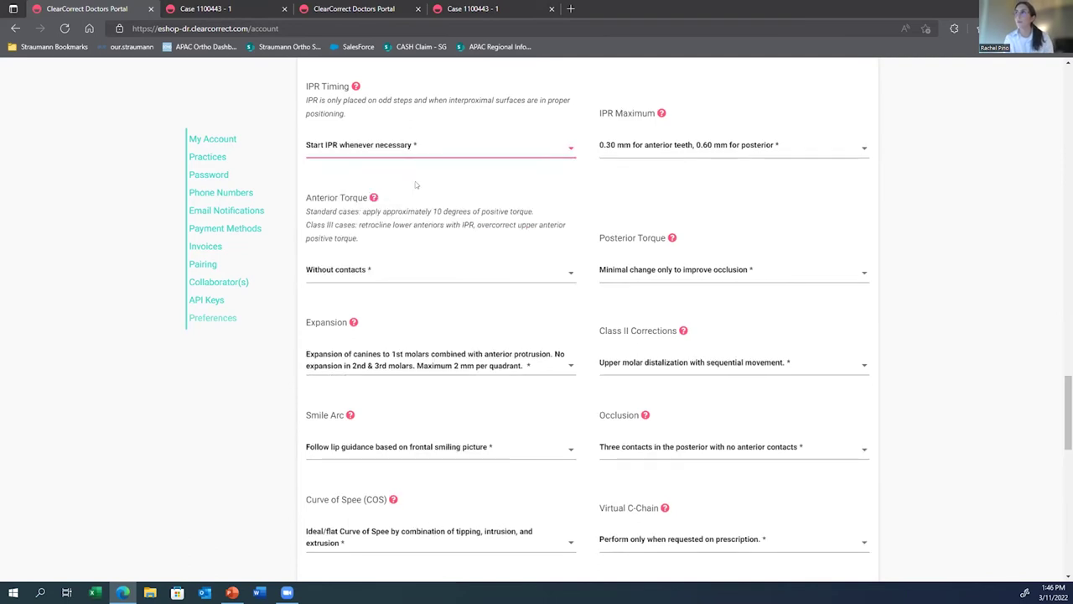
# Step: Set IPR Maximum to use custom instructions, and review the Anterior Torque and Posterior Torque options, keeping their default choices
pyautogui.click(691, 143)
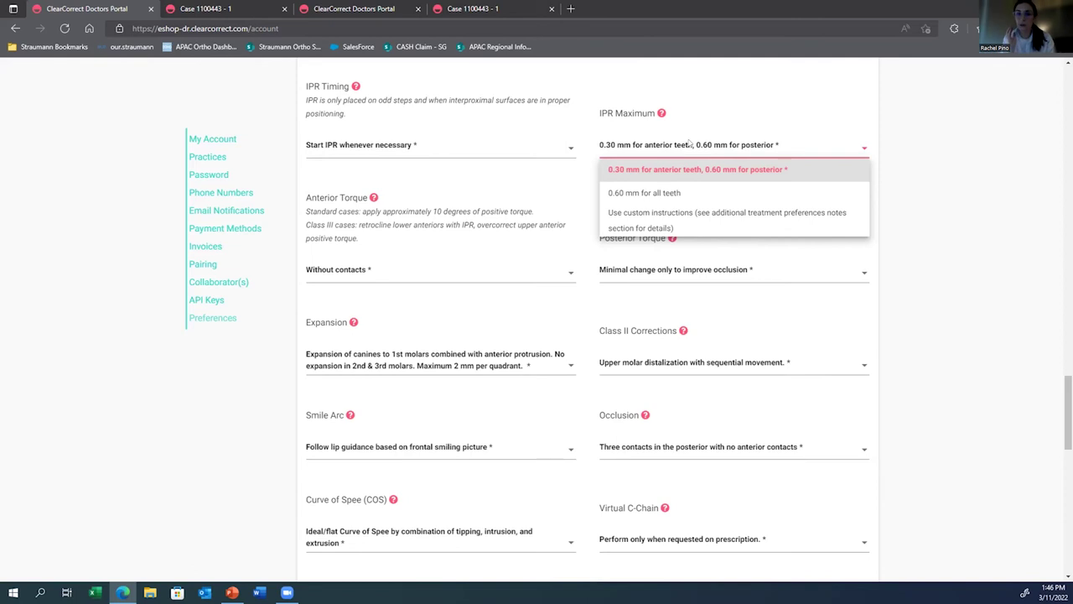
pyautogui.click(683, 215)
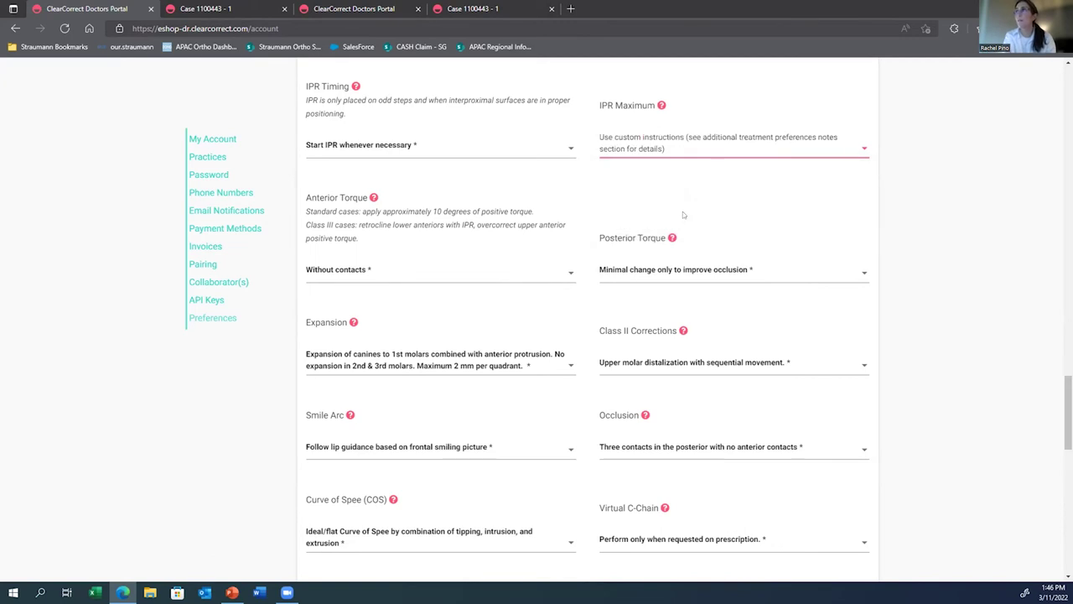
pyautogui.scroll(-2, 683, 211)
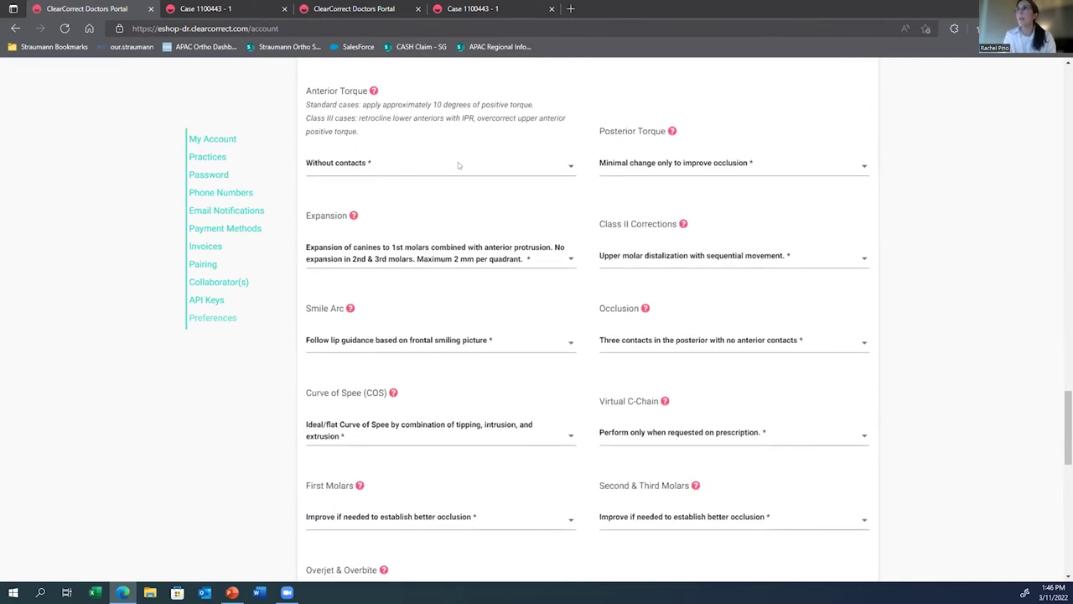
pyautogui.click(458, 165)
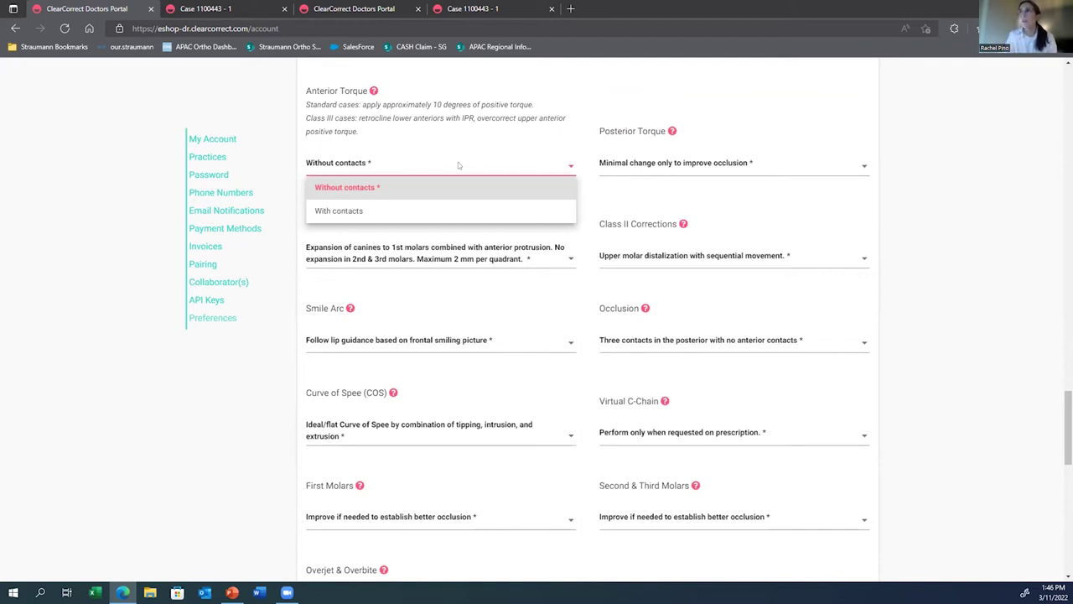
pyautogui.click(640, 166)
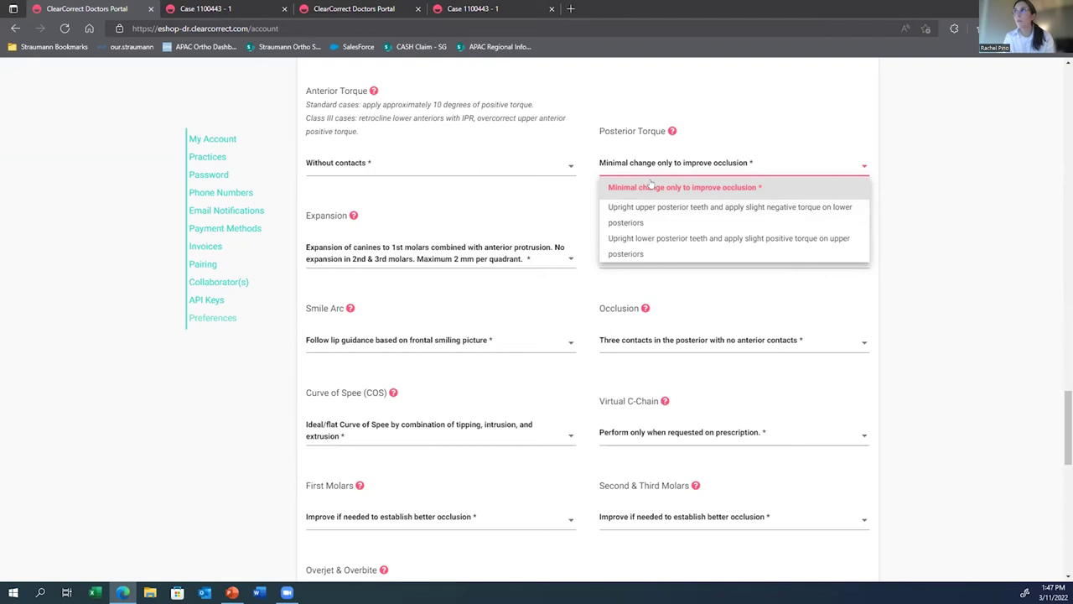
pyautogui.click(653, 182)
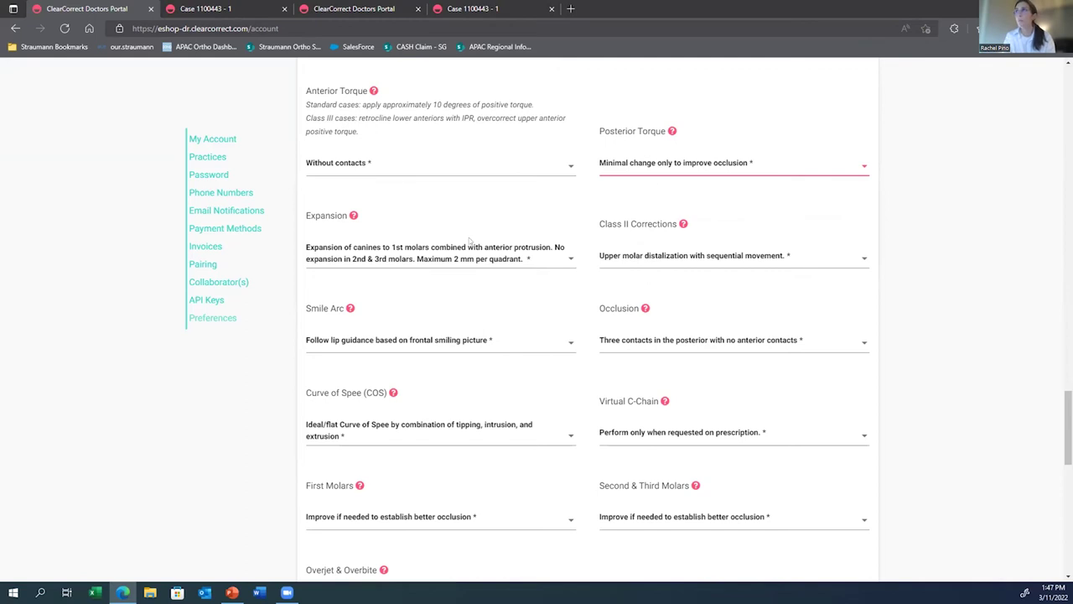
# Step: Set Expansion to use custom instructions, and review the Class II Corrections options, keeping upper molar distalization with sequential movement
pyautogui.scroll(1, 474, 228)
pyautogui.scroll(-2, 473, 228)
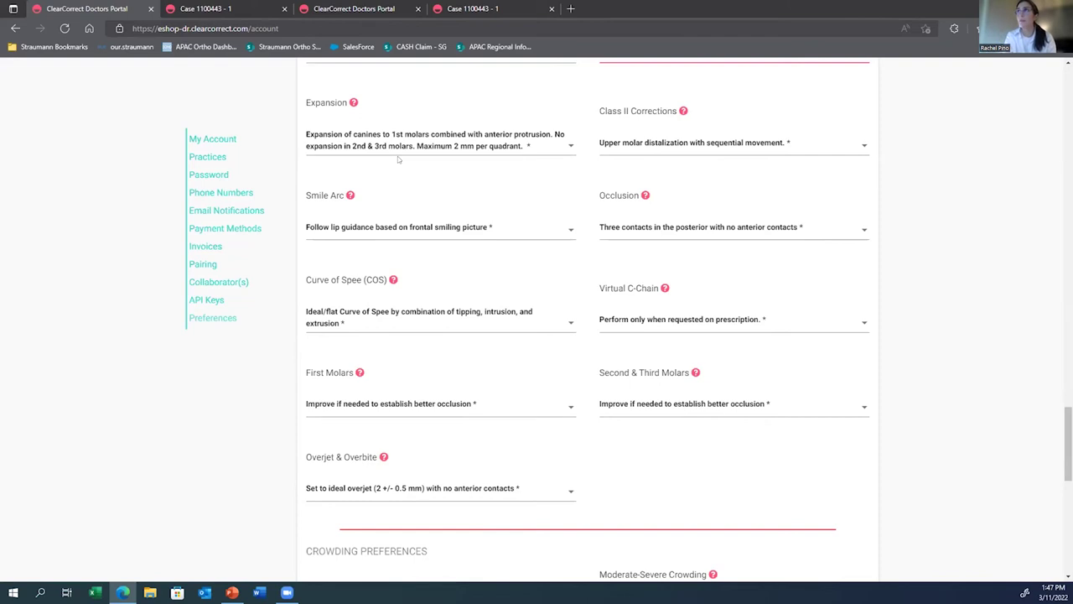
pyautogui.click(397, 156)
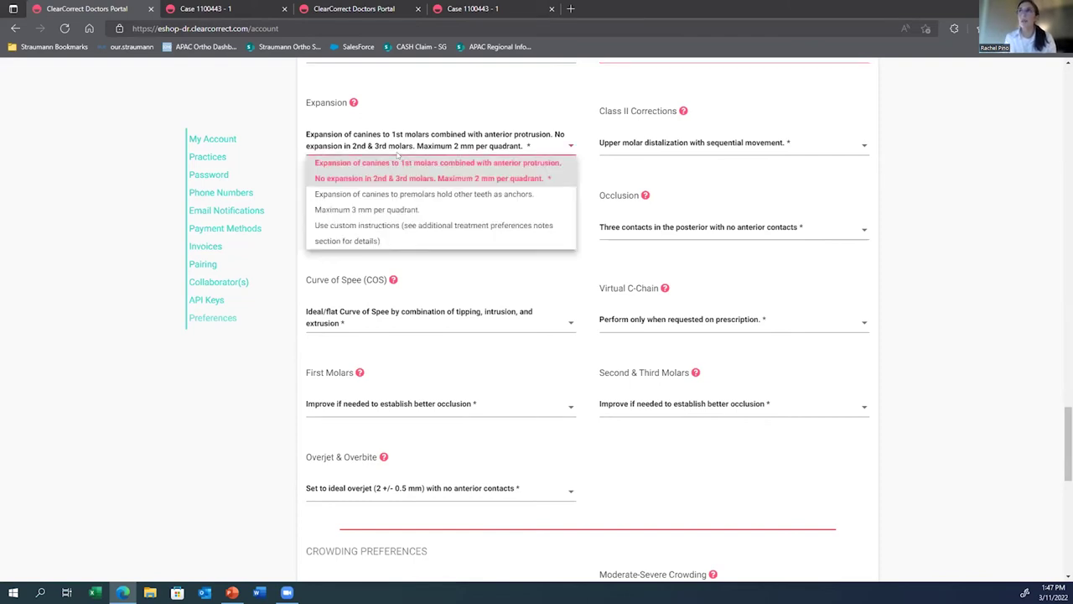
pyautogui.click(390, 242)
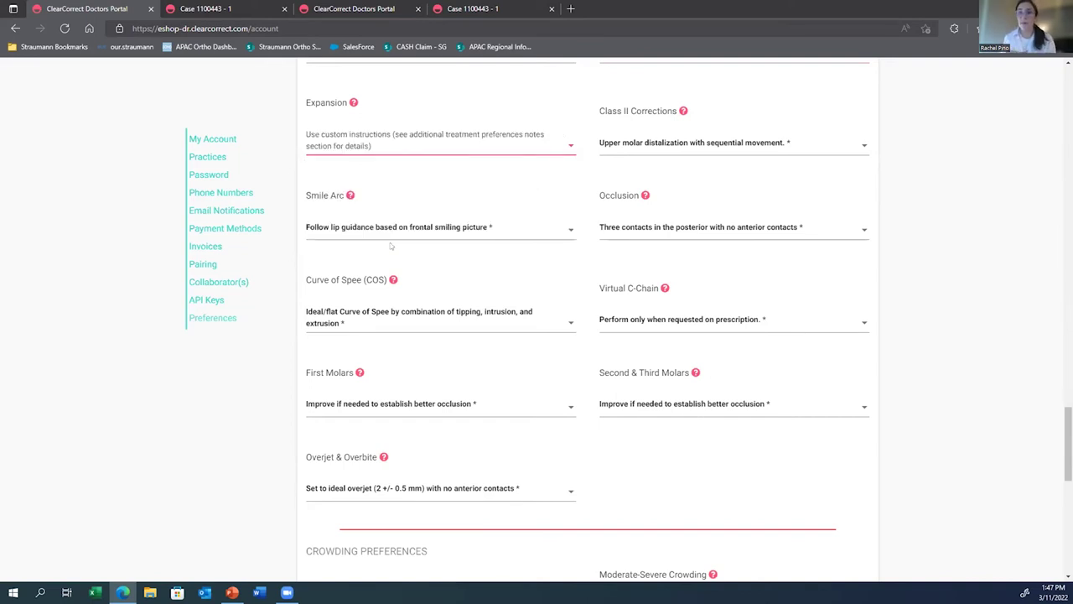
pyautogui.scroll(-1, 390, 245)
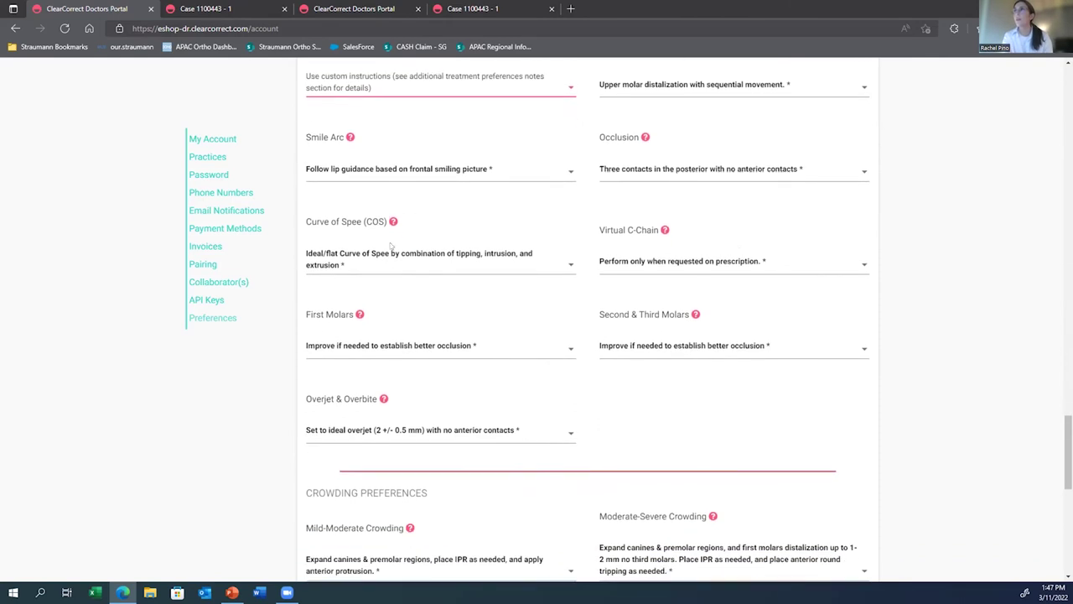
pyautogui.scroll(1, 390, 245)
pyautogui.click(719, 104)
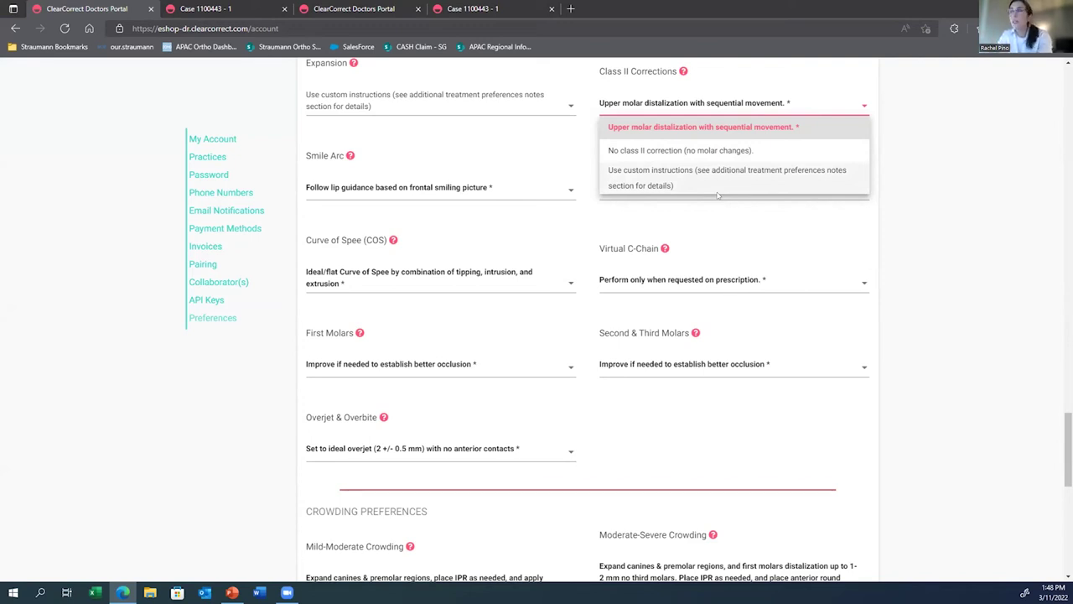
pyautogui.click(943, 351)
# Step: Set Smile Arc to align and level following ideal occlusion with no lip guidance, and set Occlusion to use custom instructions
pyautogui.scroll(-1, 944, 351)
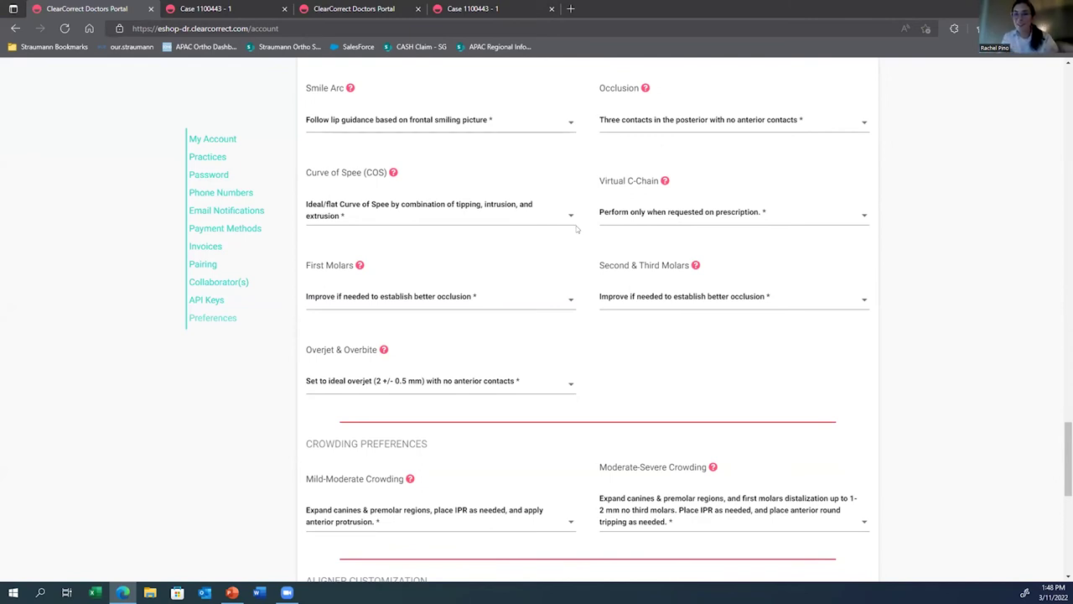
pyautogui.click(515, 127)
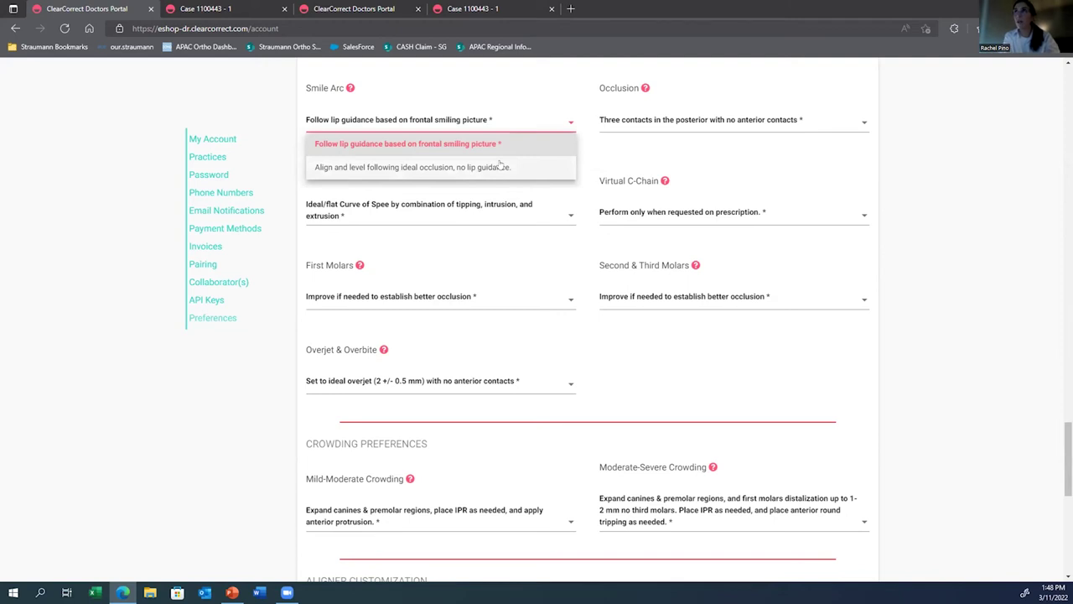
pyautogui.click(501, 165)
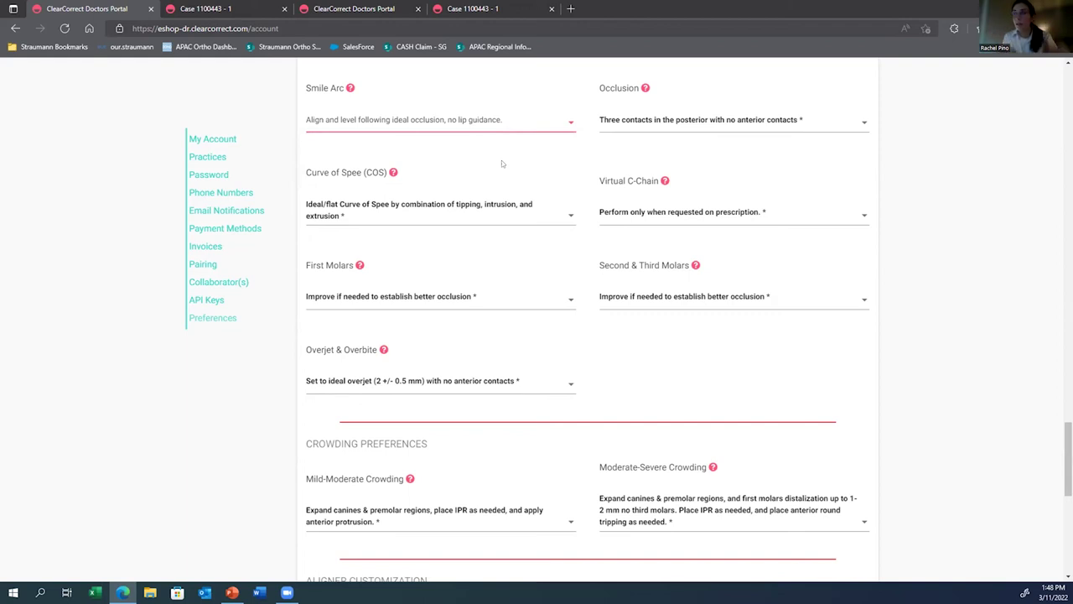
pyautogui.click(730, 127)
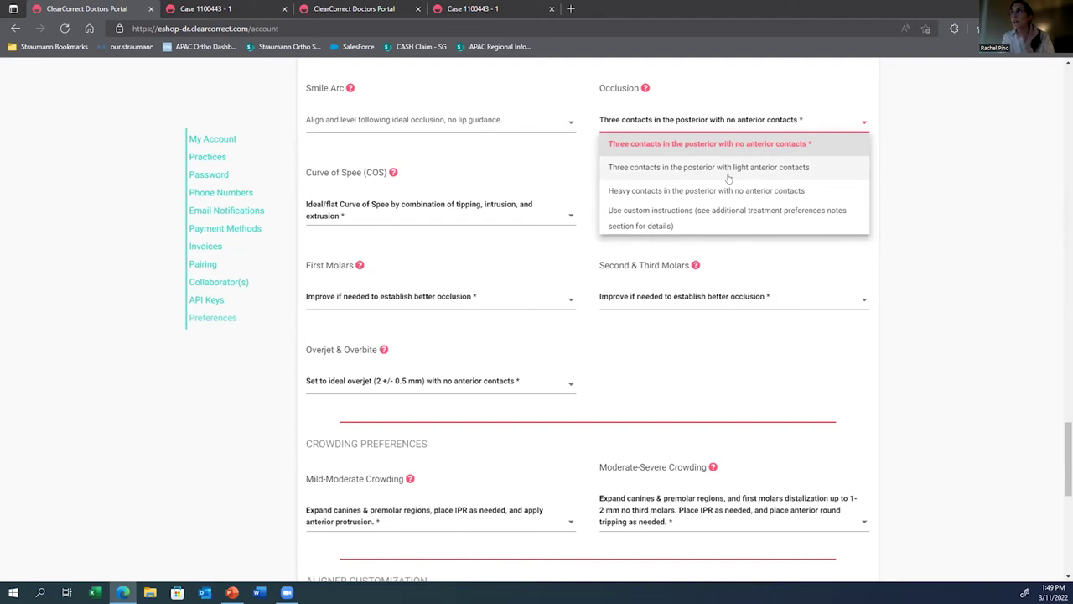
pyautogui.click(720, 211)
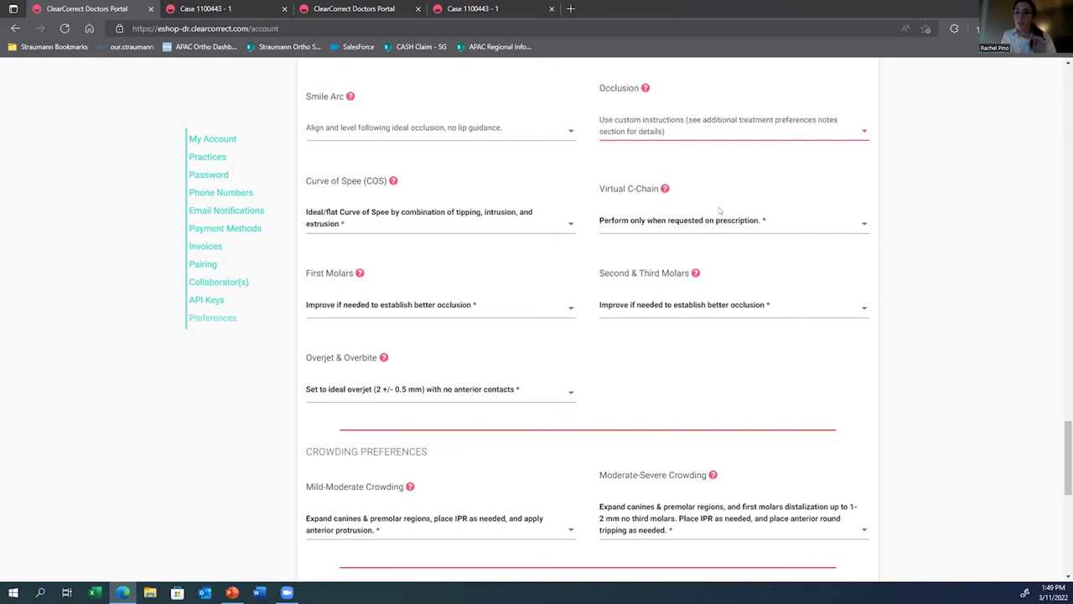
# Step: Set Curve of Spee to improve occlusion without correction unless requested on prescription, and set Virtual C-Chain to perform on all cases
pyautogui.scroll(-1, 719, 208)
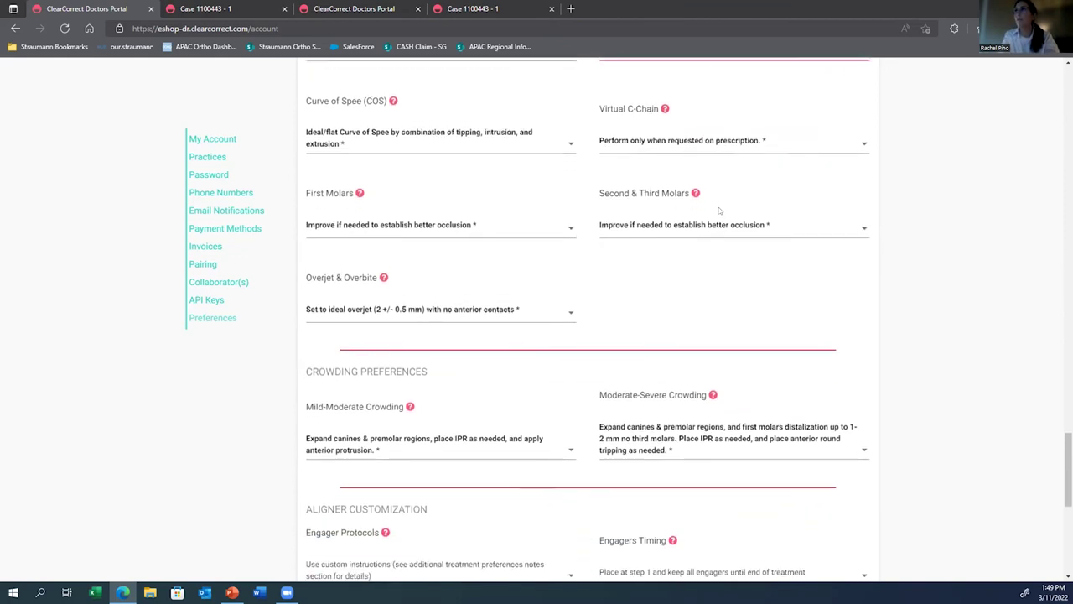
pyautogui.click(439, 120)
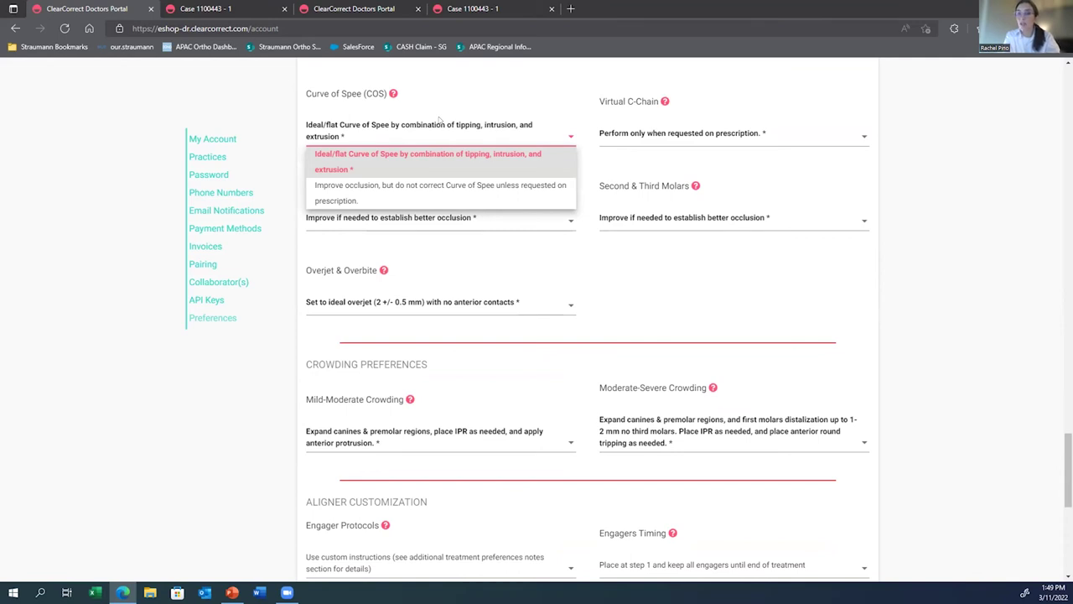
pyautogui.click(459, 191)
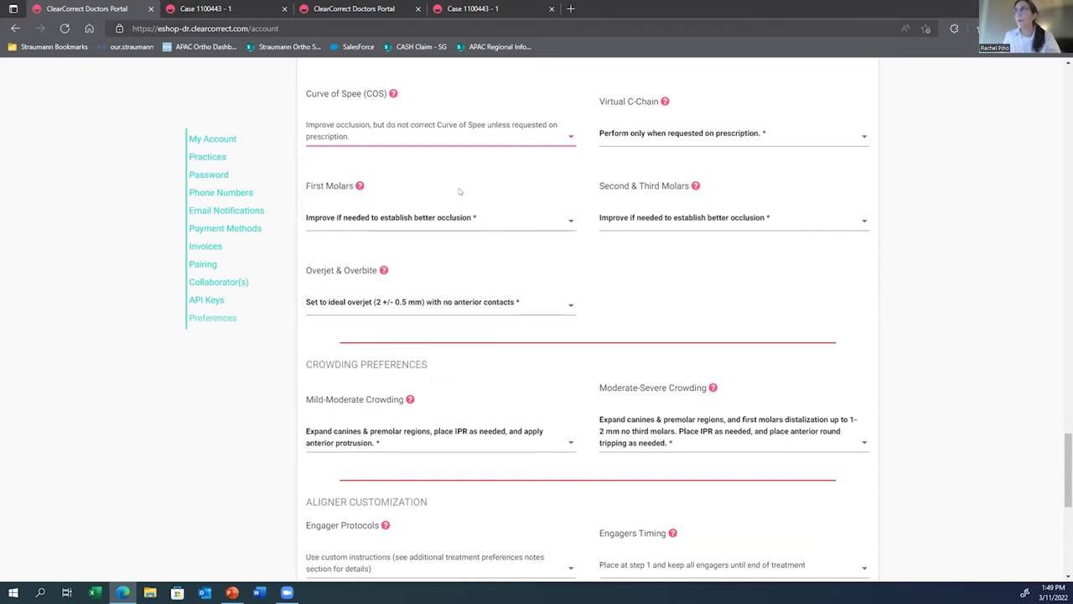
pyautogui.click(668, 134)
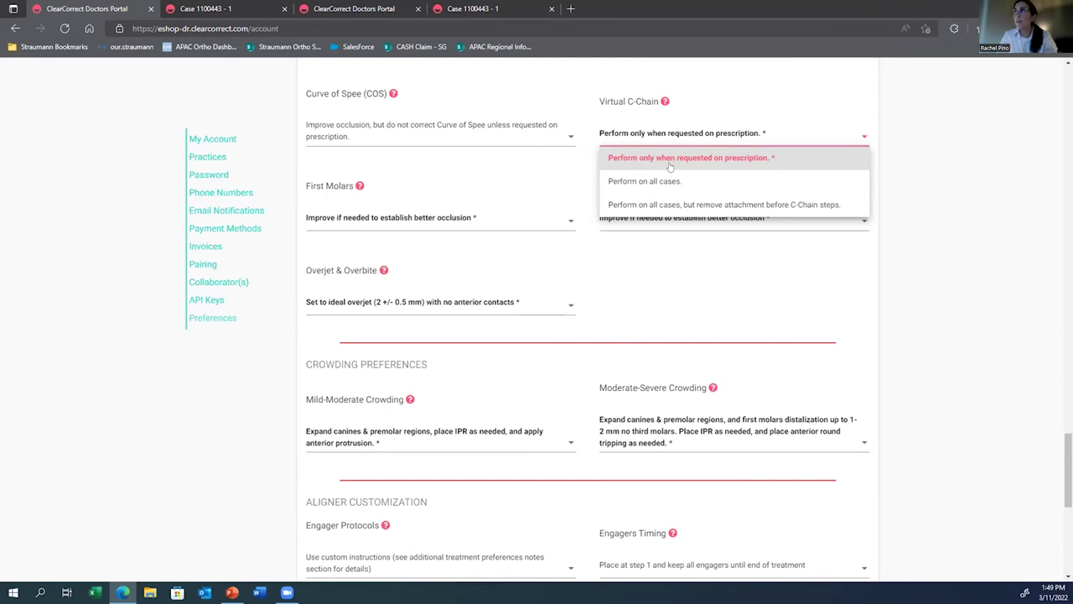
pyautogui.click(670, 167)
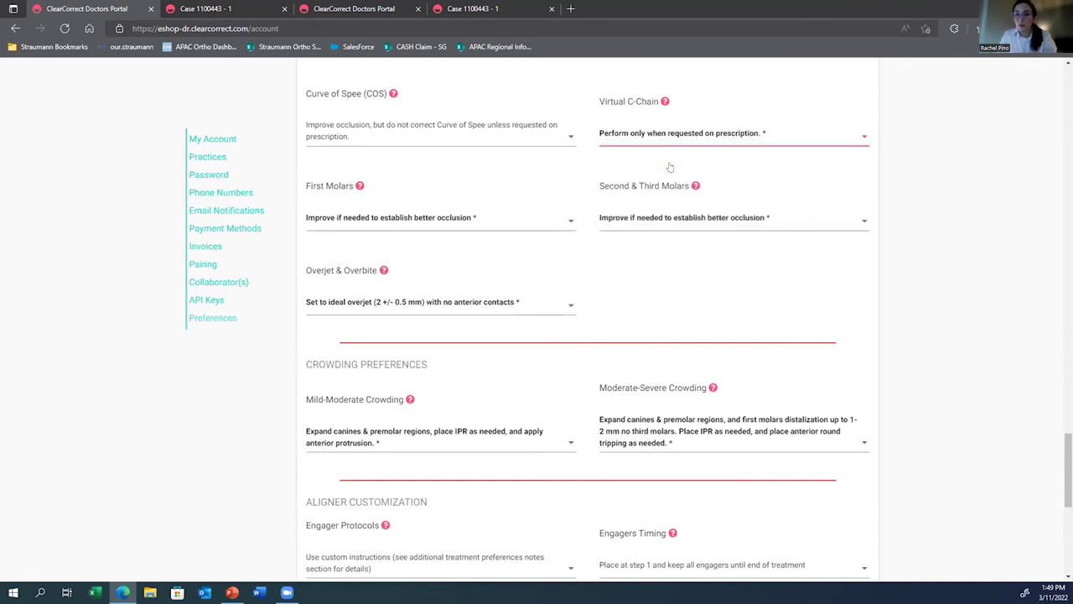
pyautogui.click(684, 139)
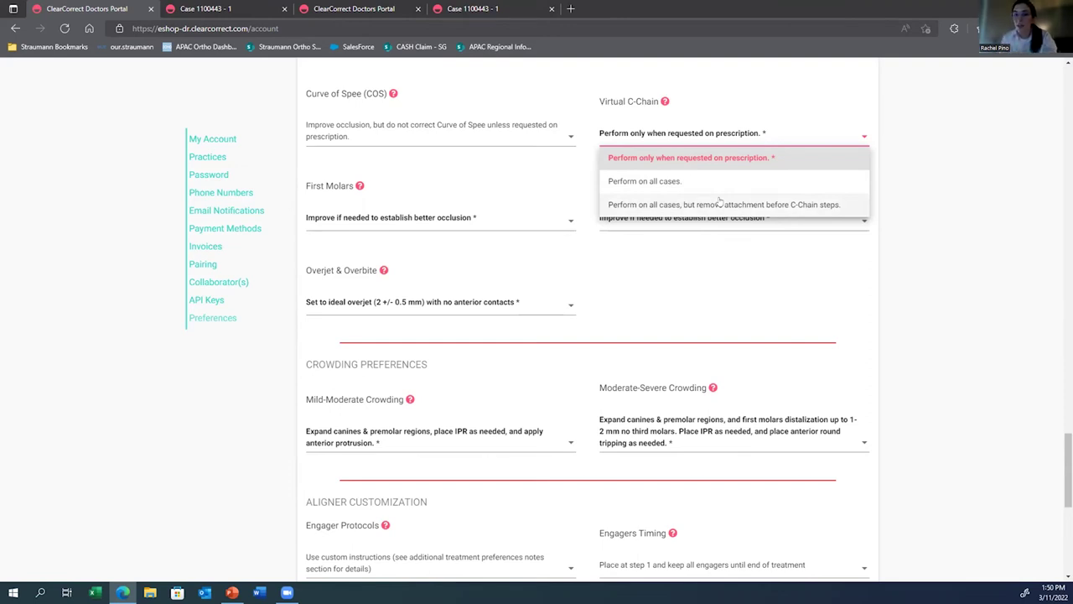
pyautogui.click(686, 179)
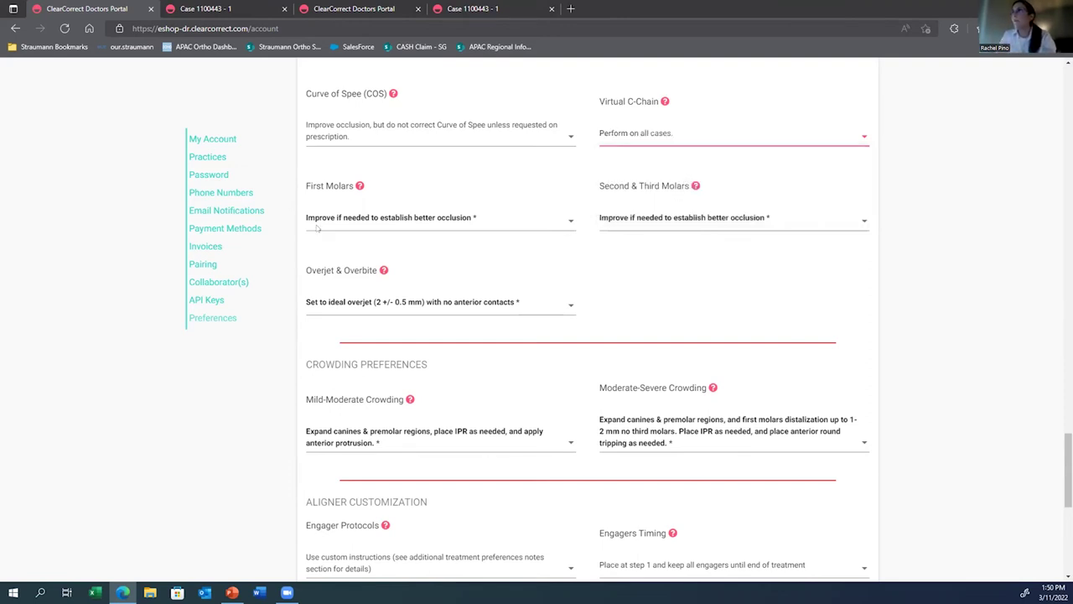
# Step: Try First Molars as do not move, restore improve if needed, and review Second & Third Molars, keeping the same default
pyautogui.scroll(-1, 317, 229)
pyautogui.click(352, 138)
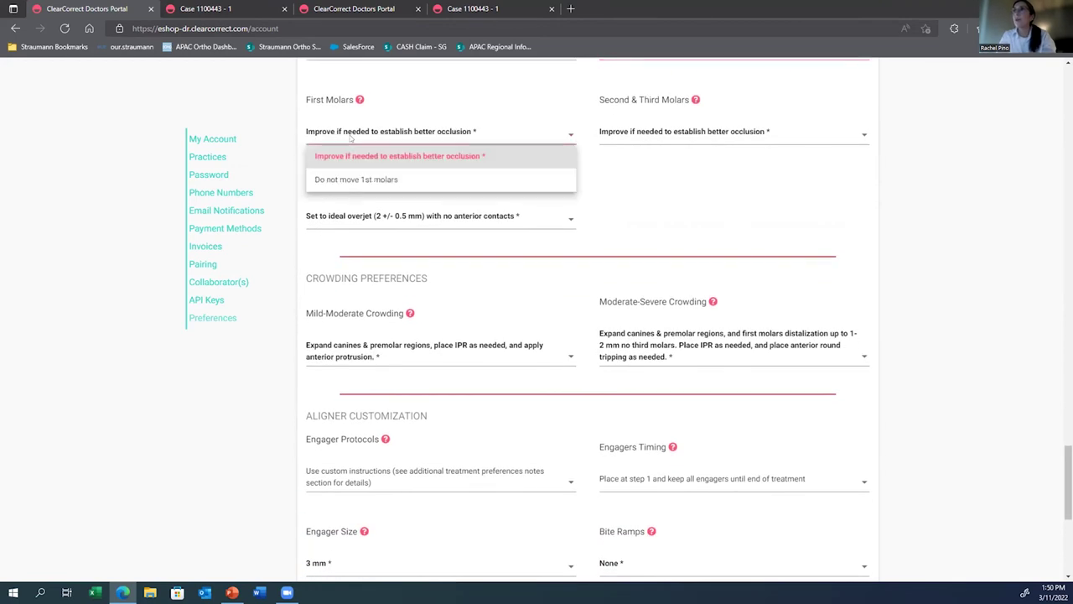
pyautogui.click(364, 179)
pyautogui.click(362, 134)
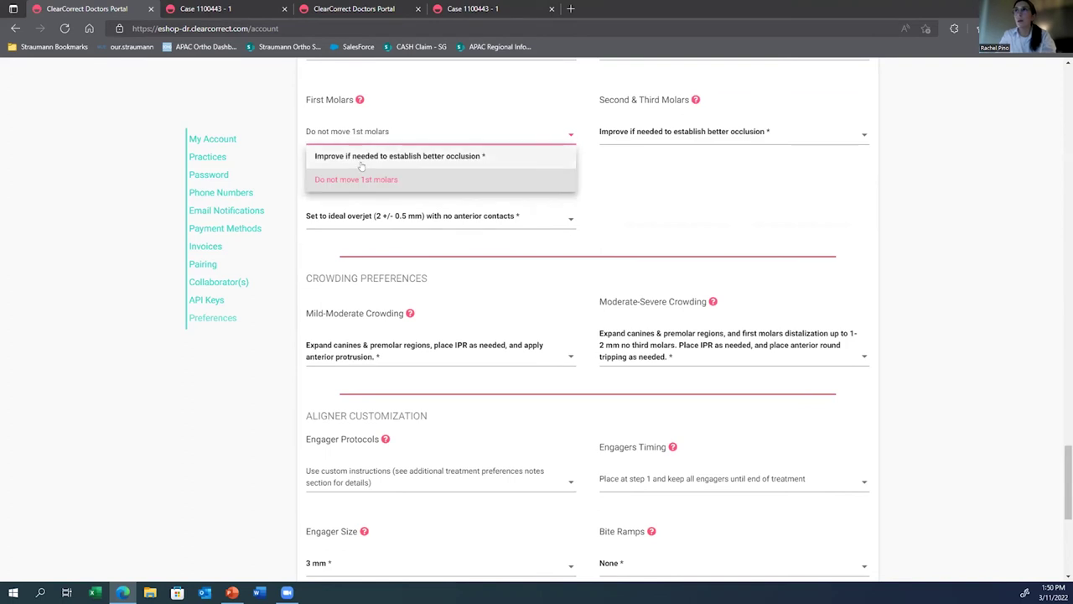
pyautogui.click(361, 161)
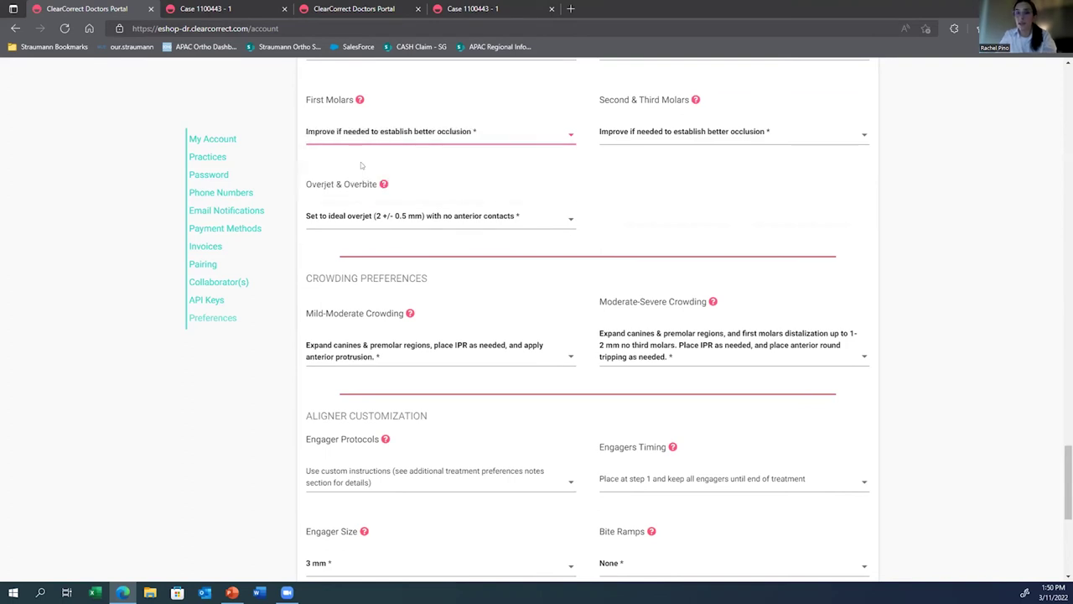
pyautogui.click(666, 135)
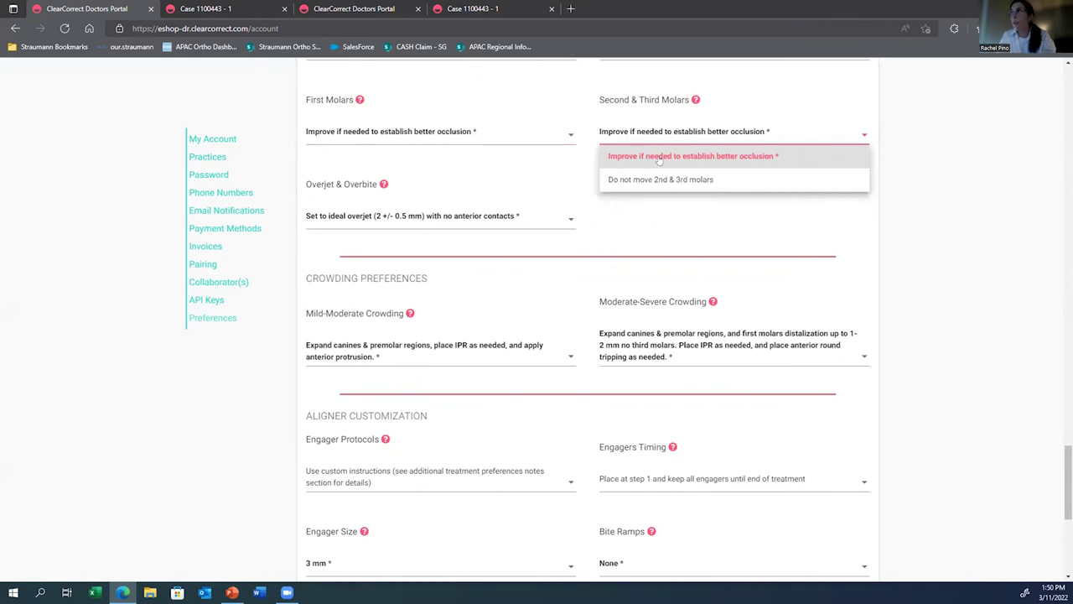
pyautogui.click(693, 155)
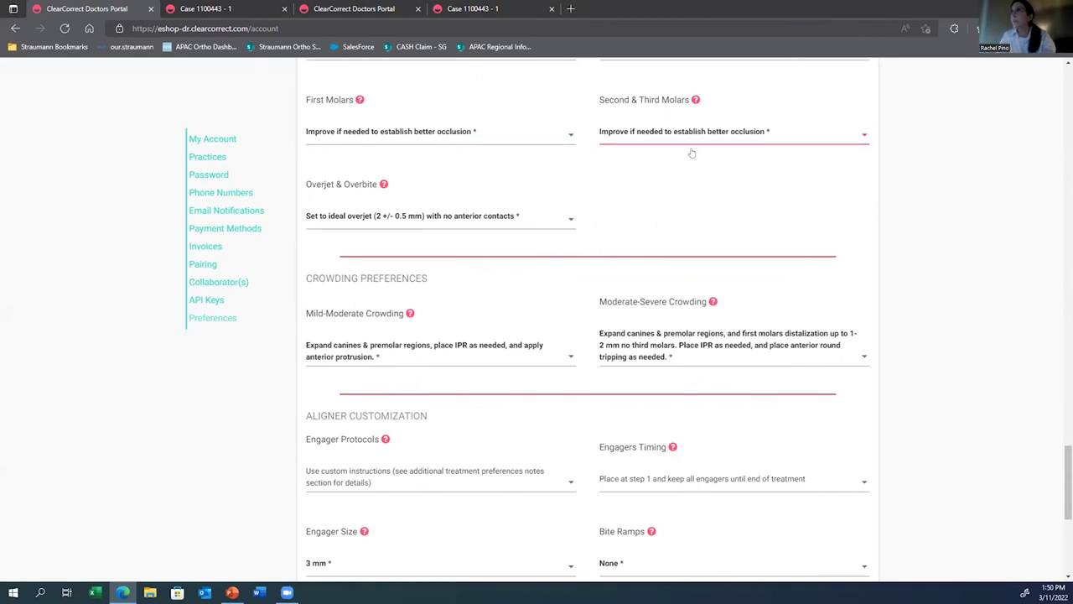
# Step: Set Overjet & Overbite to an overjet of 2 – 3 mm with slight overbite and light anterior contacts
pyautogui.scroll(-2, 560, 182)
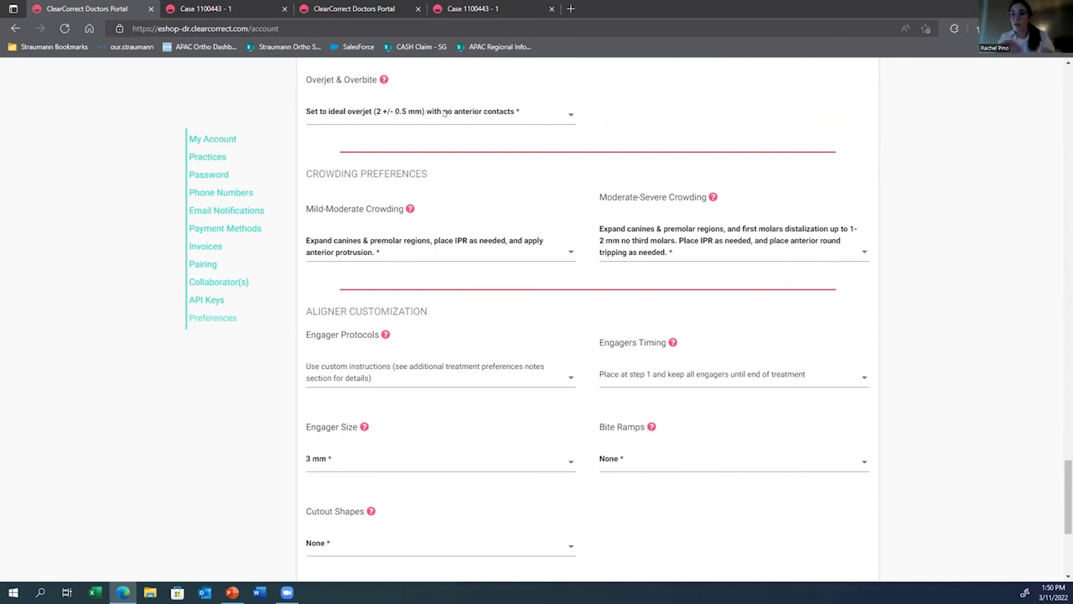
pyautogui.click(444, 113)
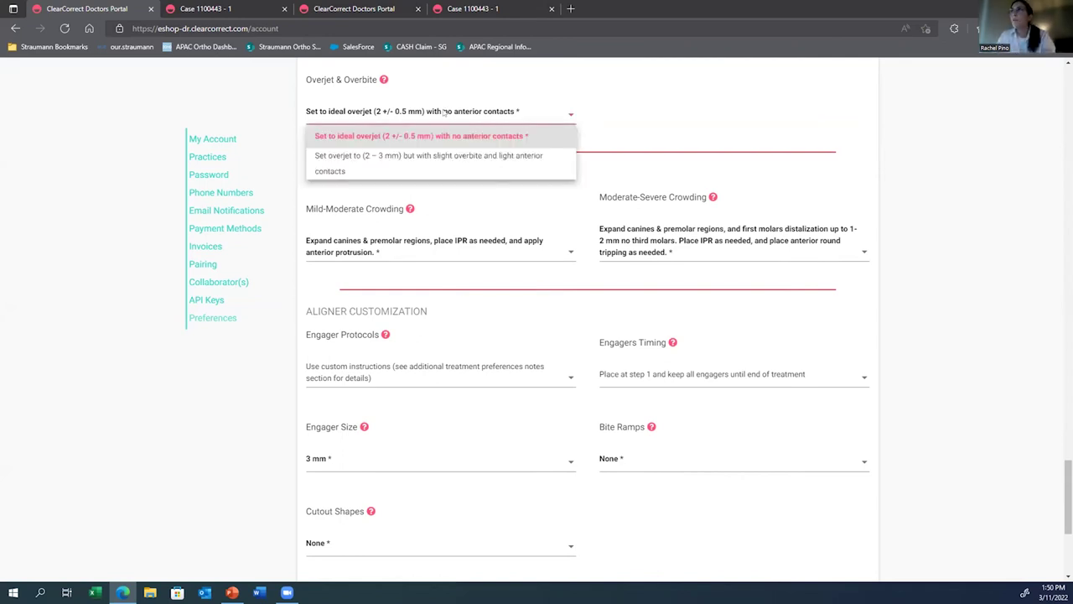
pyautogui.click(432, 155)
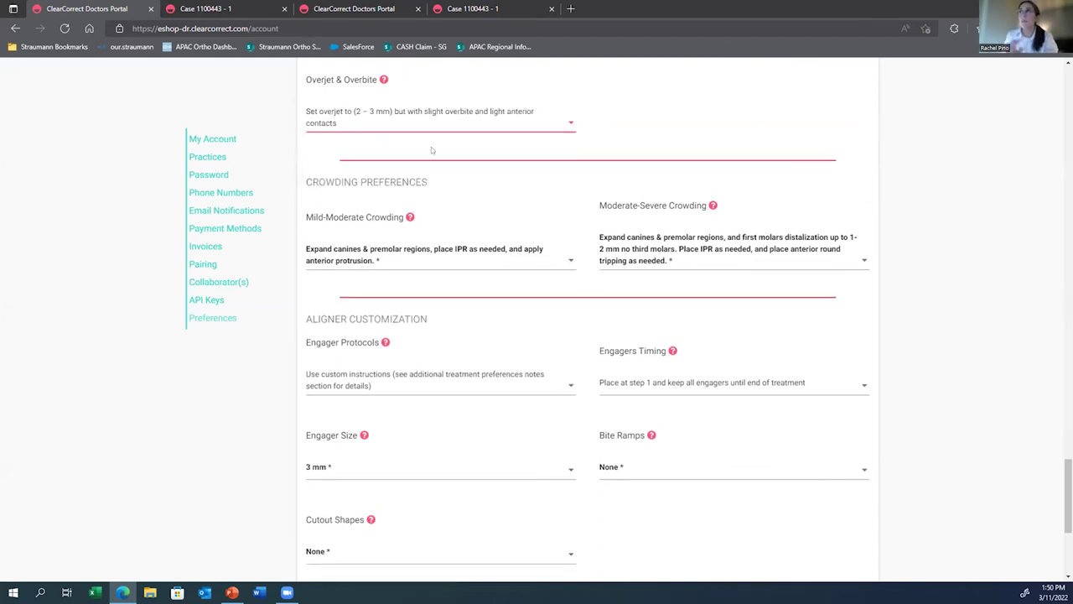
# Step: Review Mild-Moderate Crowding, keeping its default, and set Moderate-Severe Crowding to the option with anterior round tripping as needed but no IPR
pyautogui.scroll(-1, 431, 149)
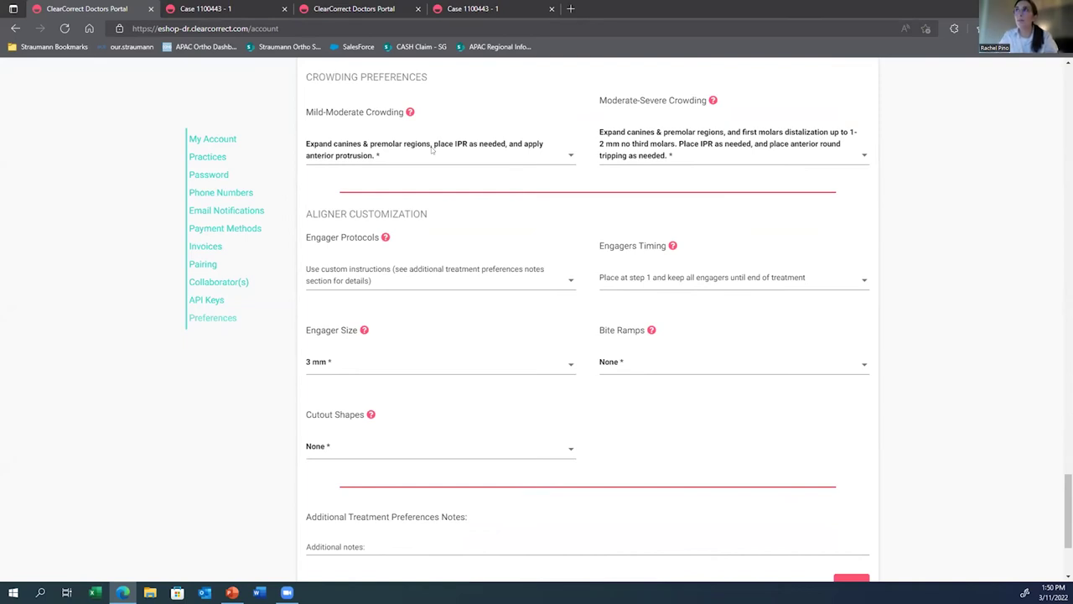
pyautogui.click(432, 149)
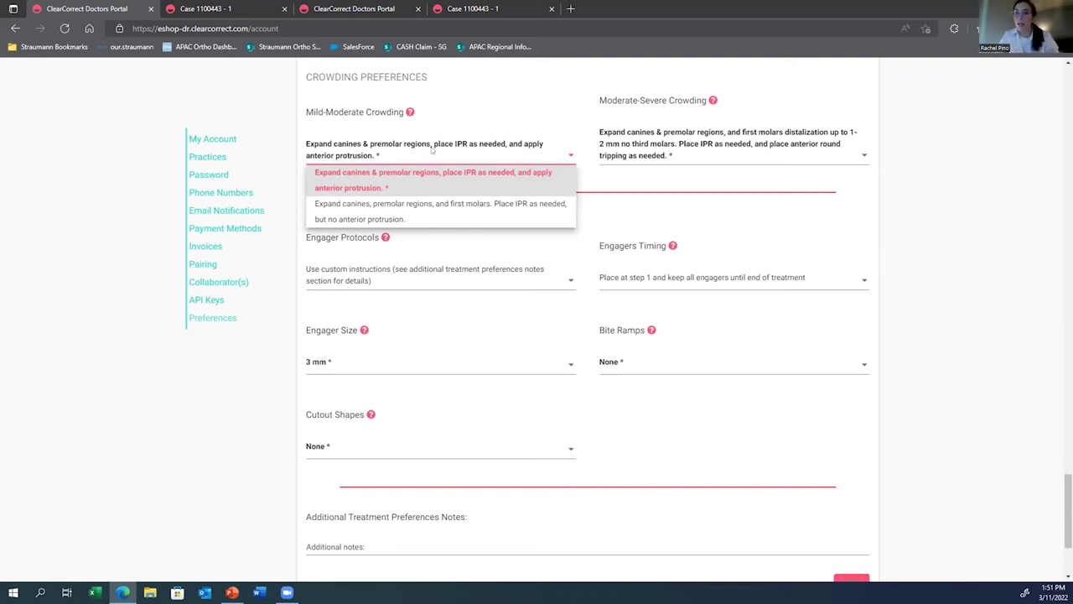
pyautogui.click(926, 239)
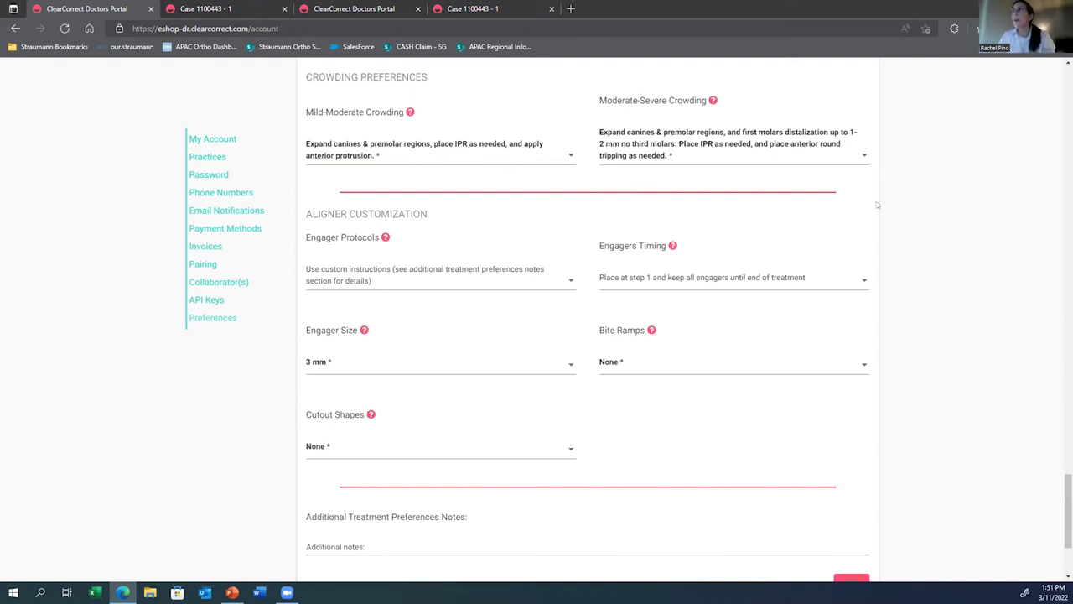
pyautogui.click(846, 160)
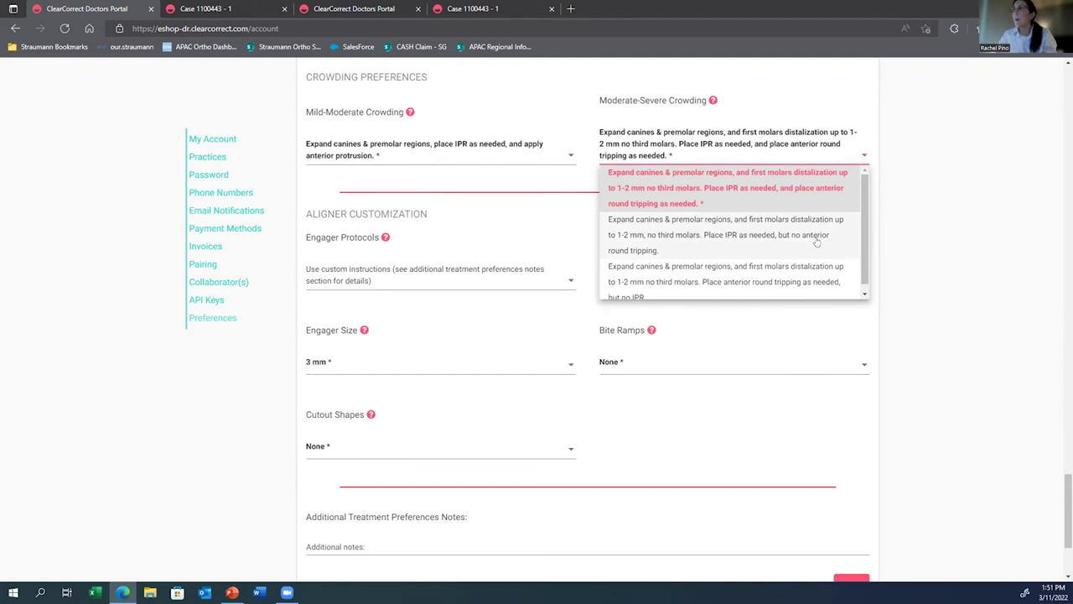
pyautogui.scroll(-1, 817, 243)
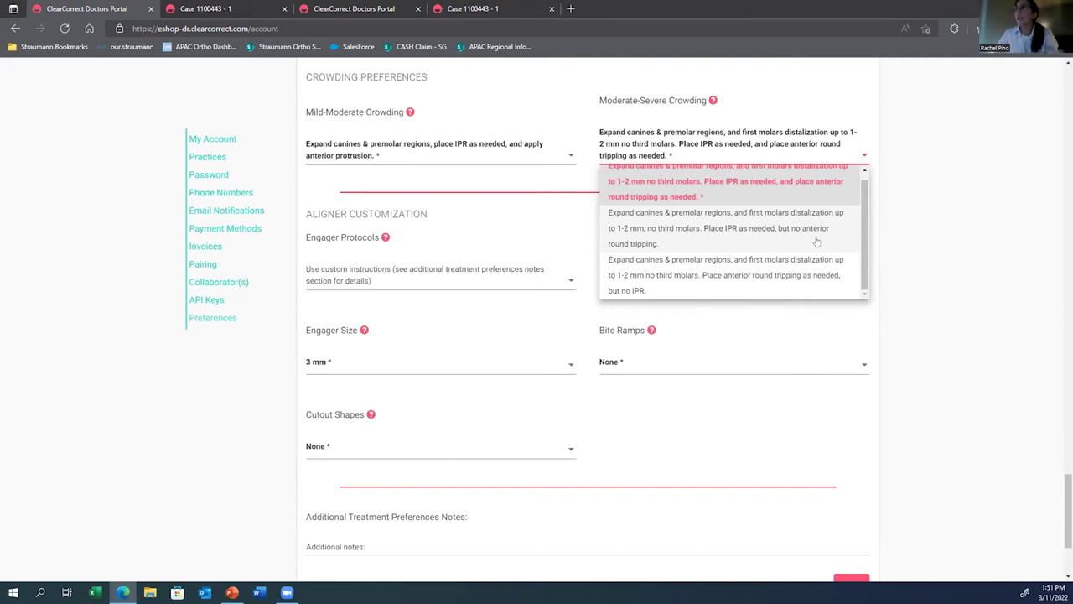
pyautogui.click(786, 291)
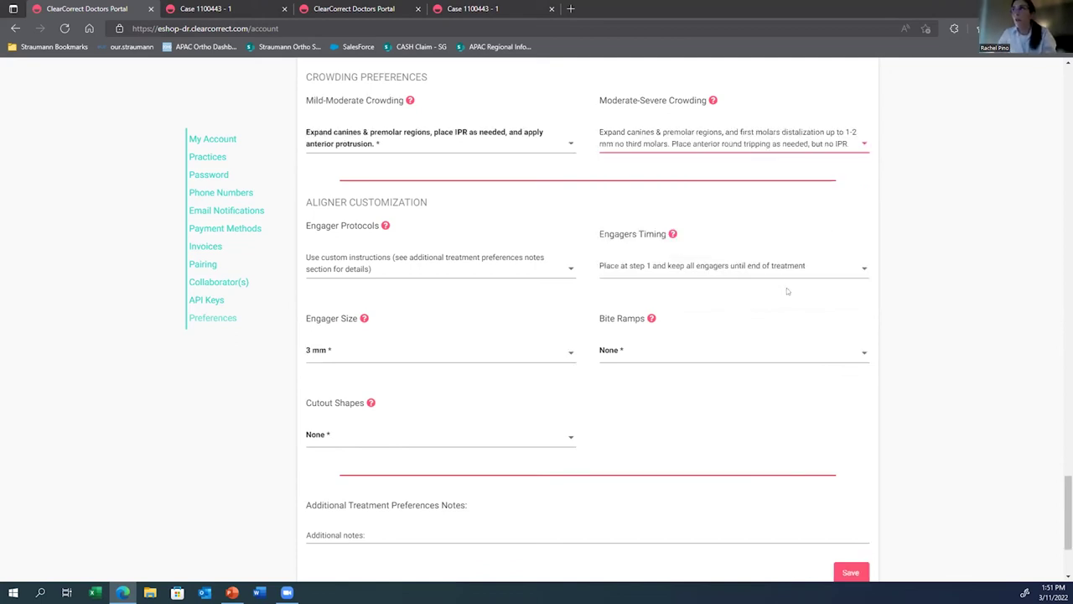
# Step: Set Engager Protocols to use engagers for rotations, intrusions, and extrusions, and set Engagers Timing to use custom instructions
pyautogui.scroll(-2, 789, 277)
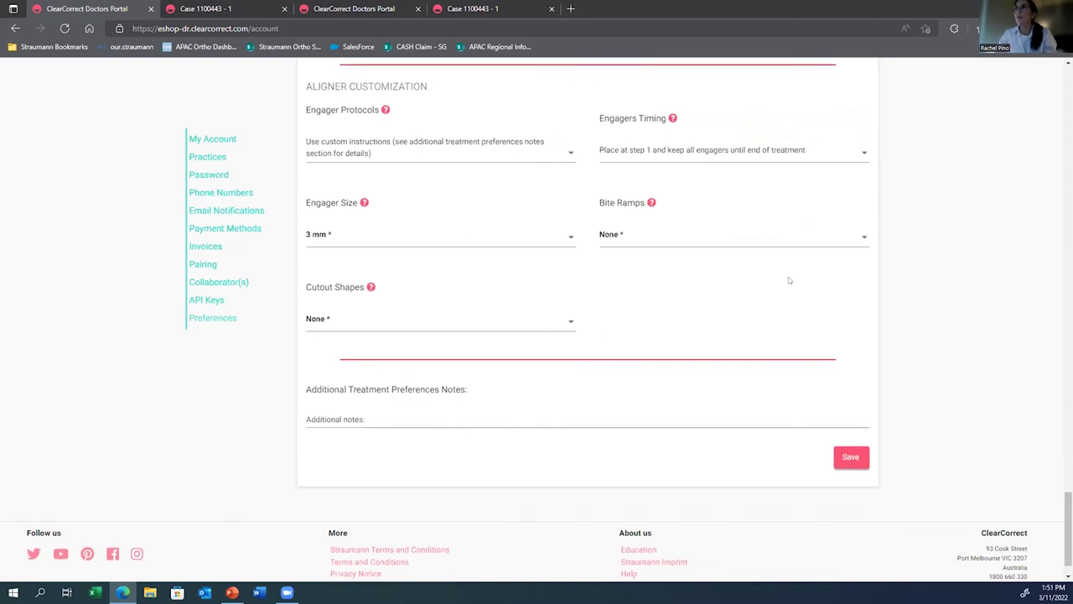
pyautogui.click(426, 152)
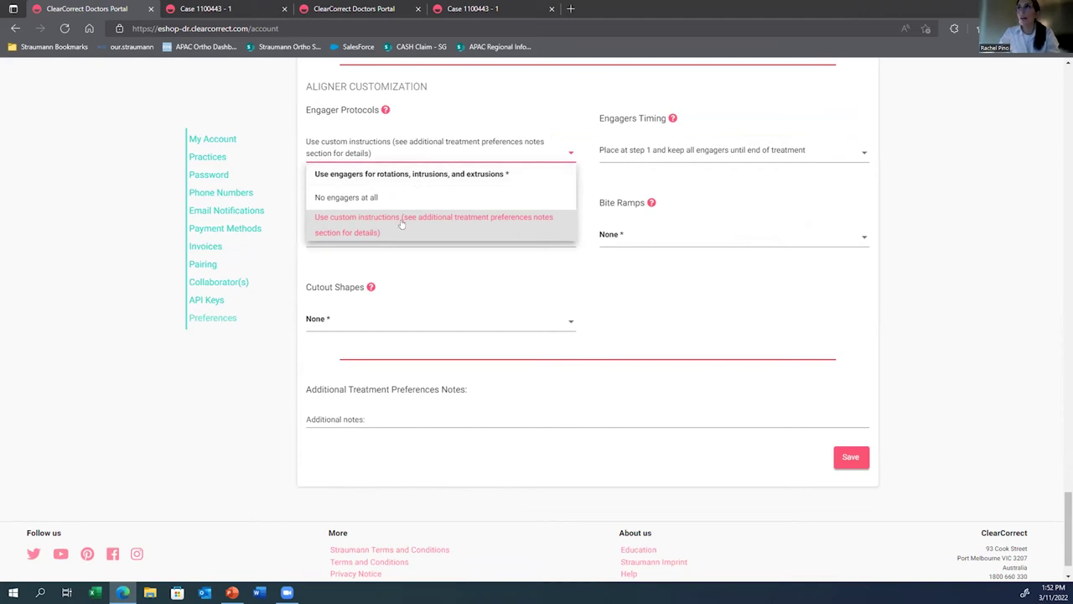
pyautogui.click(446, 176)
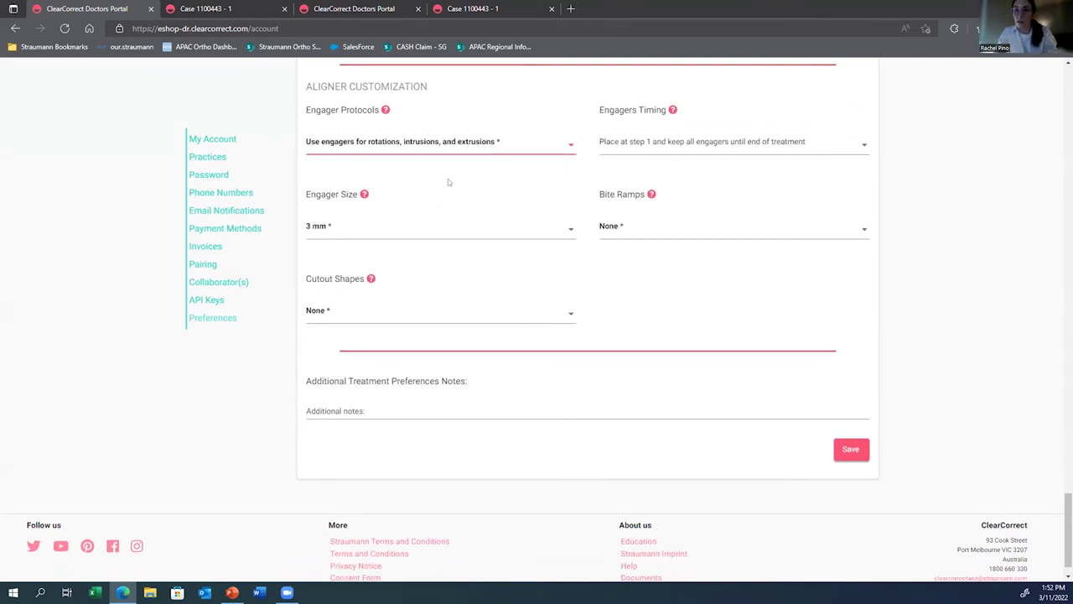
pyautogui.click(668, 145)
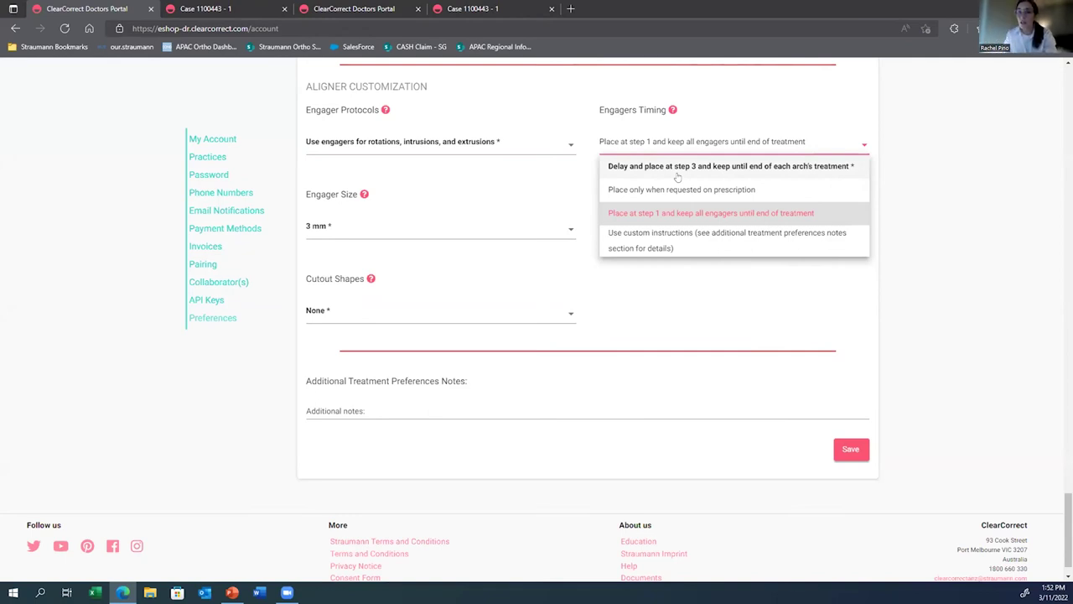
pyautogui.click(701, 233)
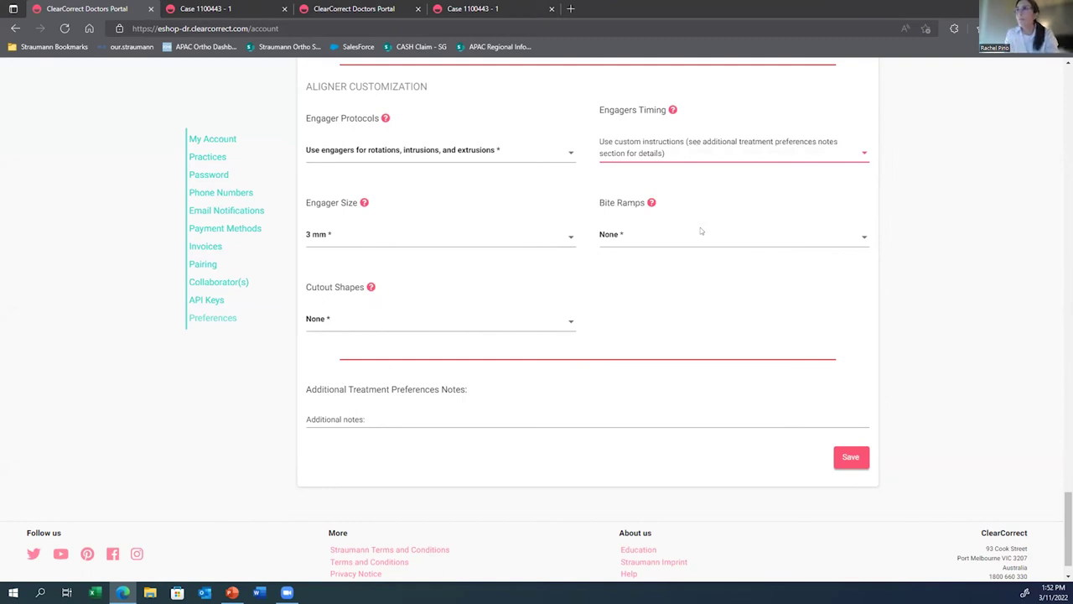
# Step: Set Engager Size to 4 mm, and review the Bite Ramps and Cutout Shapes options, keeping both at None
pyautogui.click(430, 235)
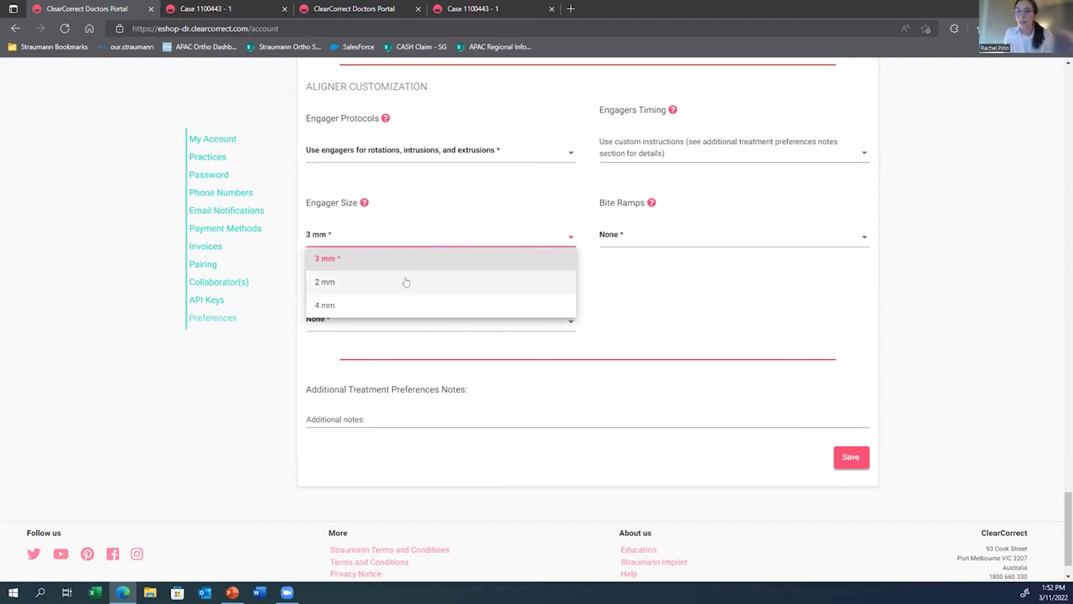
pyautogui.click(403, 306)
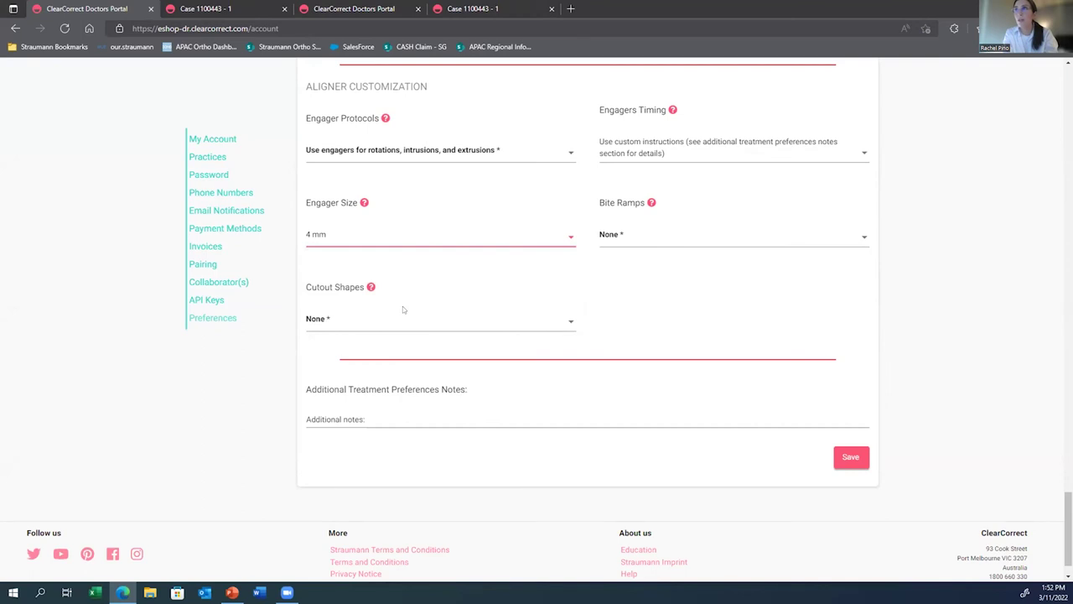
pyautogui.click(676, 239)
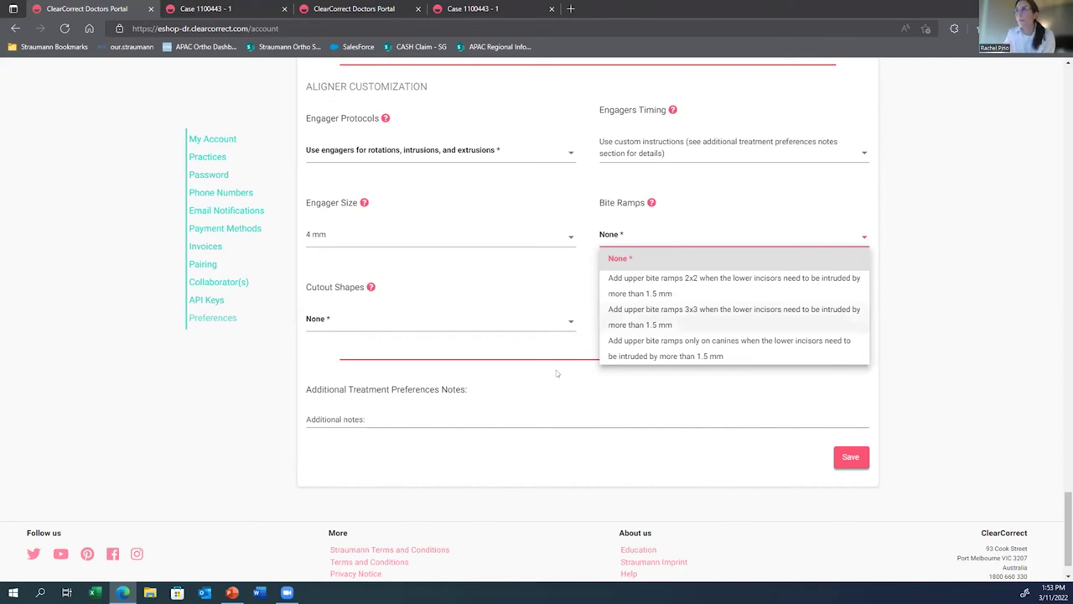
pyautogui.click(567, 319)
pyautogui.click(567, 319)
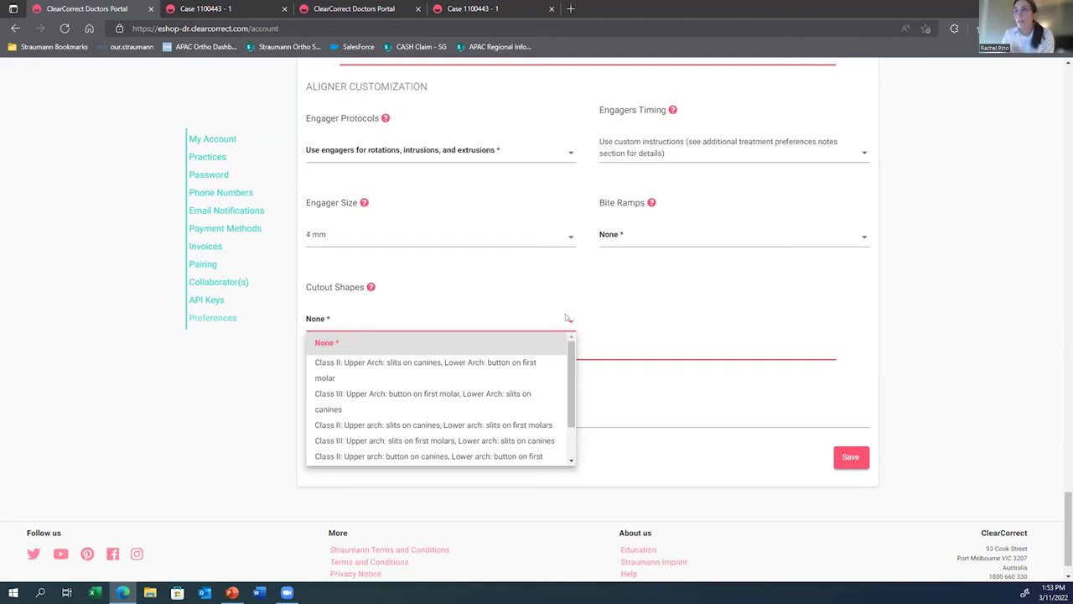
pyautogui.click(679, 470)
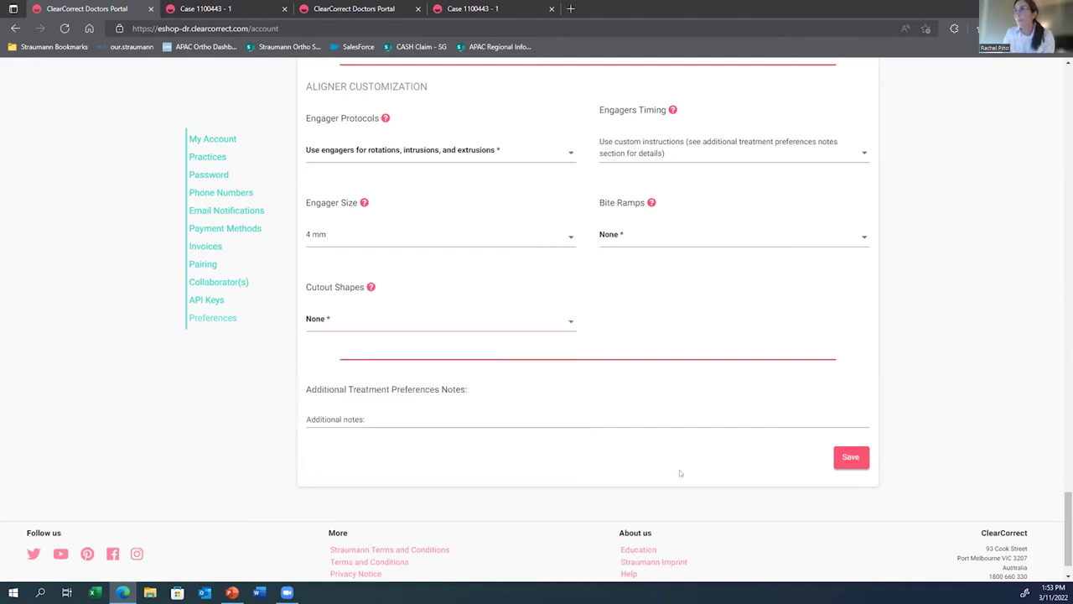
# Step: Start a numbered list with items 1 to 3 in the additional treatment notes, and write item 1 as "Never perform round tripping"
pyautogui.click(487, 410)
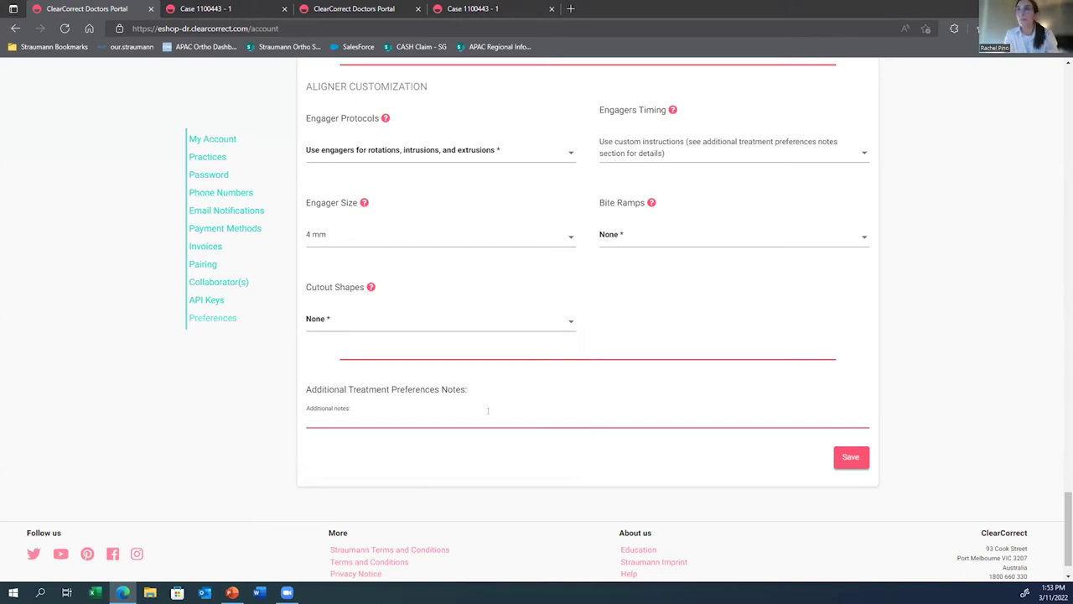
pyautogui.write('1.')
pyautogui.press('Return')
pyautogui.write('2.')
pyautogui.press('Return')
pyautogui.write('3.')
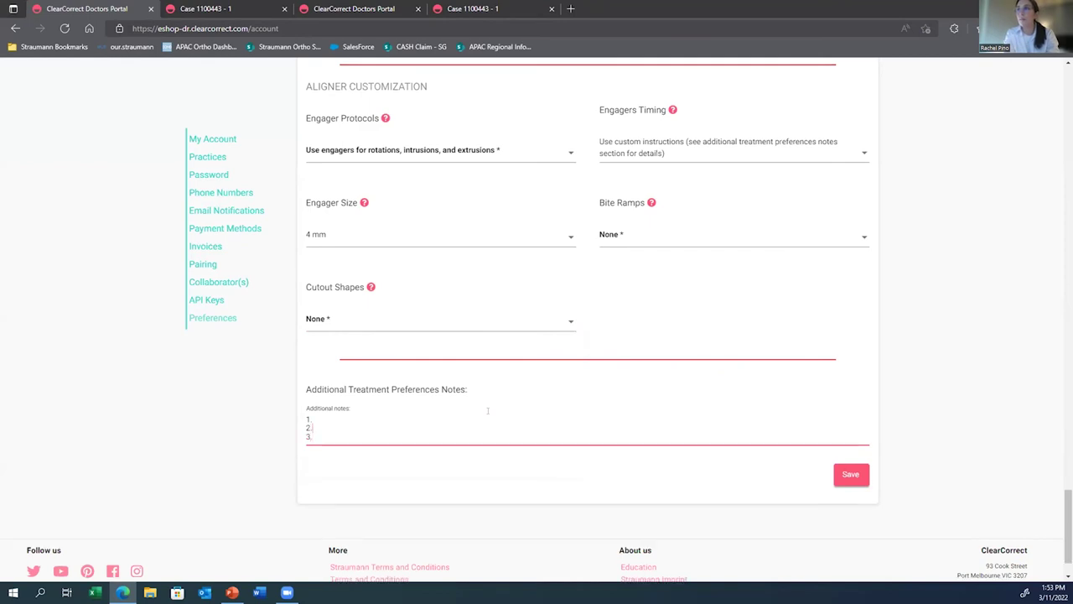
pyautogui.write('D')
pyautogui.press('BackSpace')
pyautogui.write('N')
pyautogui.press('BackSpace')
pyautogui.write('Never perform ')
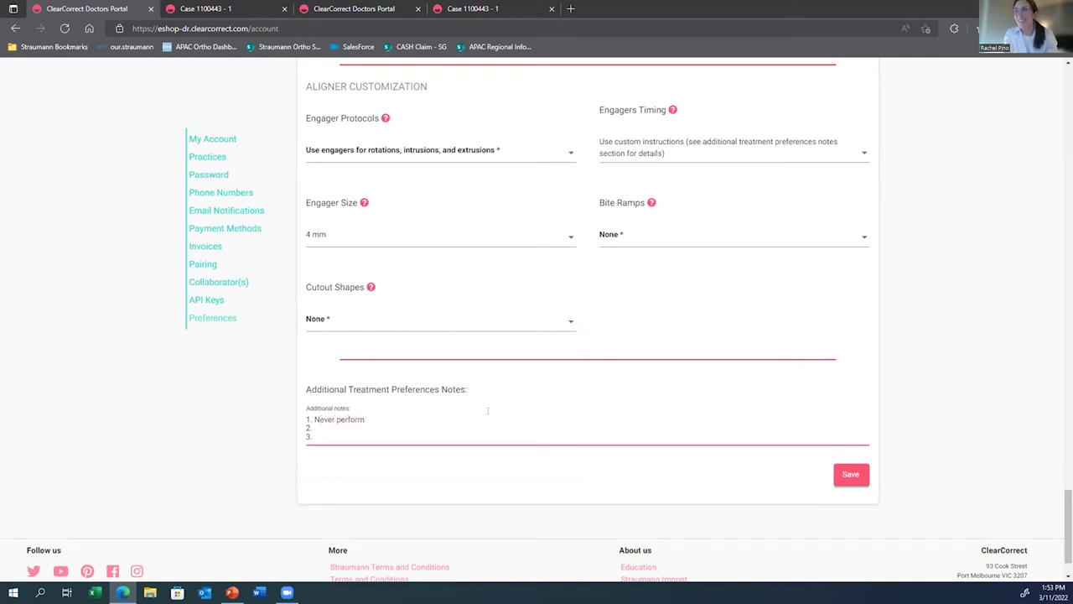
pyautogui.write('round tripping 2. ')
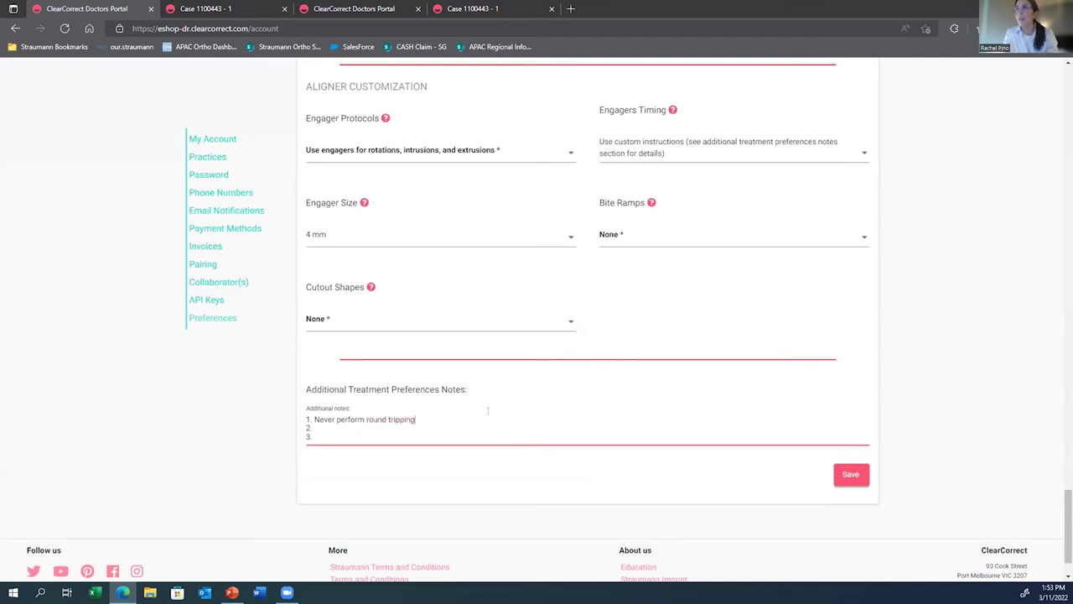
# Step: Write note 2 as "Always add 4mm horizontal engagers on 6's upper and lower" and note 3 as "Finish with 2mm overjet and overbite"
pyautogui.write('Always add')
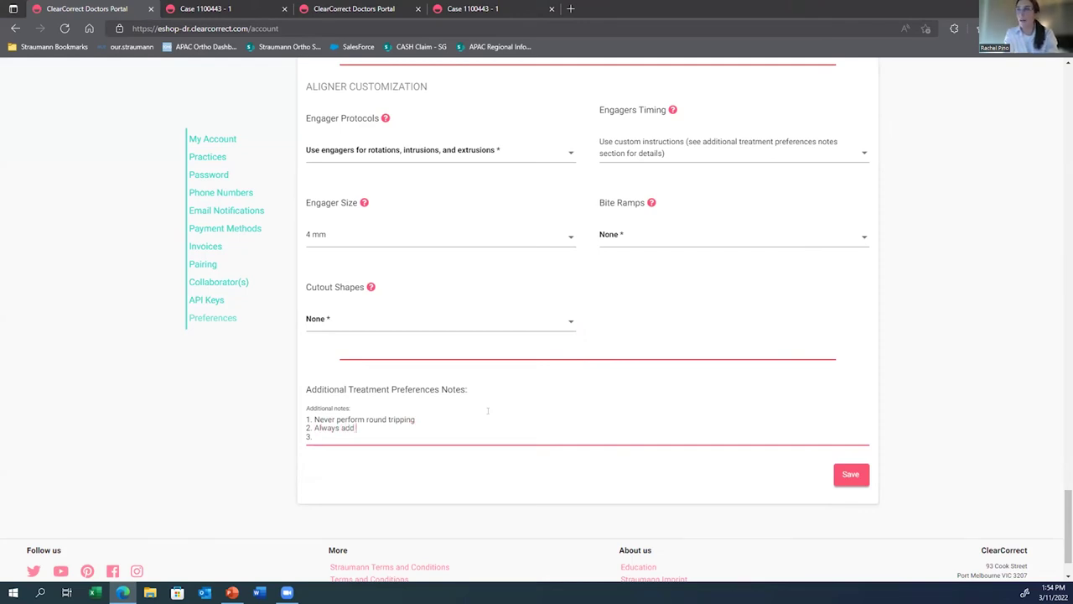
pyautogui.write(' 4mm horizontal engagers o')
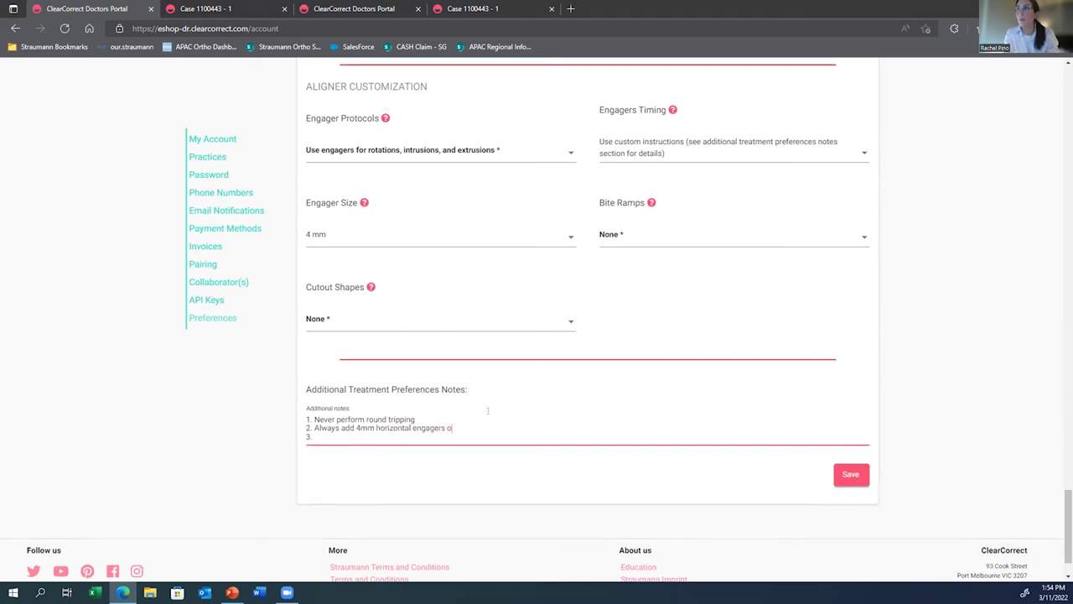
pyautogui.write("n 6's upper and lower ")
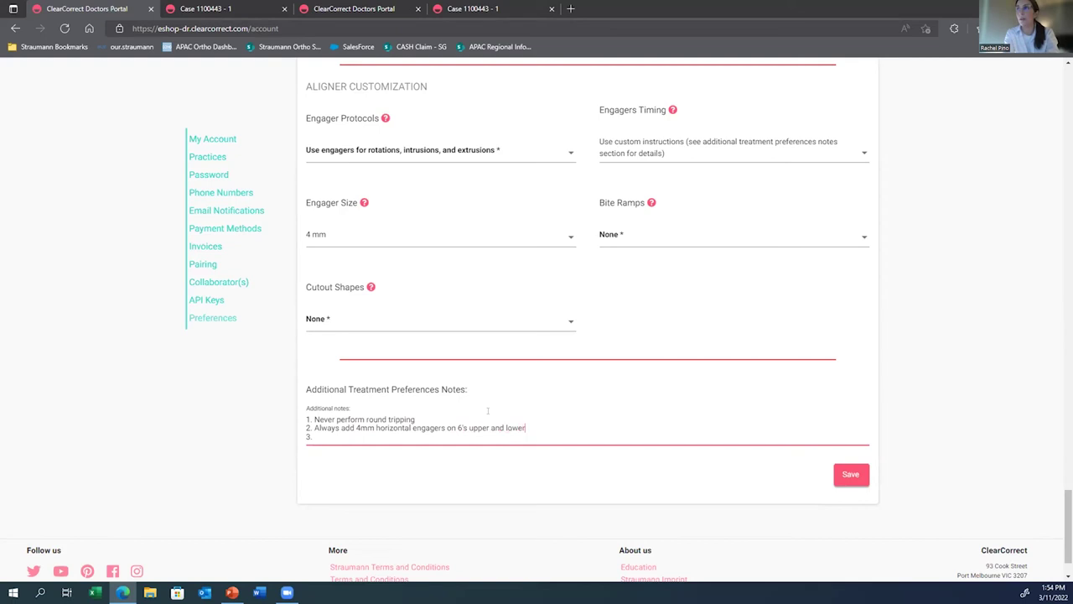
pyautogui.write('3. Finish with 2mm overje')
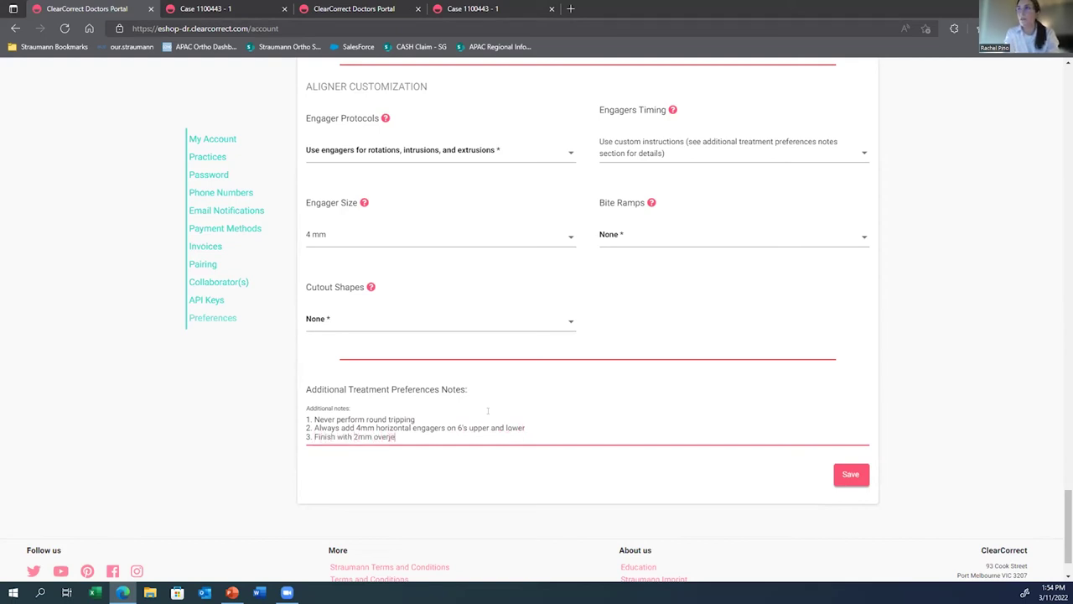
pyautogui.write('t and overbite')
# Step: Add note 4 reading "IPR should always be performed at step number 9"
pyautogui.press('Return')
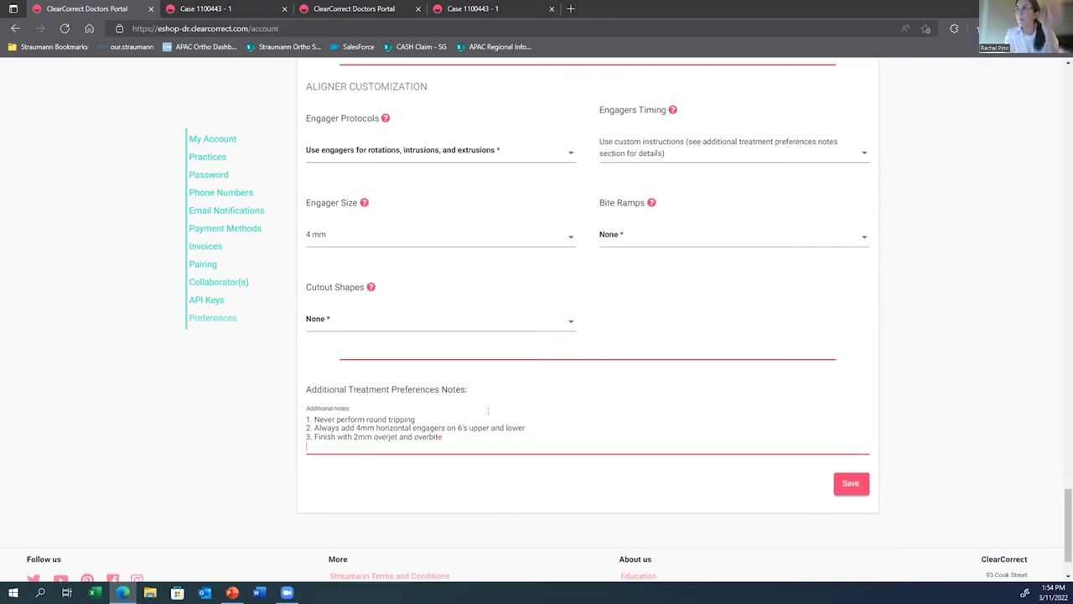
pyautogui.write('4.')
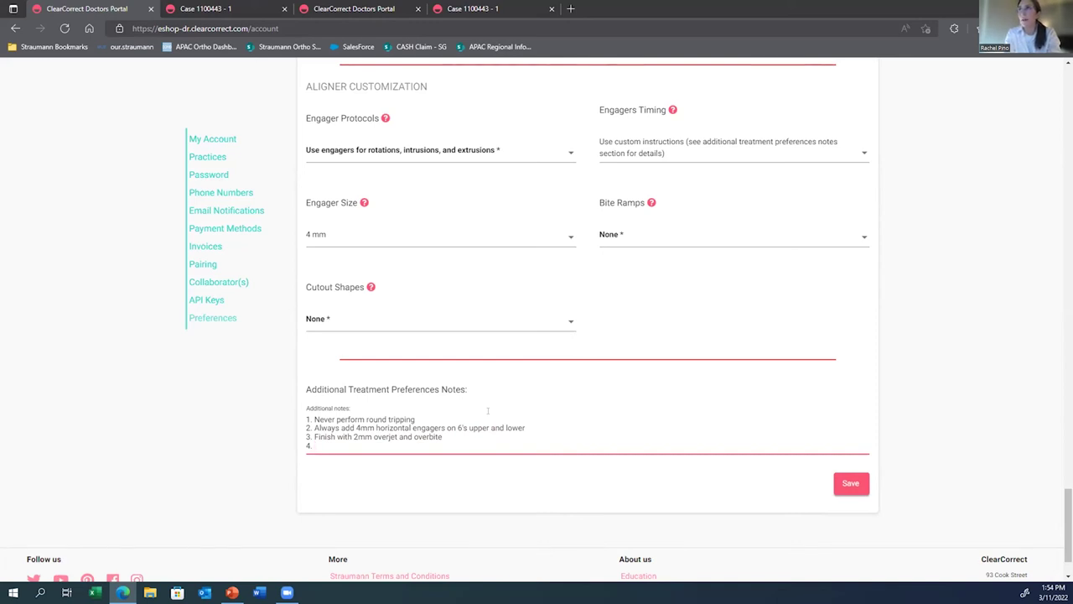
pyautogui.write('IPR should always be performed at step number ')
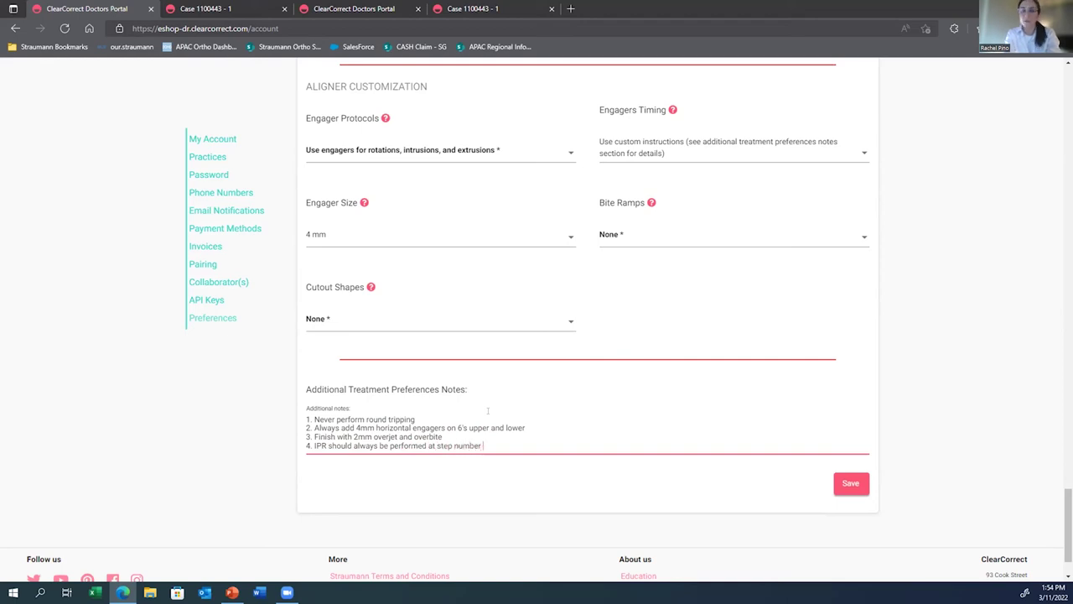
pyautogui.write('9')
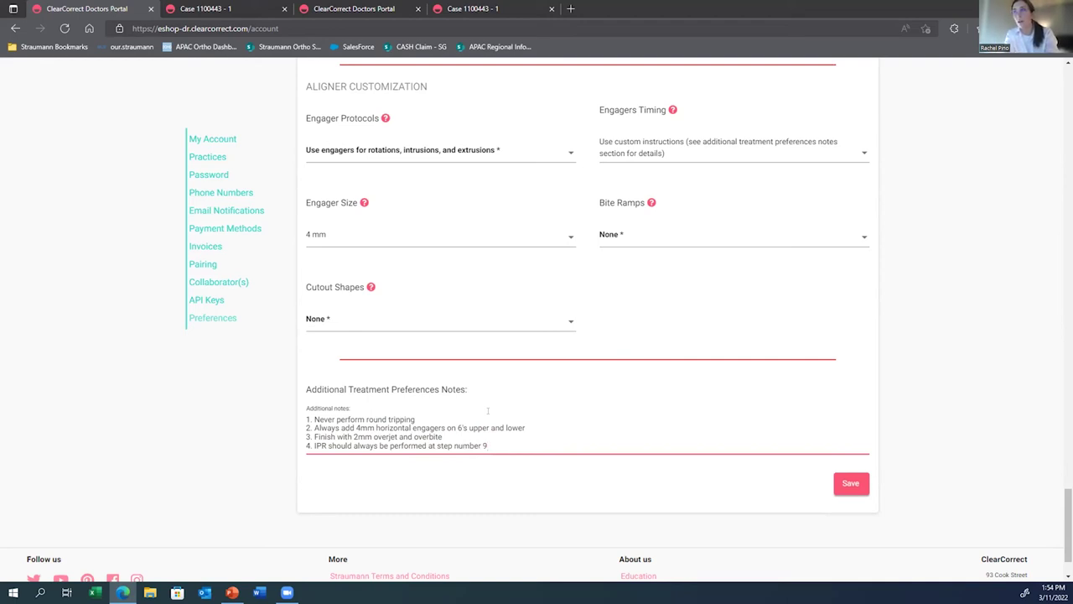
# Step: Add note 5 reading "Engagers should always be bonded at step number 5" and save the treatment preferences
pyautogui.press('Return')
pyautogui.write('5. Enga')
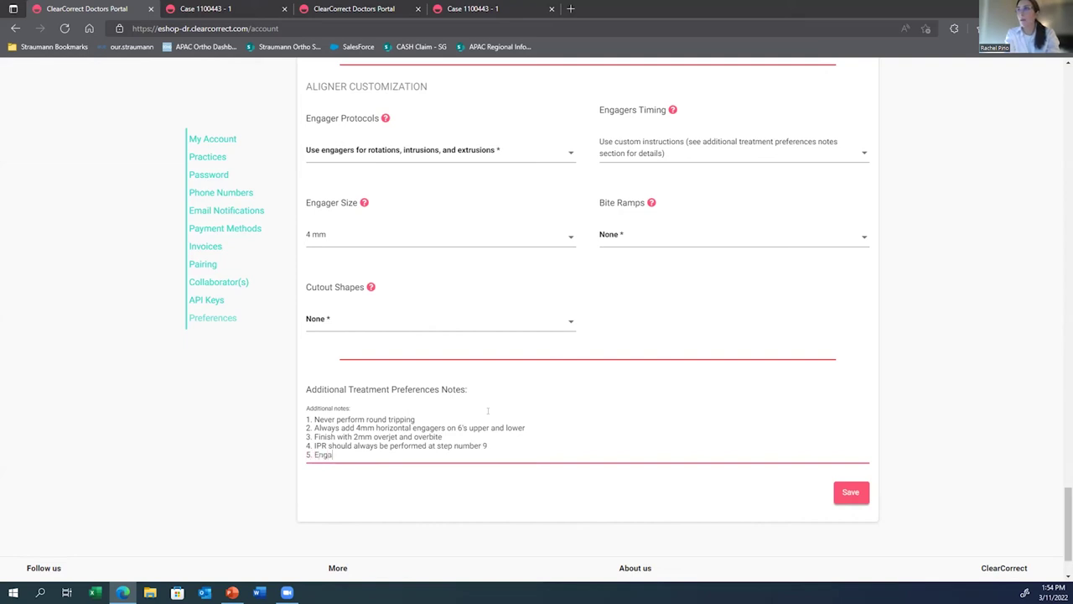
pyautogui.write('gers should alwas')
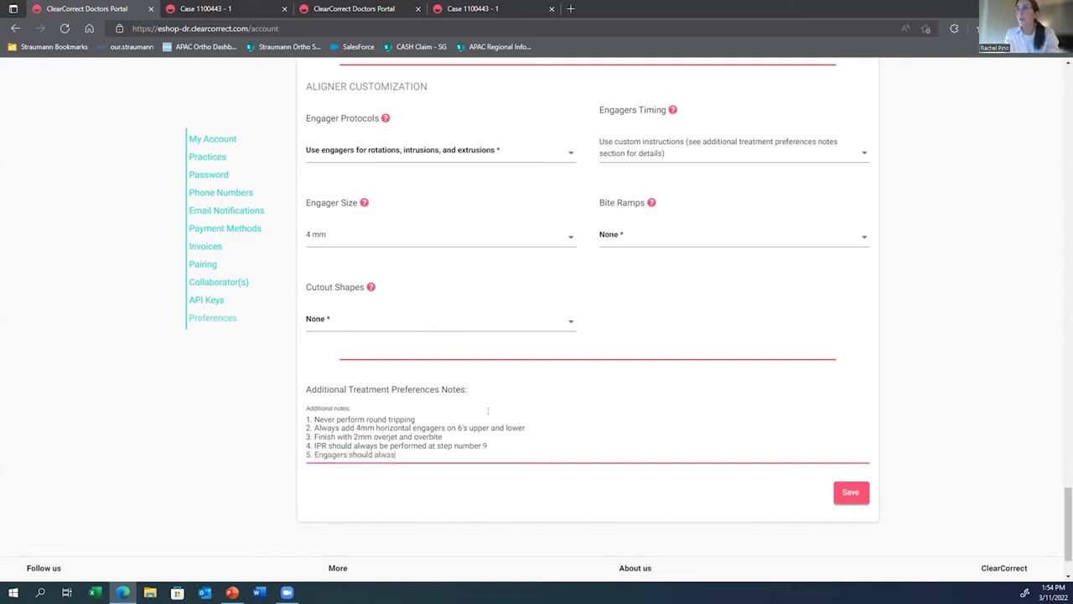
pyautogui.write('y')
pyautogui.press('BackSpace')
pyautogui.press('BackSpace')
pyautogui.write('ys be bonded ')
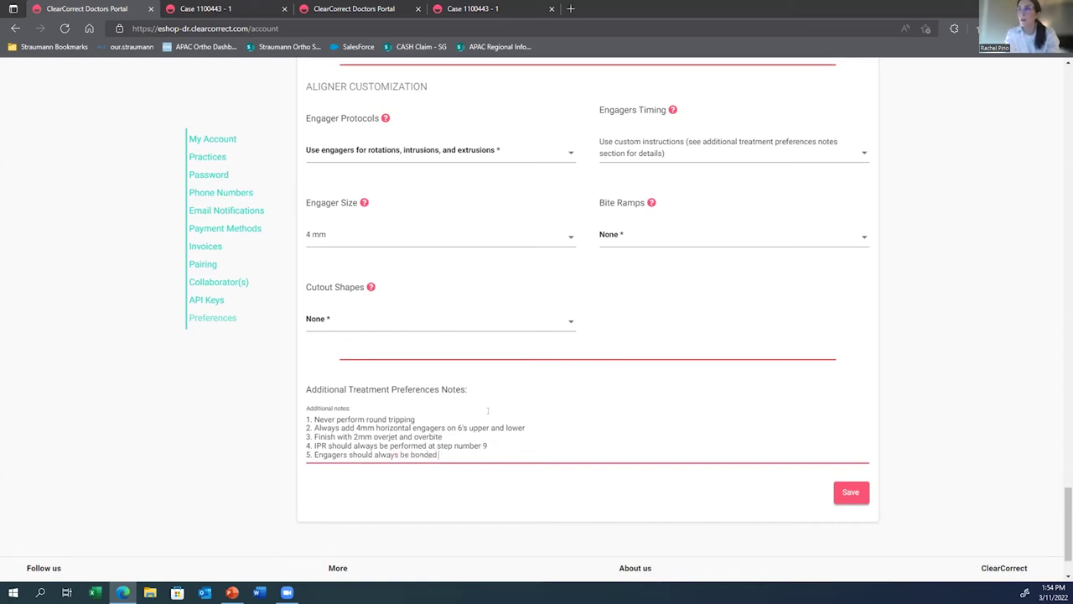
pyautogui.write('at step number 5')
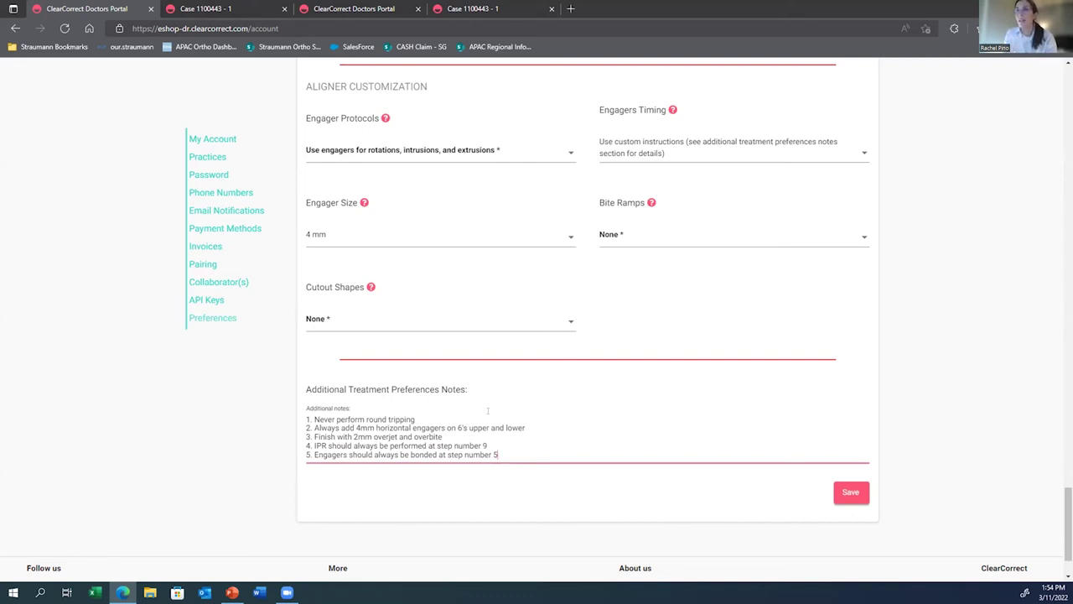
pyautogui.click(855, 497)
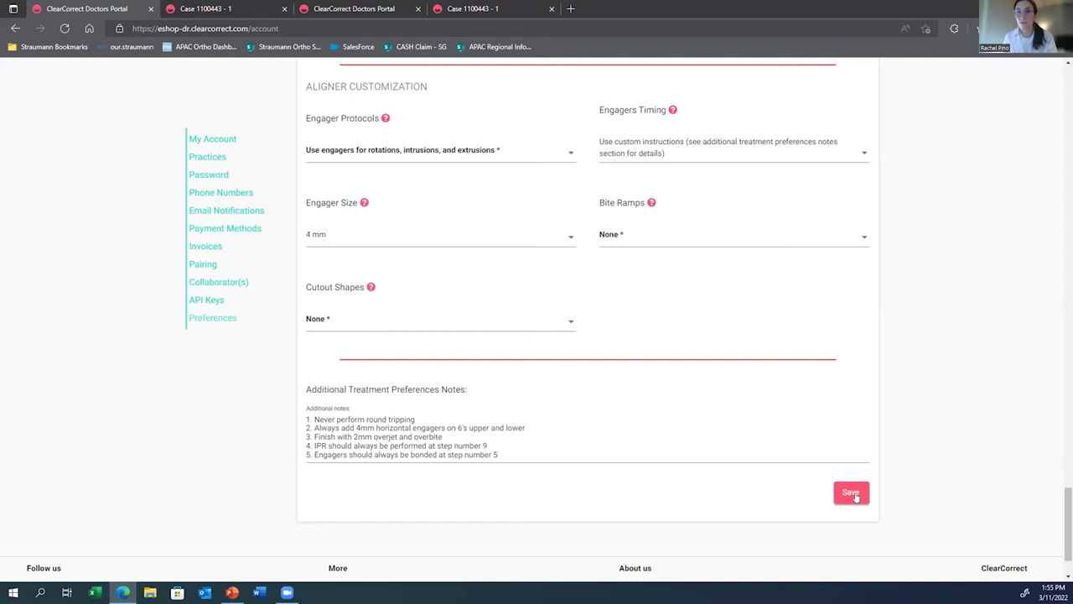
pyautogui.click(852, 493)
# Step: Check the last updated date of the Treatment Preferences and look over the saved clinical preferences
pyautogui.scroll(5, 863, 453)
pyautogui.scroll(20, 864, 454)
pyautogui.scroll(4, 863, 452)
pyautogui.scroll(-10, 863, 454)
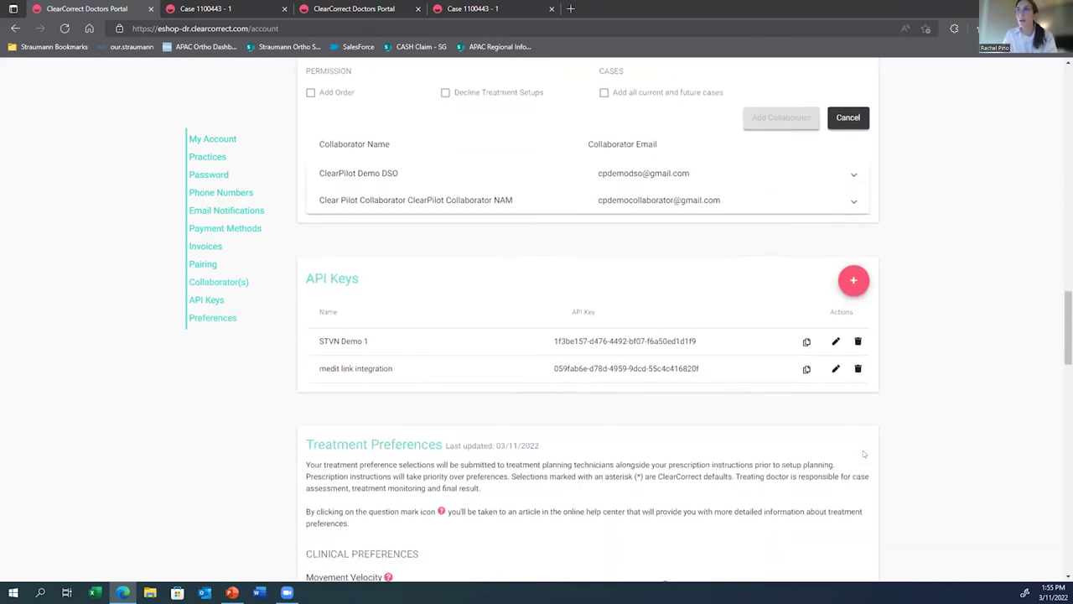
pyautogui.scroll(-5, 864, 453)
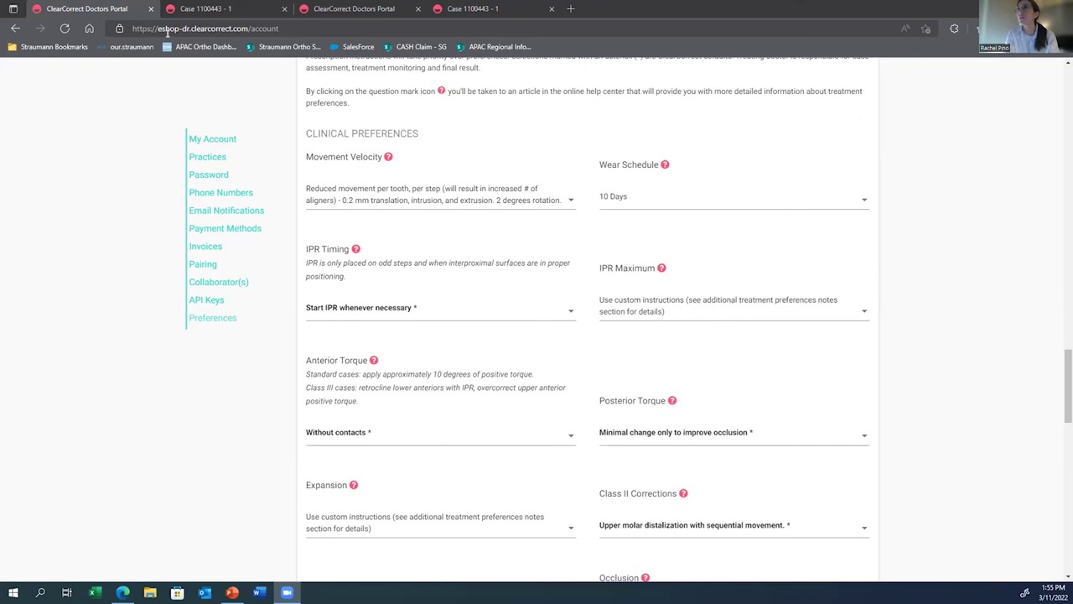
# Step: Switch to the open ClearPilot case and, with doctor edits on, remove the button cutout from the upper tooth that has one
pyautogui.hotkey('ctrl', 'Tab')
pyautogui.moveTo(337, 334); pyautogui.dragTo(487, 317)
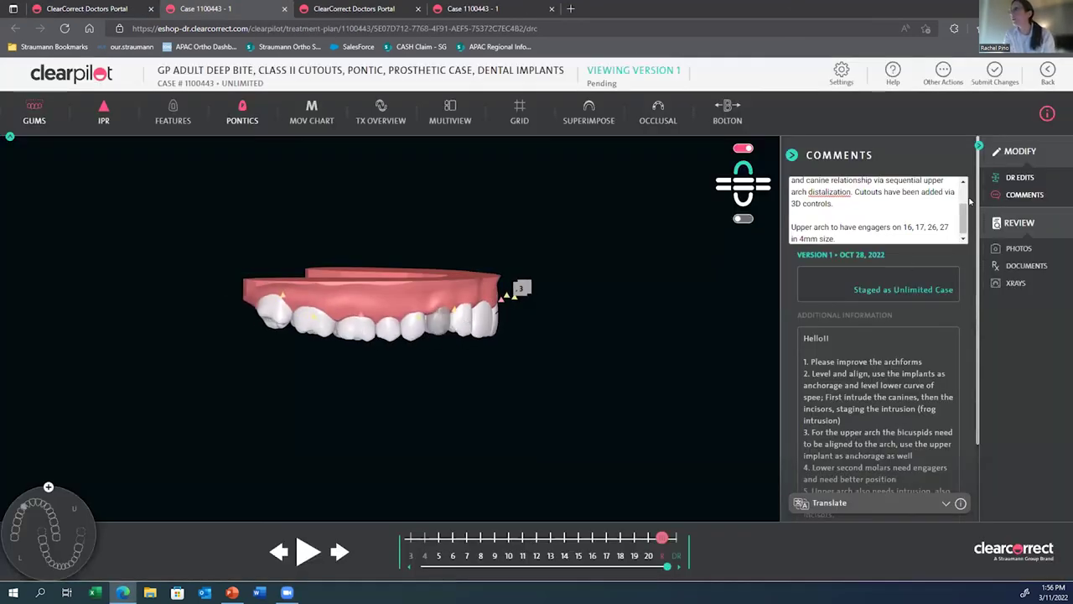
pyautogui.click(1003, 177)
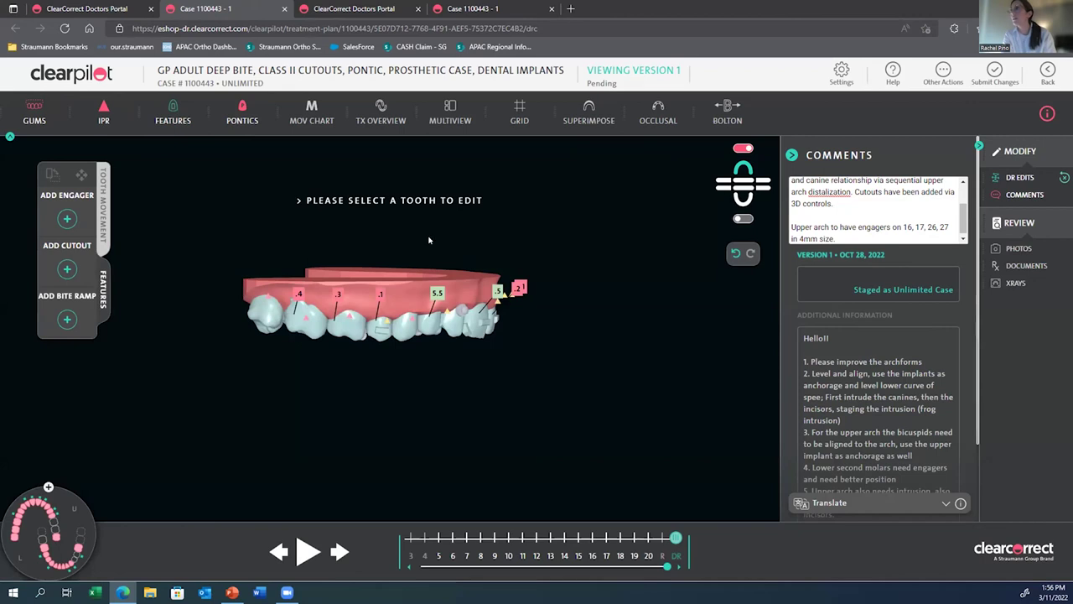
pyautogui.moveTo(467, 328); pyautogui.dragTo(432, 313)
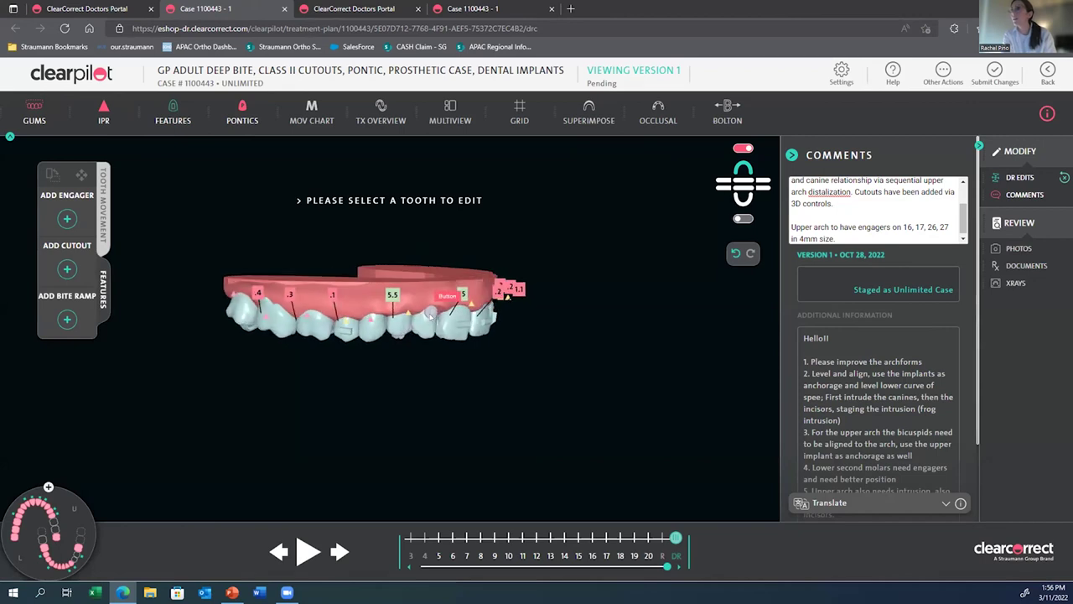
pyautogui.click(430, 316)
pyautogui.click(49, 353)
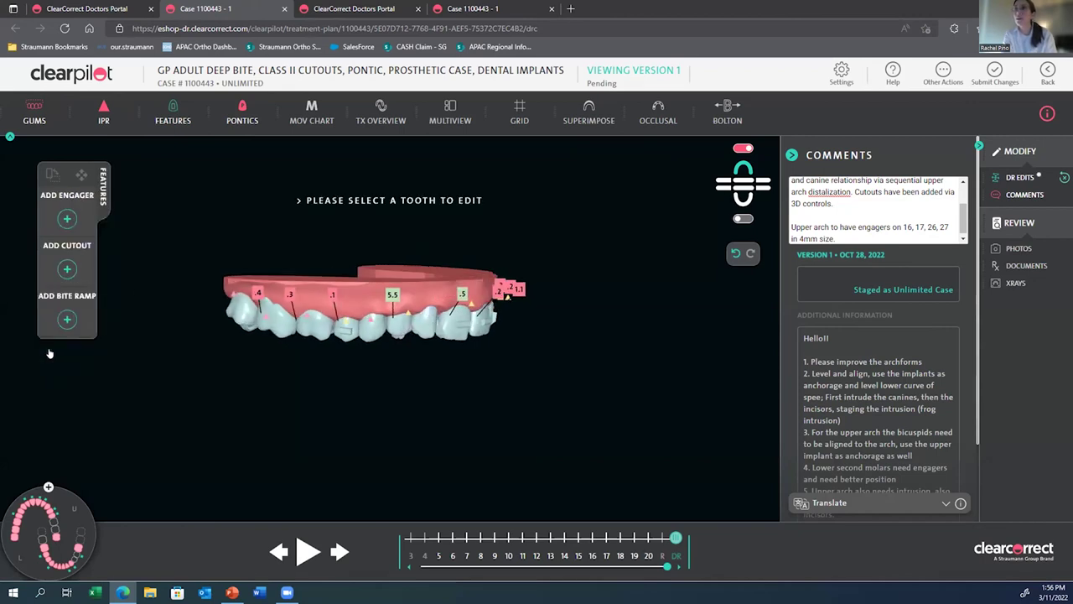
# Step: Add a button cutout to the buccal side of the same upper tooth, nearer its biting edge
pyautogui.click(66, 267)
pyautogui.click(65, 219)
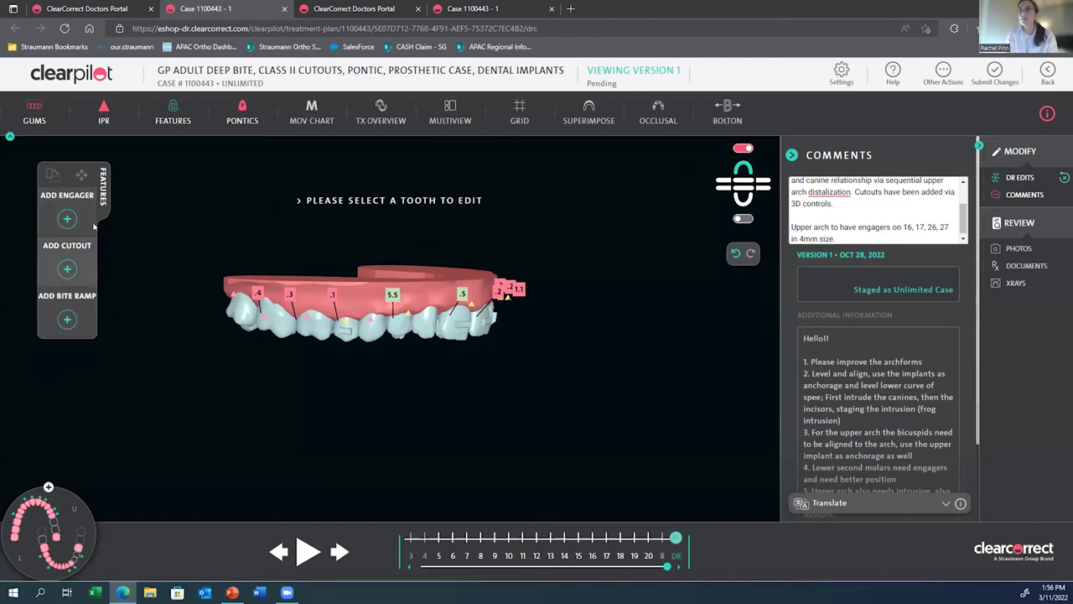
pyautogui.click(62, 271)
pyautogui.click(423, 337)
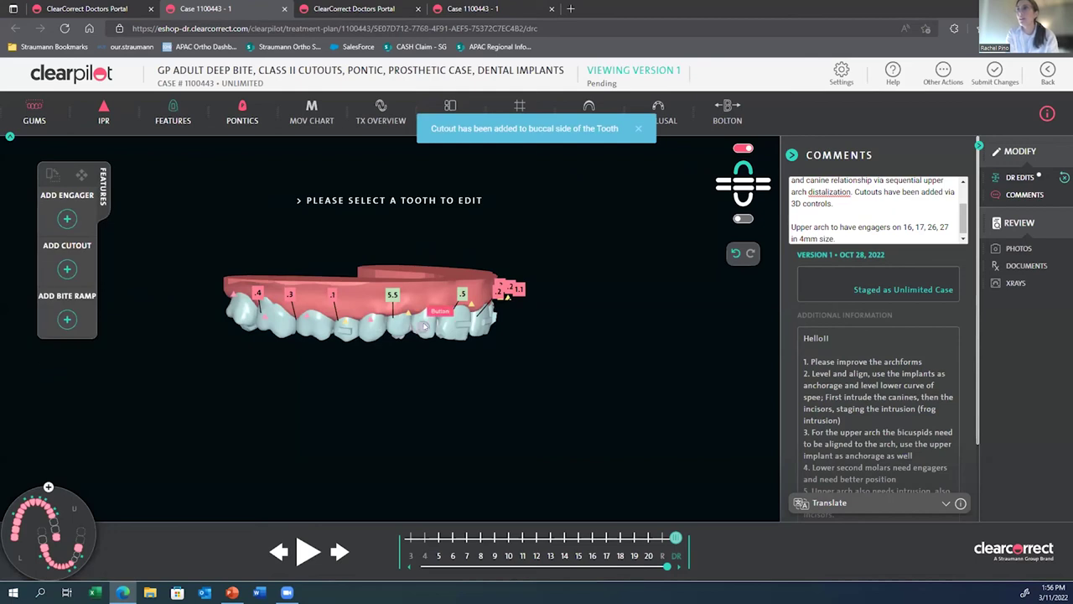
# Step: Replace the button cutout on the upper tooth with a slit cutout on its buccal side and inspect it
pyautogui.click(425, 327)
pyautogui.click(43, 352)
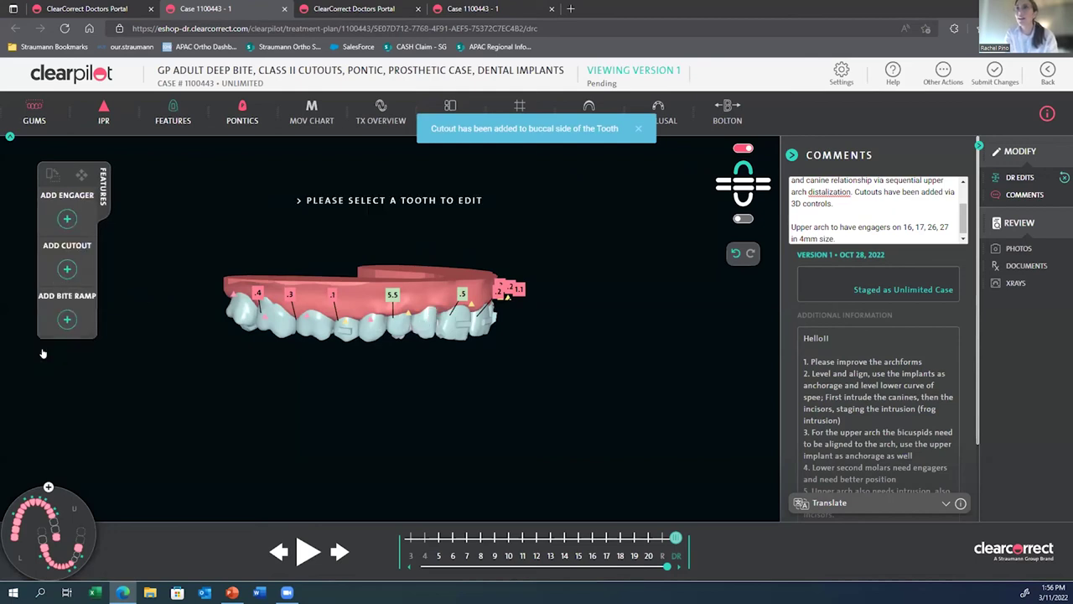
pyautogui.click(66, 269)
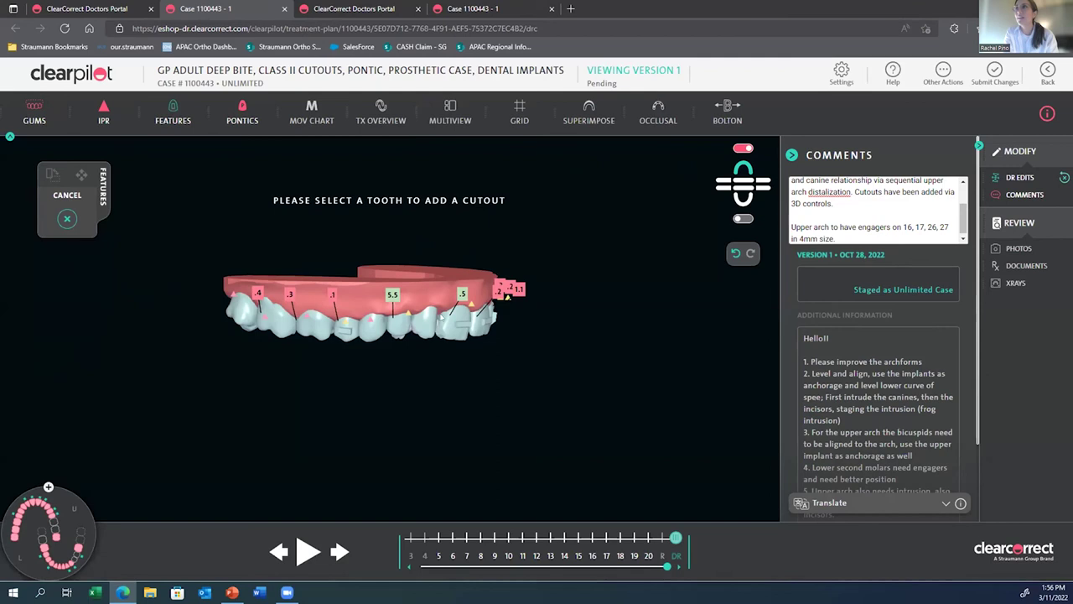
pyautogui.click(421, 319)
pyautogui.click(56, 207)
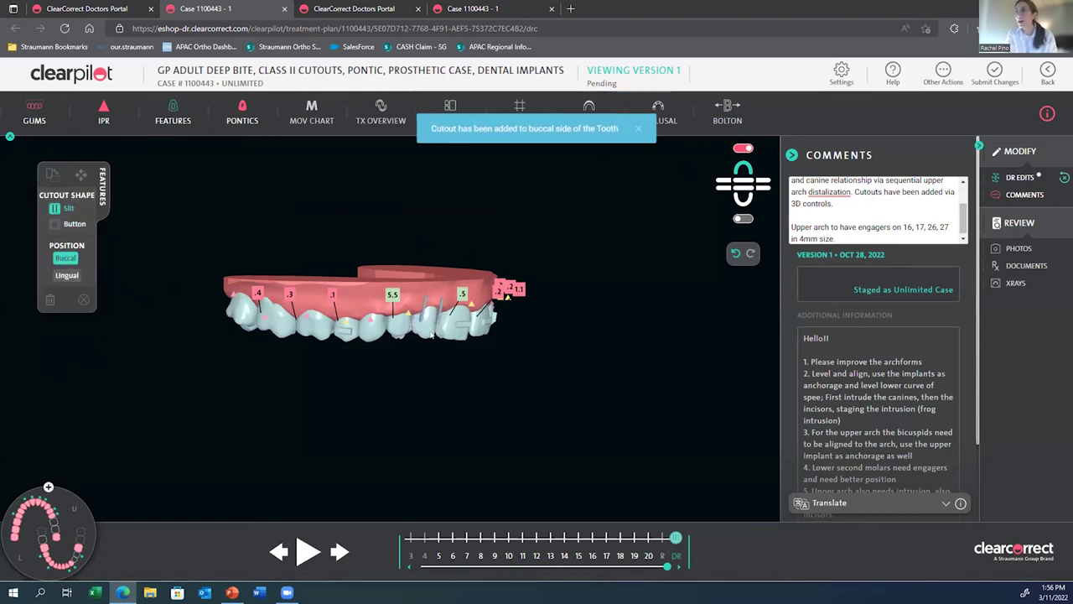
pyautogui.moveTo(414, 330); pyautogui.dragTo(391, 326)
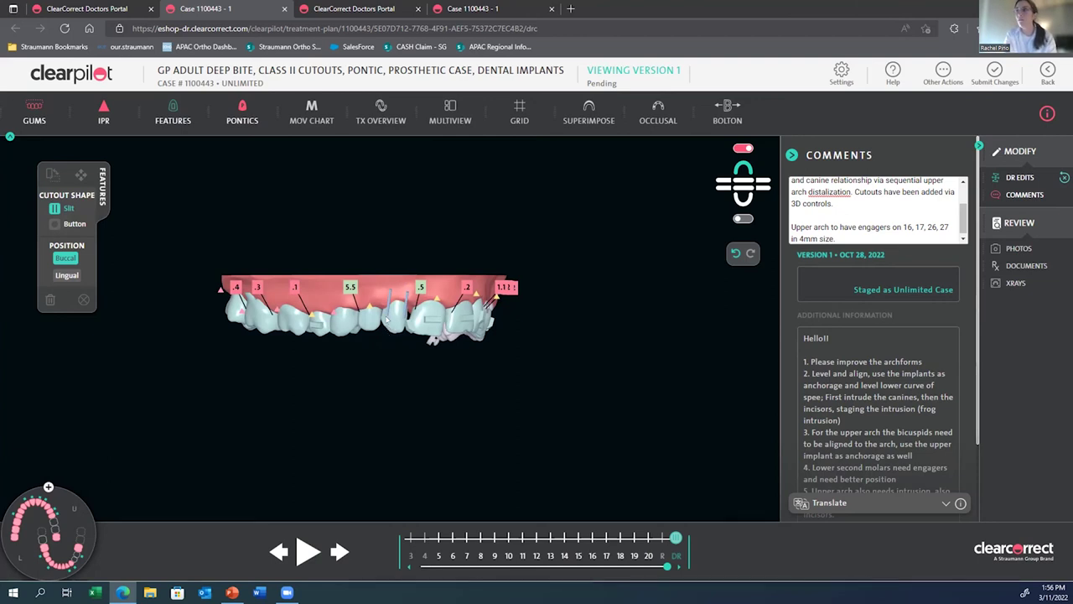
# Step: Try the slit cutout on the lingual side of the tooth and return it to the buccal side
pyautogui.click(143, 210)
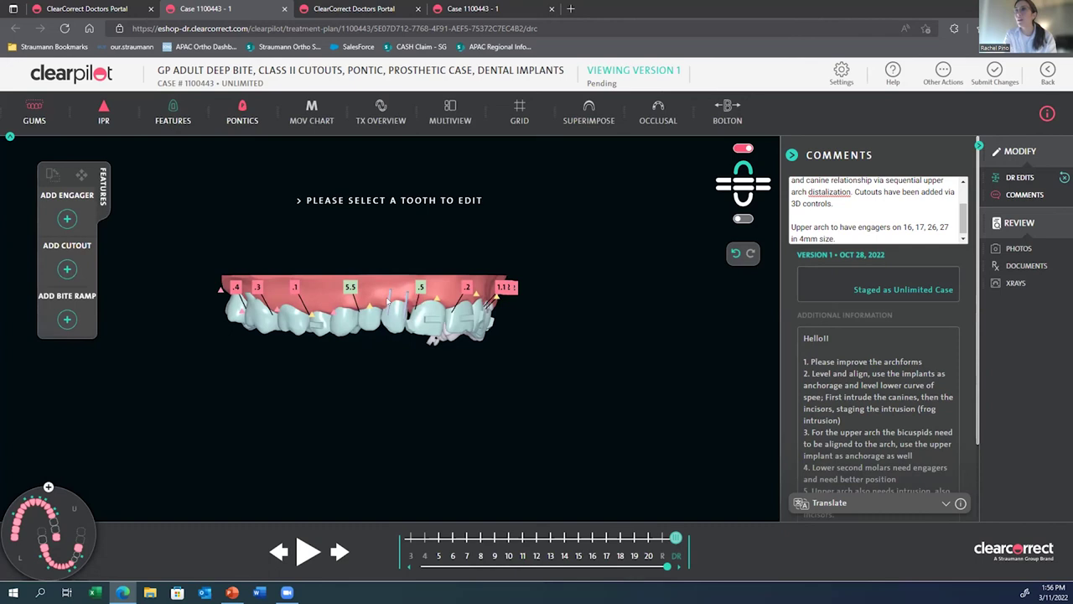
pyautogui.click(389, 299)
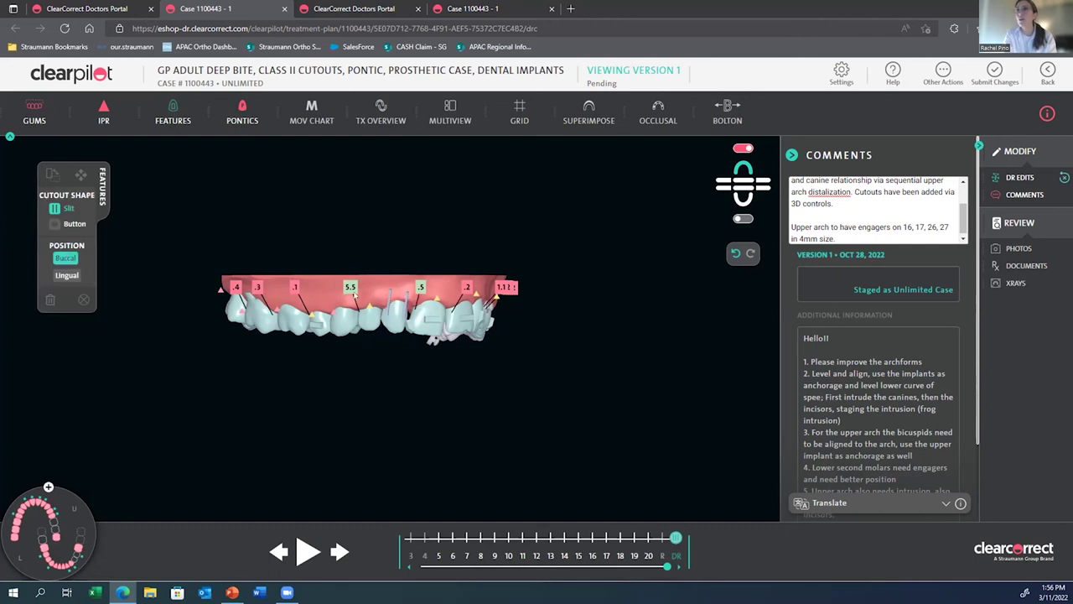
pyautogui.click(68, 277)
pyautogui.click(66, 257)
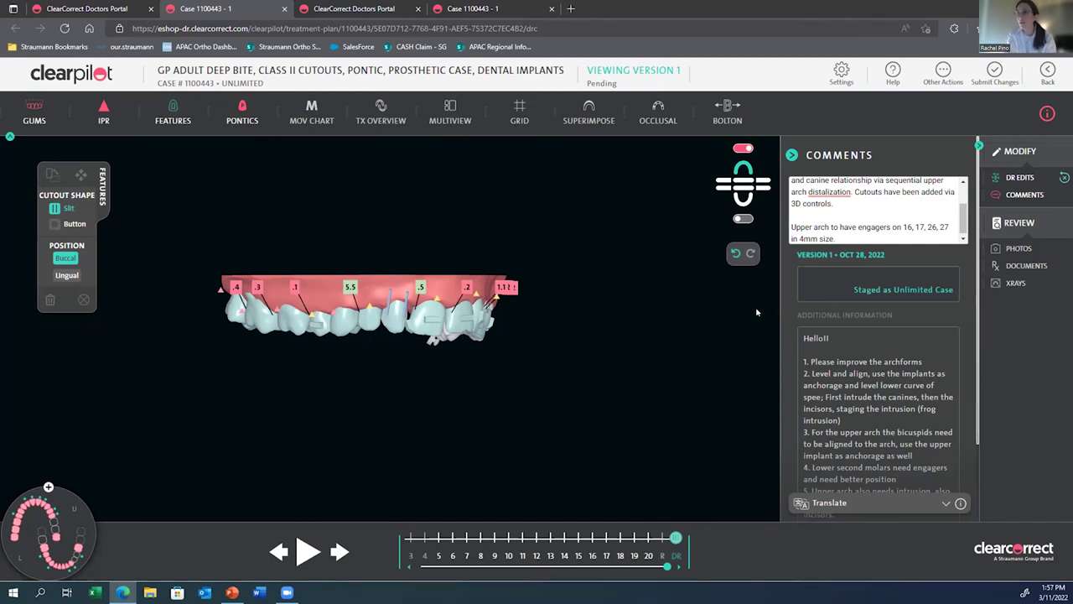
# Step: Replace the engager on the upper left central incisor with a buccal button cutout placed nearer the gum line
pyautogui.moveTo(440, 318); pyautogui.dragTo(372, 328)
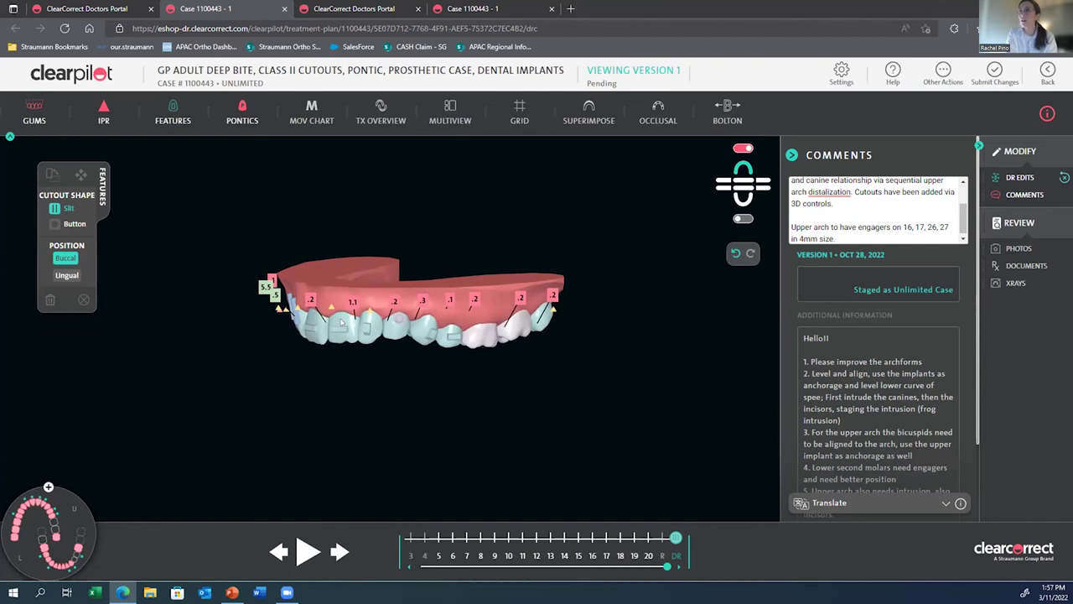
pyautogui.click(341, 322)
pyautogui.click(107, 290)
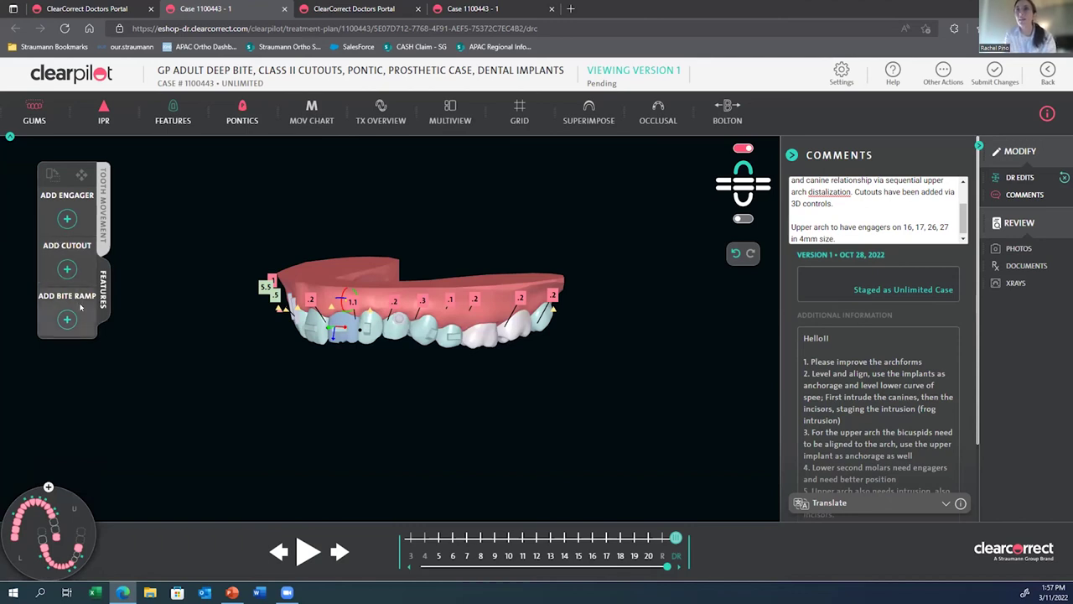
pyautogui.click(65, 269)
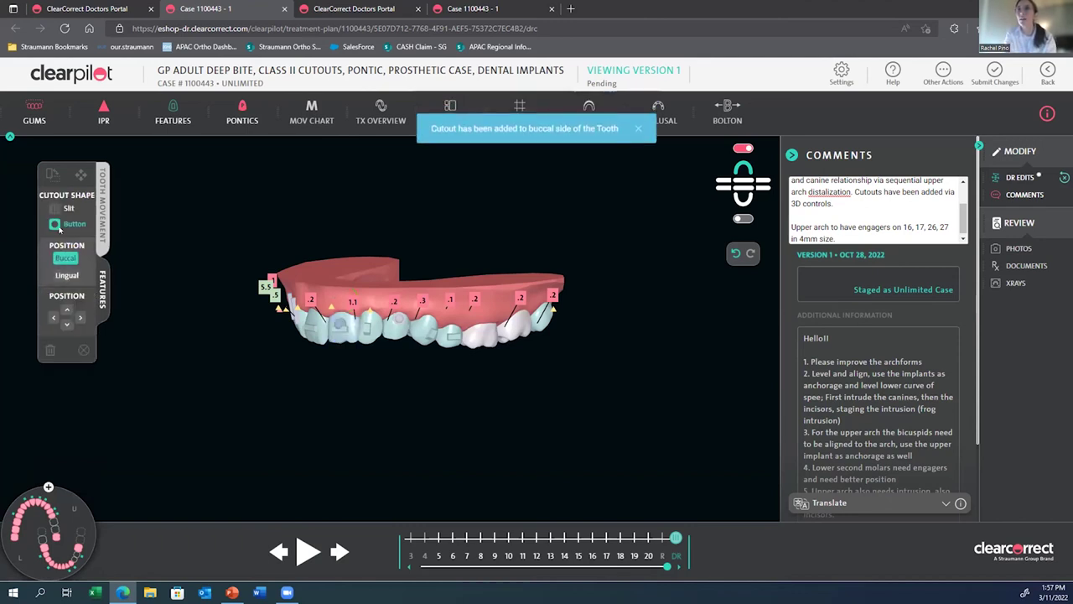
pyautogui.click(337, 324)
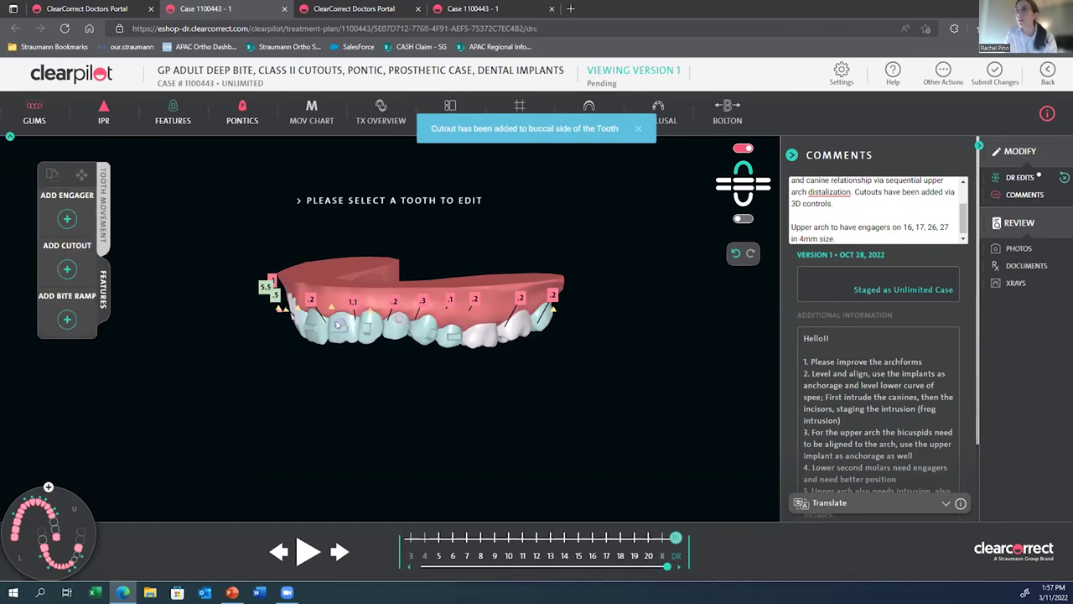
pyautogui.click(342, 325)
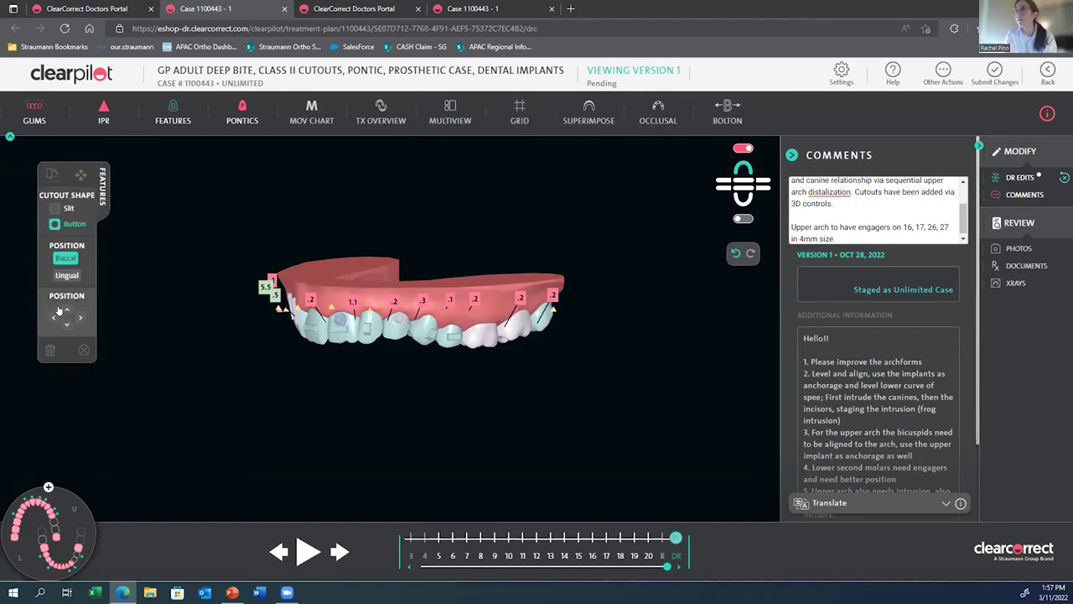
pyautogui.click(336, 328)
pyautogui.click(43, 454)
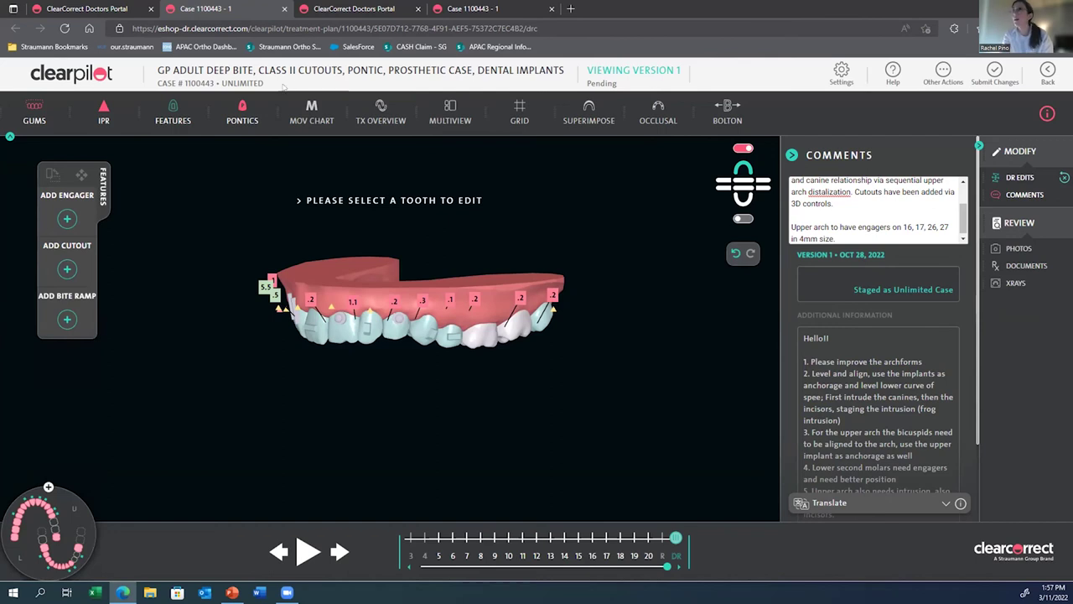
# Step: Open the treatment overview, and exit doctor edits with the side menu collapsed to enlarge the viewing area
pyautogui.click(406, 111)
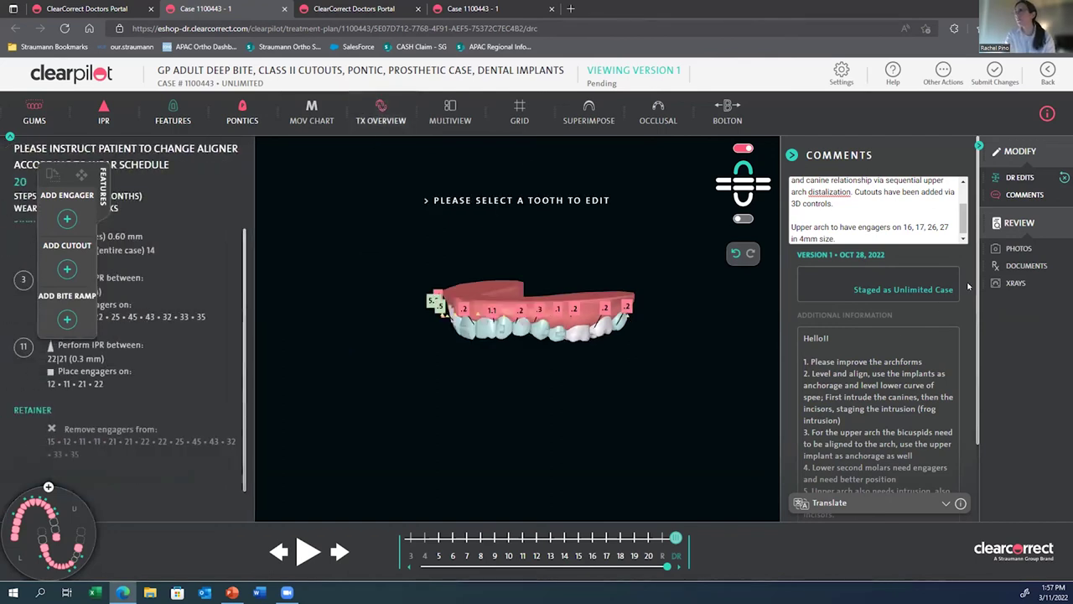
pyautogui.rightClick(1018, 177)
pyautogui.press('Escape')
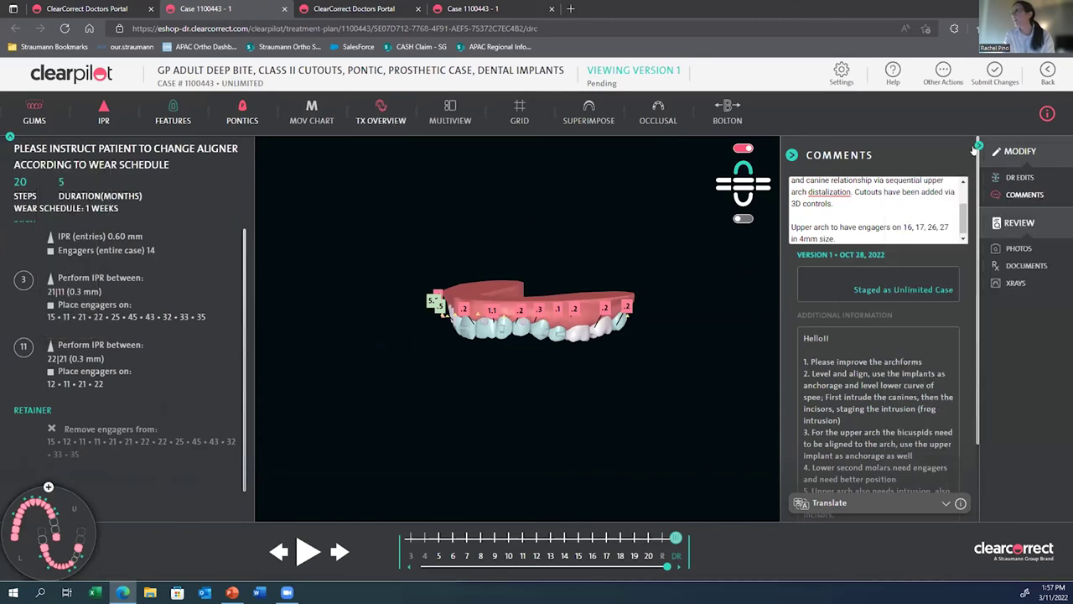
pyautogui.click(978, 147)
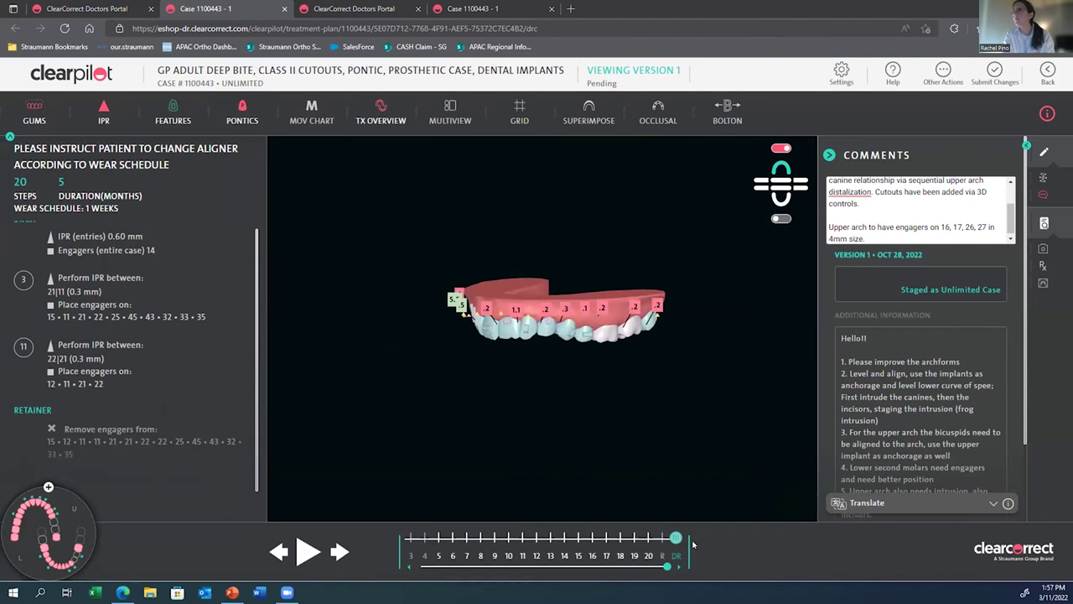
# Step: Show the model at treatment step 20 and close the treatment overview
pyautogui.rightClick(645, 540)
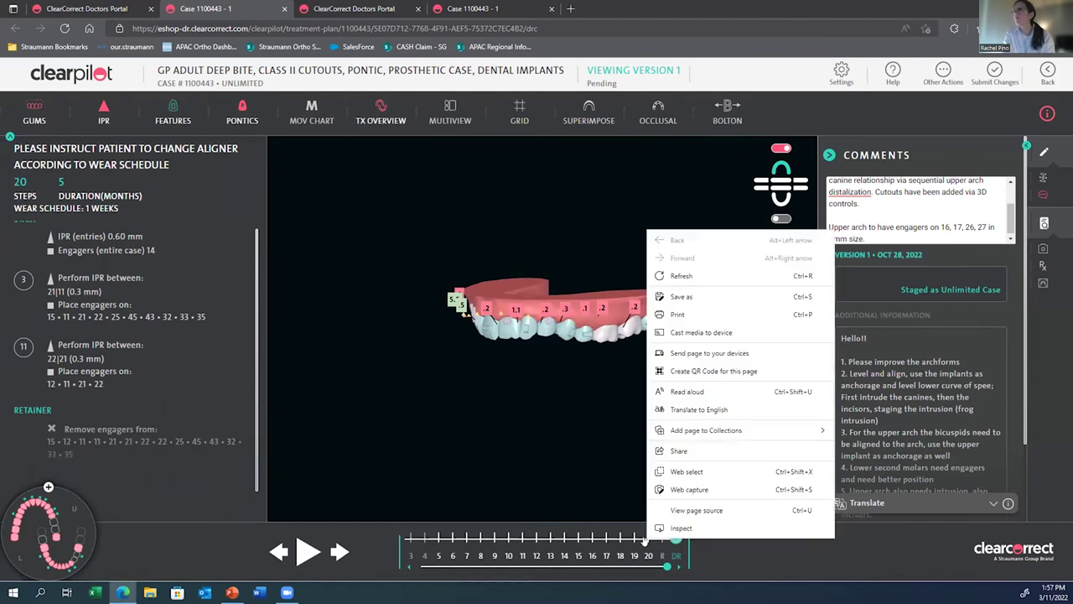
pyautogui.click(646, 539)
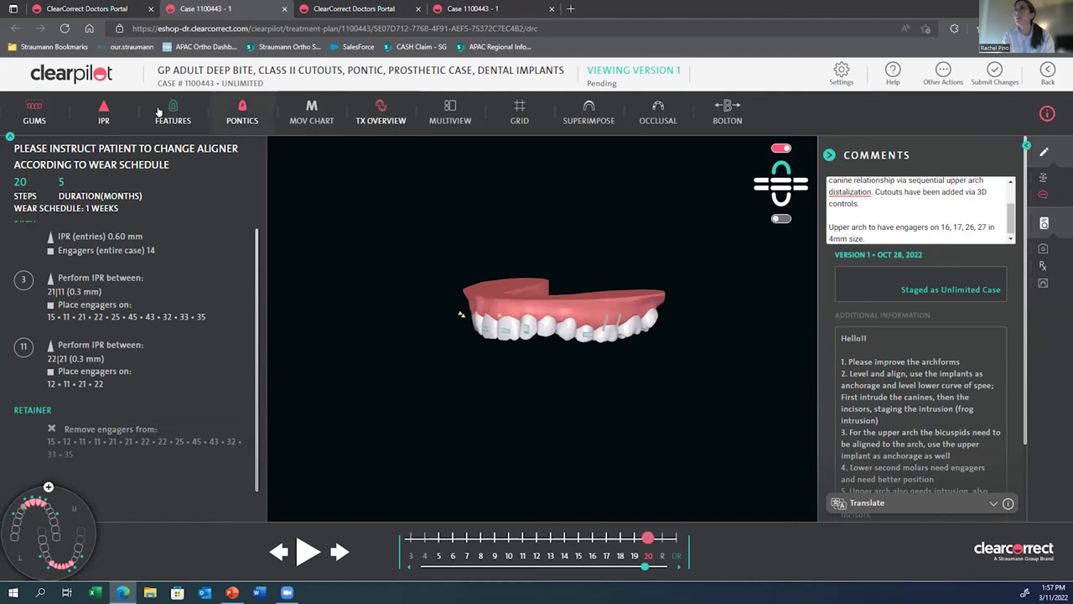
pyautogui.click(381, 108)
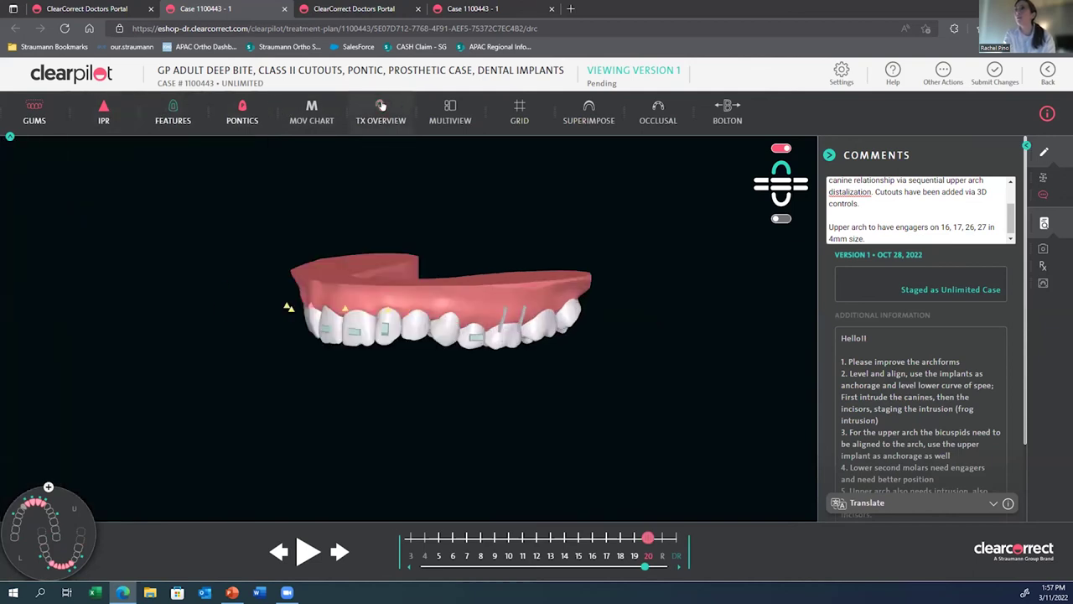
# Step: Open Multiview with a wider occlusal pane and display both arches together in the main 3D view
pyautogui.click(445, 115)
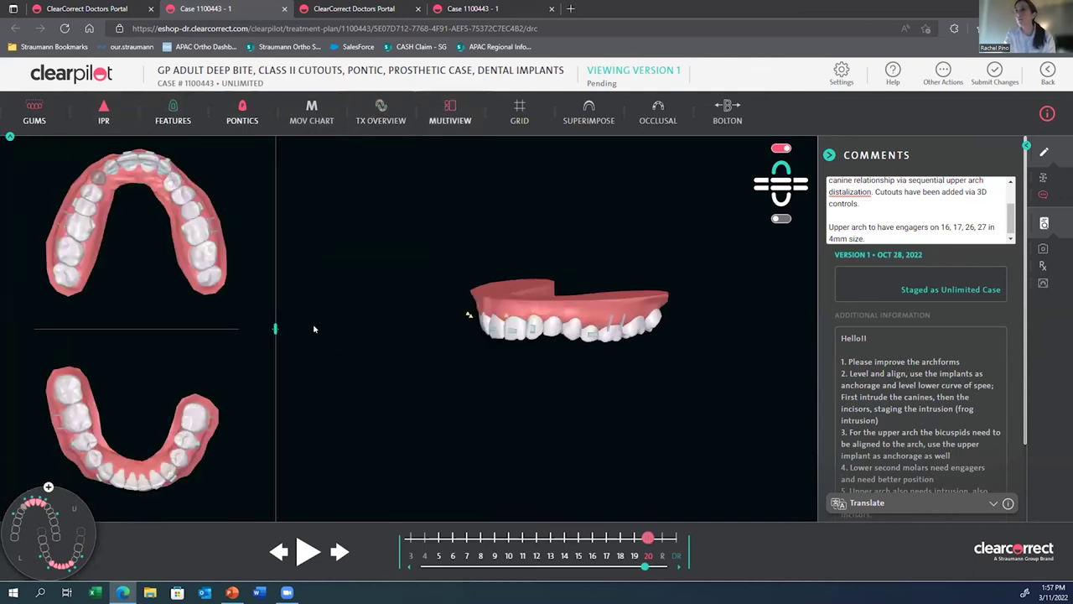
pyautogui.moveTo(273, 324); pyautogui.dragTo(295, 328)
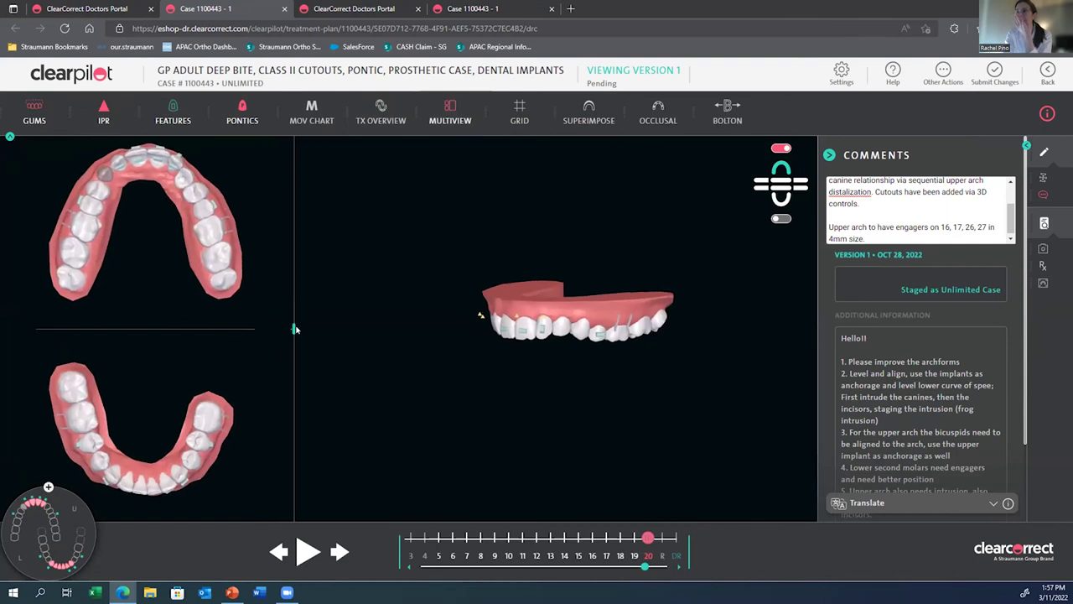
pyautogui.click(781, 218)
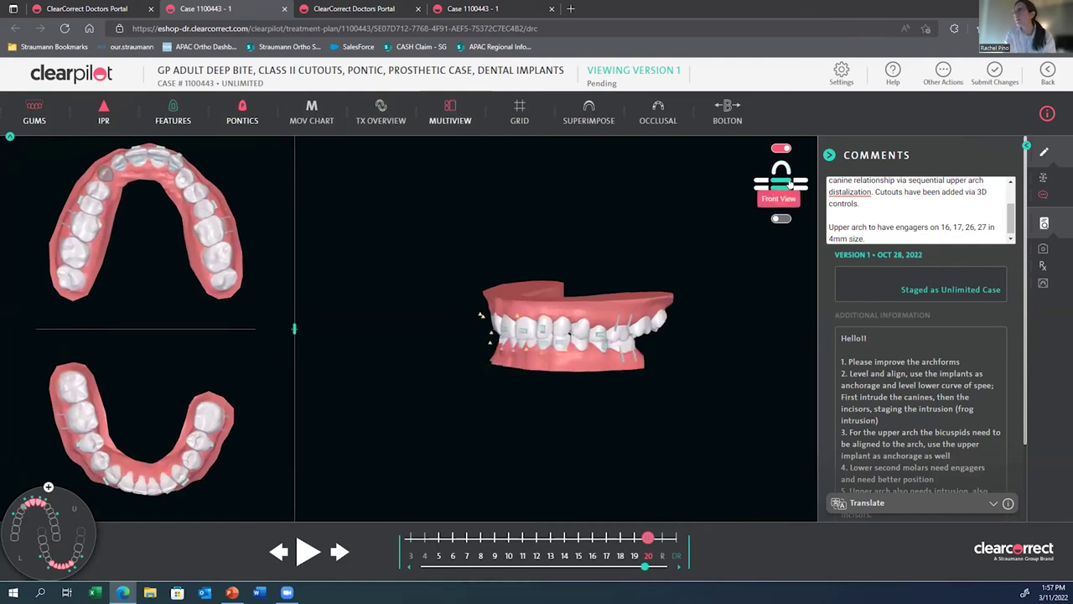